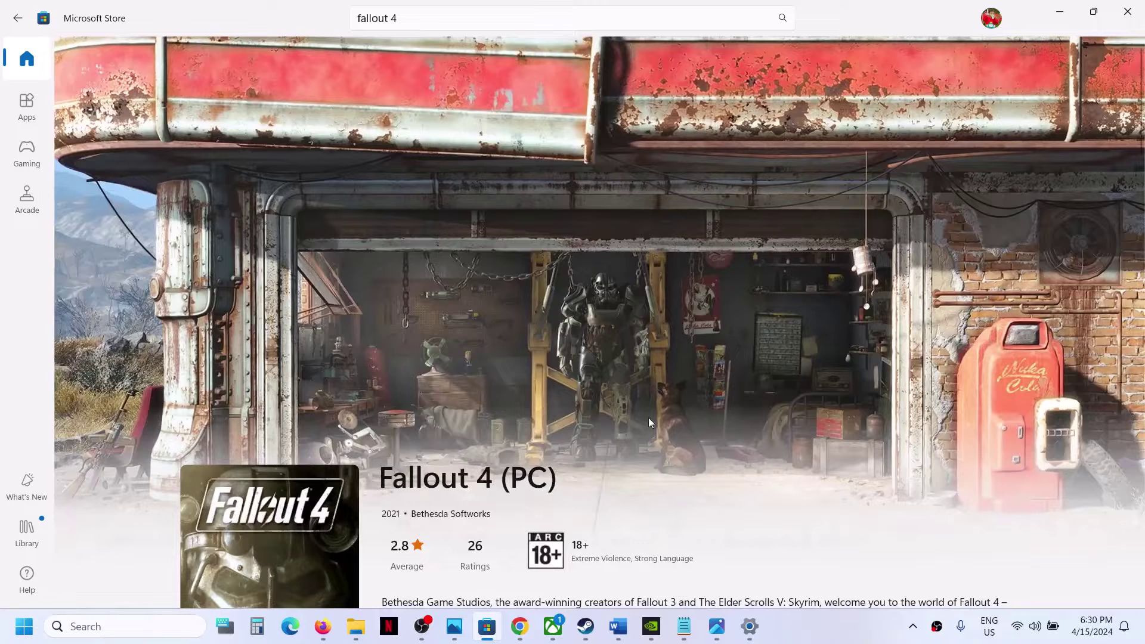
Switch to the Word document 'Fix Forza Motorsport Not Installing From Xbox App'.
click(825, 624)
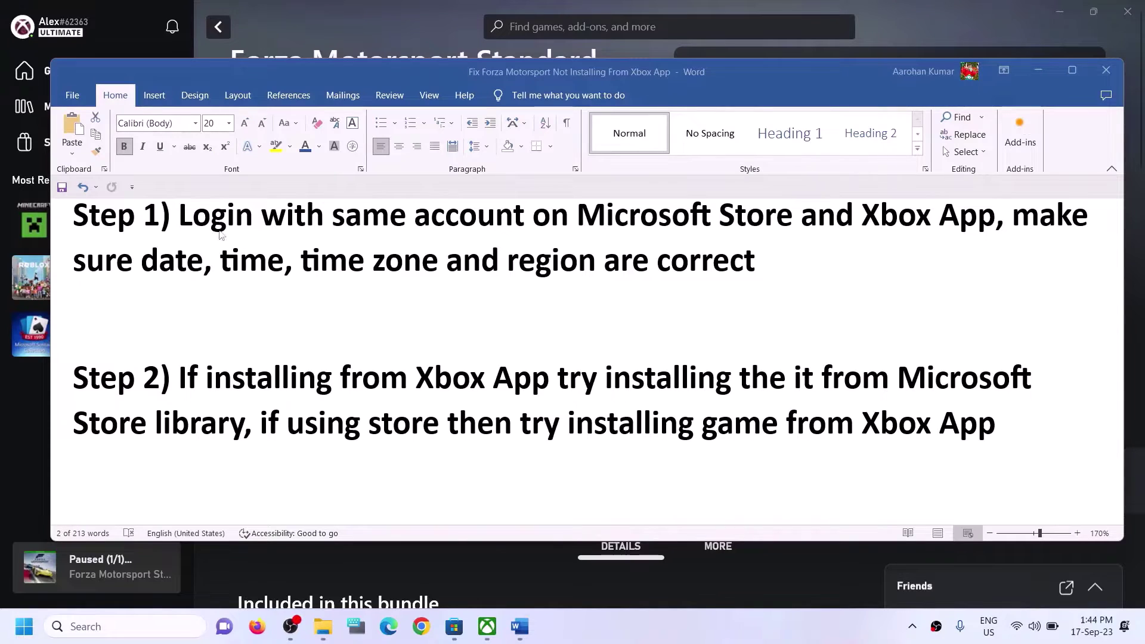
Highlight Step 1's advice to use the same account, then return to Microsoft Store.
drag(179, 218, 994, 217)
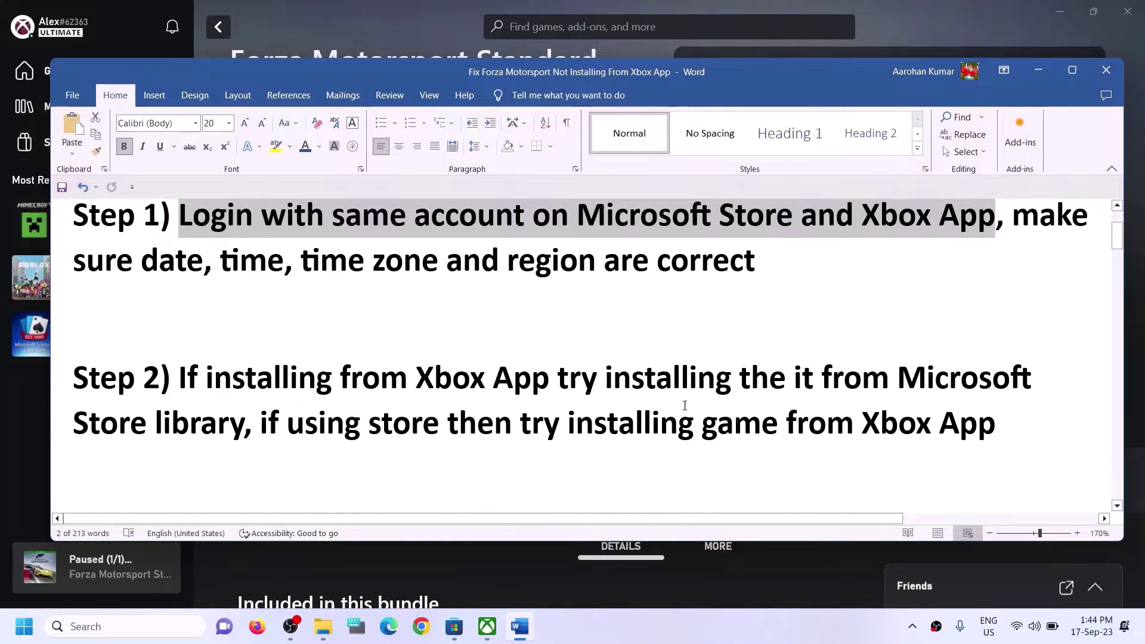
click(463, 635)
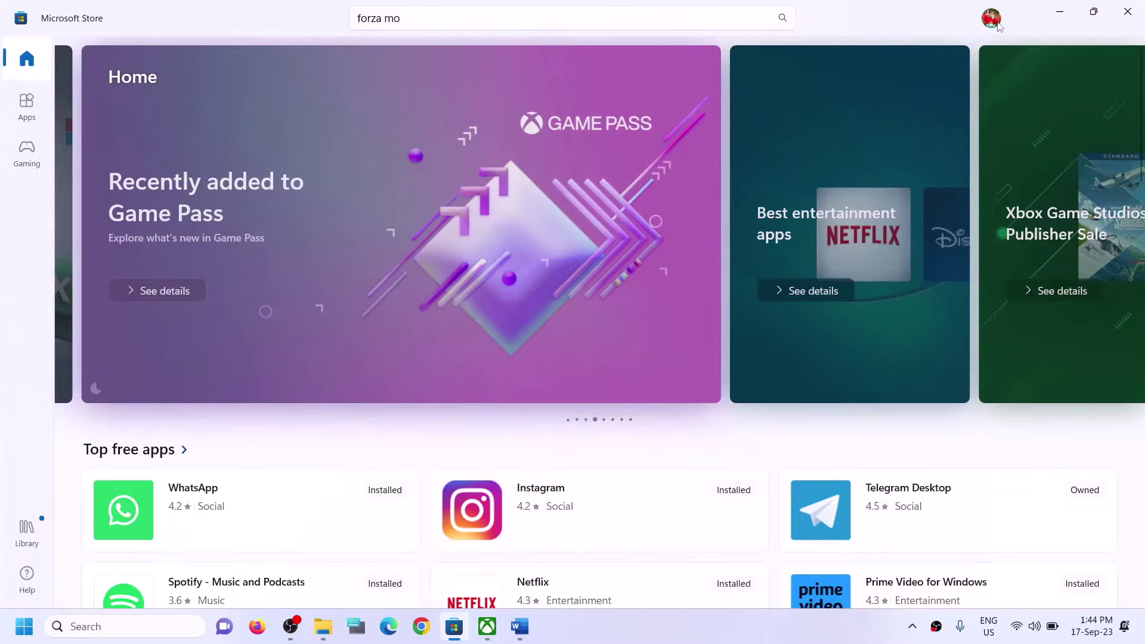
Re-sign in to Microsoft Store with the second listed account and its PIN, then switch to Xbox.
click(995, 23)
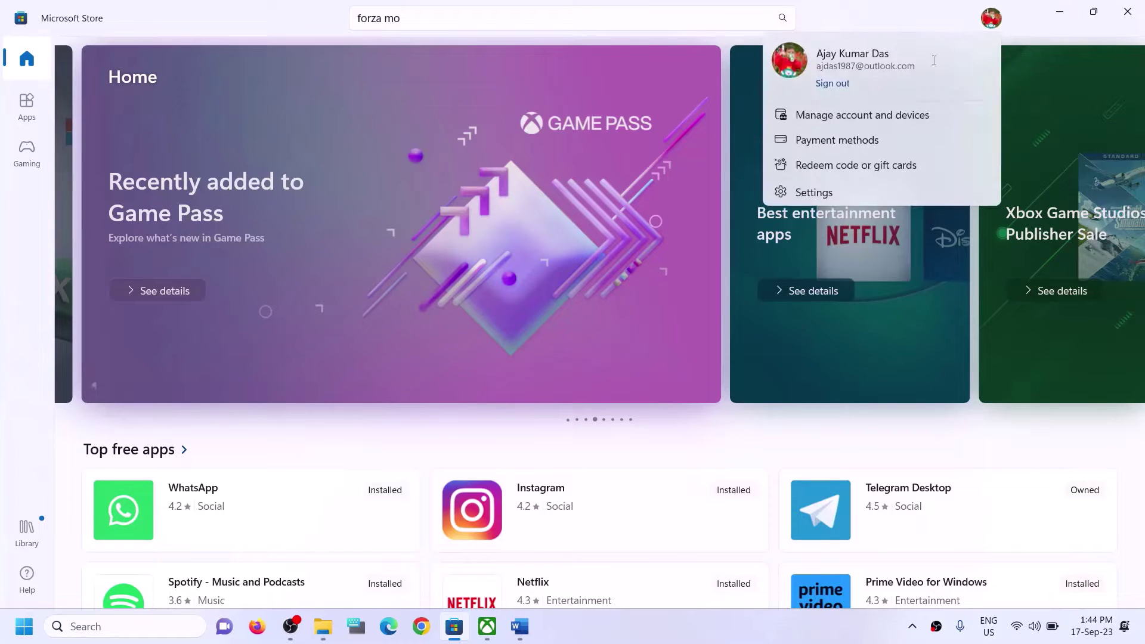
click(840, 83)
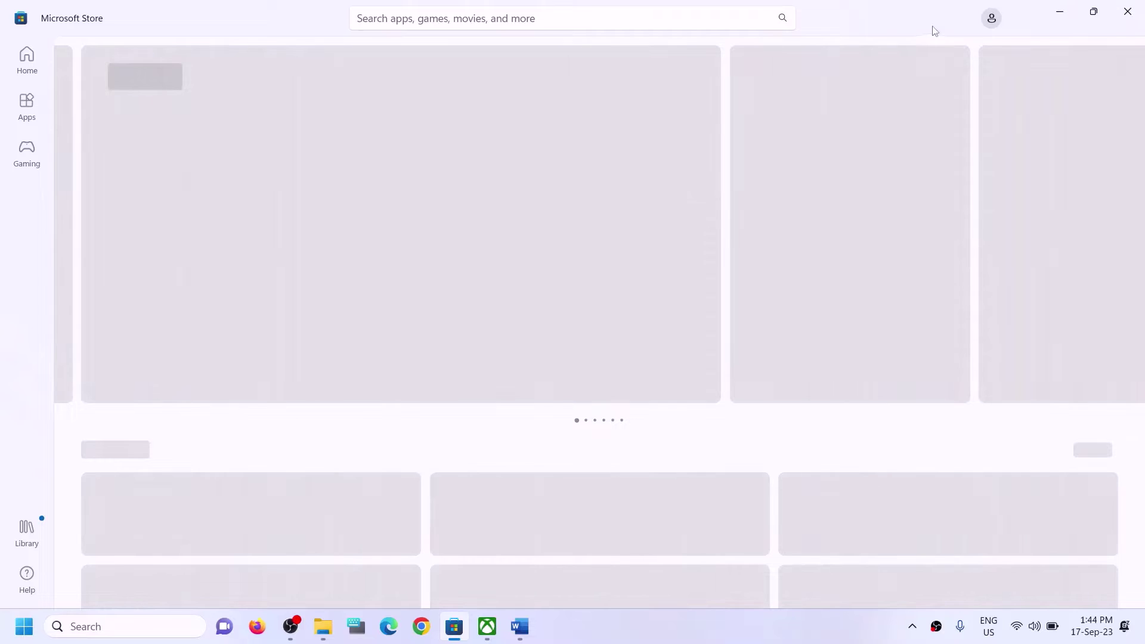
click(993, 19)
click(838, 44)
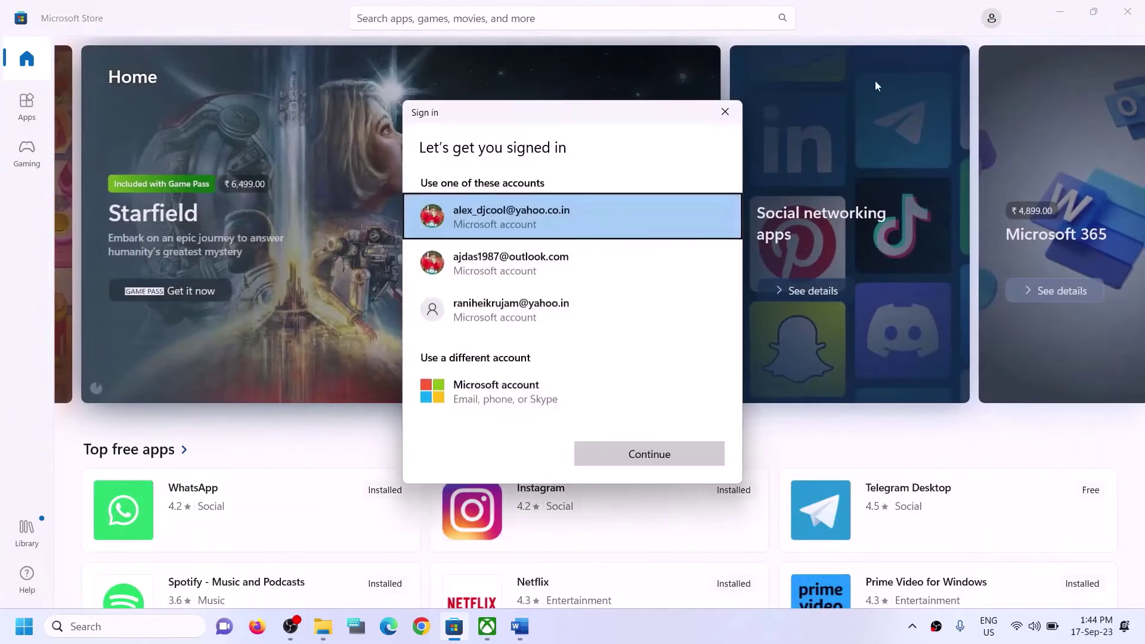
click(516, 276)
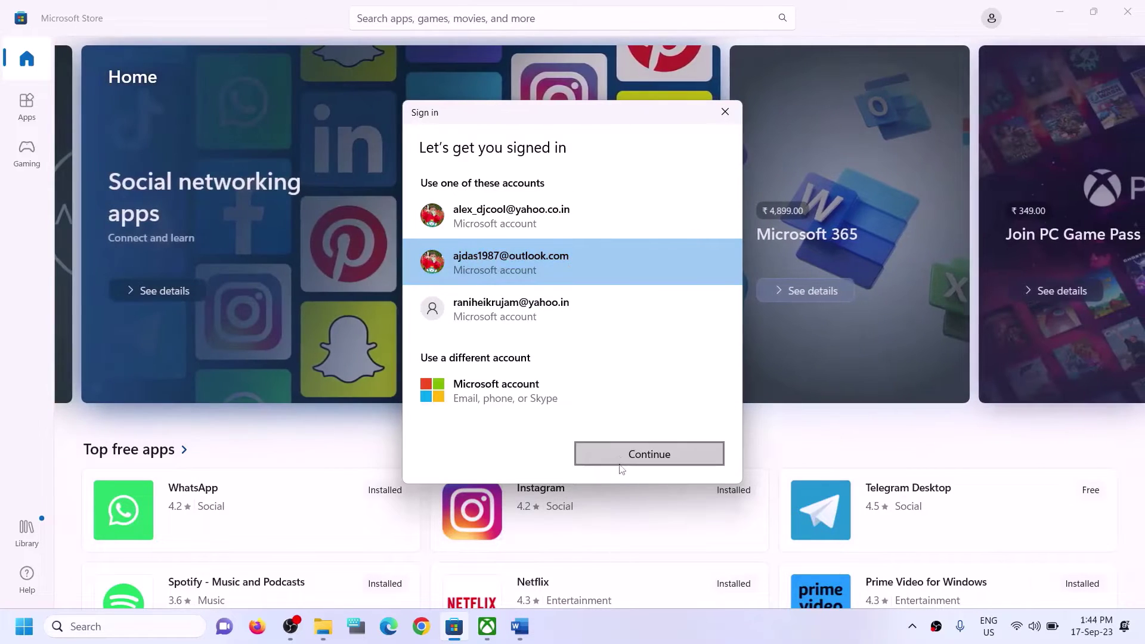
click(620, 469)
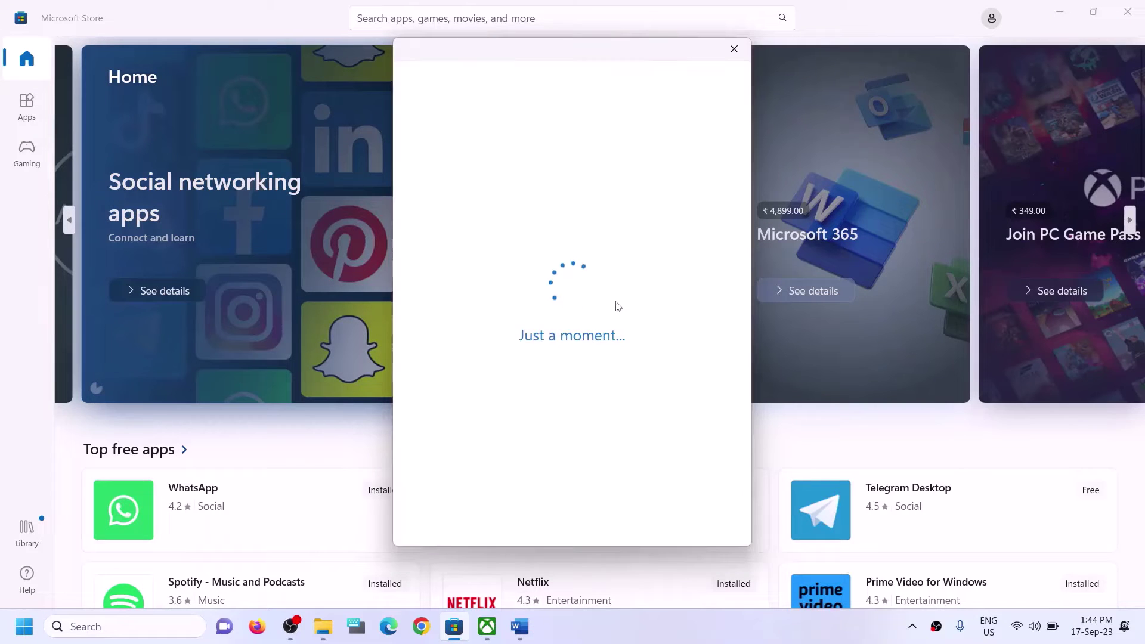
text(12)
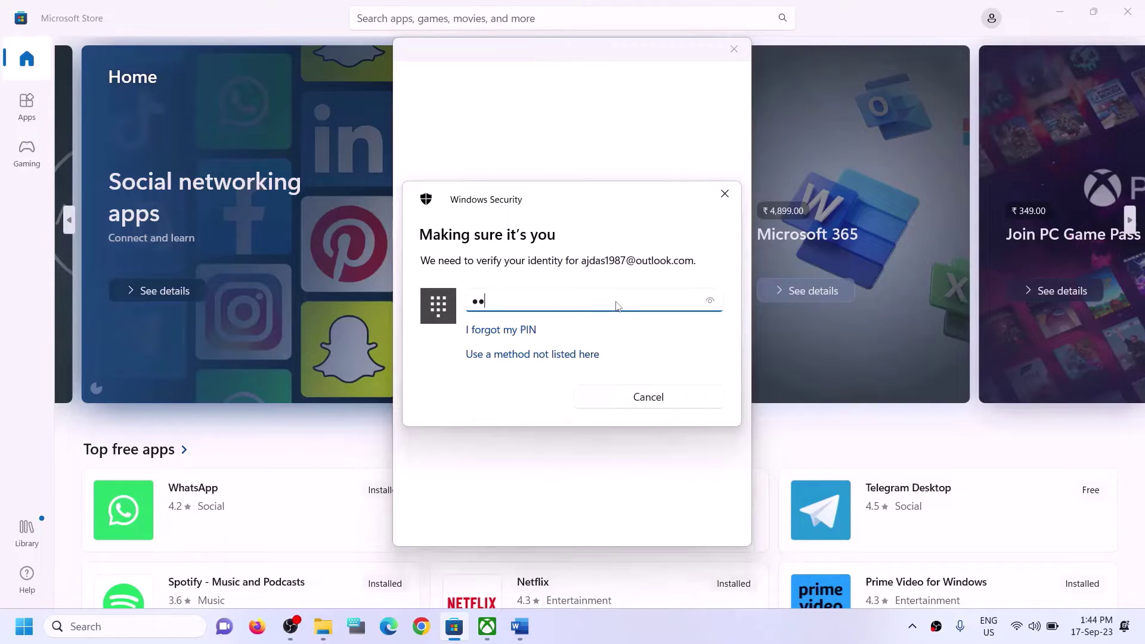
text(34)
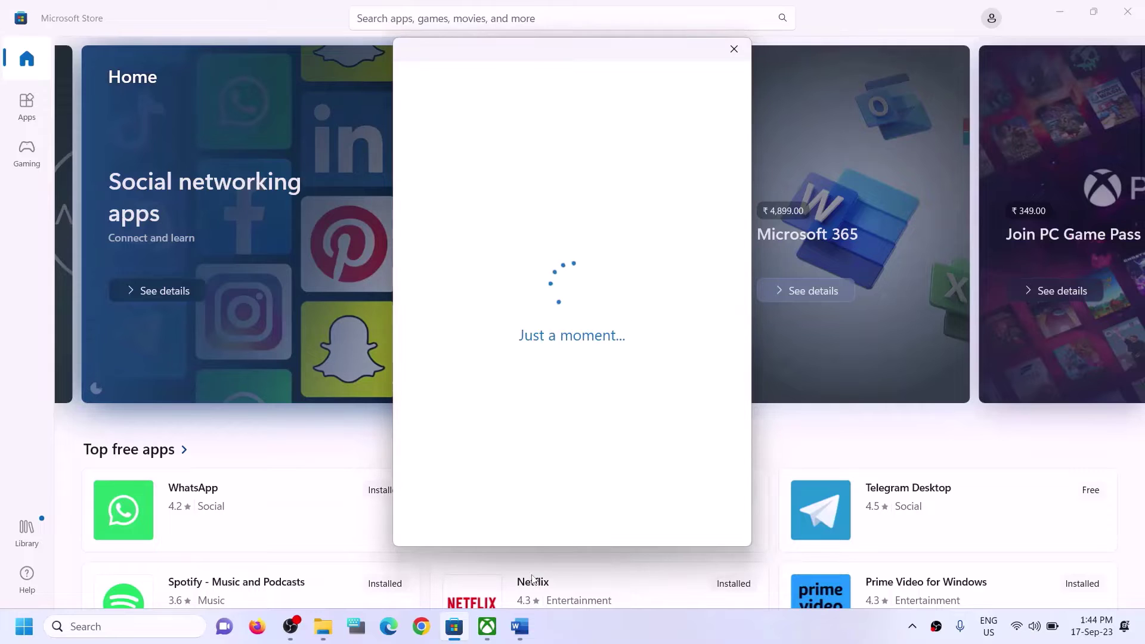
click(489, 635)
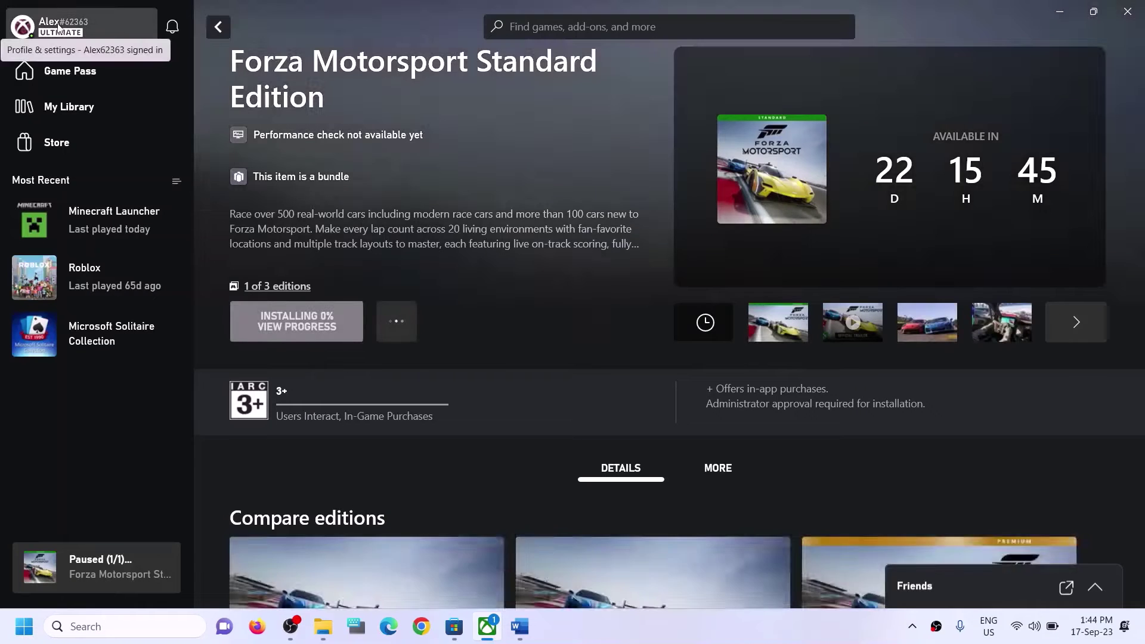
Sign the Xbox app out and back in with the same second account, then return to Word.
click(59, 27)
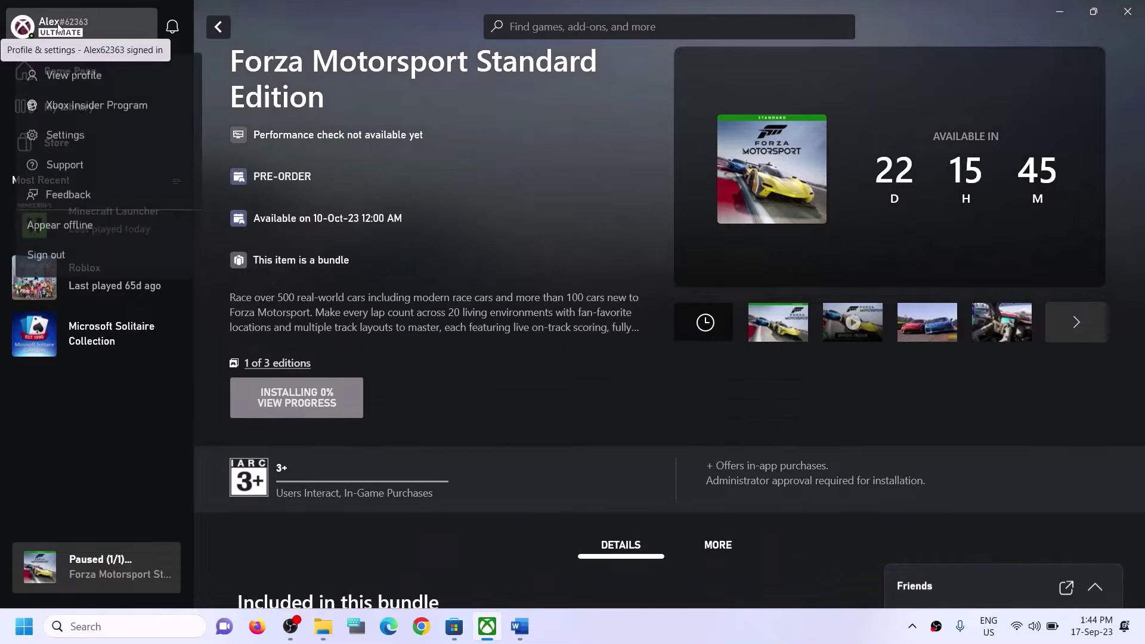
click(43, 263)
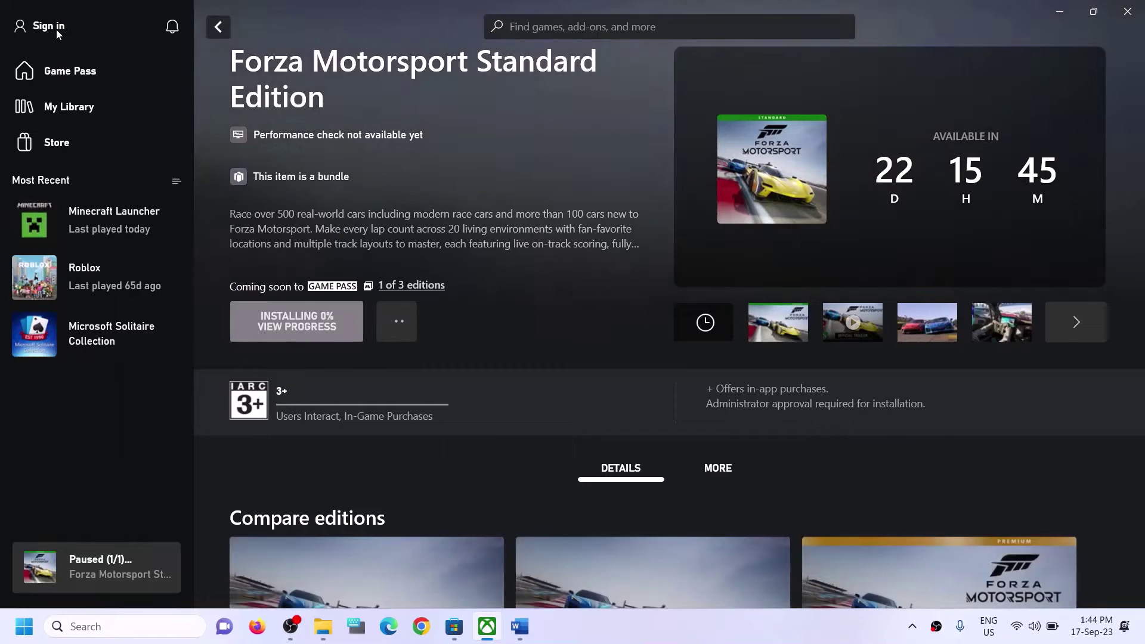
click(56, 30)
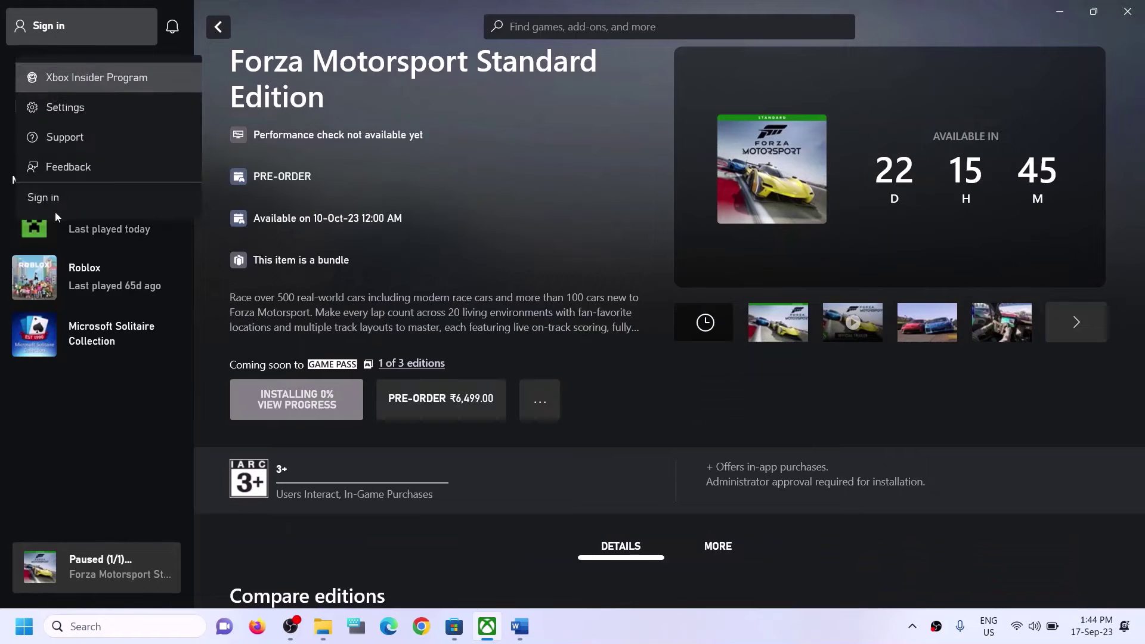
click(407, 245)
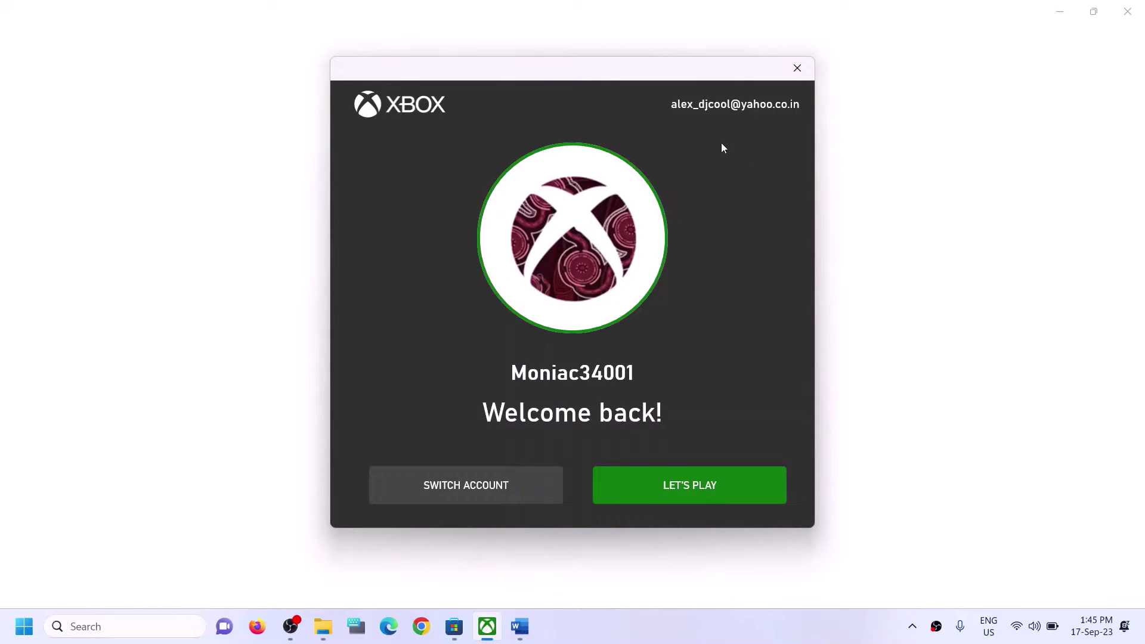
click(467, 484)
click(494, 264)
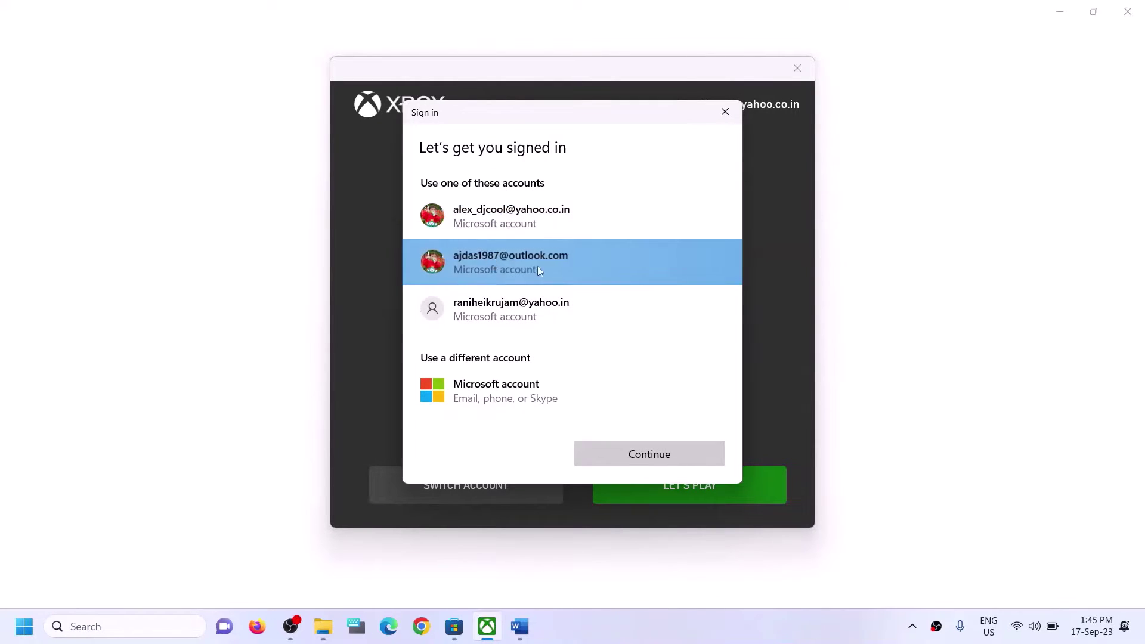
click(657, 459)
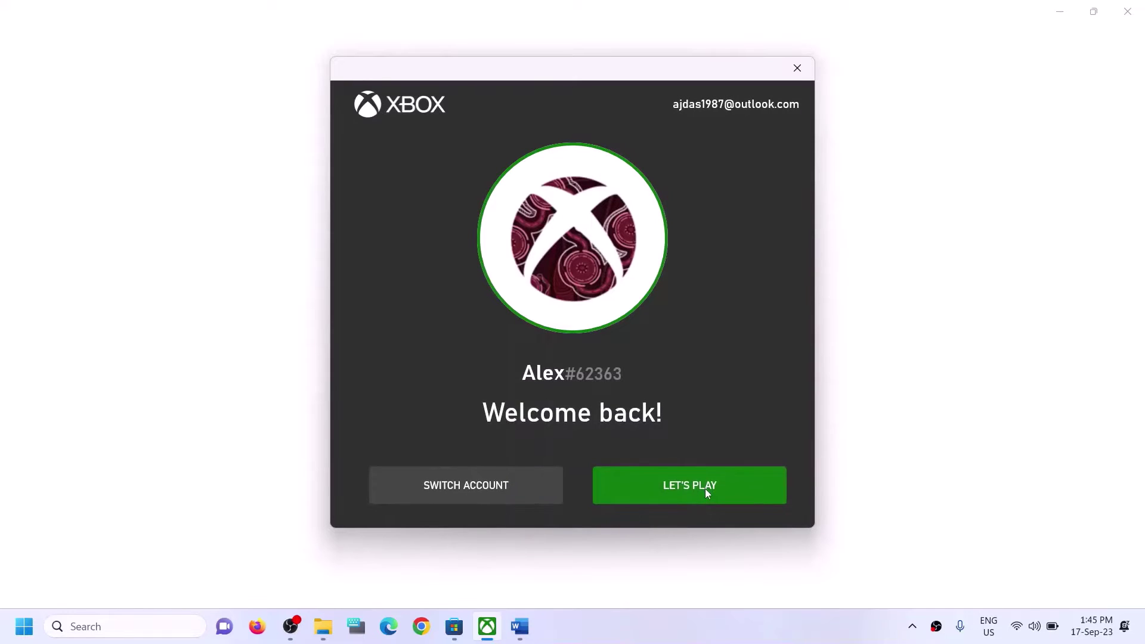
click(645, 488)
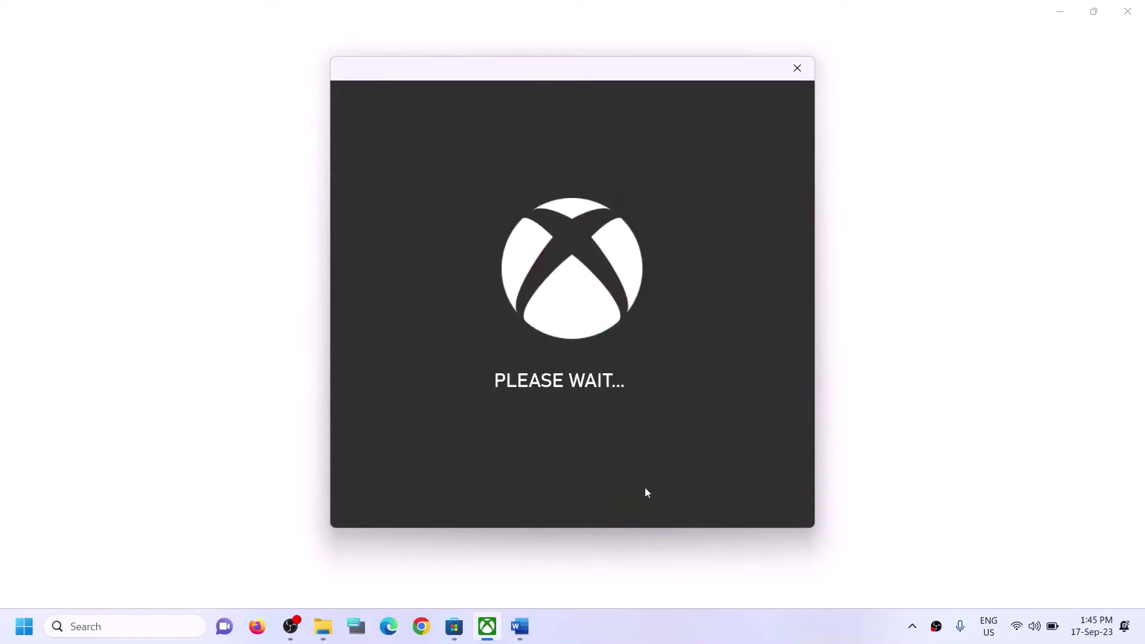
click(518, 637)
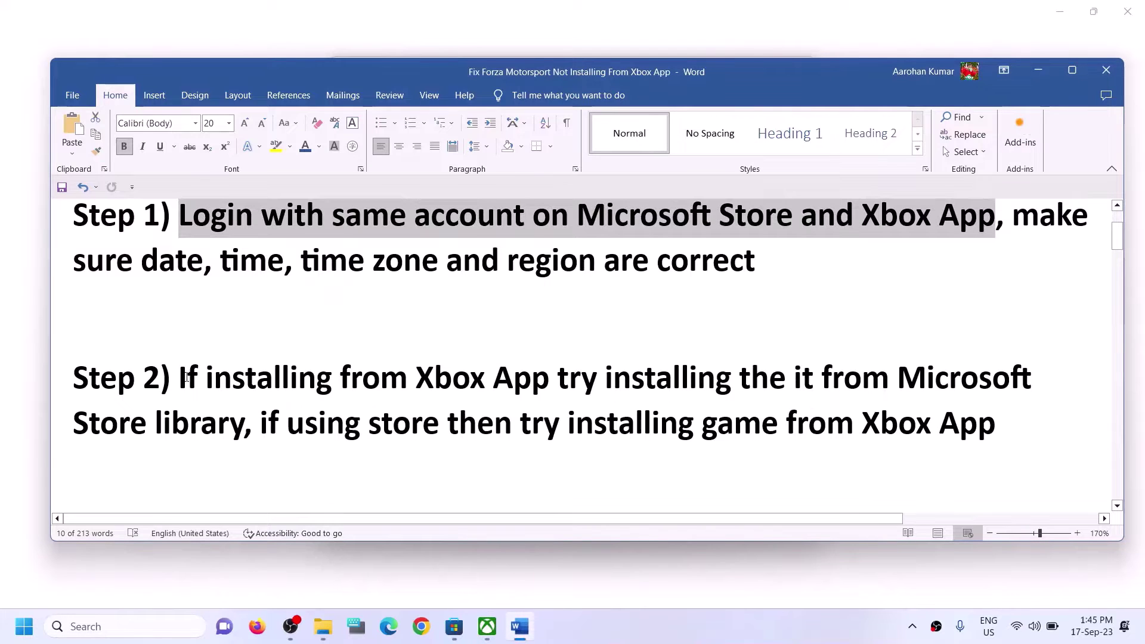
Highlight Step 2's advice to install from the Store library, then switch to Microsoft Store.
drag(181, 378, 244, 424)
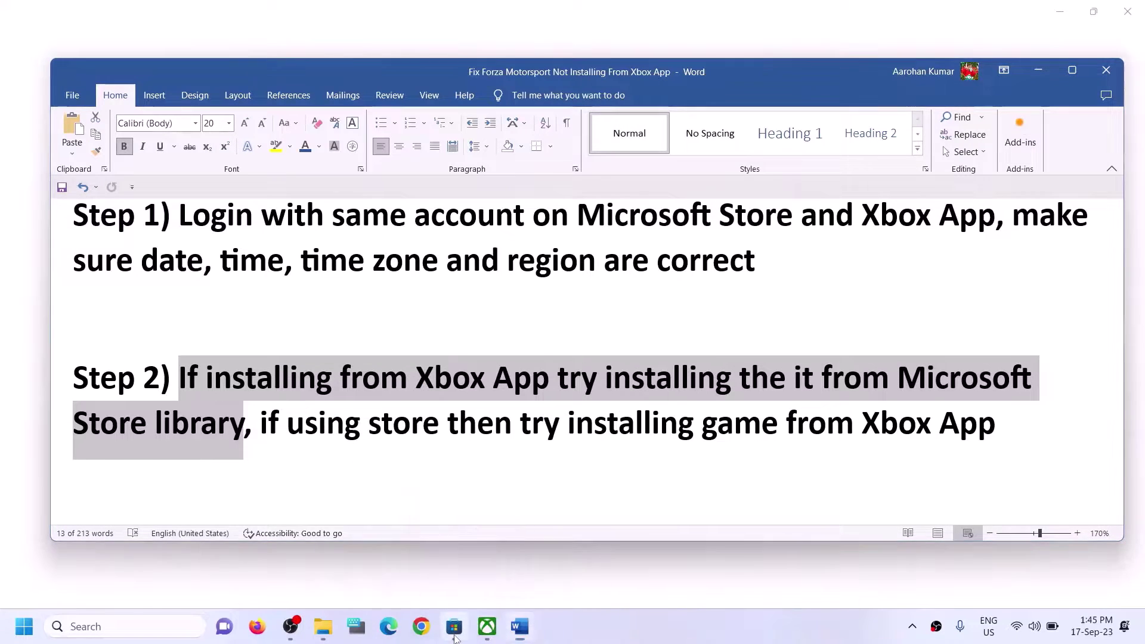
click(454, 627)
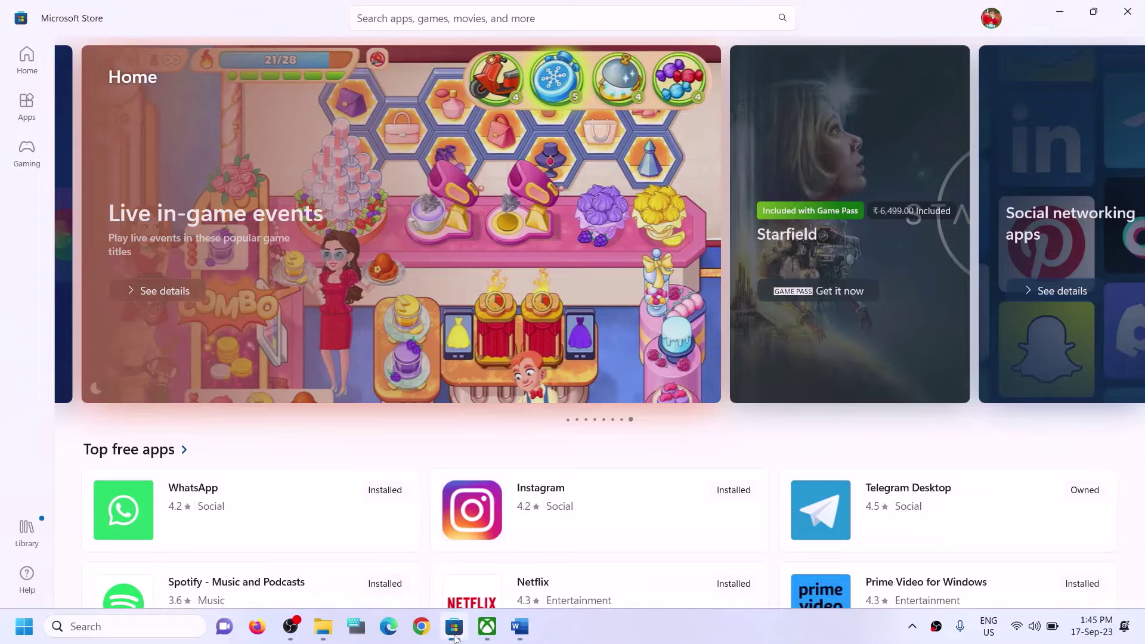
Resume the paused Forza Motorsport download in the Store Library, then return to the Word guide.
click(29, 541)
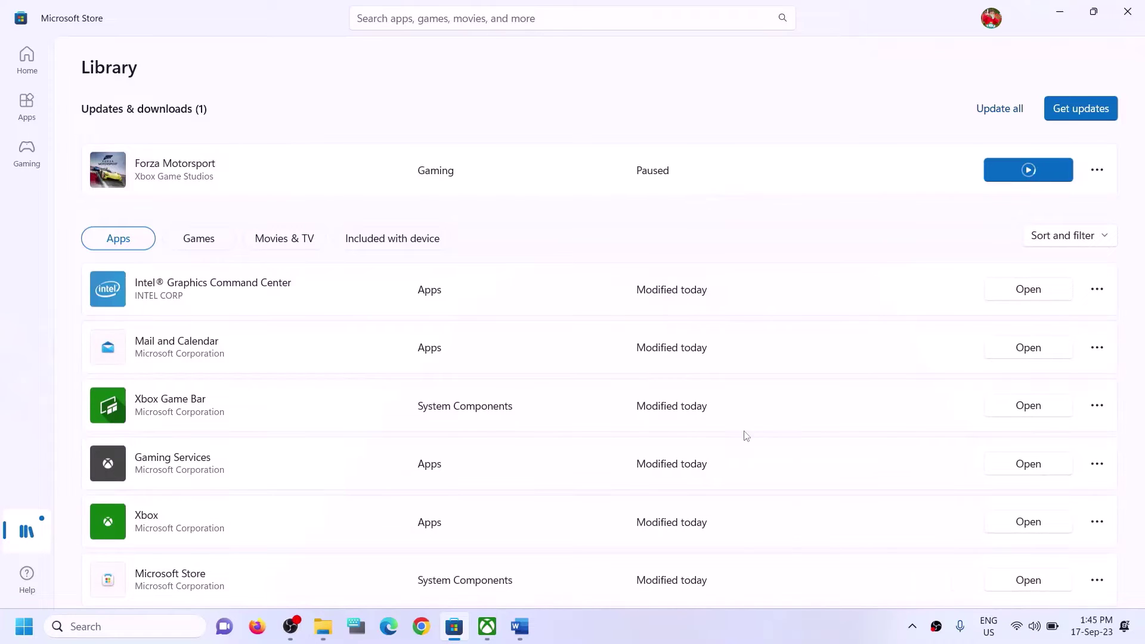
click(487, 626)
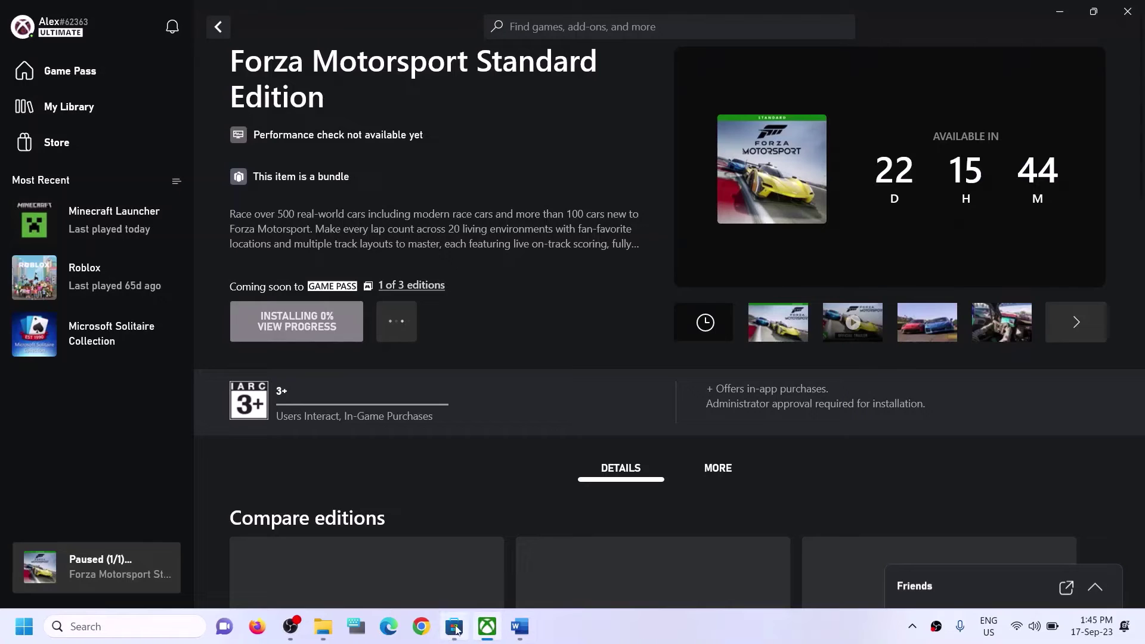
click(455, 626)
scroll(830, 379, down, 1)
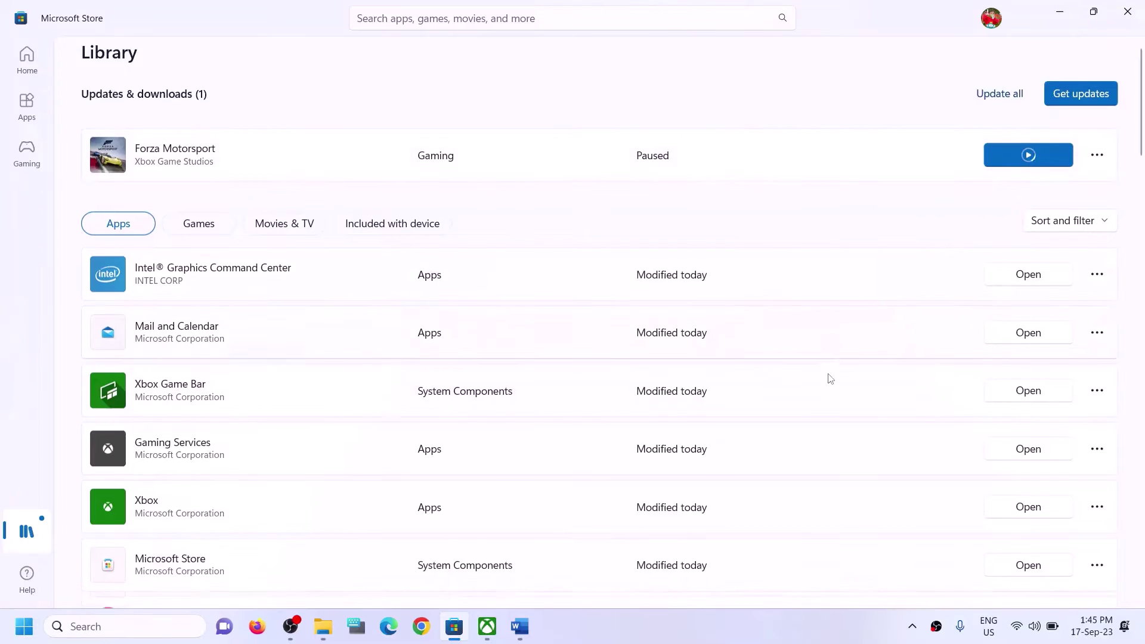
scroll(825, 459, down, 10)
scroll(834, 456, up, 15)
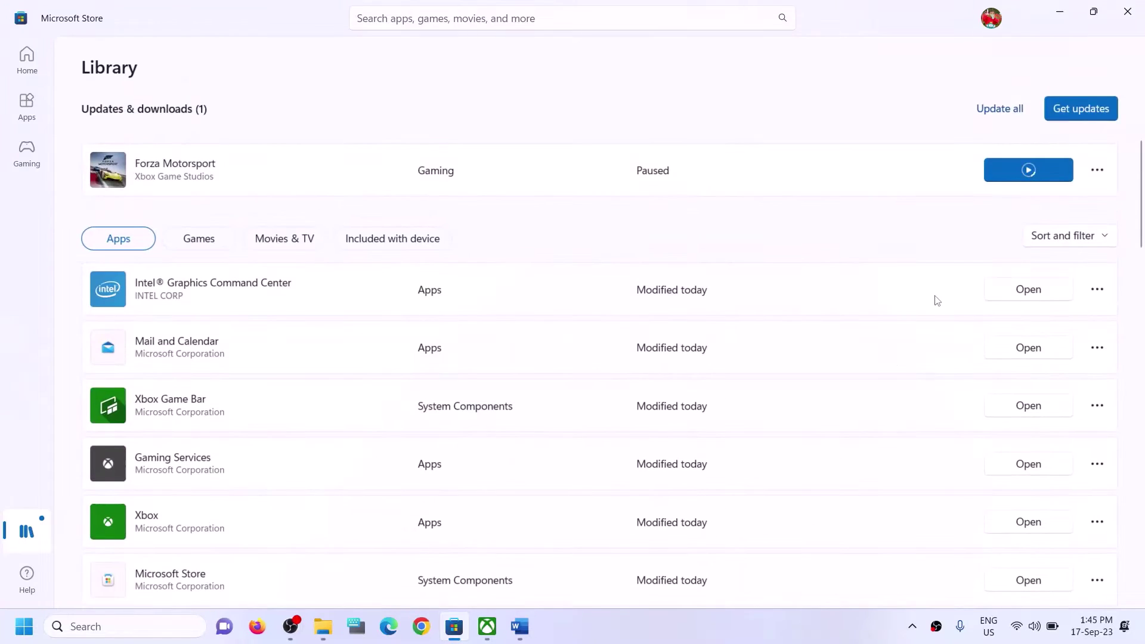
click(1034, 169)
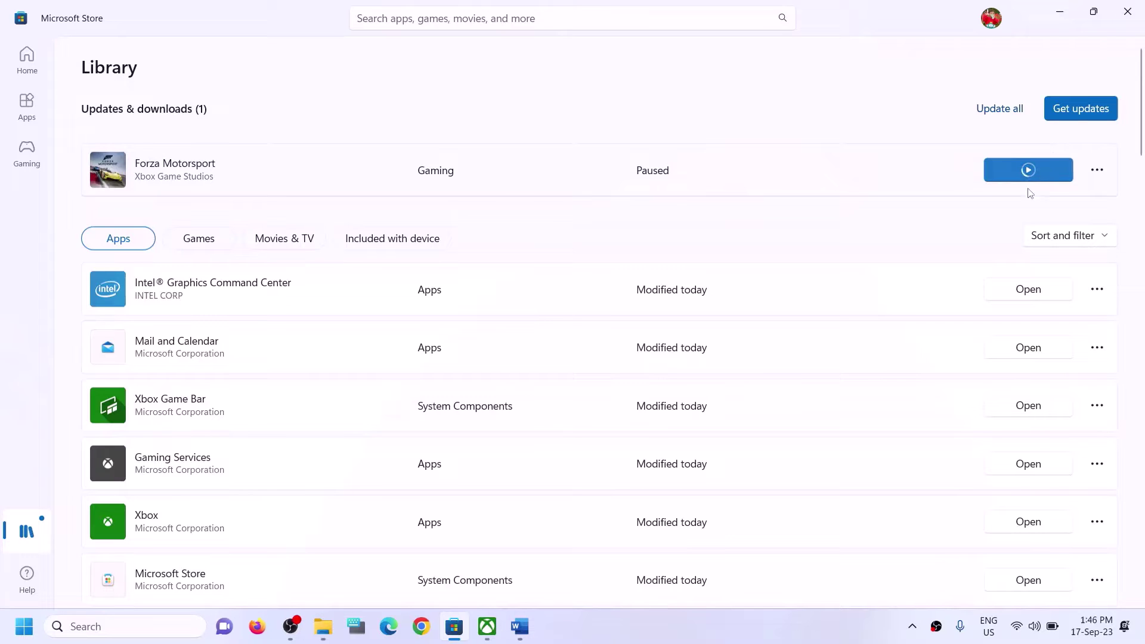
click(520, 626)
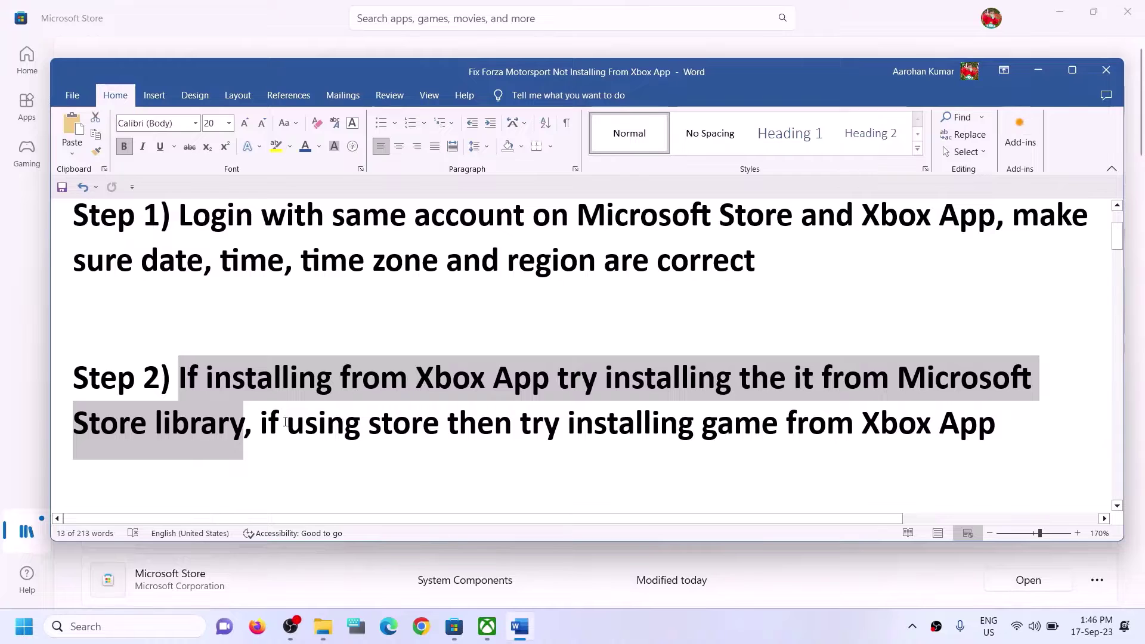
Emphasise Step 2's phrases 'if using store' and 'installing game from Xbox App', then return to Store.
click(257, 441)
drag(260, 423, 786, 424)
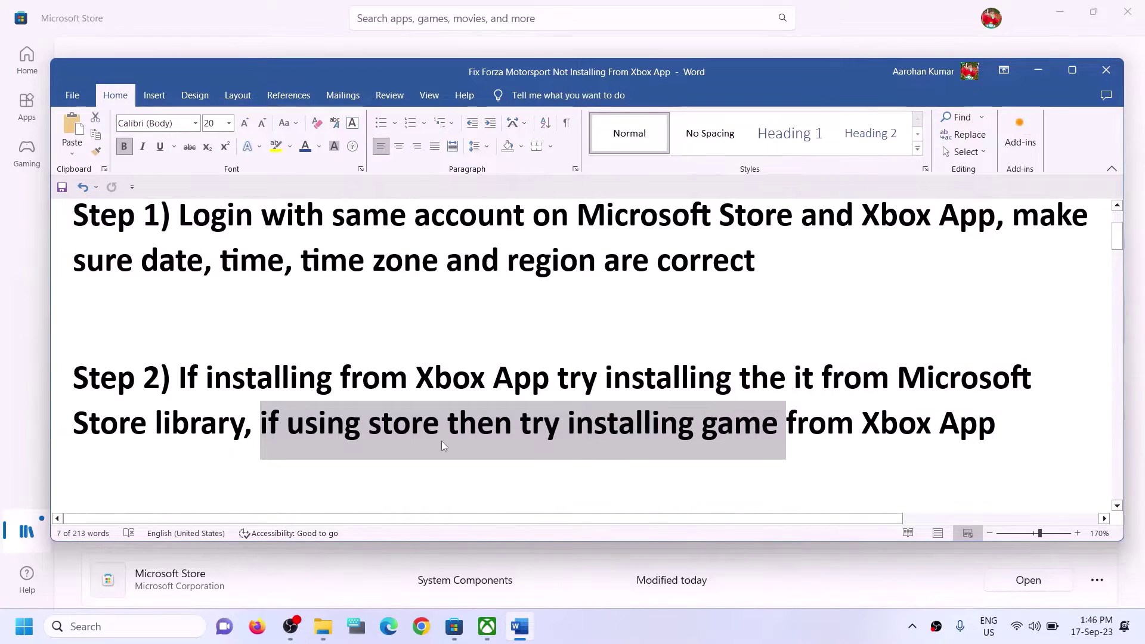
click(439, 424)
drag(263, 423, 401, 426)
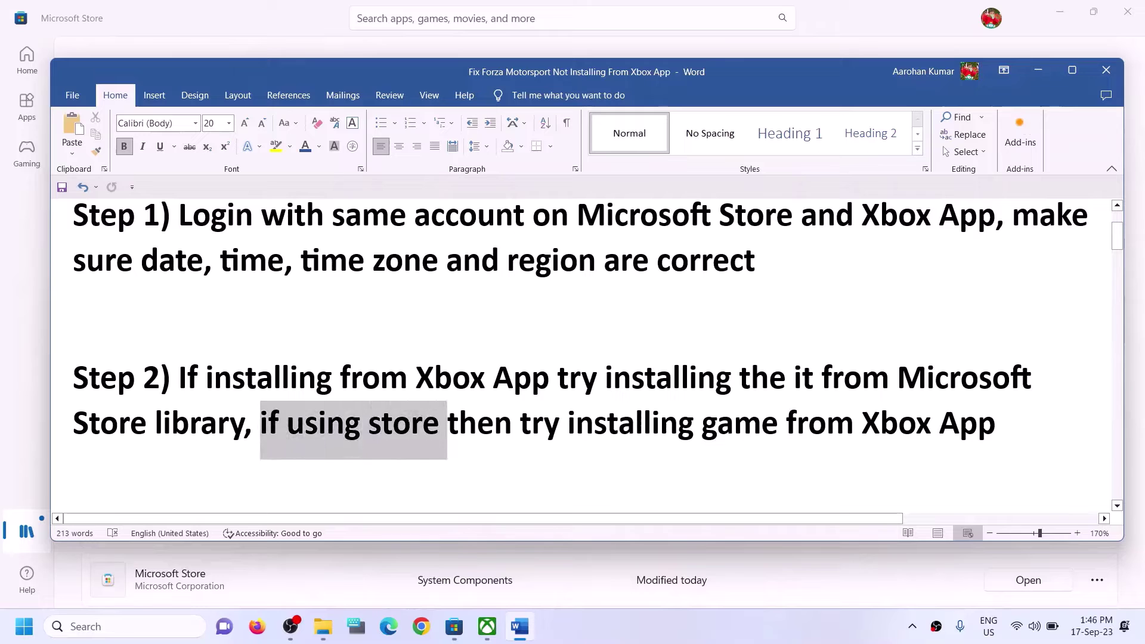
drag(568, 425, 996, 424)
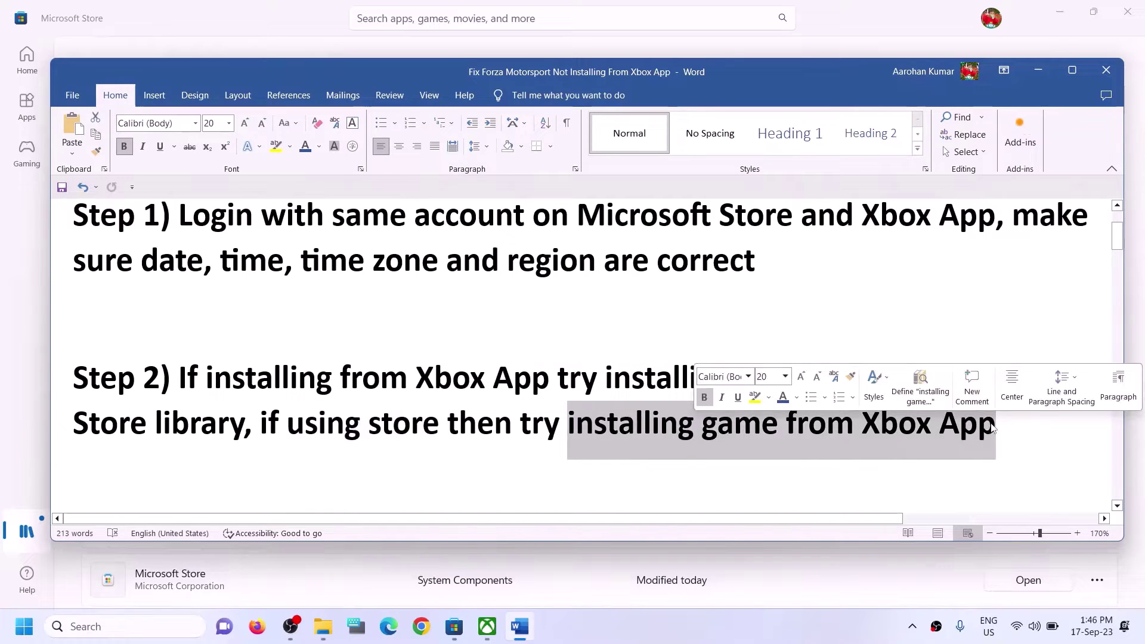
click(414, 428)
key(alt+Tab)
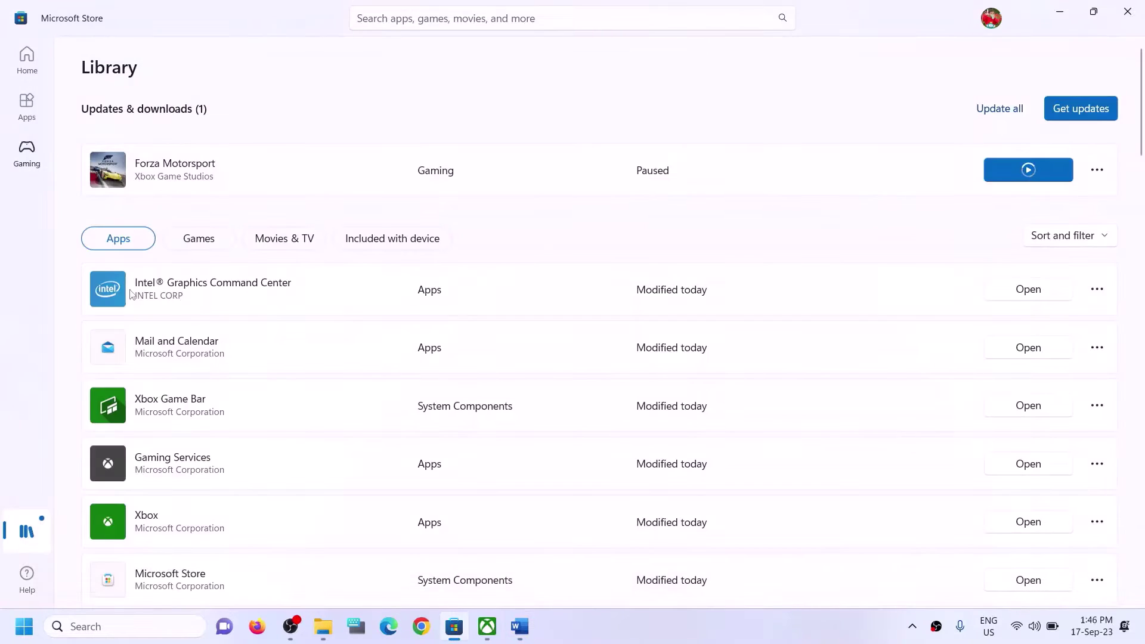
Bring the Xbox app's Forza page forward and search its games for 'forza'.
click(496, 633)
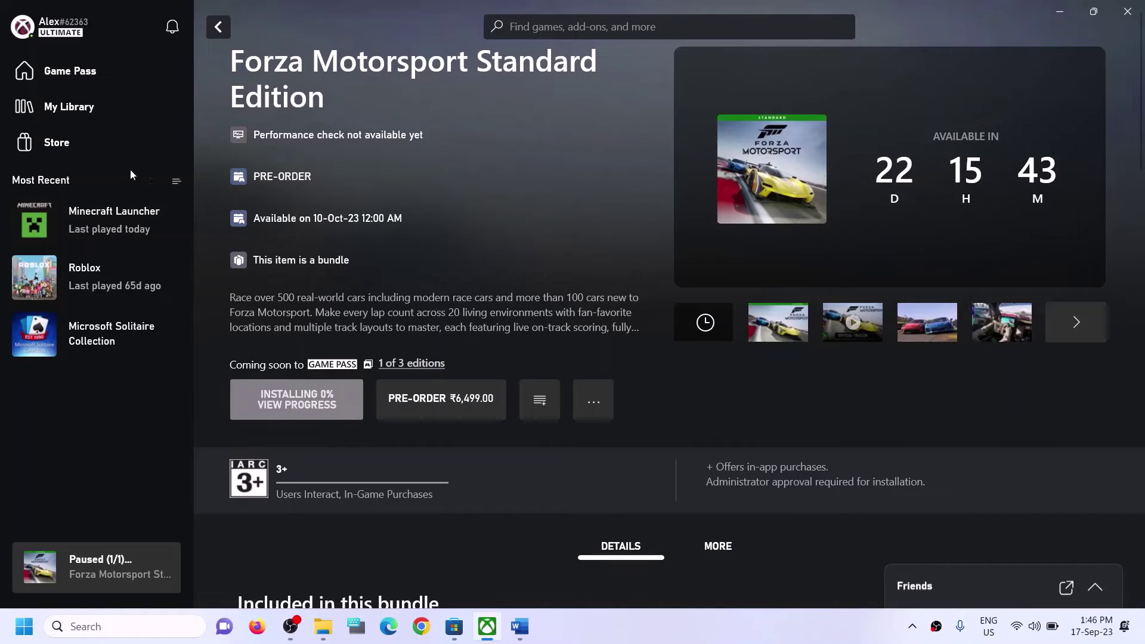
click(592, 26)
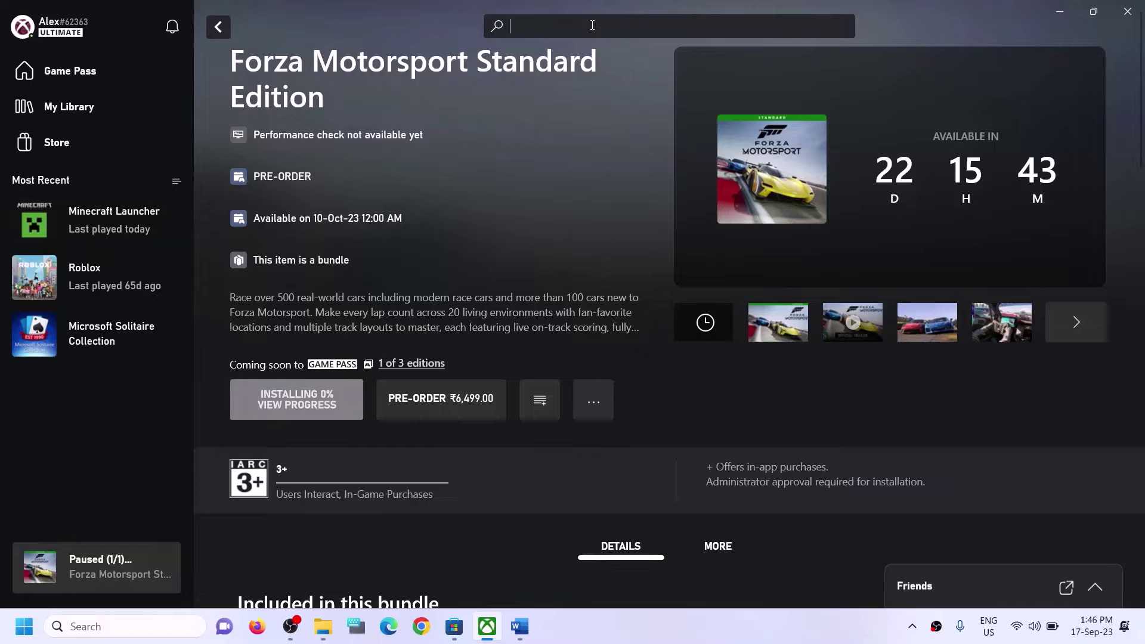
text(forza)
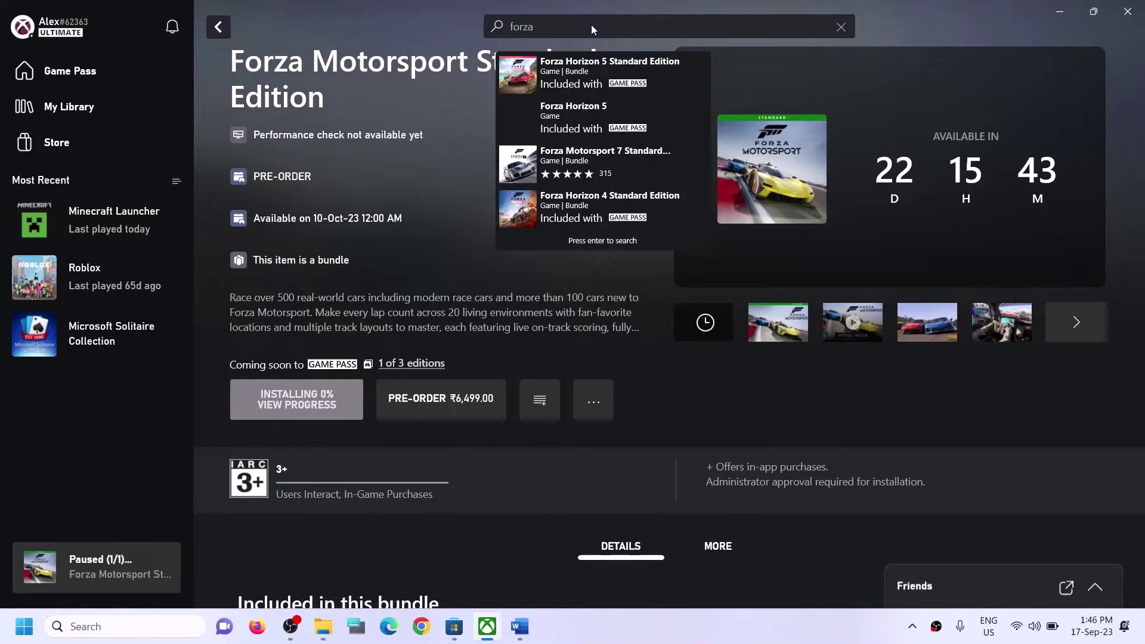
click(470, 255)
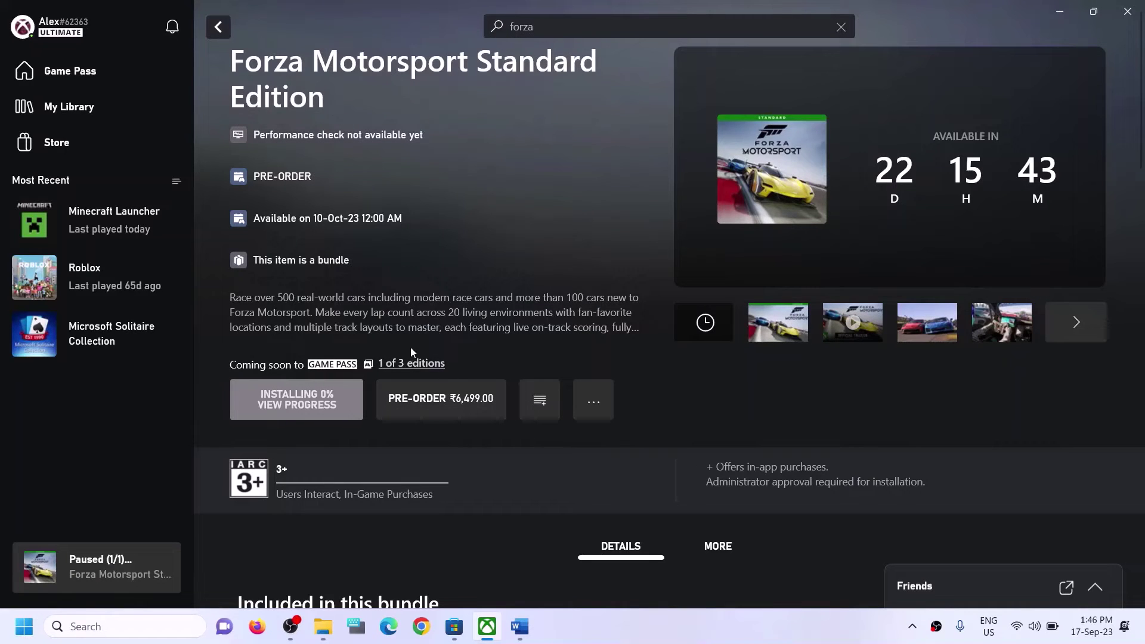
Search Windows for 'xbox', dismiss the results, and return to the Word guide.
click(130, 633)
text(xbox)
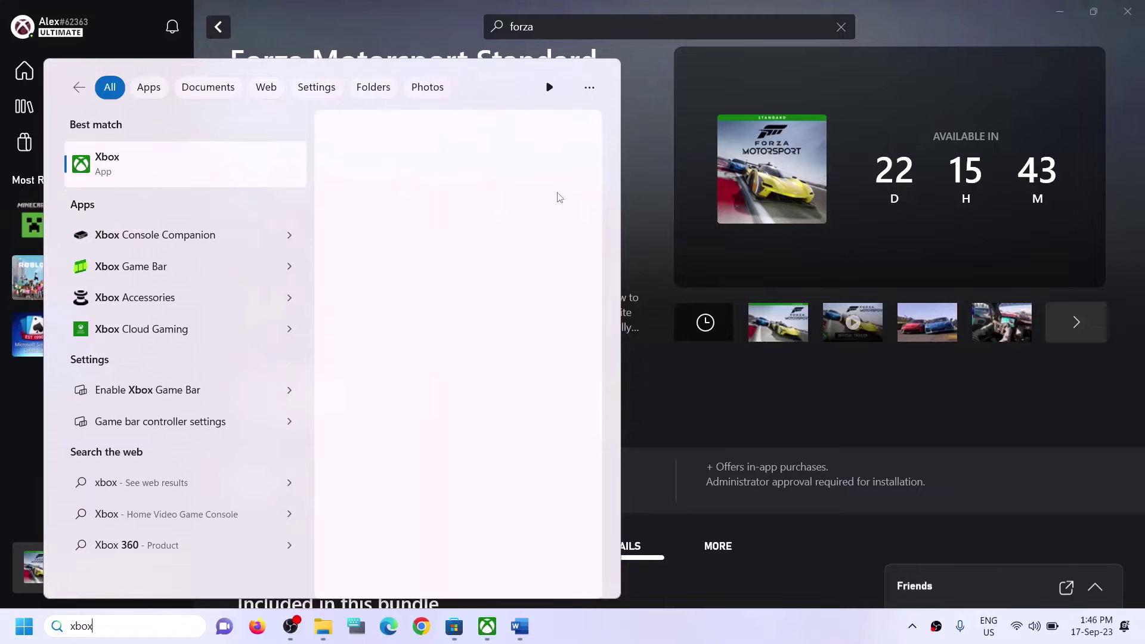
click(642, 152)
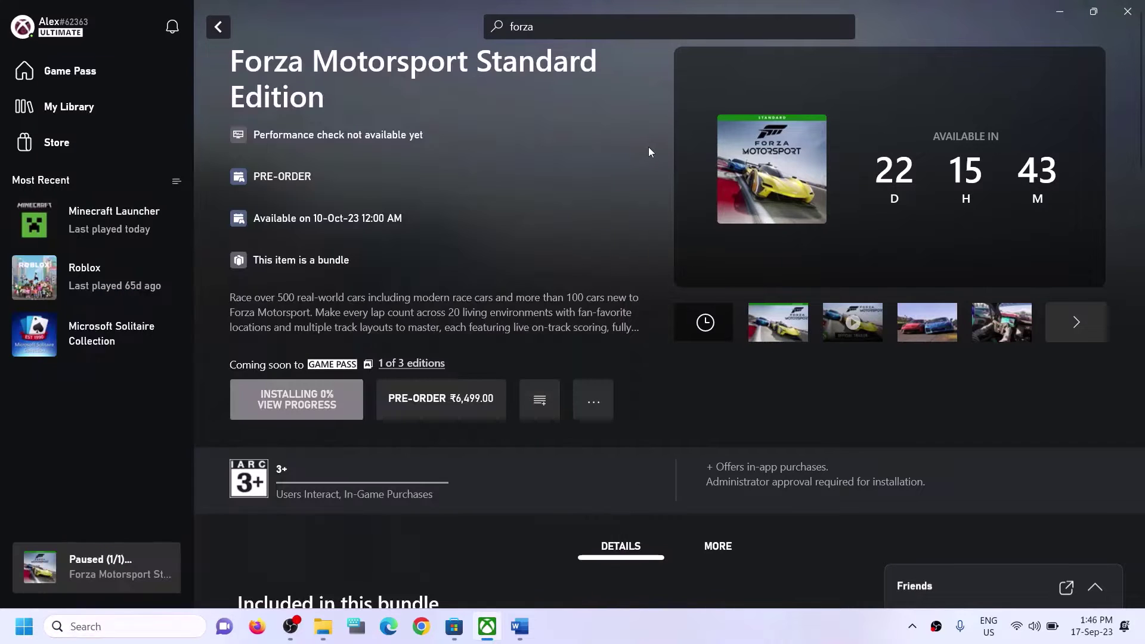
click(519, 626)
Copy the Step 3 Get-AppxPackage re-registration command and search Windows for 'powershell'.
scroll(425, 393, down, 6)
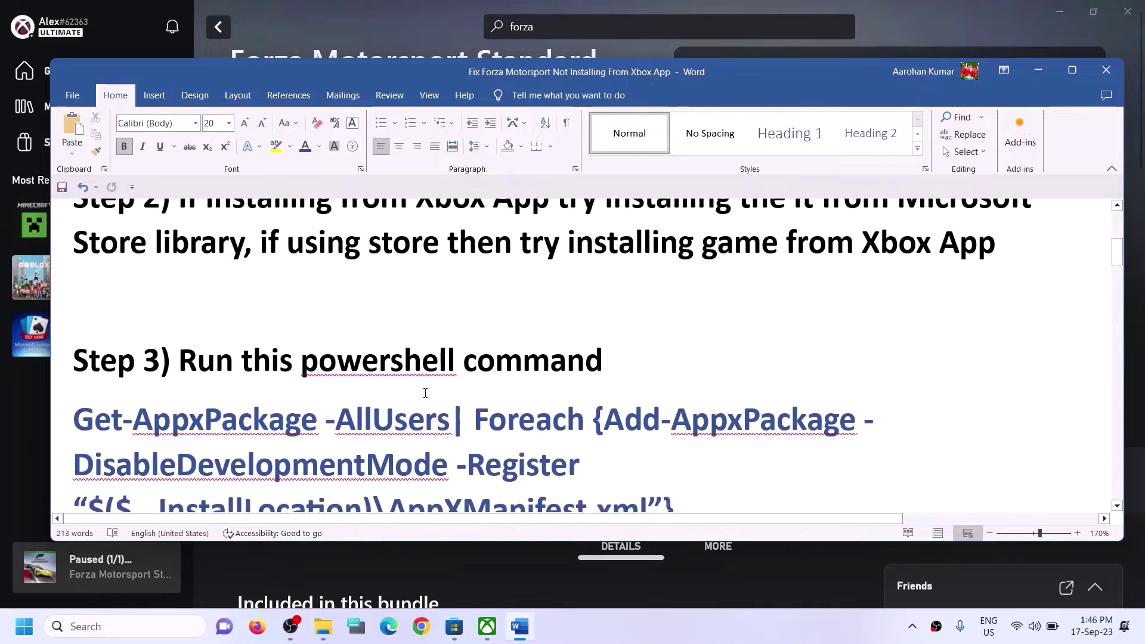
drag(685, 447, 117, 377)
right_click(117, 377)
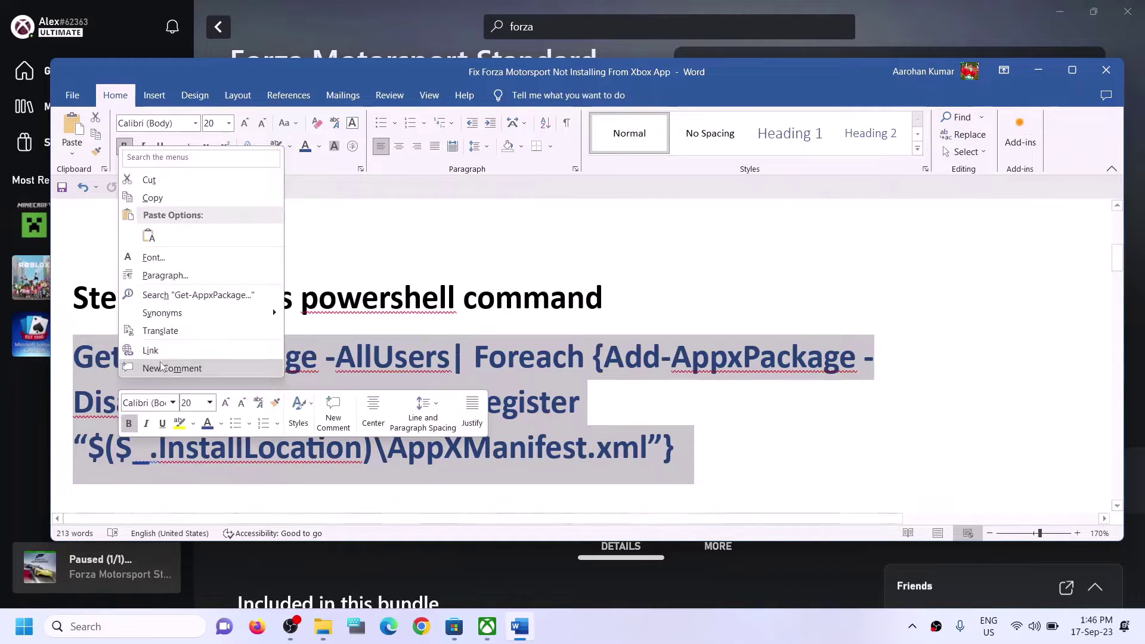
click(143, 198)
click(117, 628)
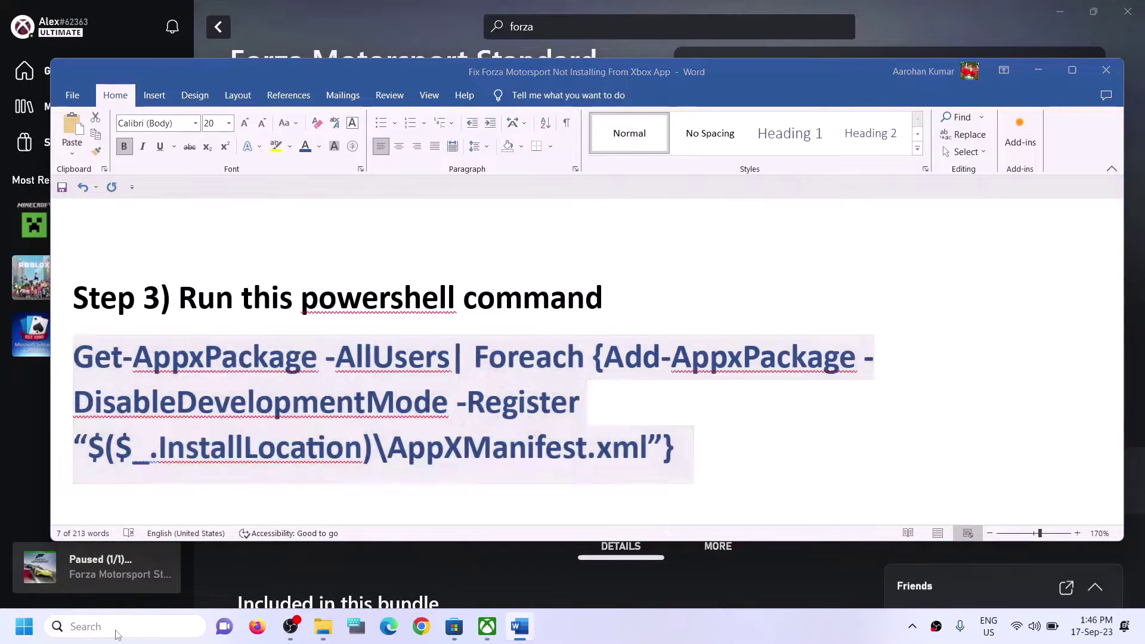
text(power)
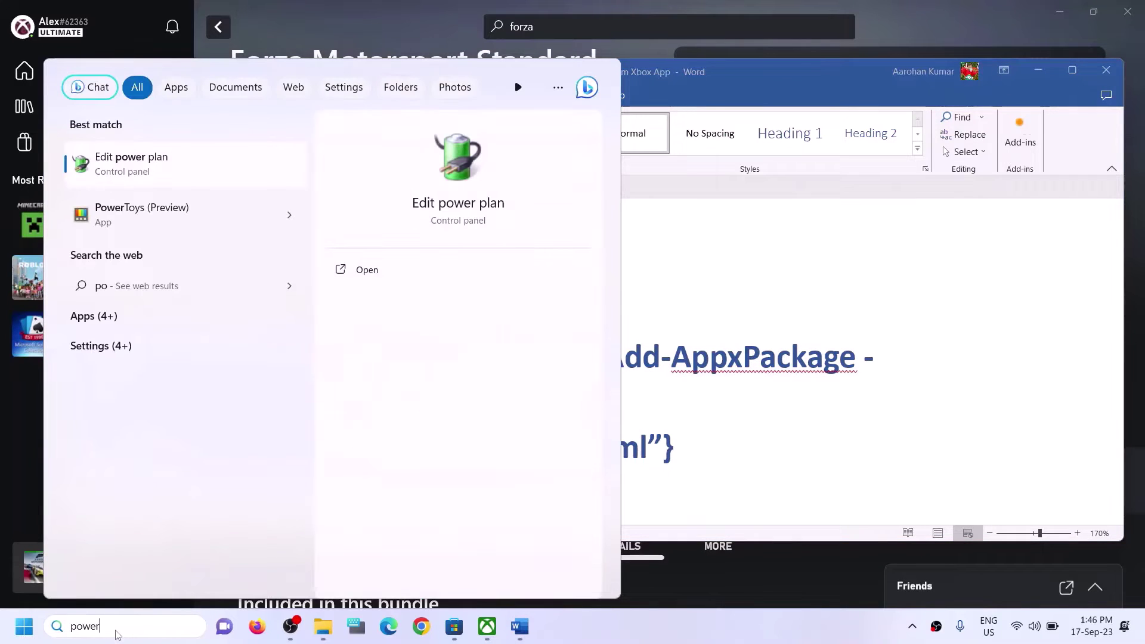
text(shell)
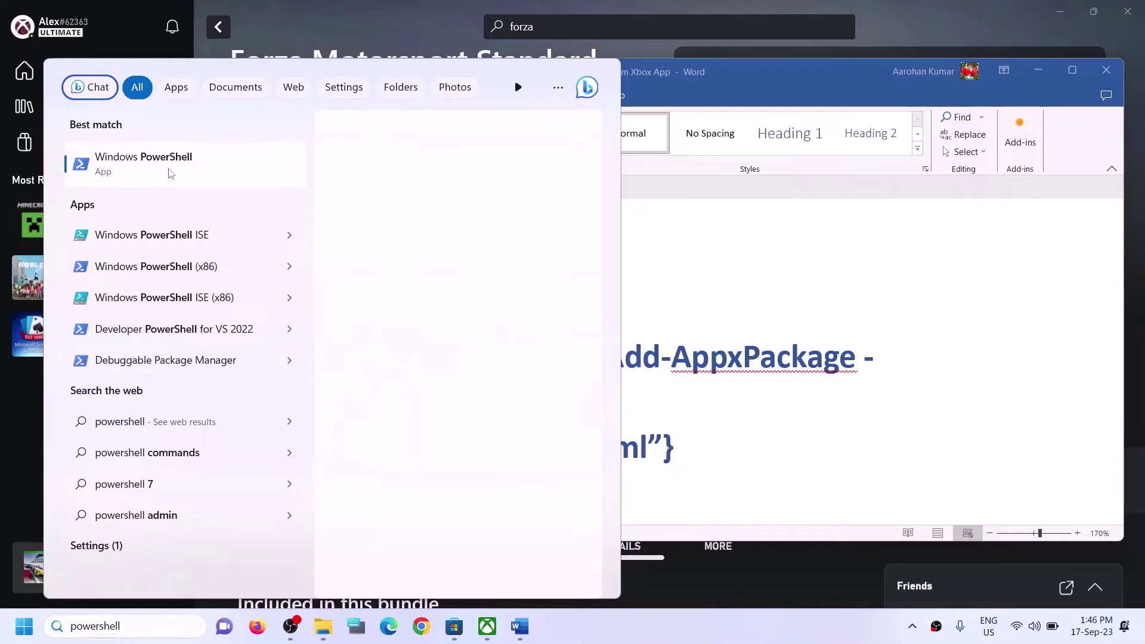
Run the pasted Get-AppxPackage re-register command in an administrator PowerShell, then return to Word.
right_click(257, 188)
key(Escape)
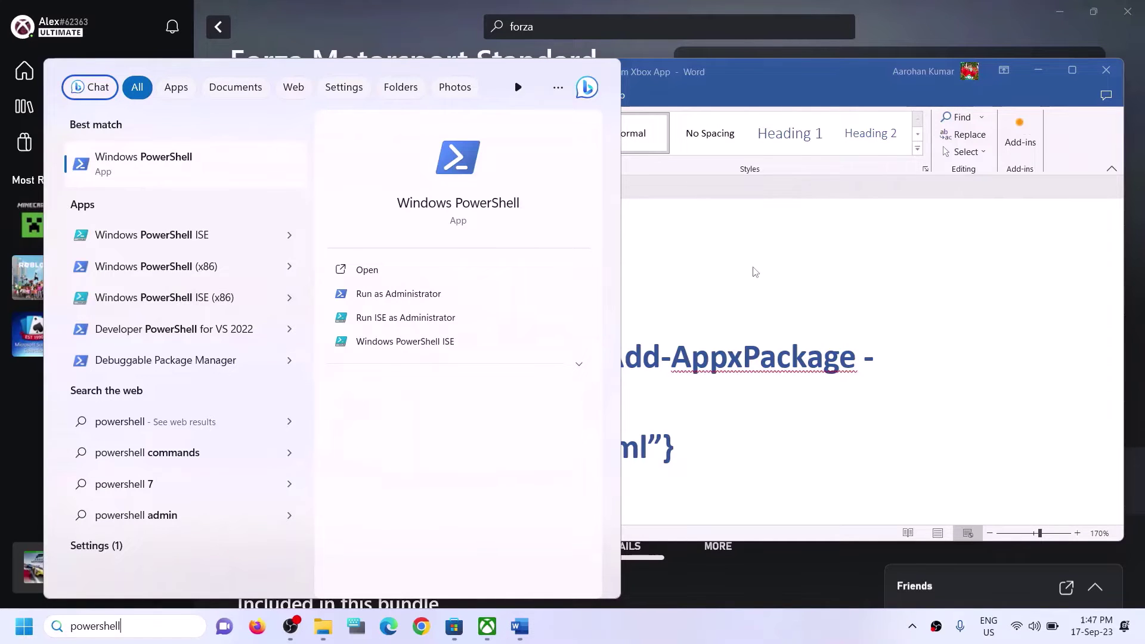
key(ctrl+shift+Return)
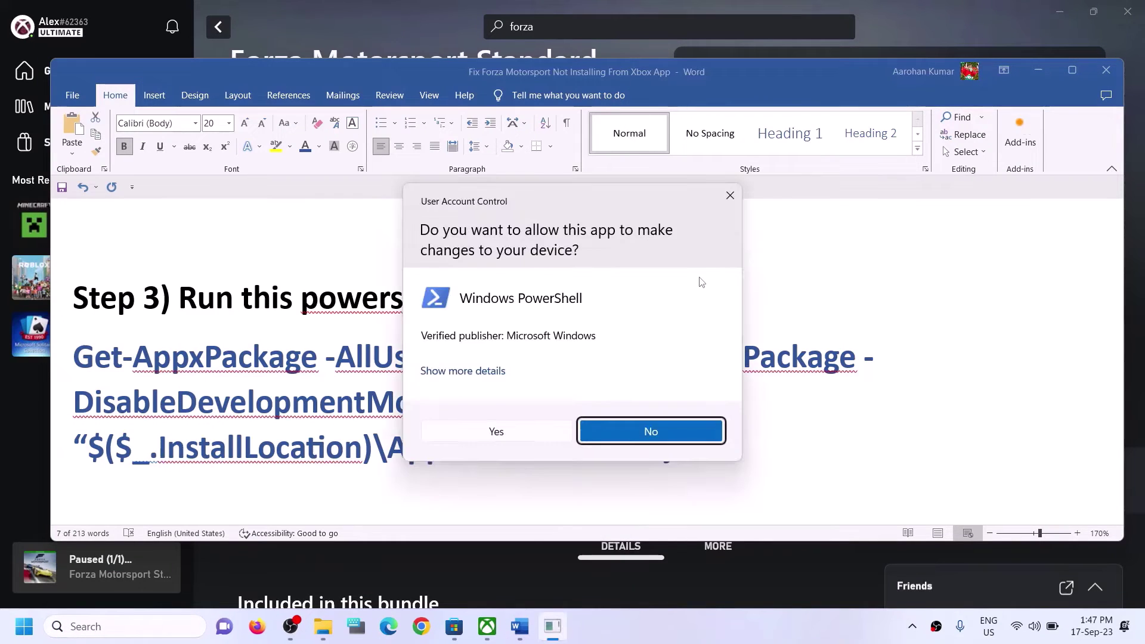
key(alt+y)
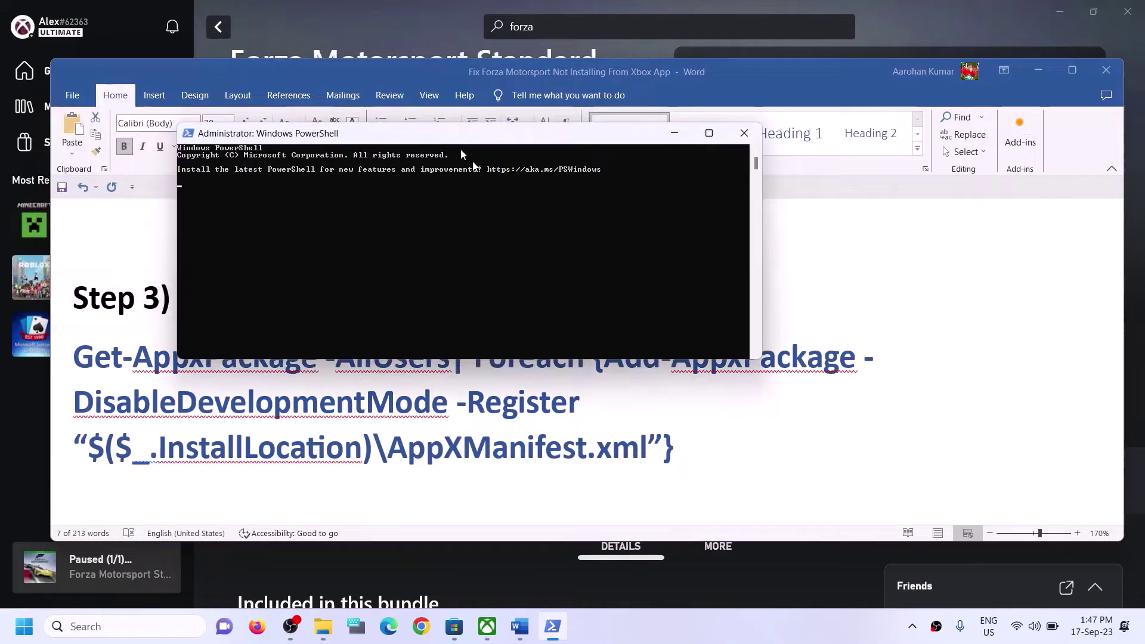
right_click(481, 330)
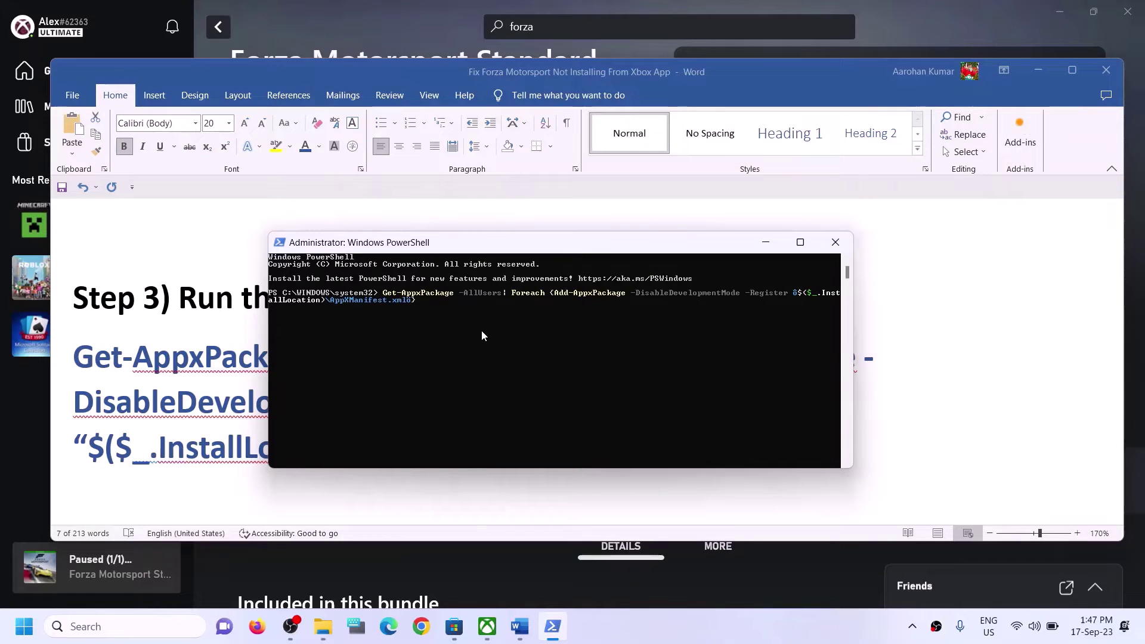
key(Return)
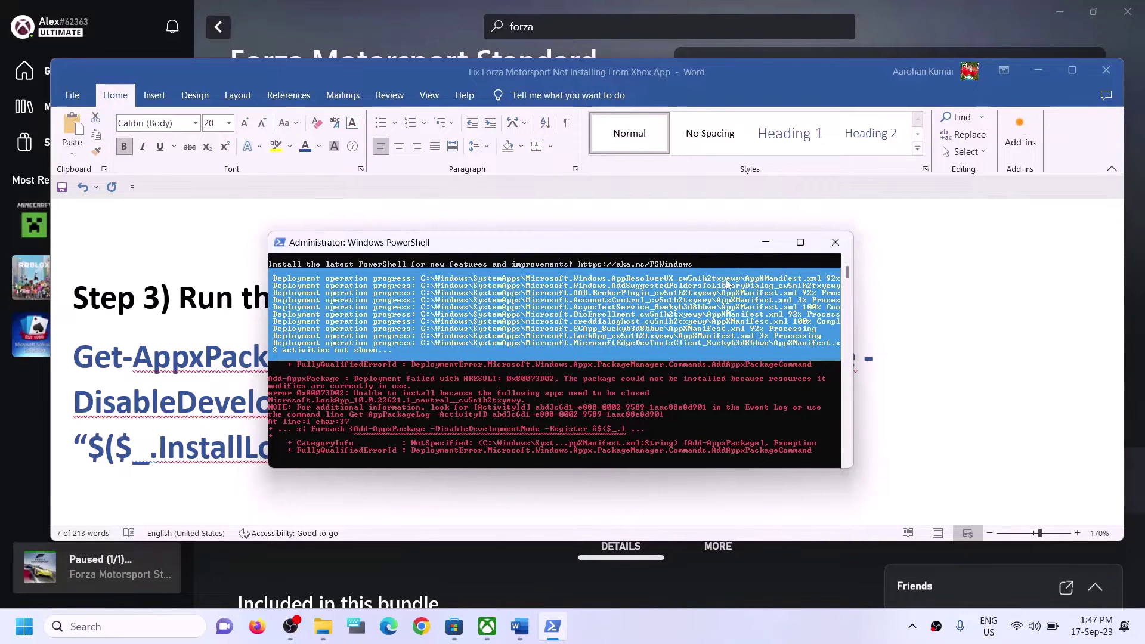
key(alt+Tab)
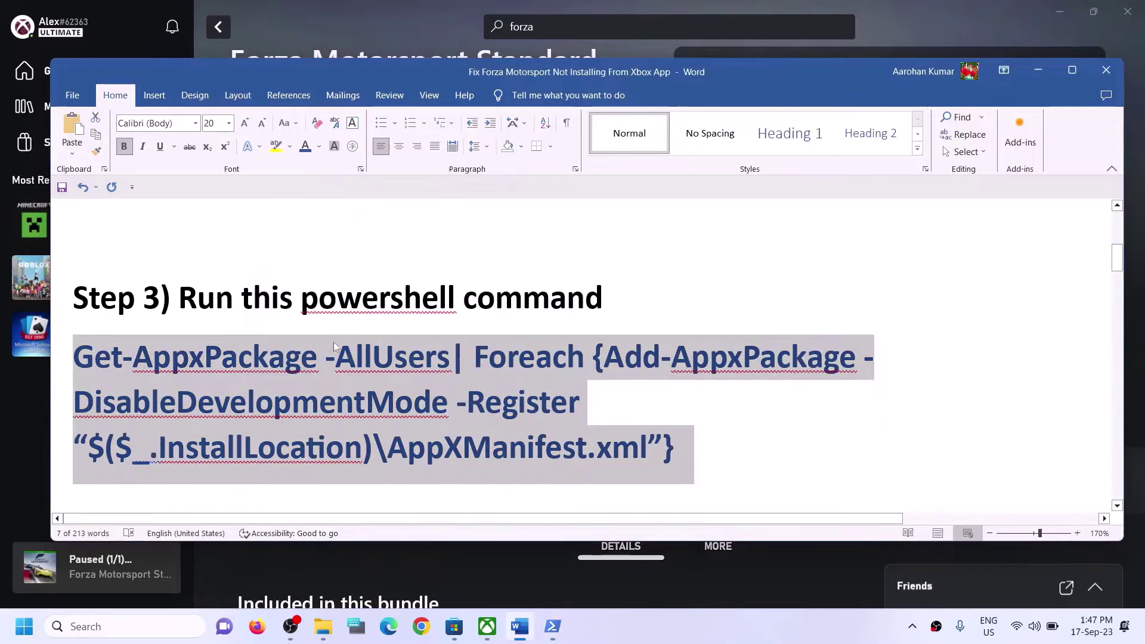
In File Explorer, go from This PC through Local Disk (C:) and Users into the Test folder.
scroll(334, 347, down, 5)
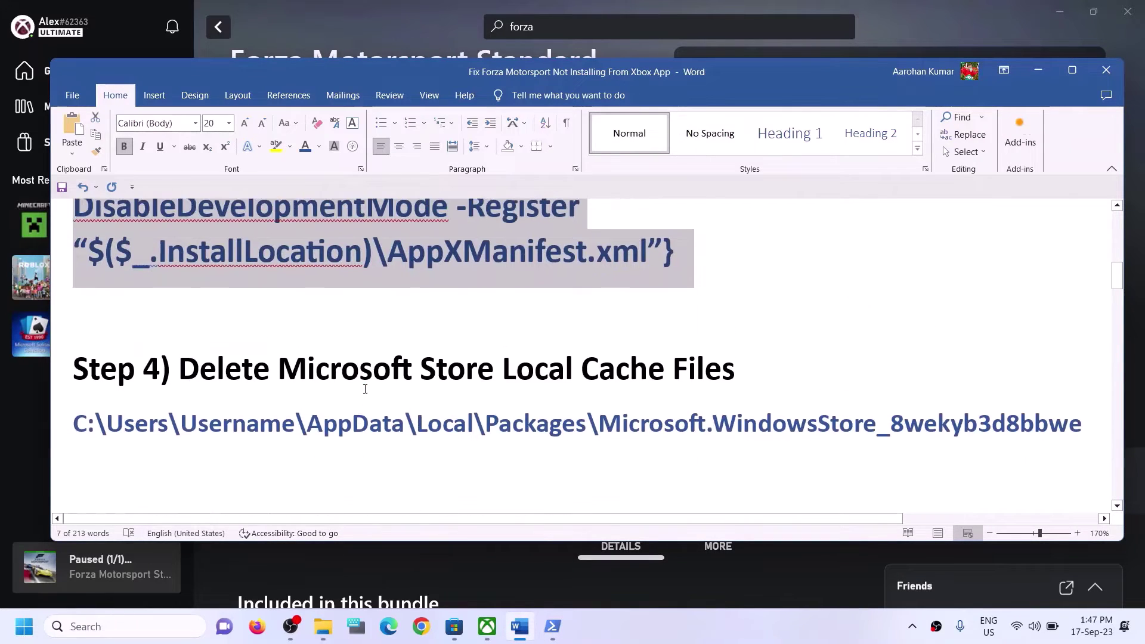
scroll(365, 388, up, 1)
drag(179, 382, 735, 383)
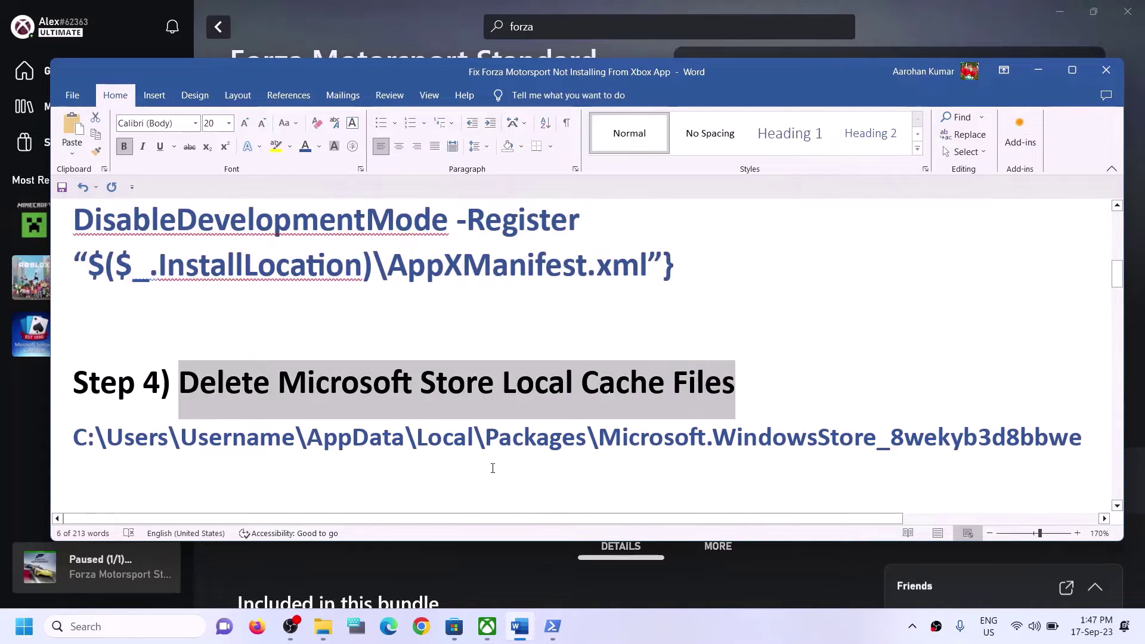
click(337, 616)
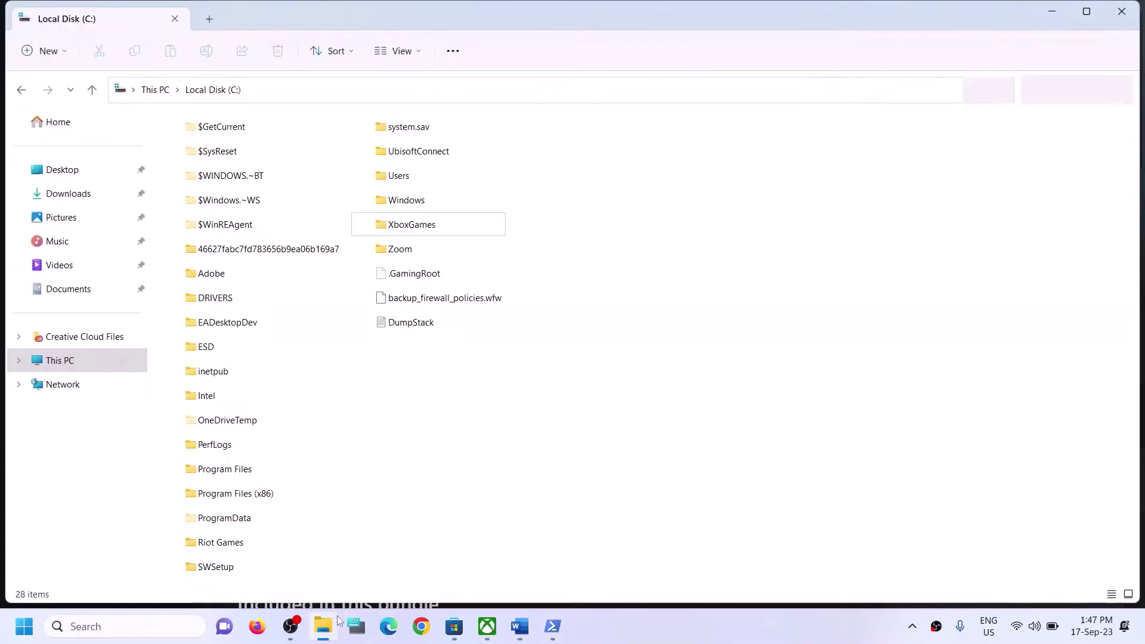
click(77, 359)
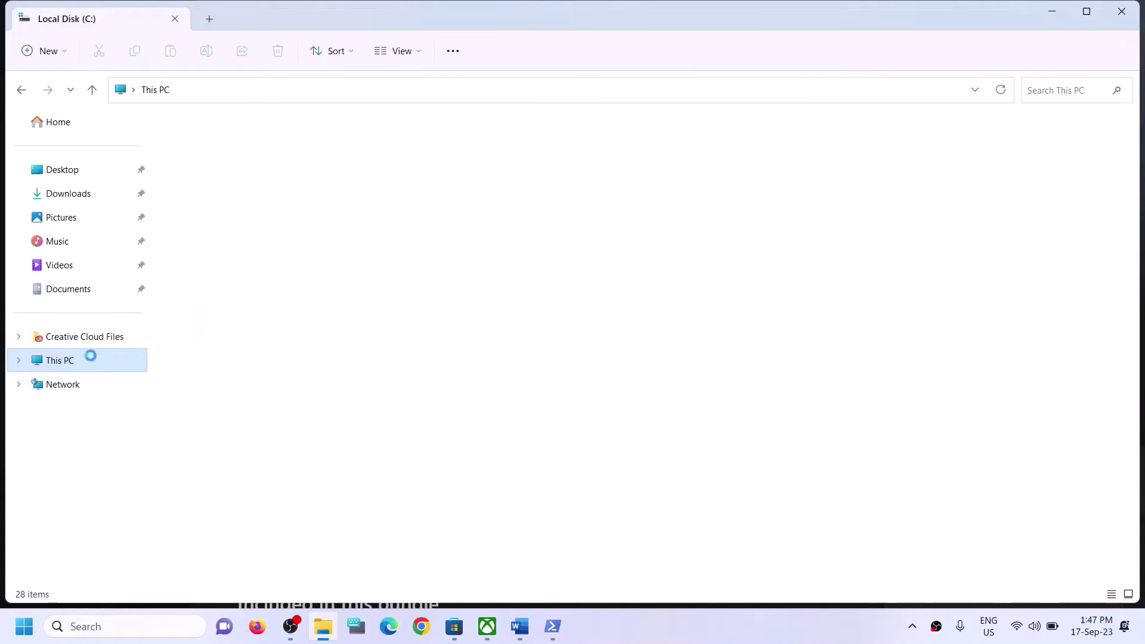
double_click(331, 263)
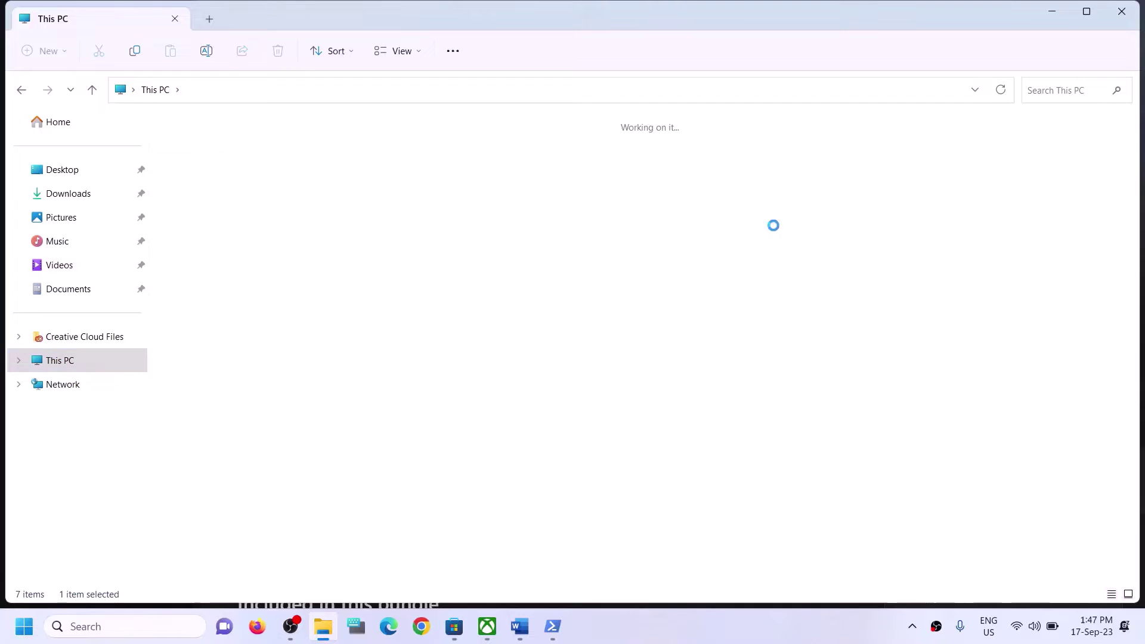
click(413, 177)
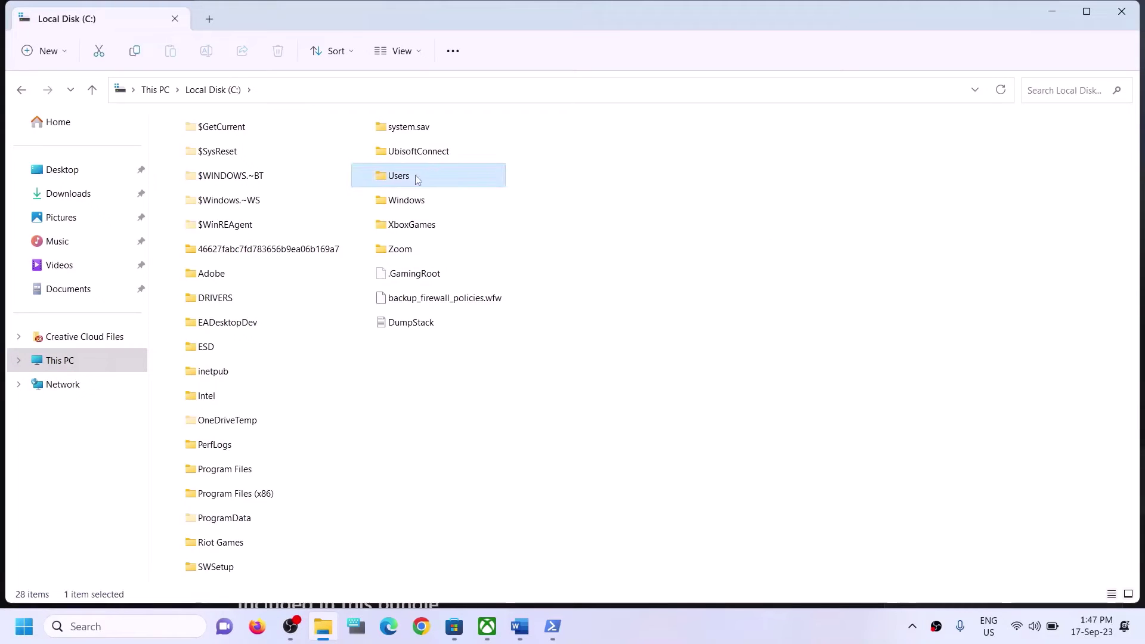
double_click(413, 178)
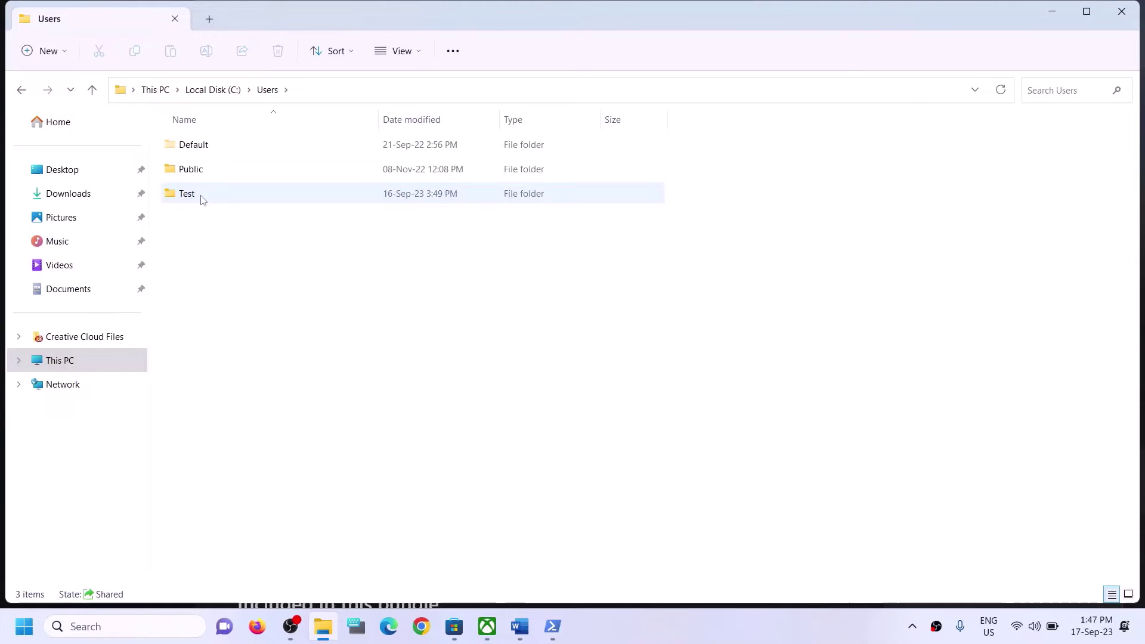
click(240, 191)
double_click(218, 193)
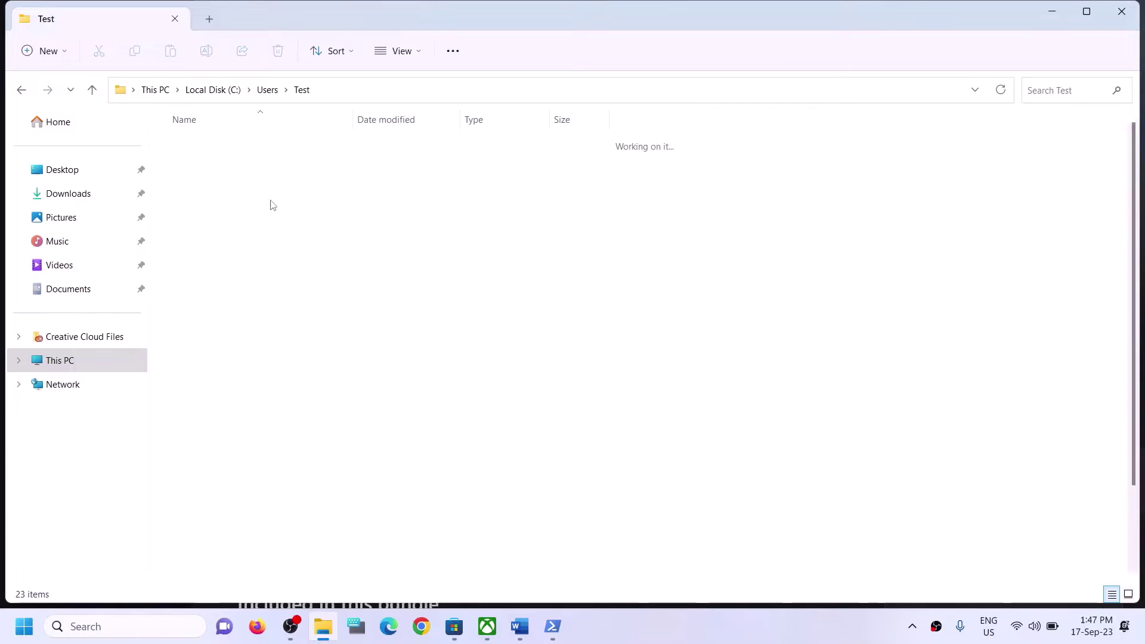
Turn on Hidden items under View > Show so AppData is listed.
click(182, 300)
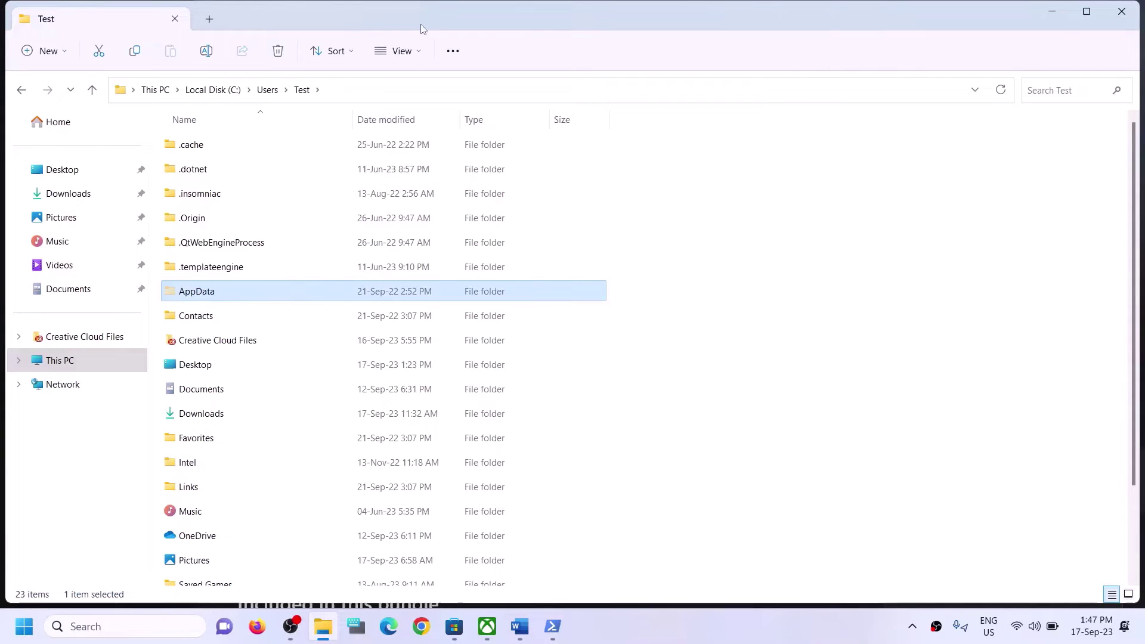
click(416, 50)
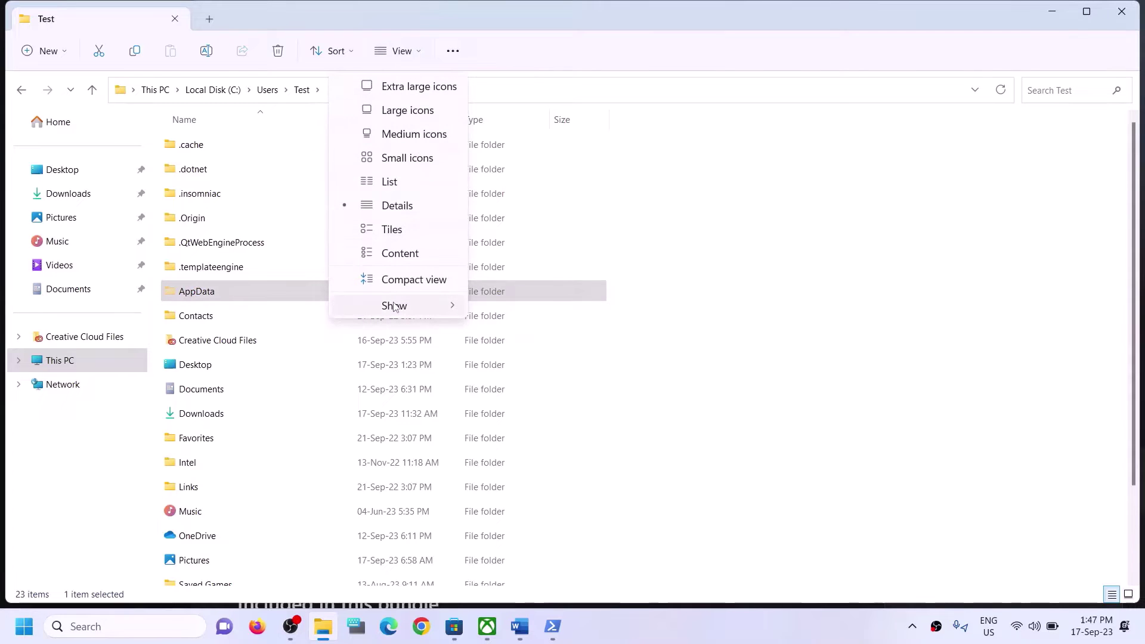
mouse_move(411, 305)
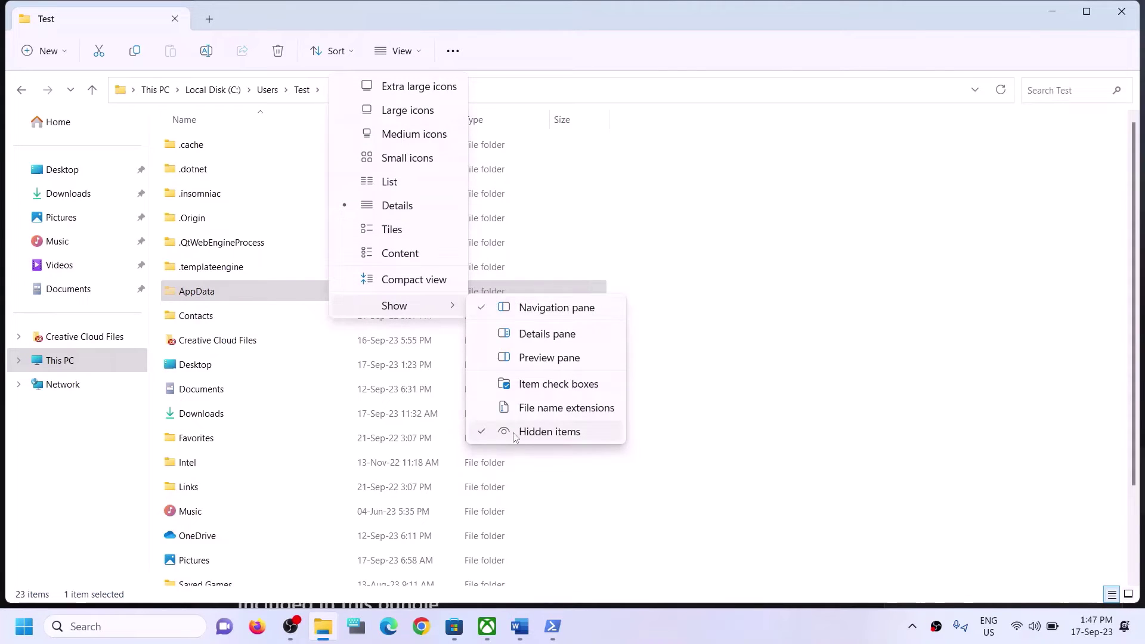
click(232, 316)
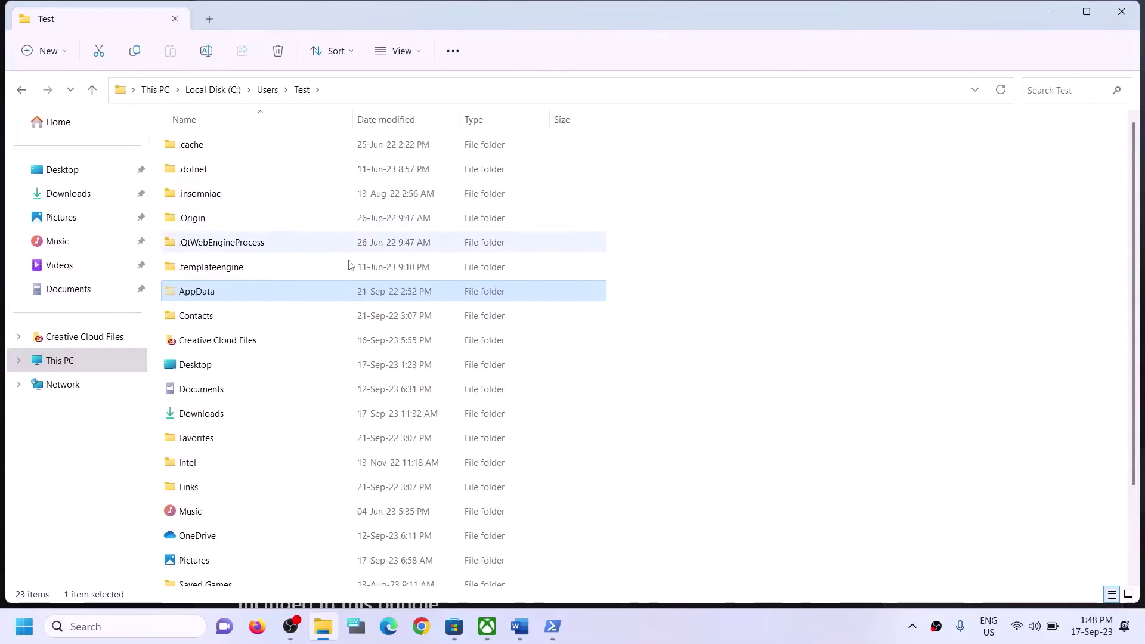
Go from AppData into Local and then into the Packages folder.
click(188, 292)
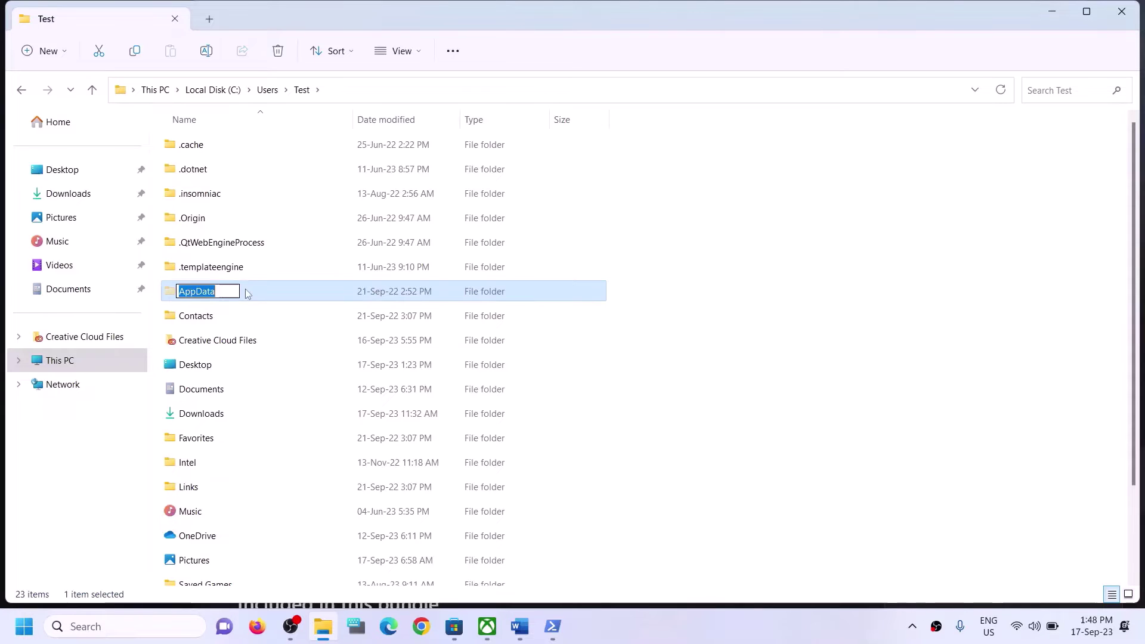
click(245, 289)
double_click(245, 288)
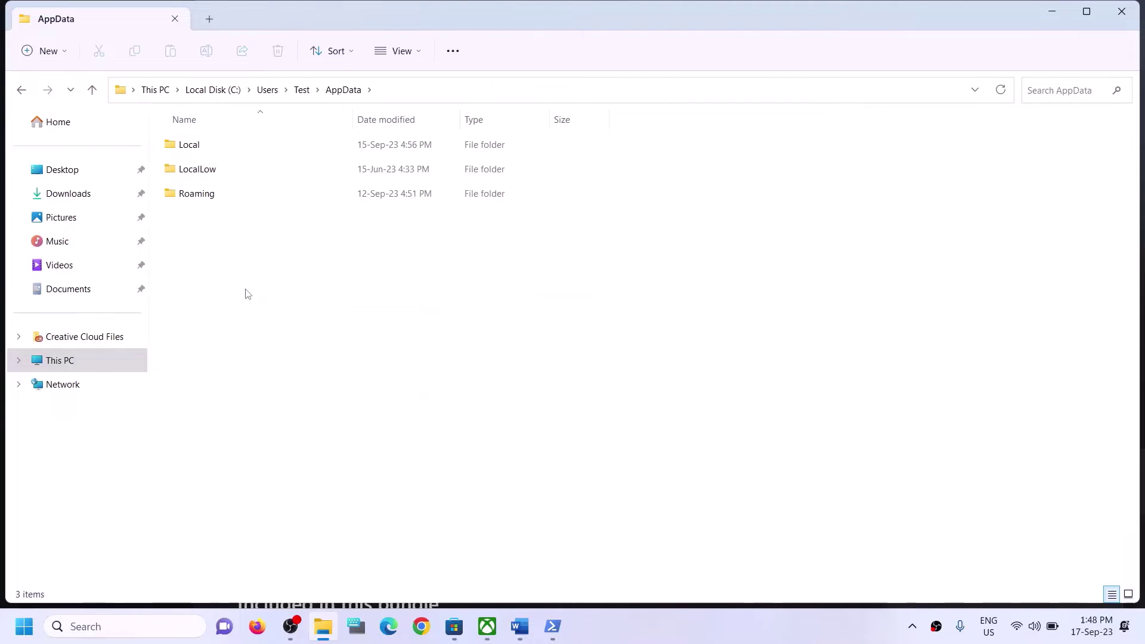
click(245, 144)
double_click(244, 146)
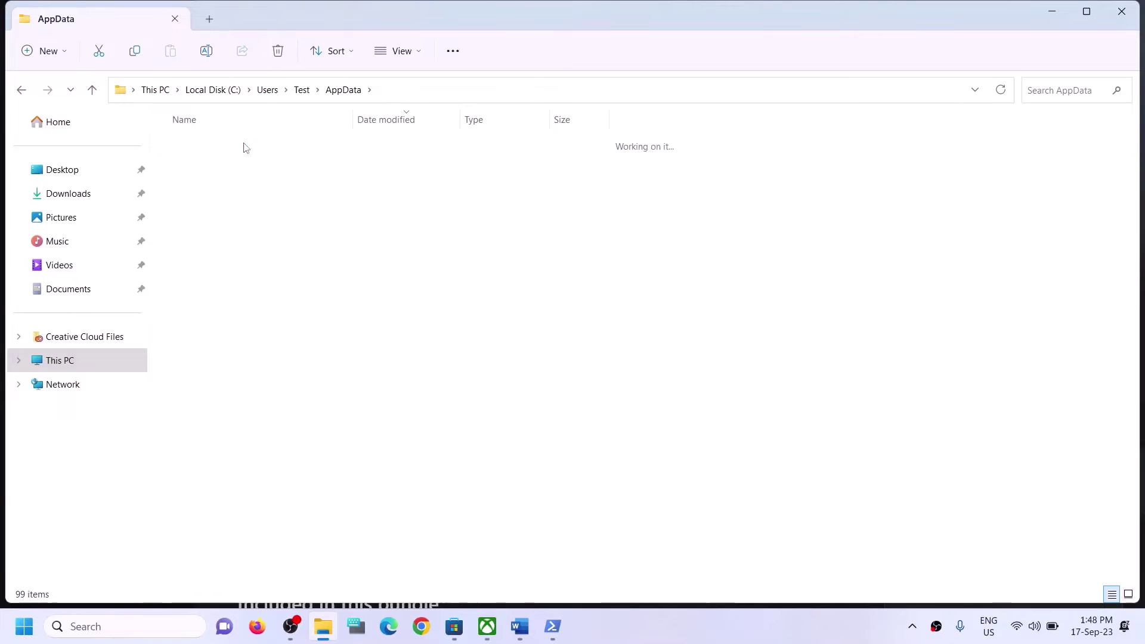
click(196, 268)
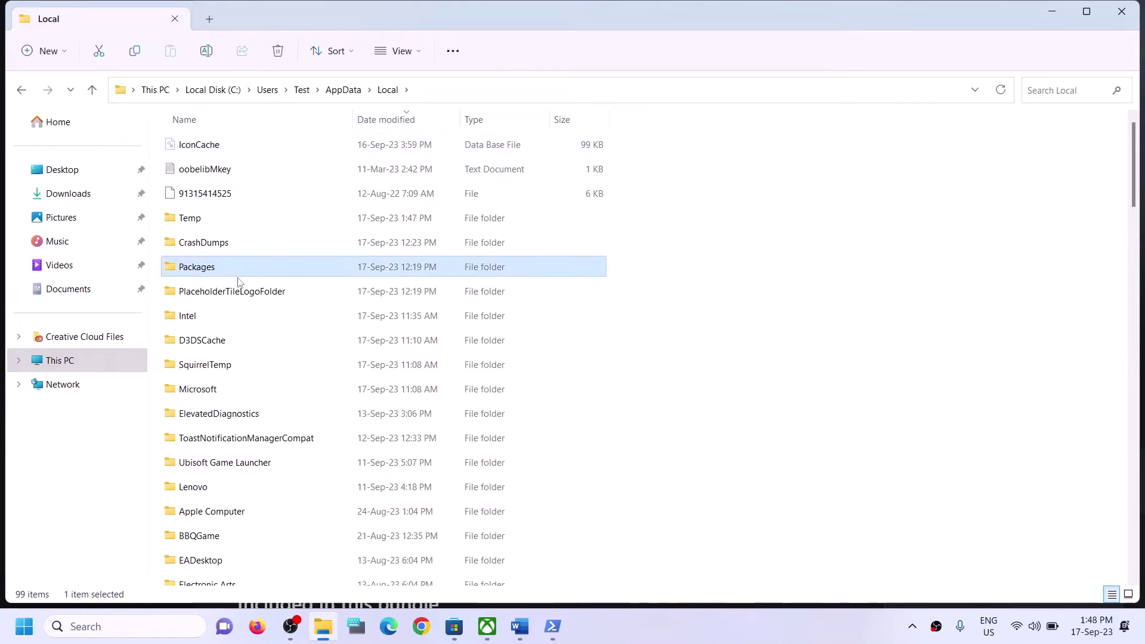
double_click(232, 275)
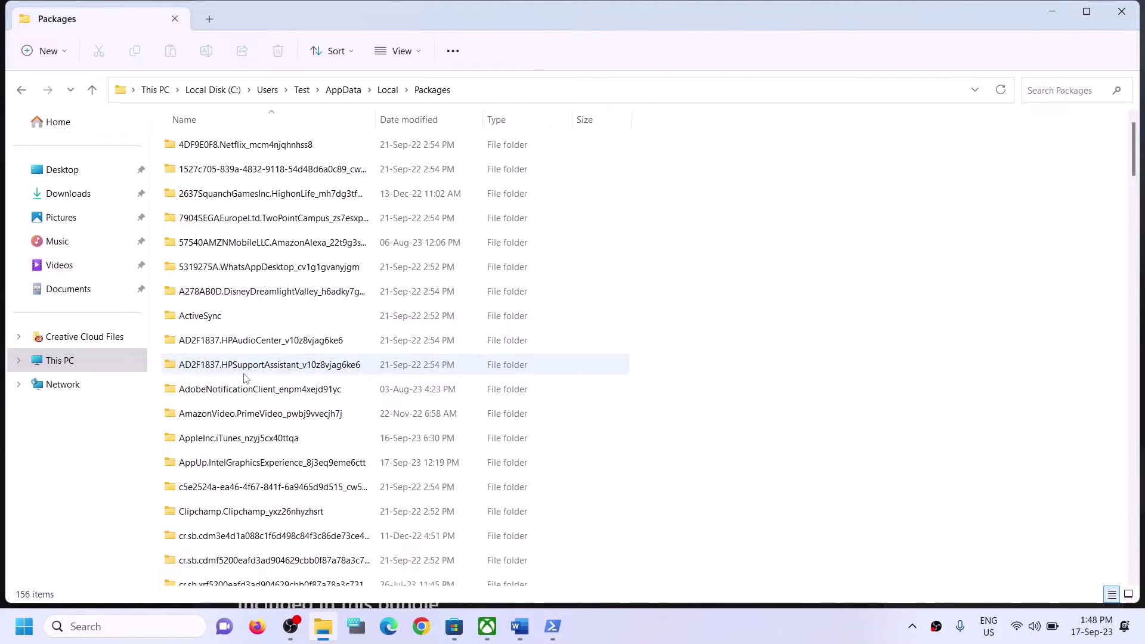
Find and open the Microsoft.WindowsStore_8wekyb3d8bbwe package folder.
click(265, 366)
scroll(269, 399, down, 12)
scroll(269, 407, down, 20)
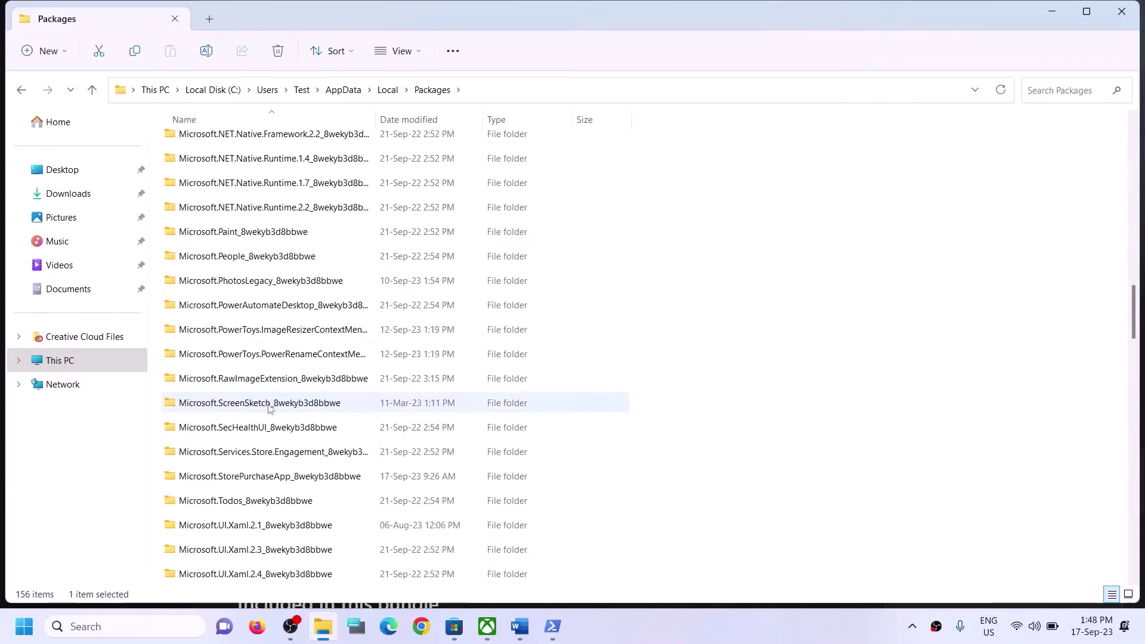
scroll(268, 407, down, 10)
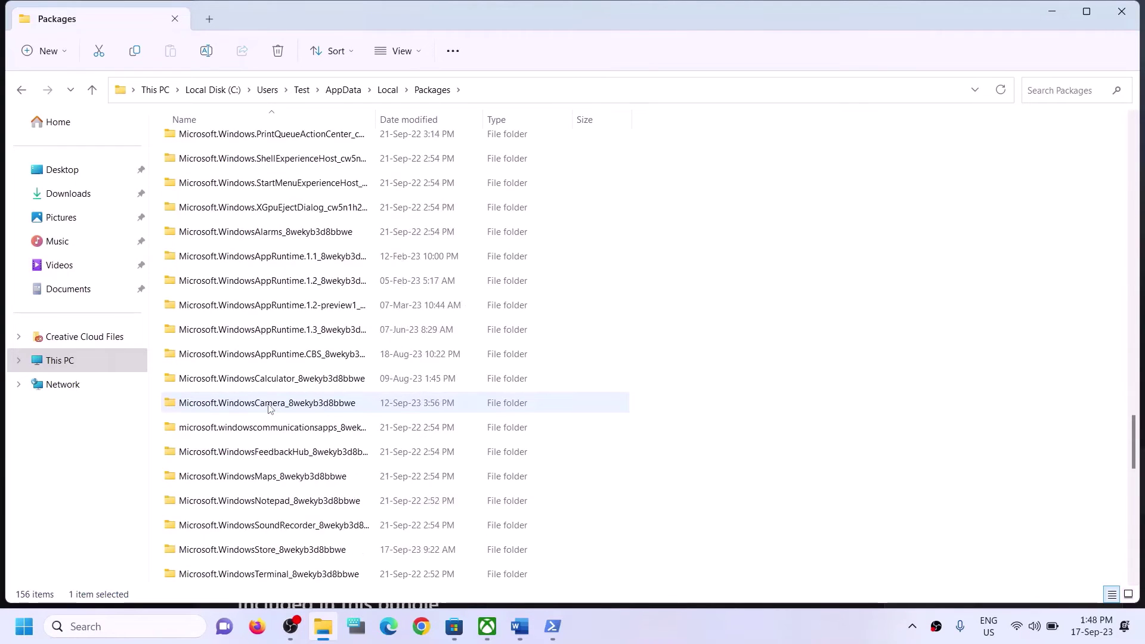
scroll(300, 405, down, 3)
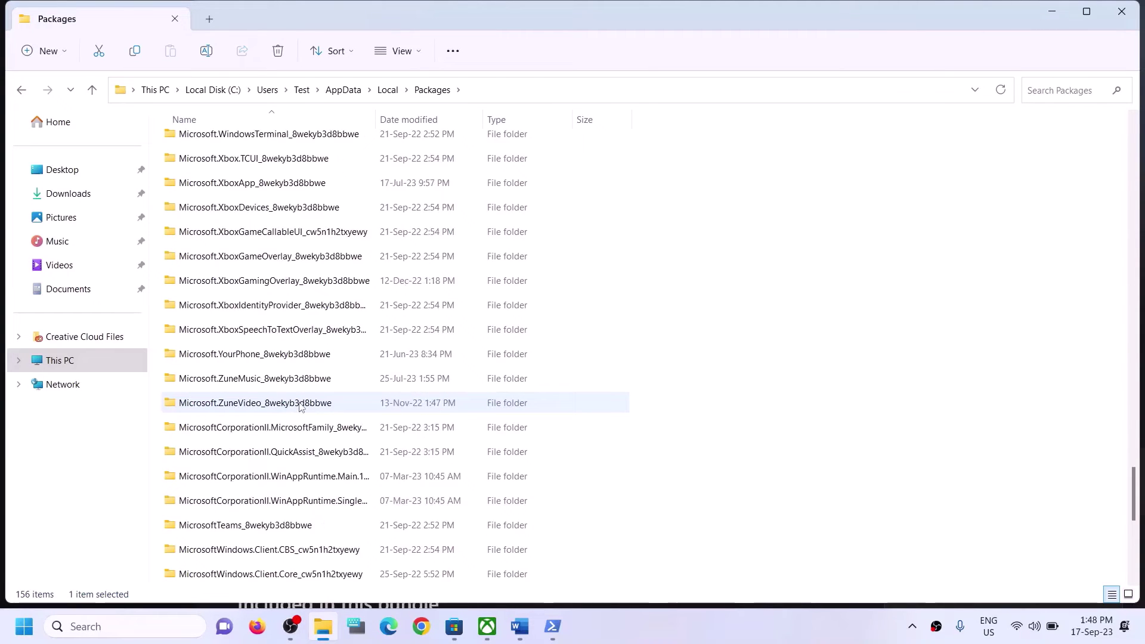
scroll(300, 405, down, 4)
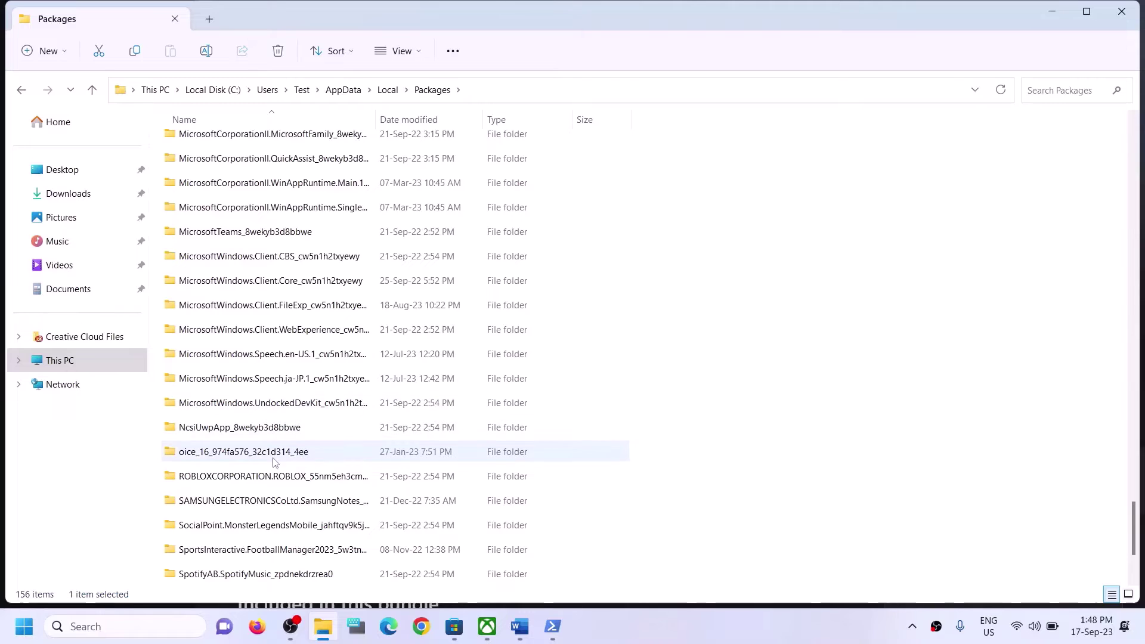
scroll(273, 453, down, 2)
scroll(257, 388, up, 1)
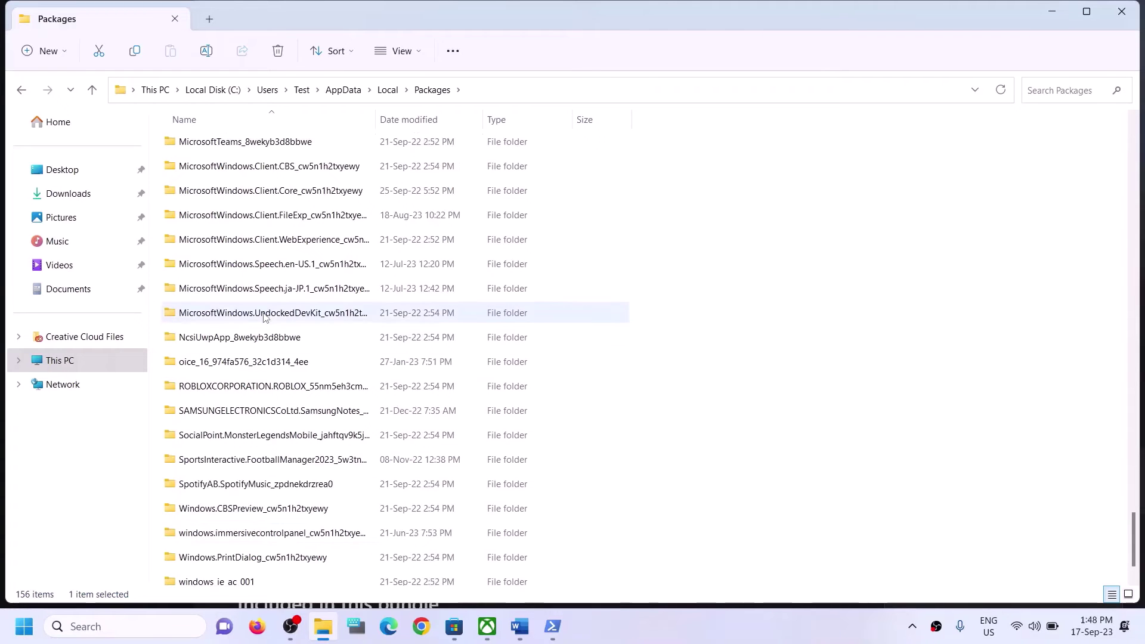
scroll(302, 264, up, 1)
scroll(302, 263, up, 1)
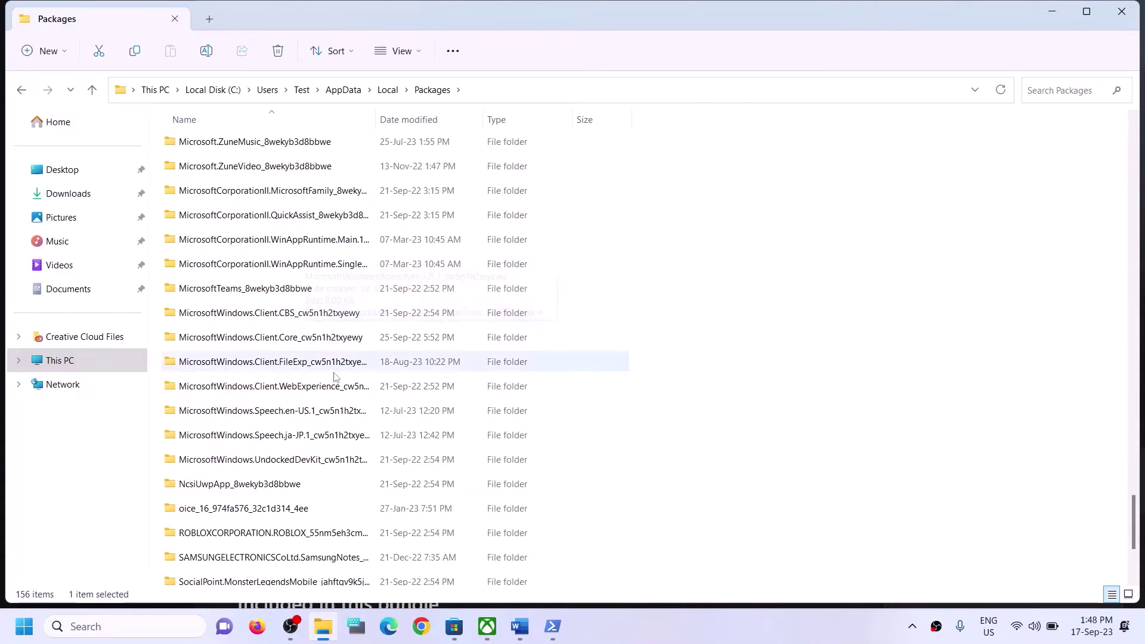
click(285, 465)
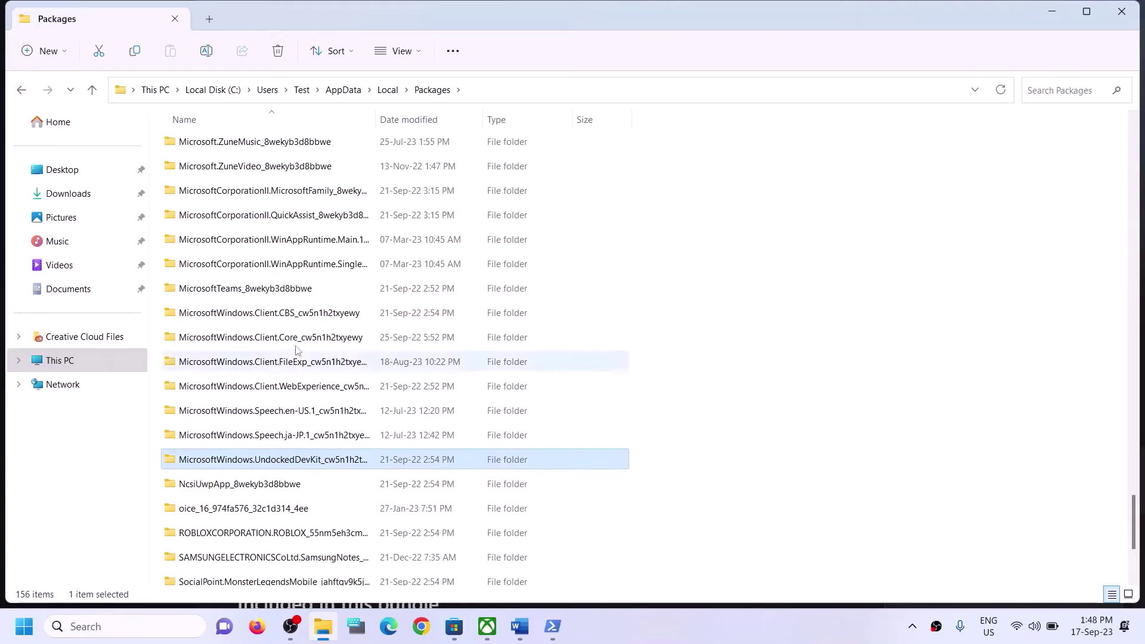
click(283, 310)
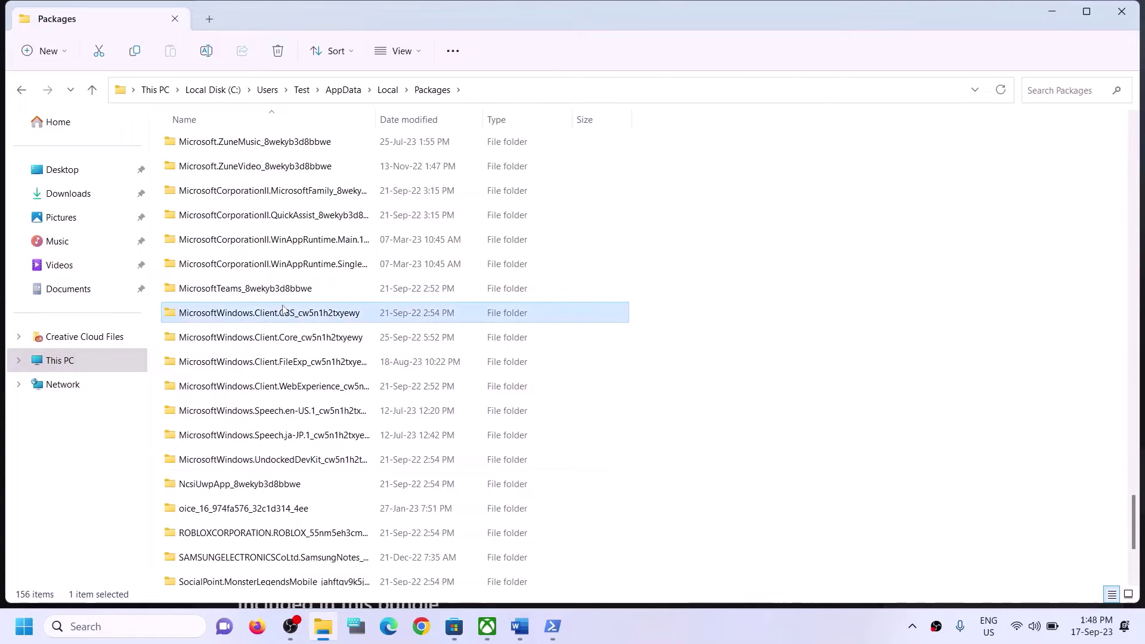
click(295, 386)
ctrl+click(295, 386)
scroll(305, 441, down, 1)
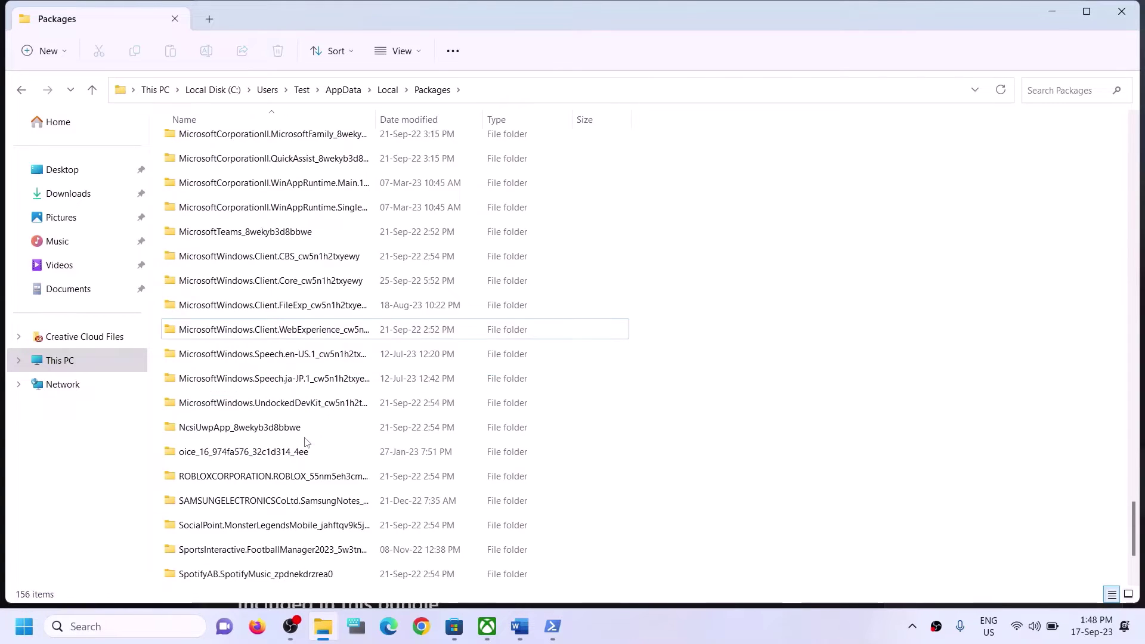
scroll(303, 405, up, 2)
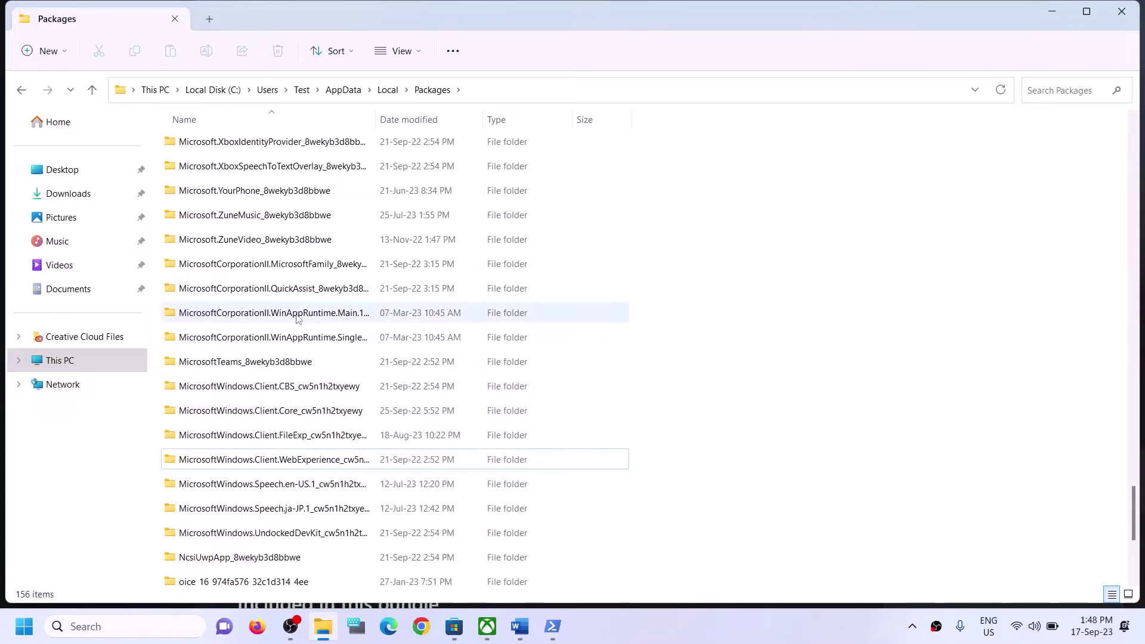
scroll(296, 316, up, 1)
scroll(297, 307, up, 3)
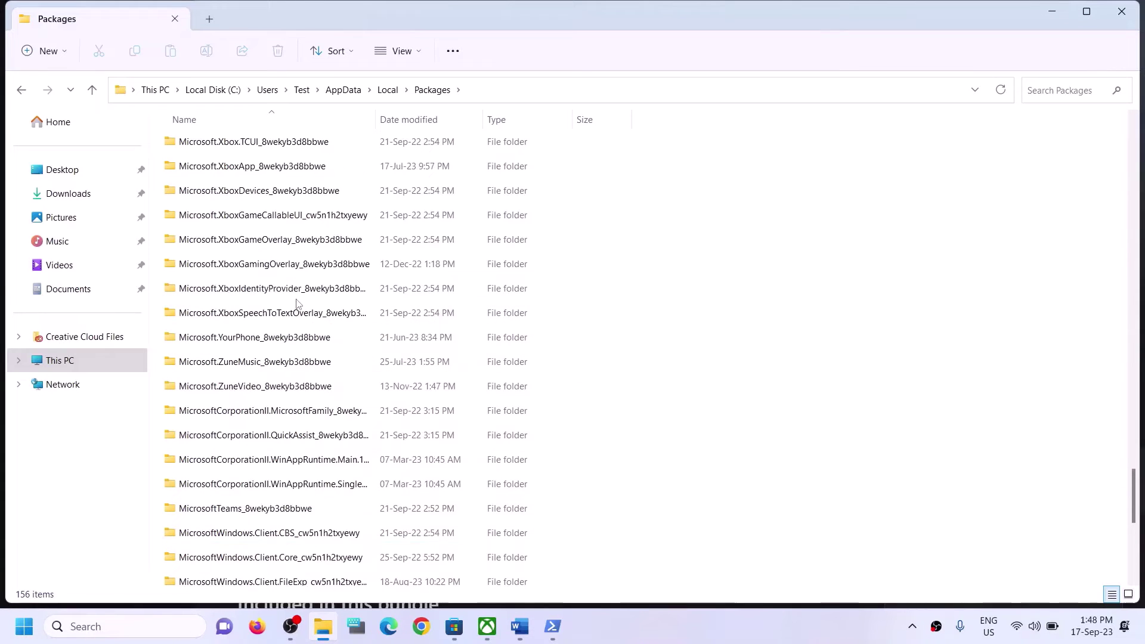
scroll(296, 305, up, 1)
click(255, 313)
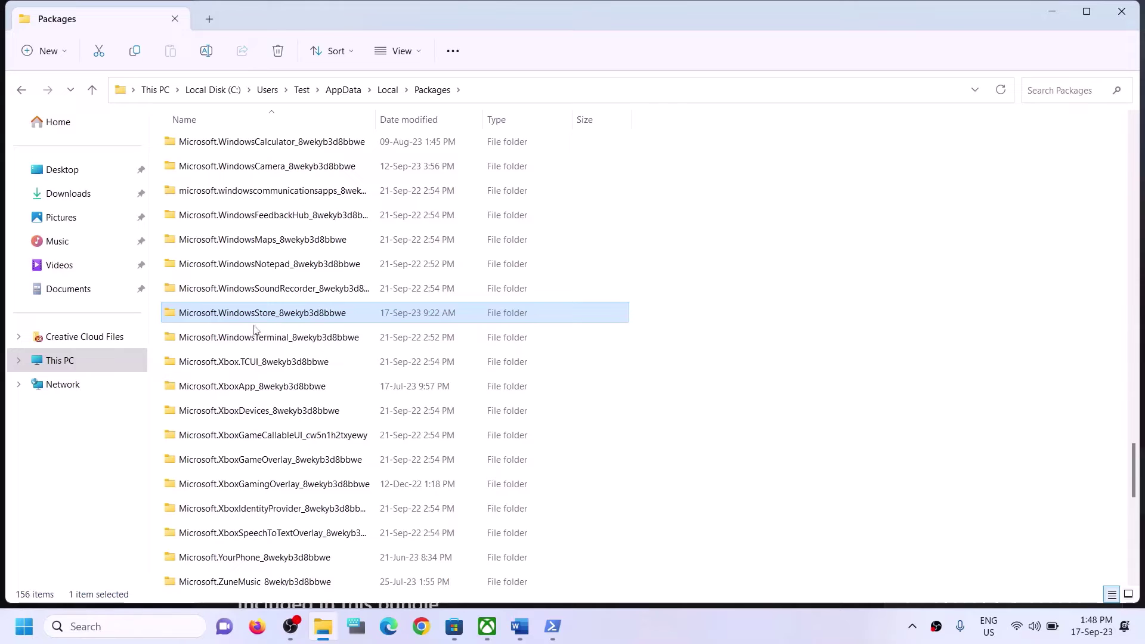
double_click(239, 314)
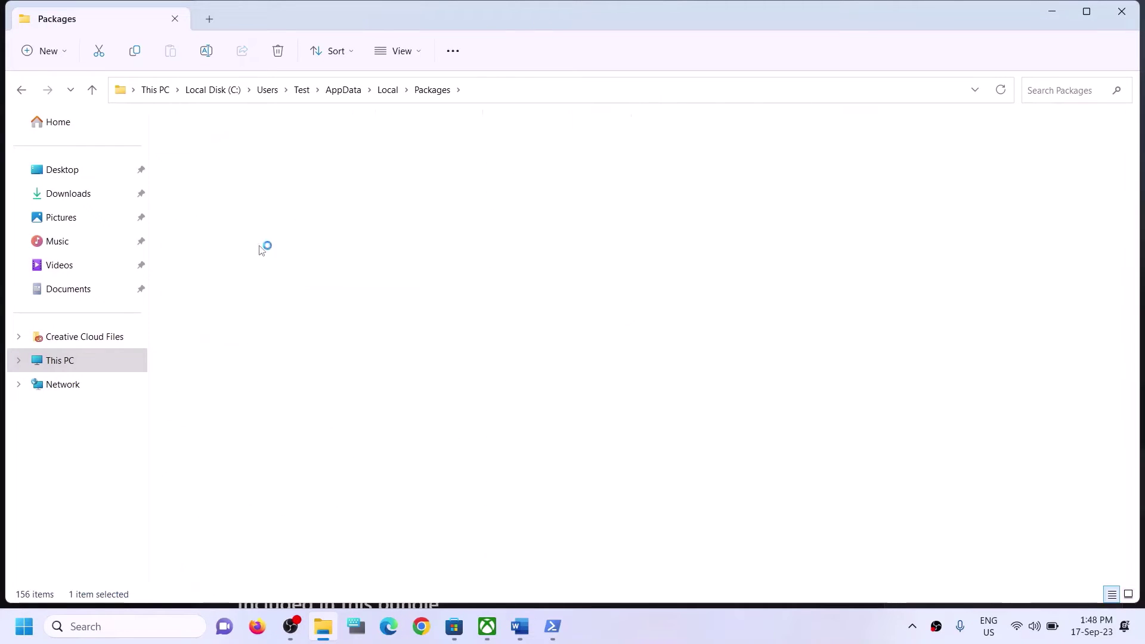
Delete the LocalCache folder and close File Explorer.
click(195, 200)
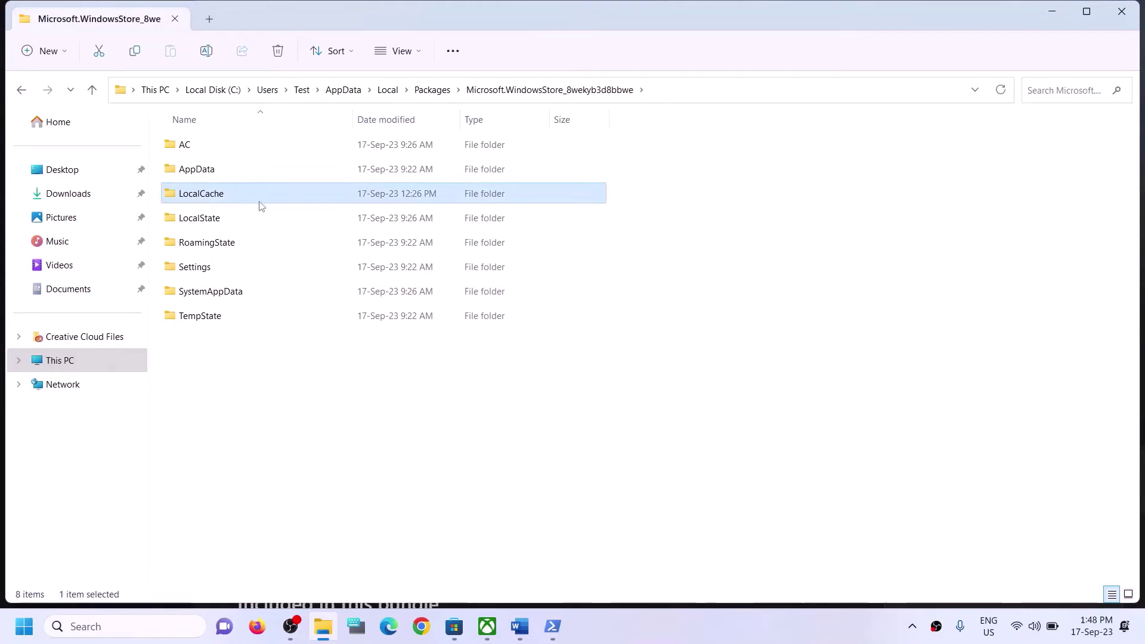
right_click(228, 195)
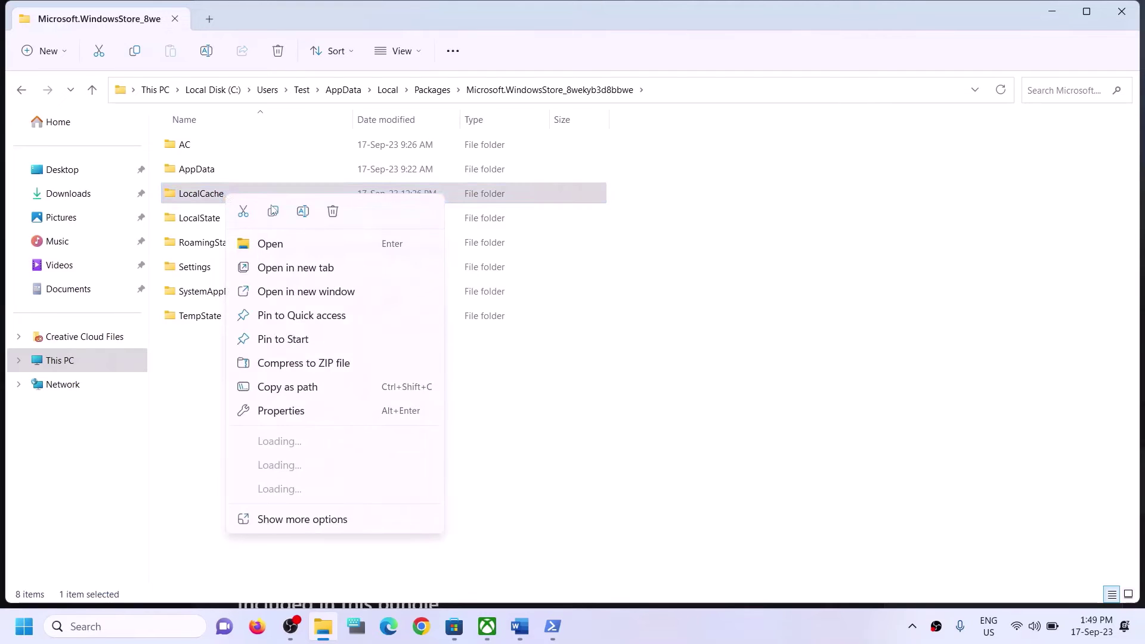
click(332, 212)
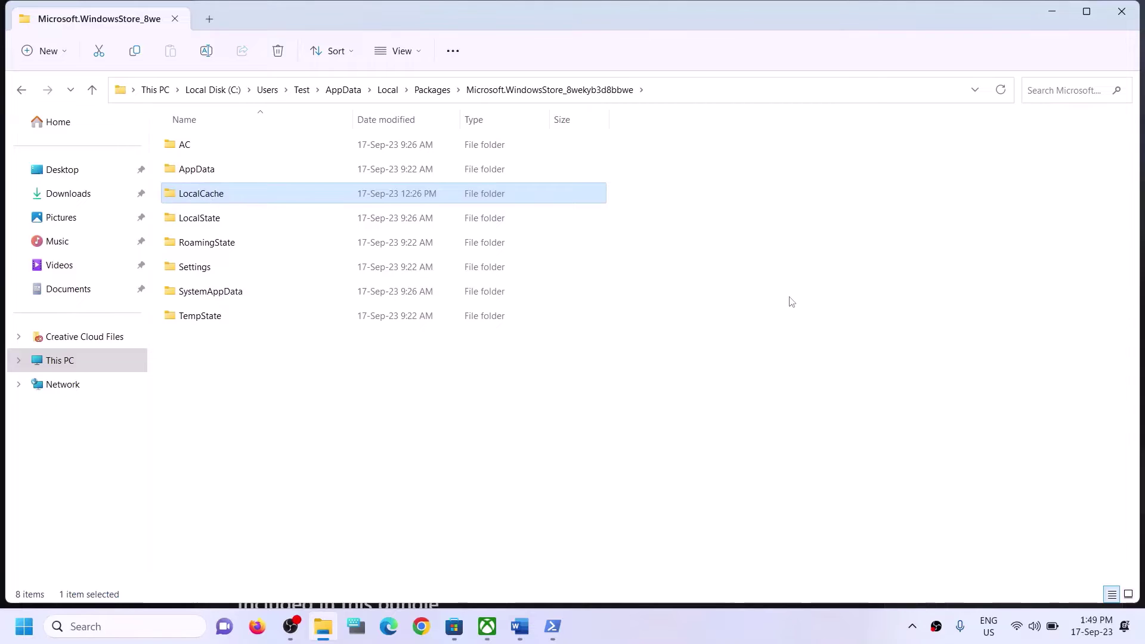
click(1116, 21)
scroll(235, 418, down, 3)
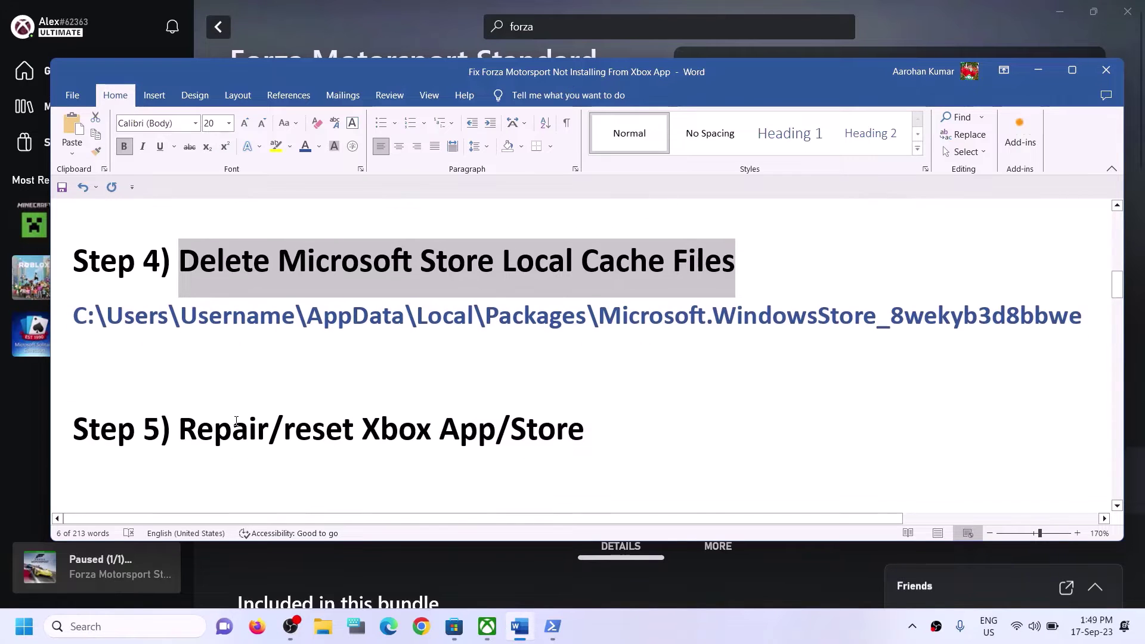
Search Windows for 'xbox', then open and dismiss the Xbox best match's context menu.
scroll(236, 411, up, 1)
drag(180, 431, 528, 445)
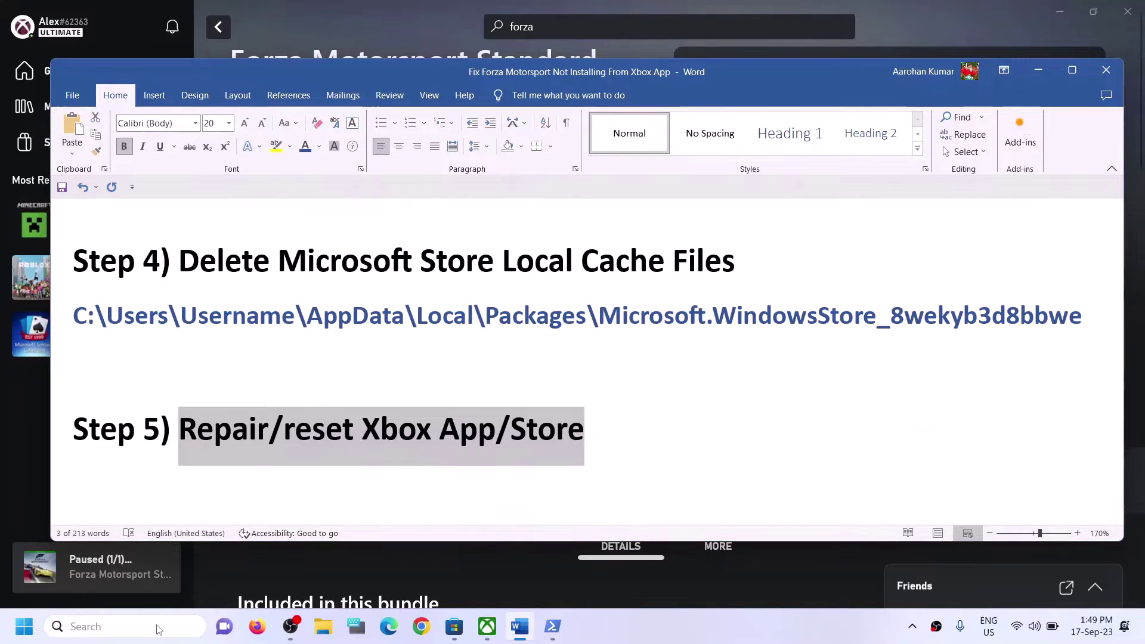
click(159, 629)
text(xbox)
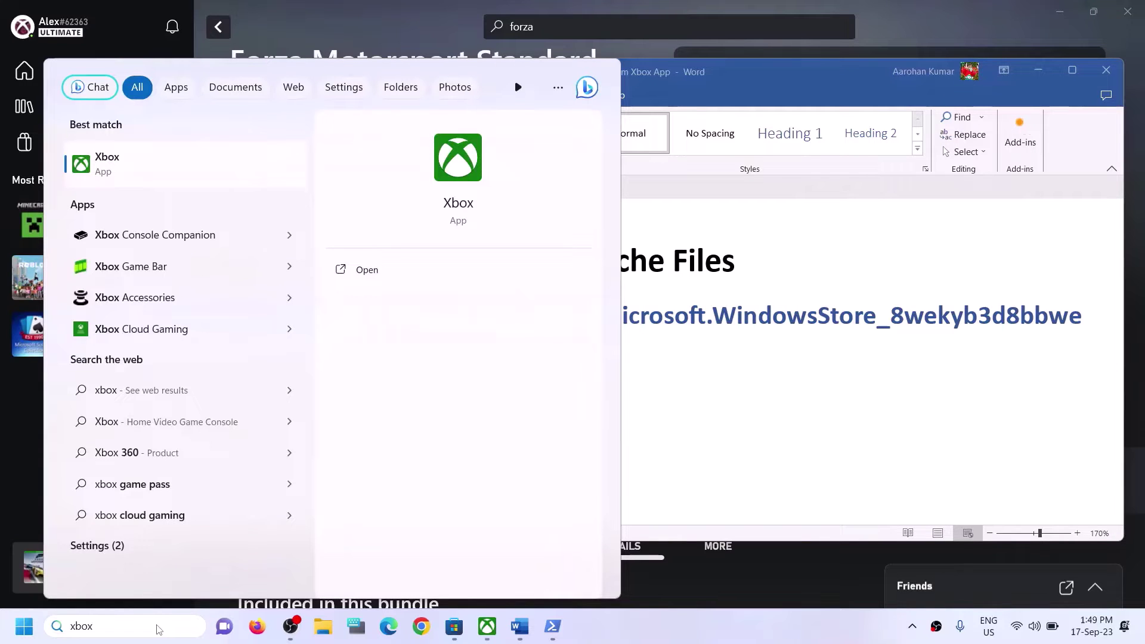
right_click(142, 167)
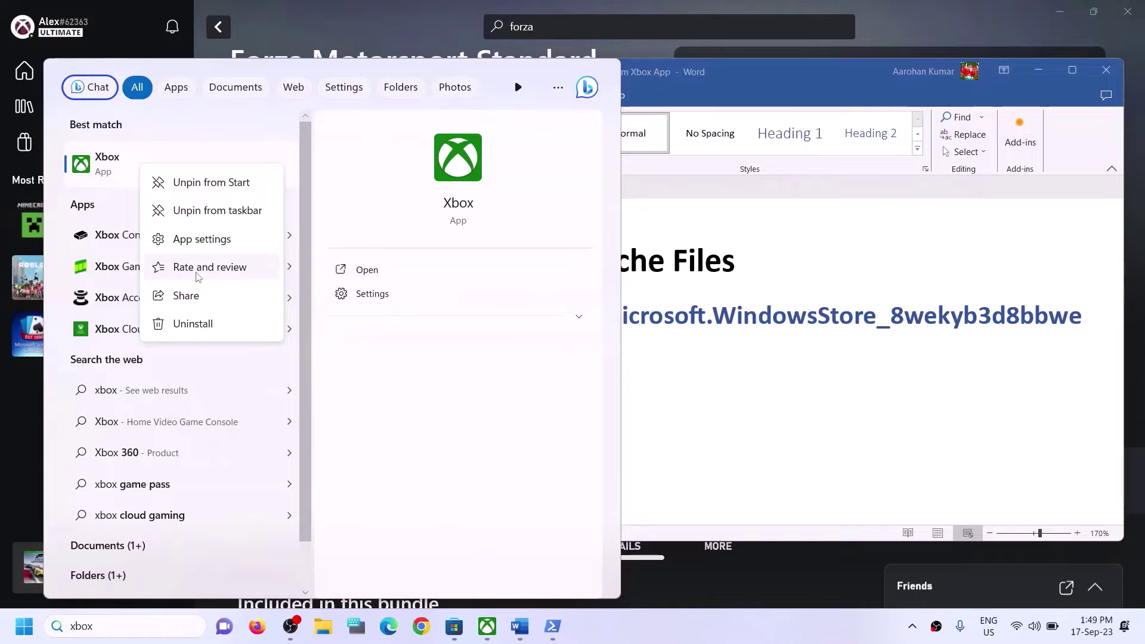
key(Escape)
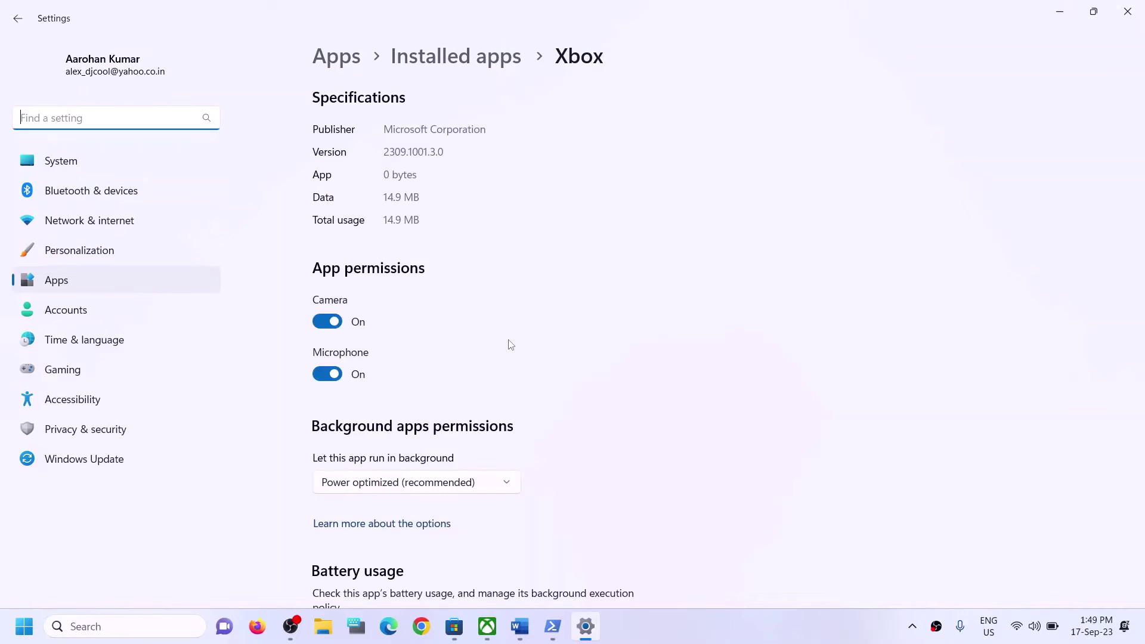
On Xbox's Advanced options, run Repair, then Reset and confirm deleting the app's data.
scroll(555, 375, down, 4)
scroll(555, 393, down, 9)
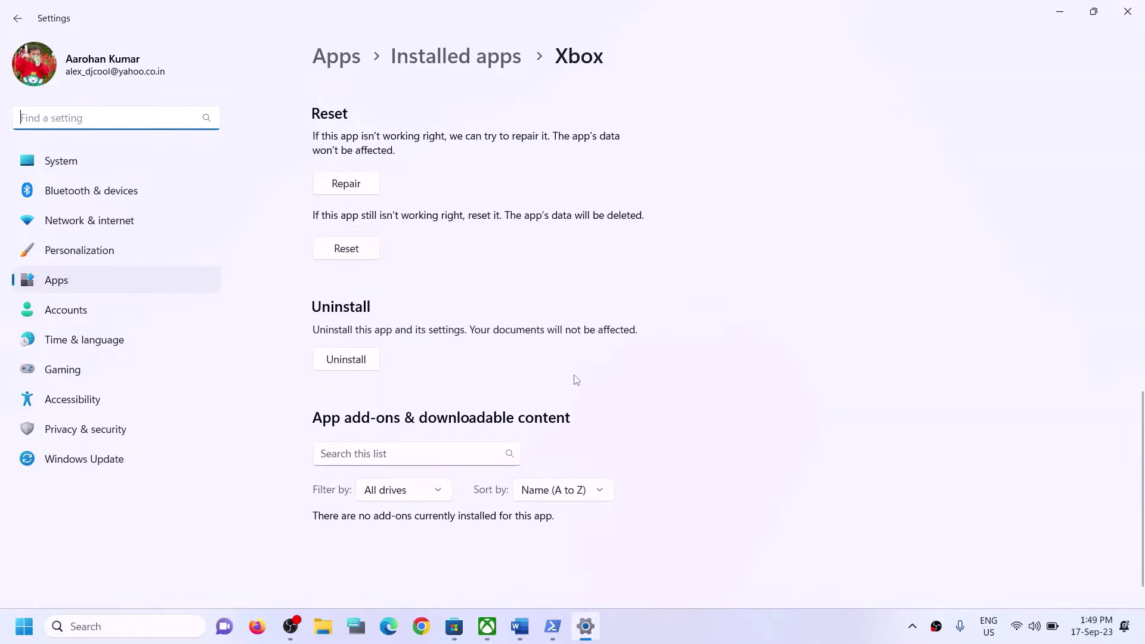
scroll(487, 330, up, 3)
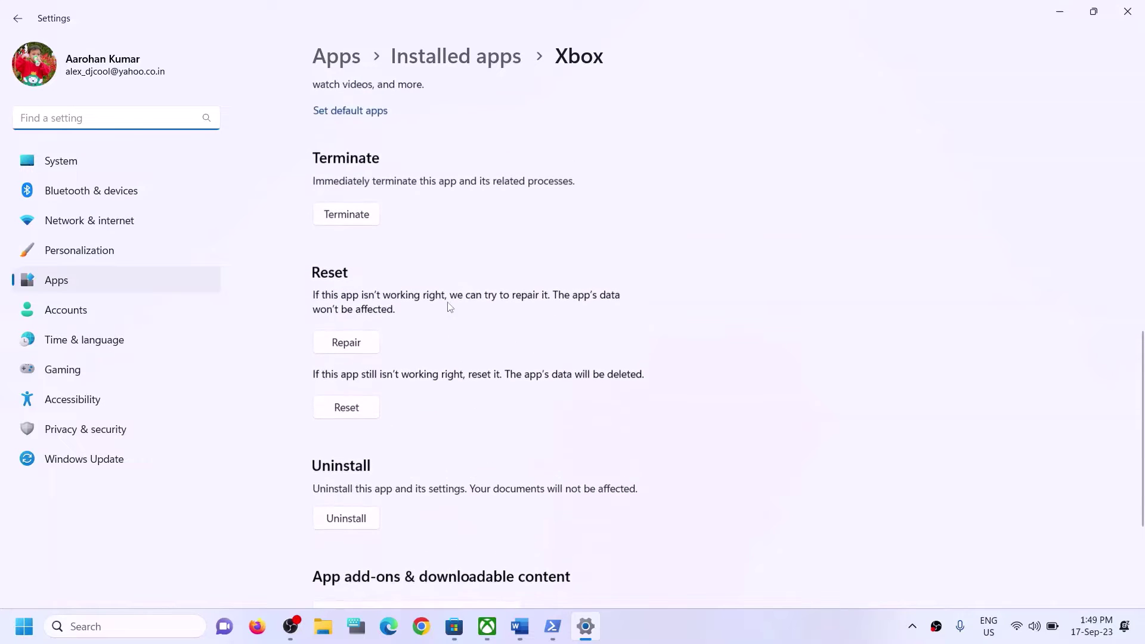
click(355, 347)
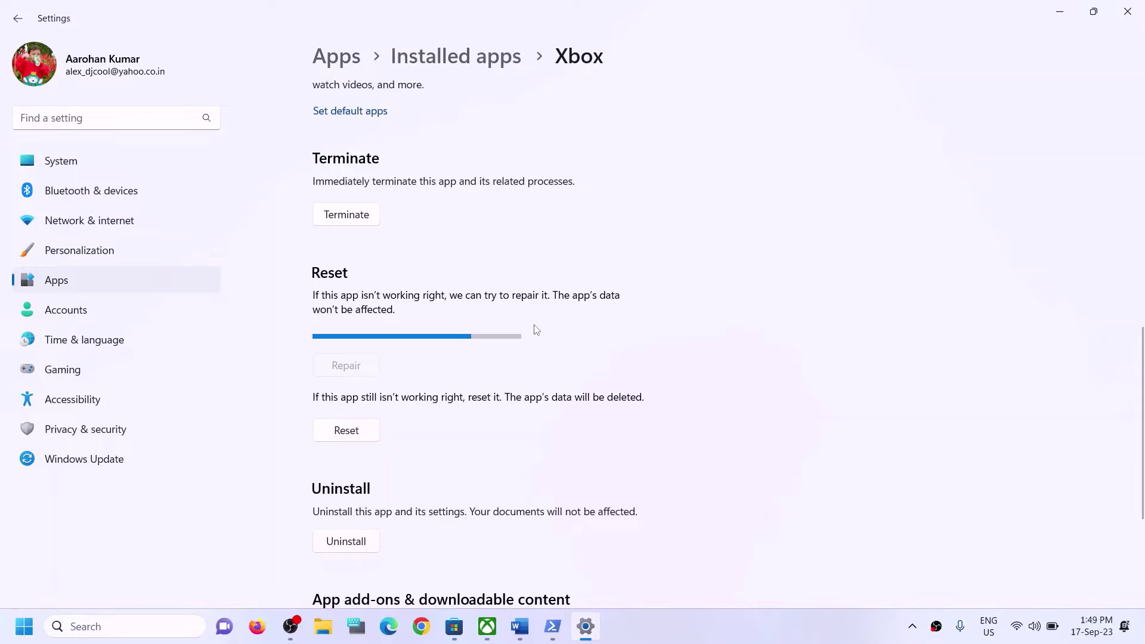
click(349, 415)
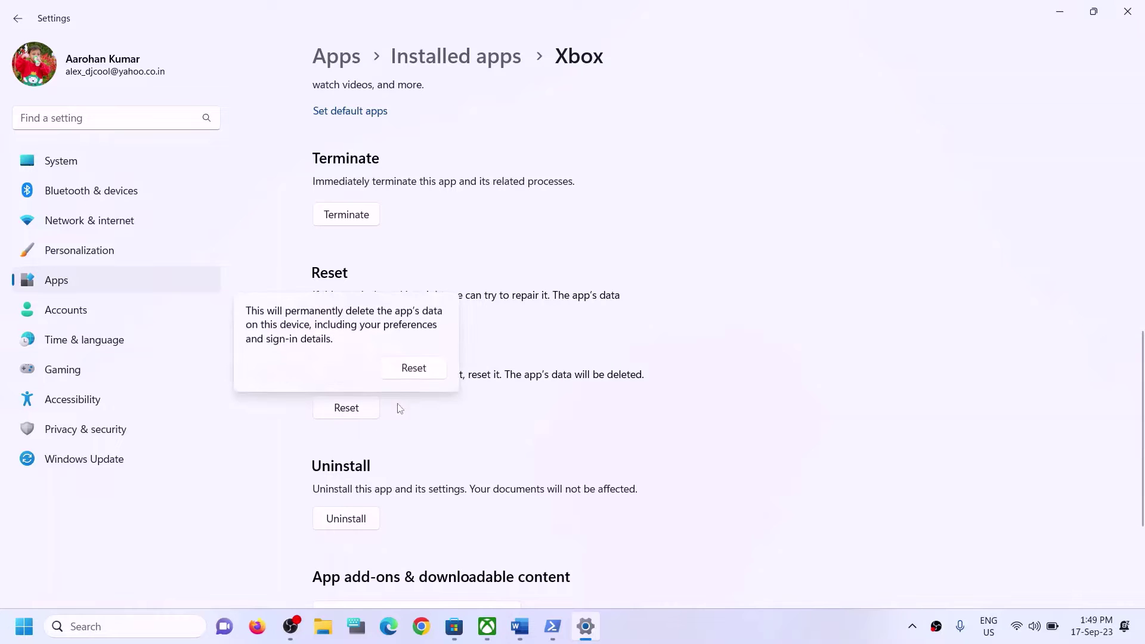
click(414, 367)
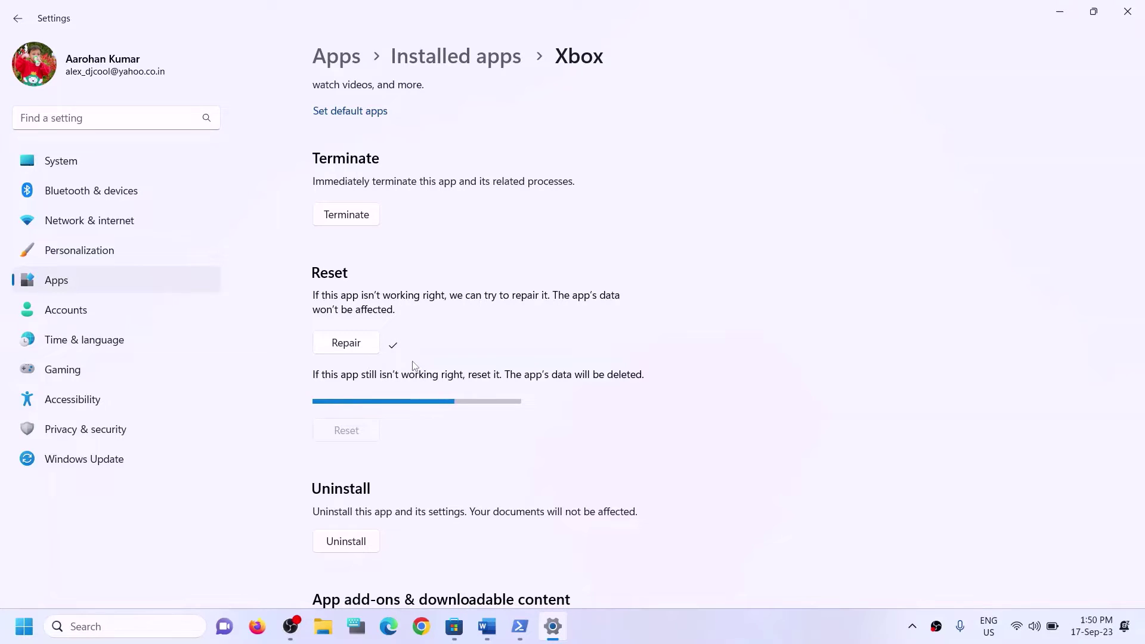
Open Microsoft Store's App settings from a 'store' search result.
click(137, 626)
text(s)
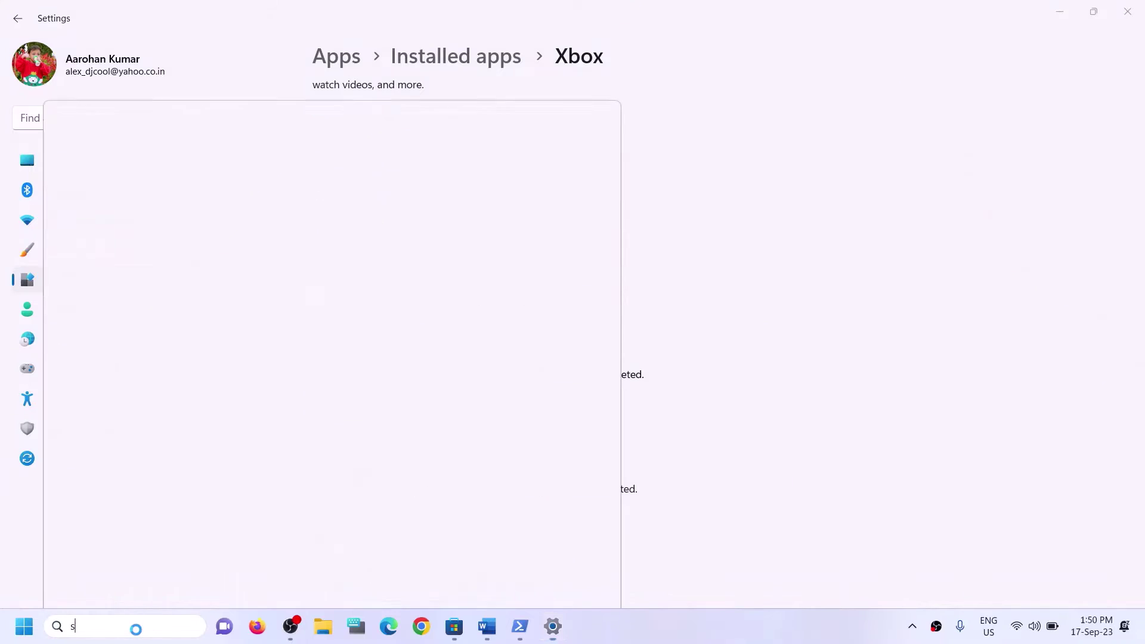
text(tore)
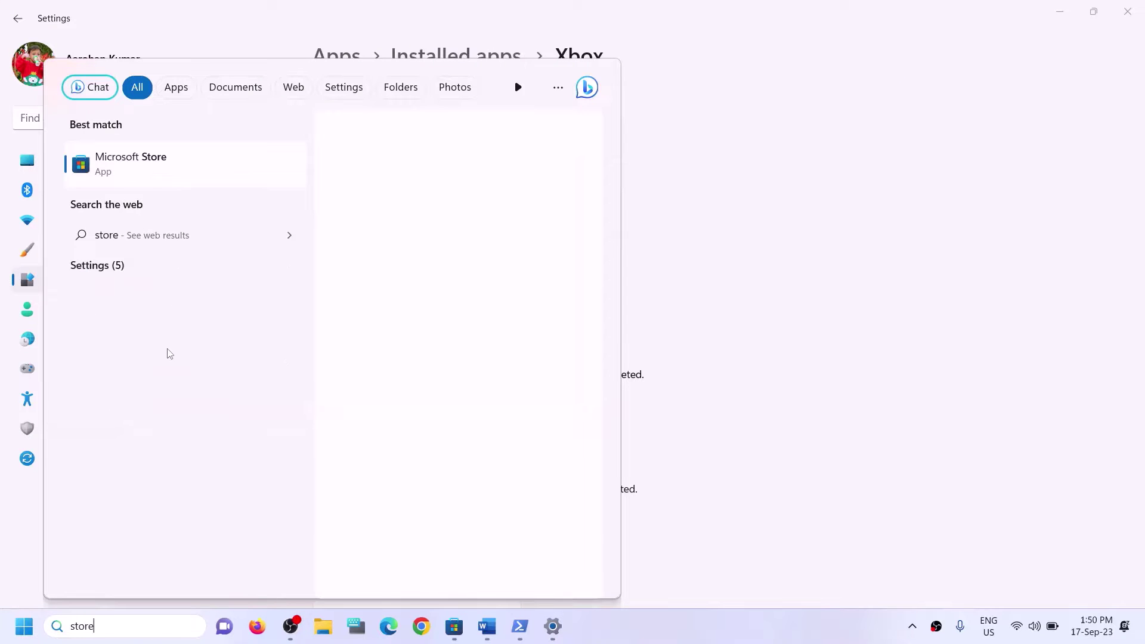
right_click(175, 181)
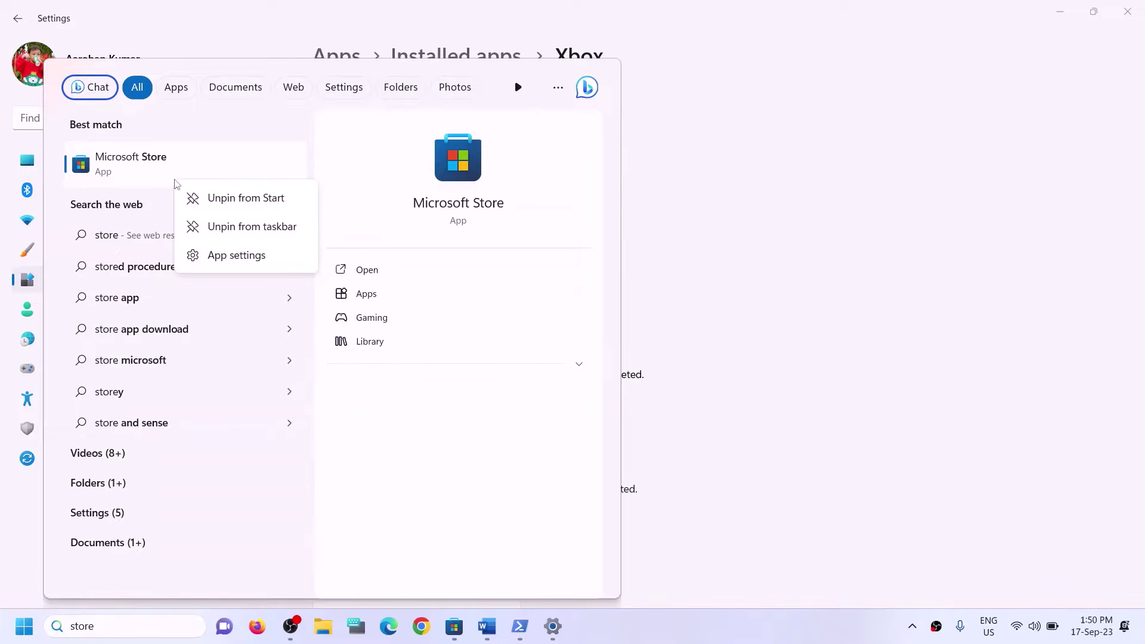
click(216, 255)
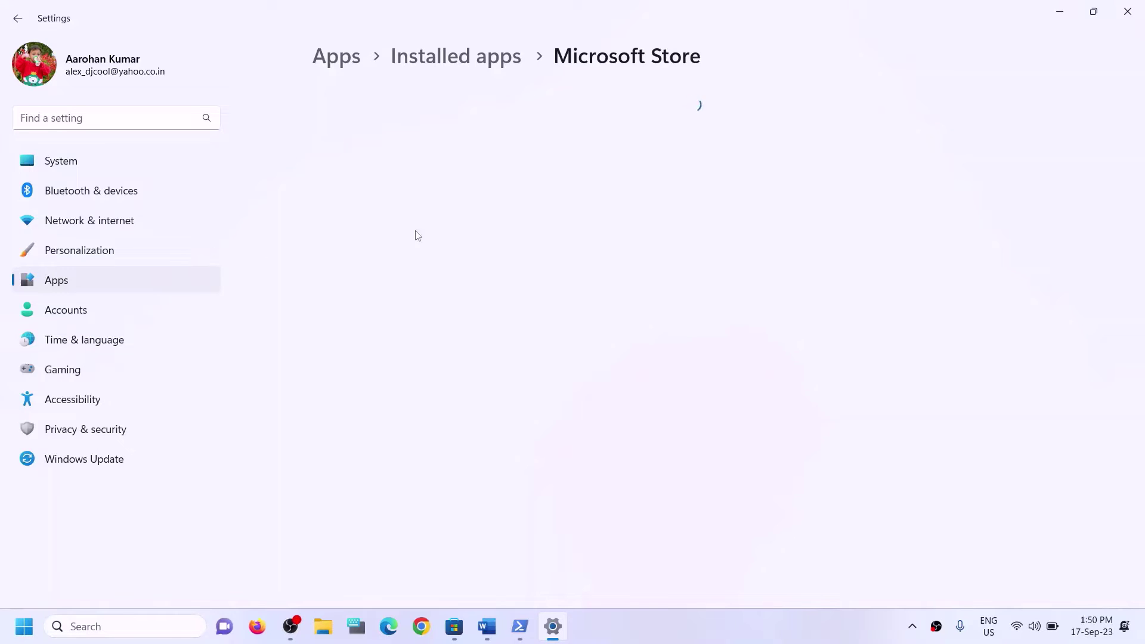
Run Repair on Microsoft Store, then Reset and confirm it.
scroll(598, 378, down, 10)
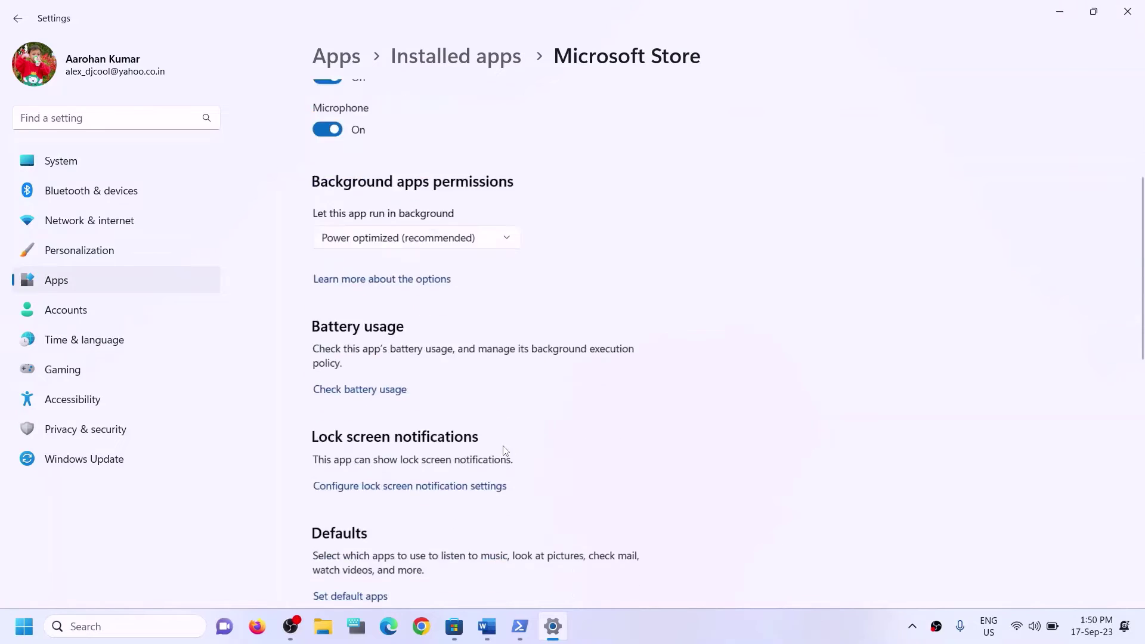
click(349, 361)
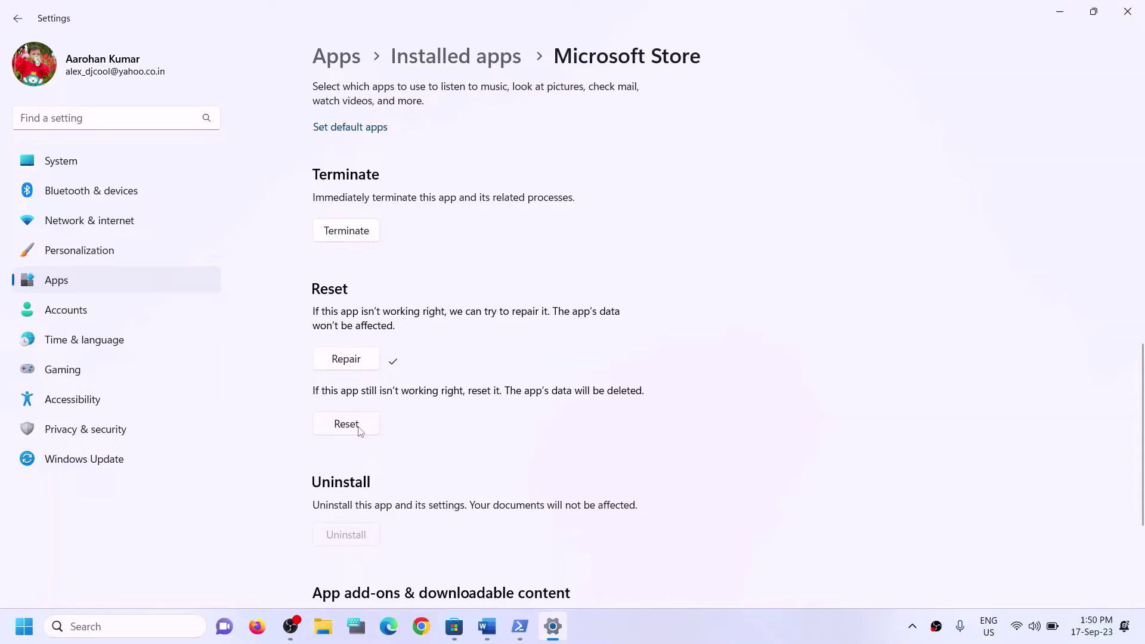
click(360, 429)
click(434, 389)
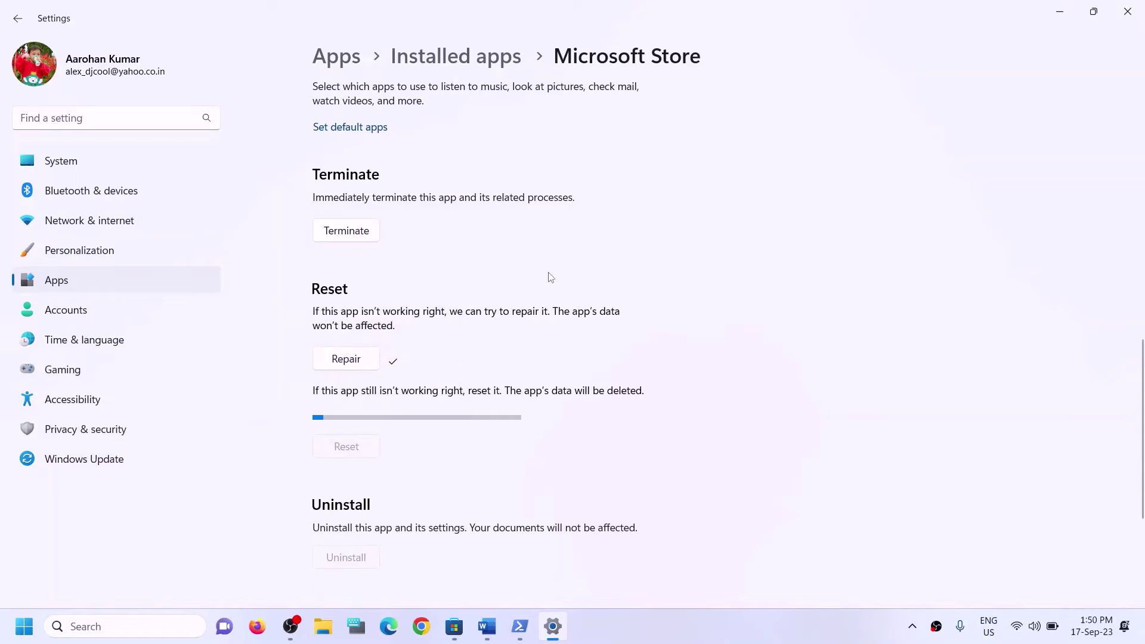
Bring the Word guide forward and highlight the Step 6 heading.
click(496, 629)
drag(179, 430, 584, 430)
scroll(357, 412, down, 2)
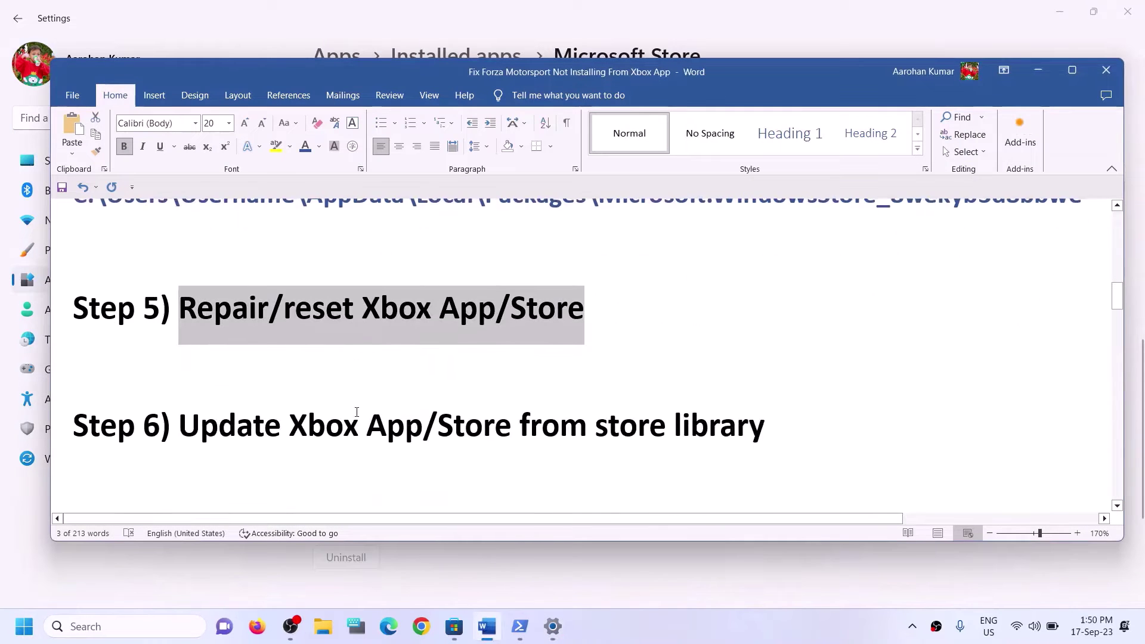
drag(333, 428, 705, 439)
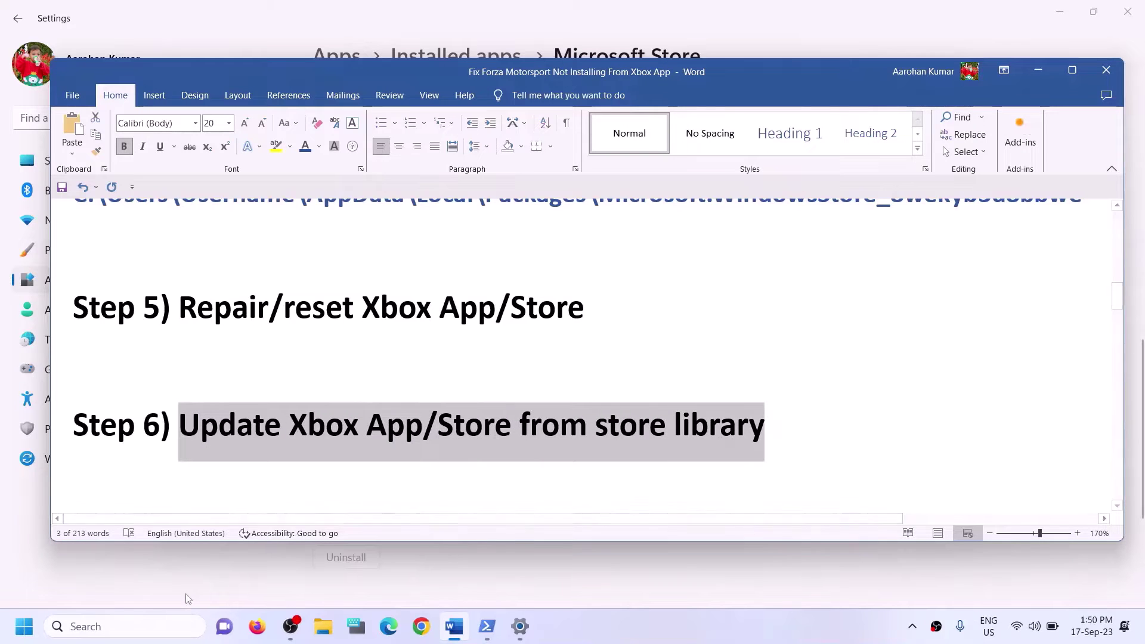
Launch Microsoft Store from a 'store' search and maximize its window.
click(135, 626)
text(sto)
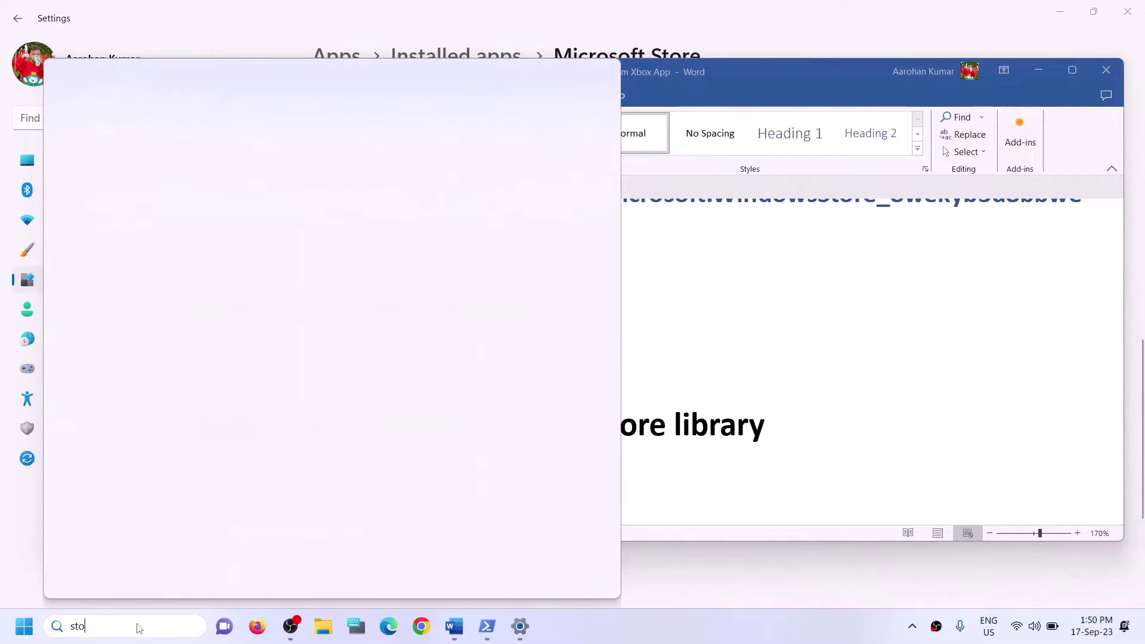
text(re)
click(139, 204)
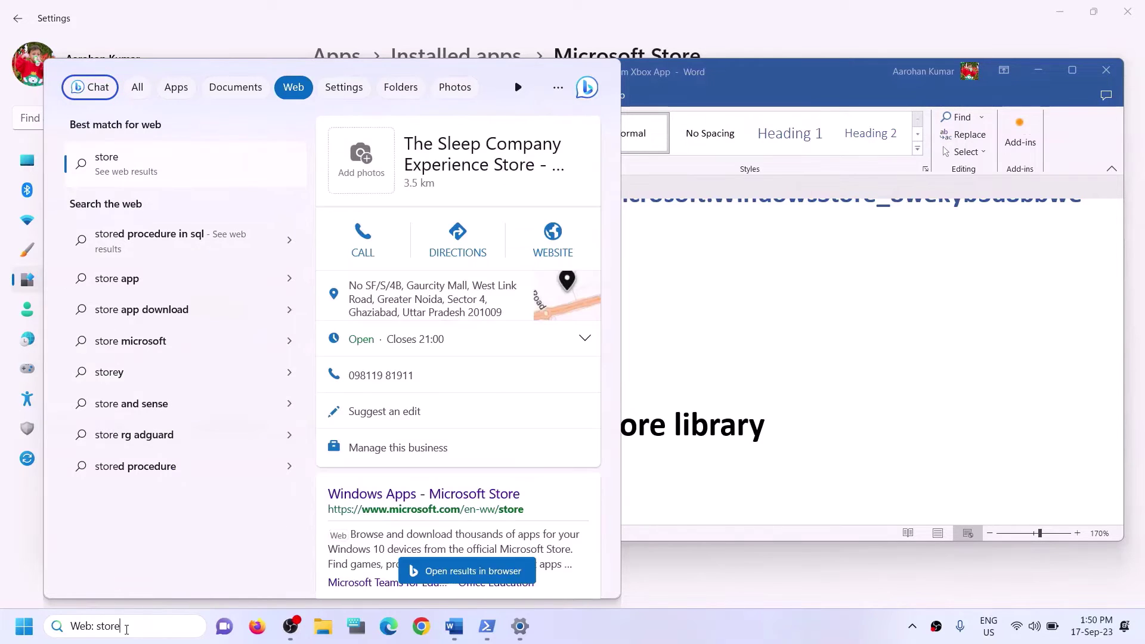
key(ctrl+a)
text(sto)
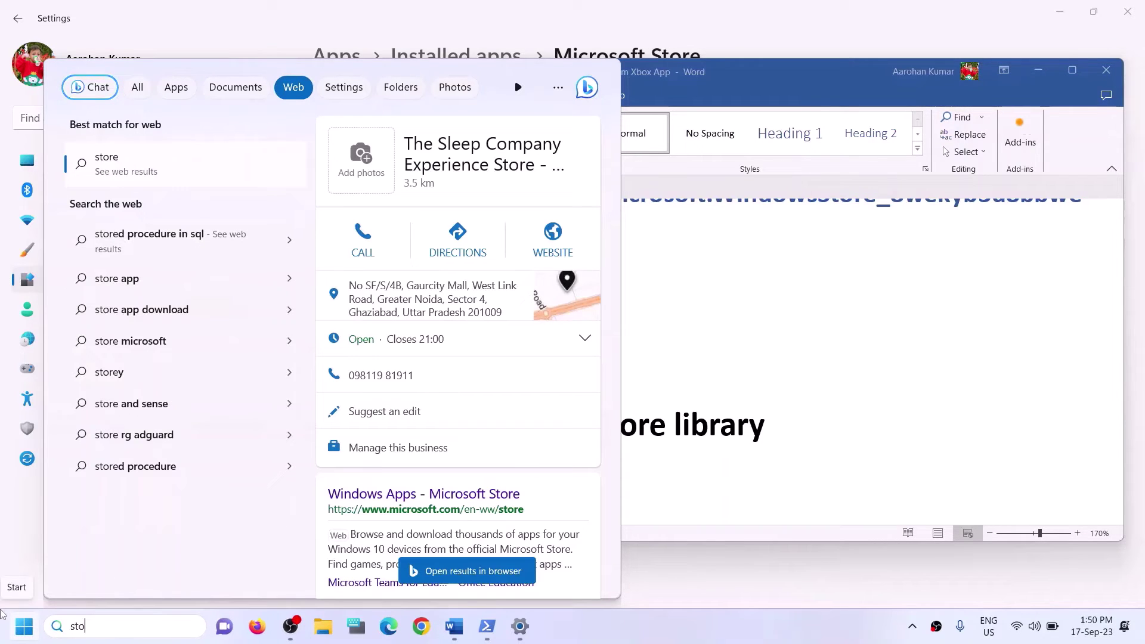
text(re)
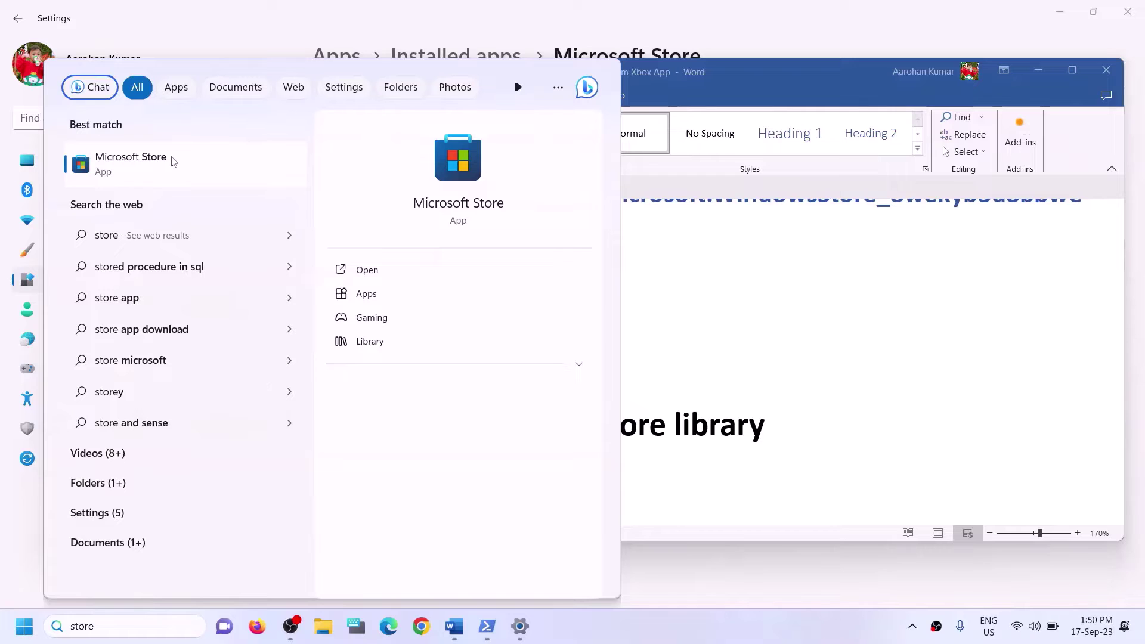
click(440, 179)
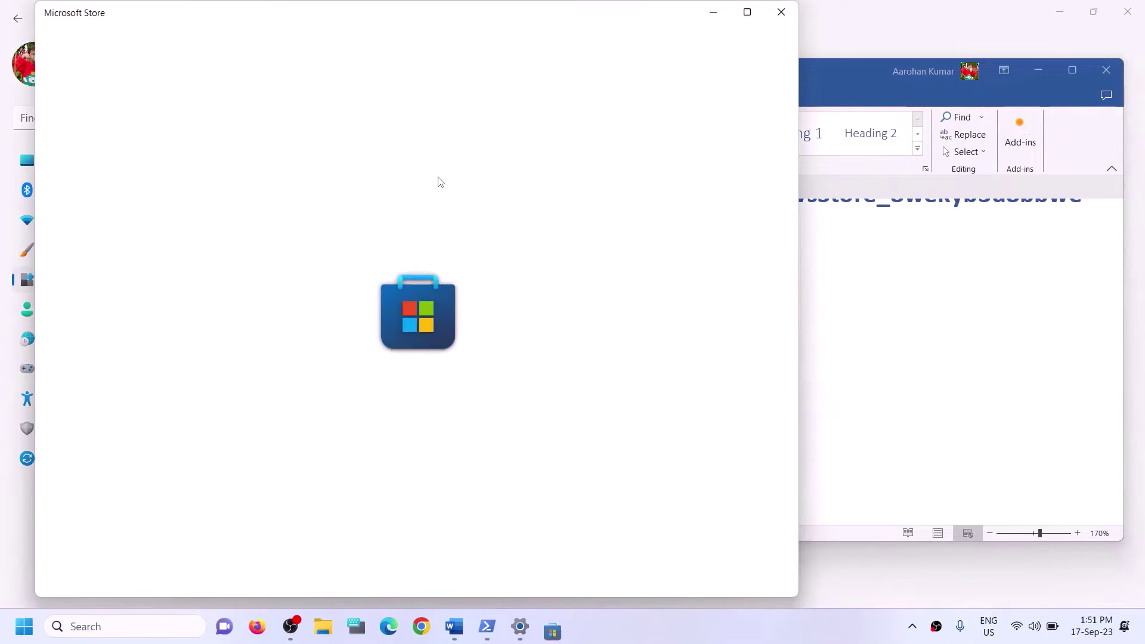
click(747, 12)
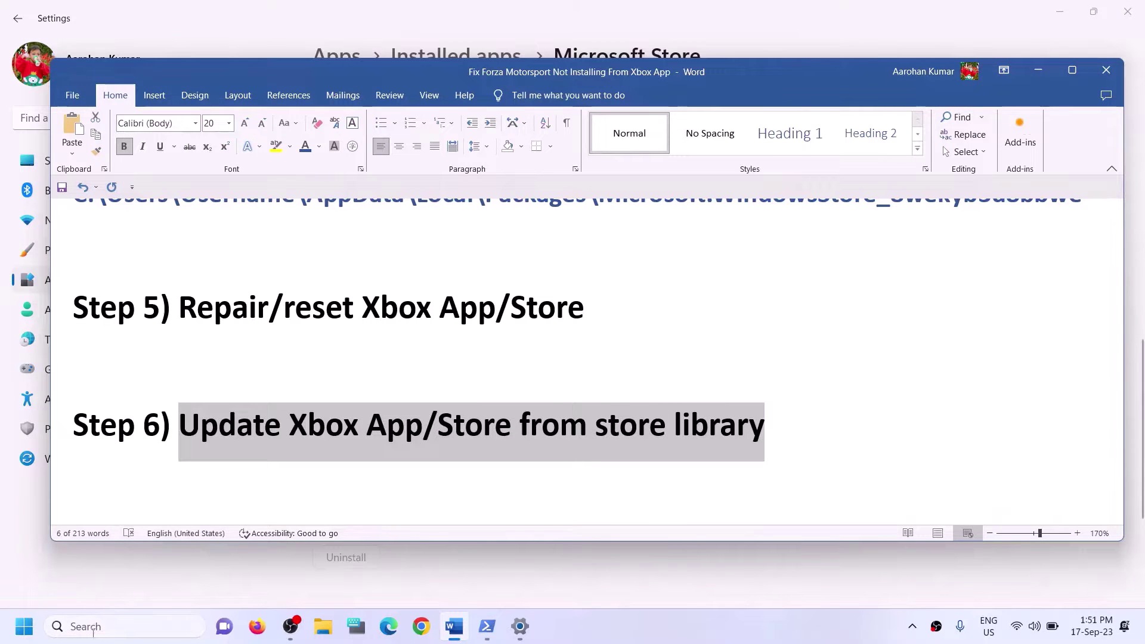
click(92, 630)
text(st)
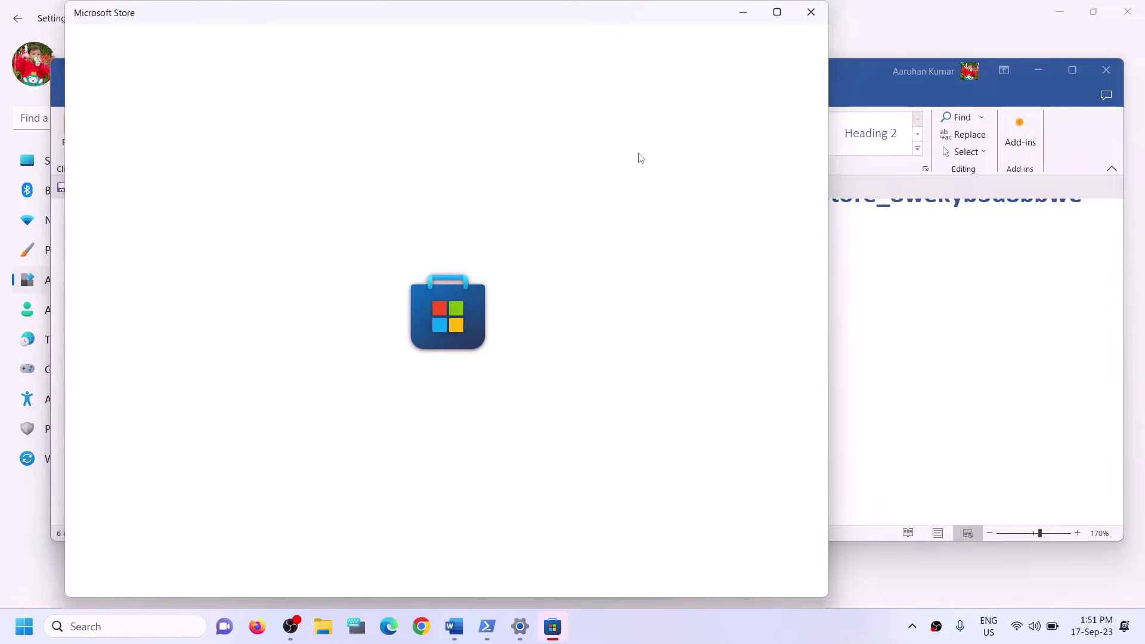
click(777, 12)
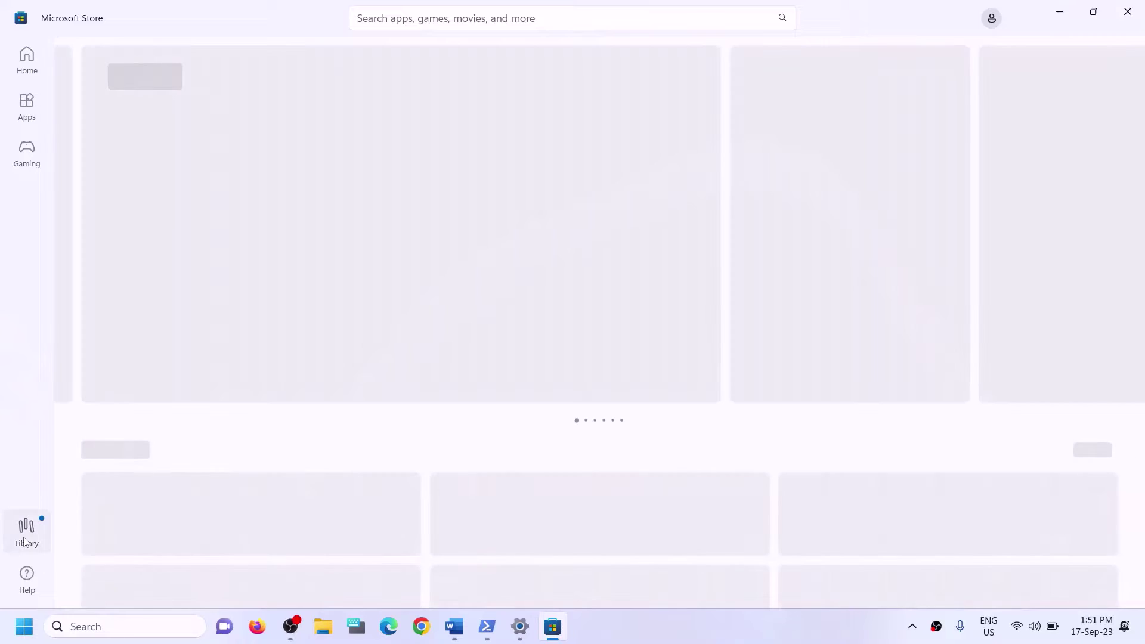
Run Get updates in the Store Library, then close the Store.
click(24, 541)
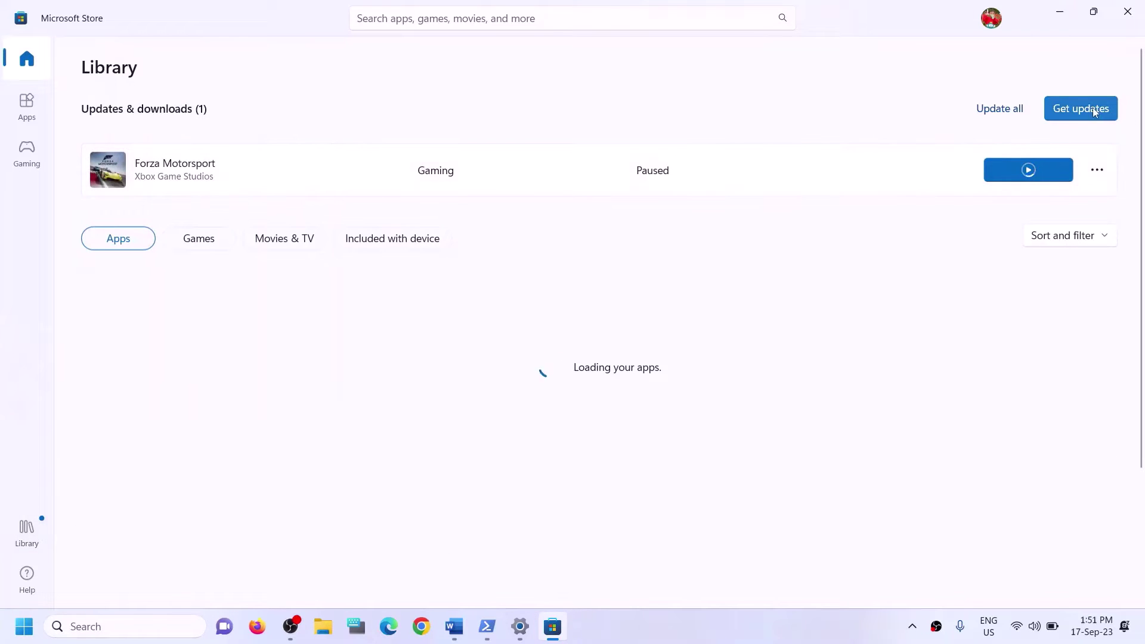
click(1082, 110)
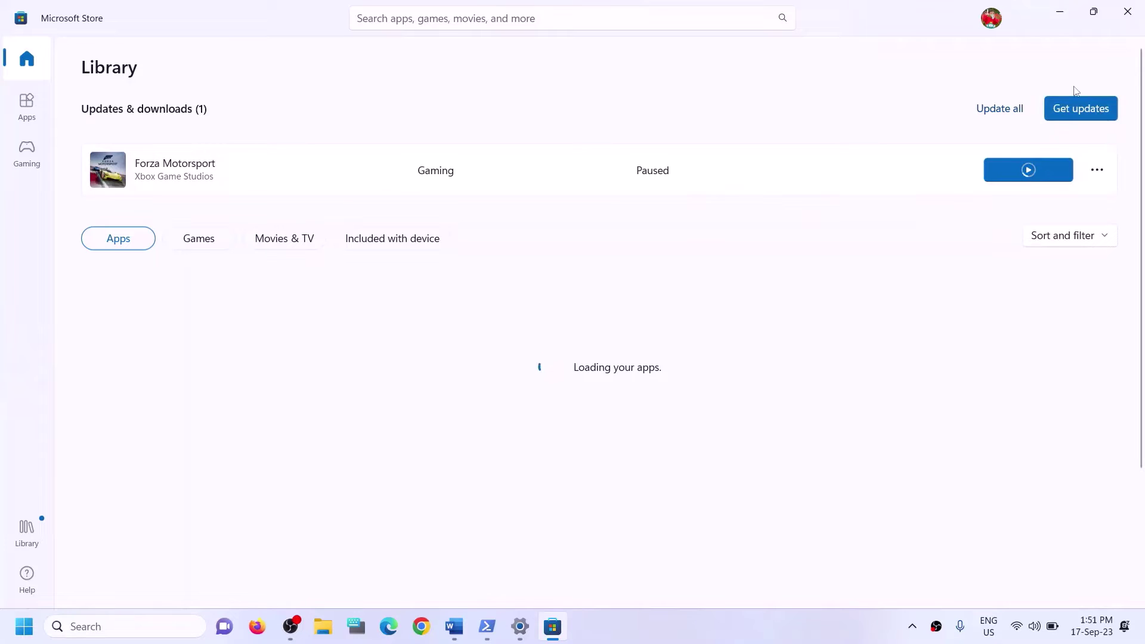
click(1126, 13)
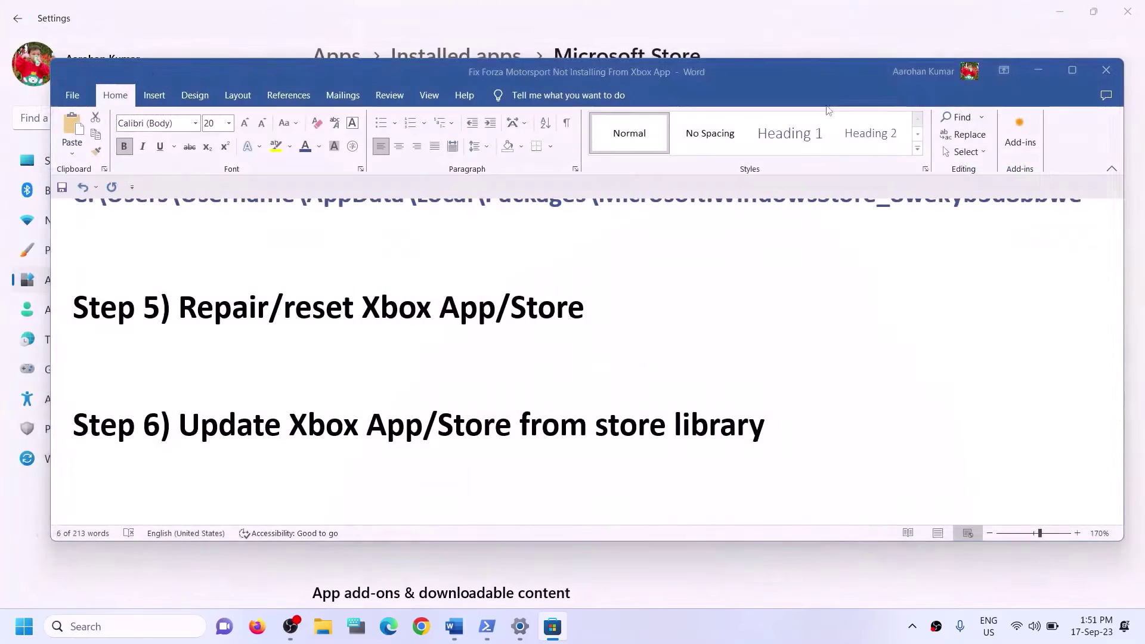
In the Word guide, select the Xbox Identity Provider store link.
scroll(409, 411, down, 2)
scroll(403, 411, up, 1)
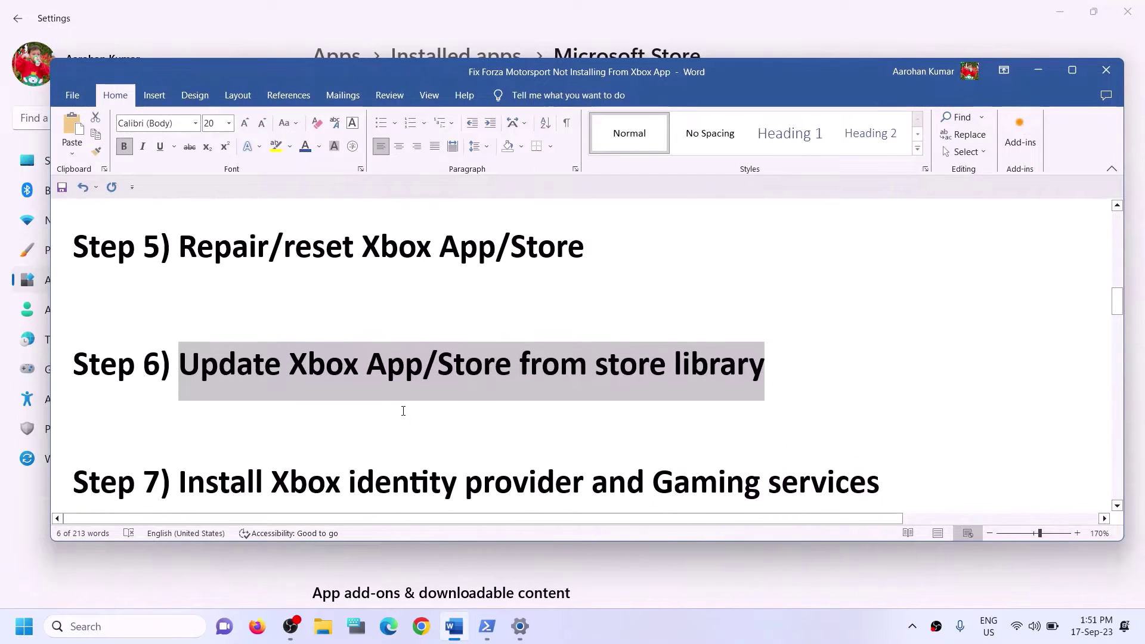
scroll(403, 411, down, 1)
scroll(403, 412, down, 1)
drag(269, 354, 878, 361)
scroll(674, 369, down, 1)
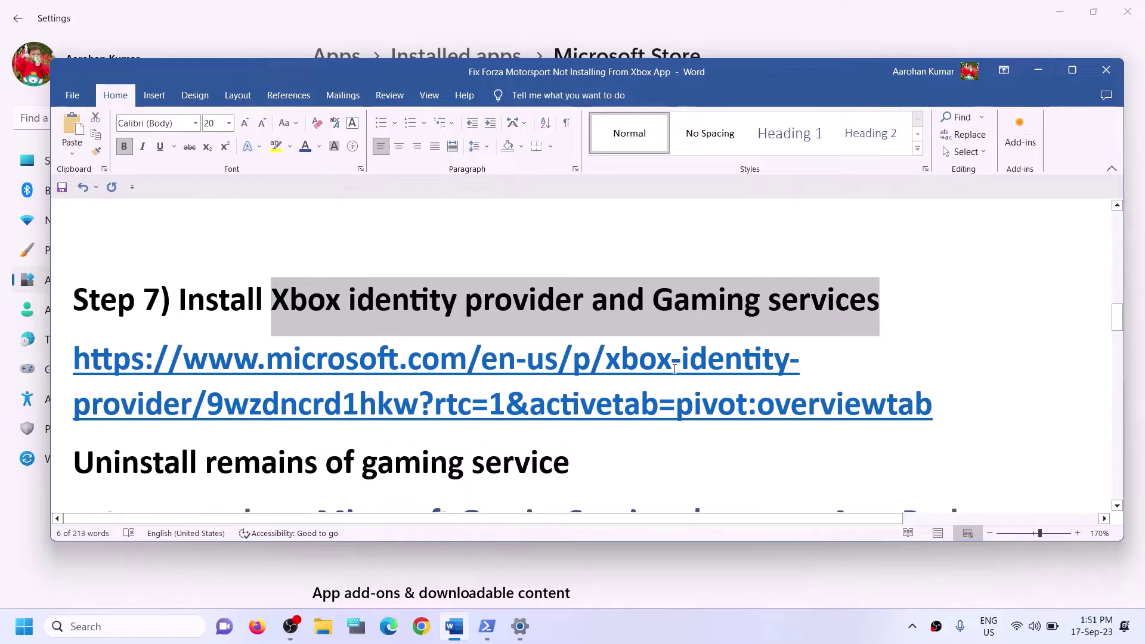
triple_click(950, 401)
key(ctrl+c)
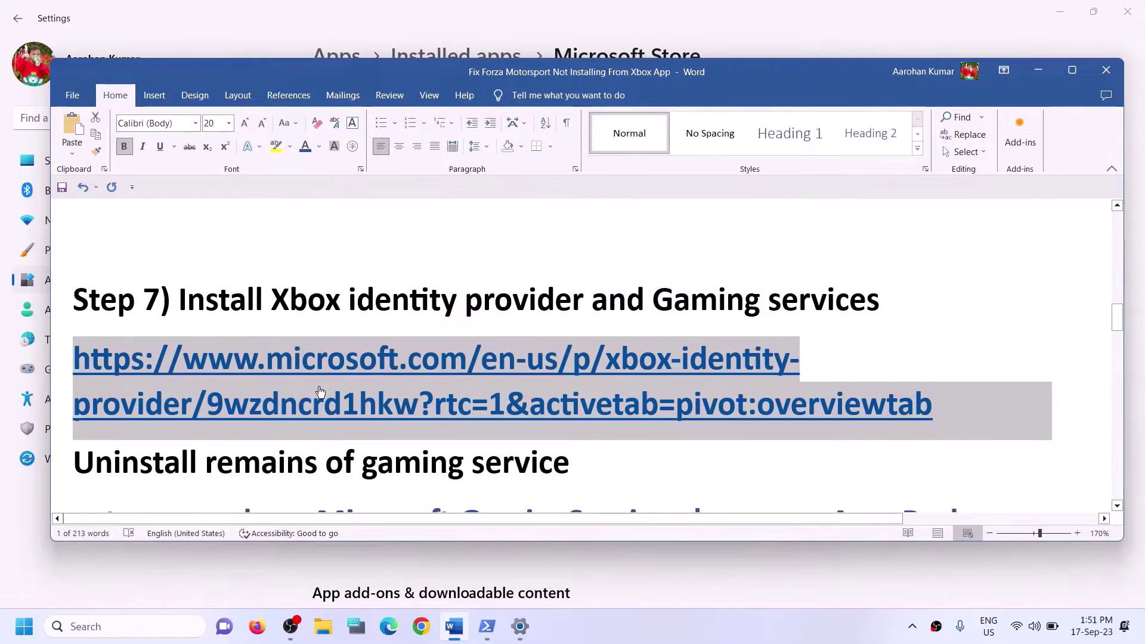
Load the Xbox Identity Provider store page in Chrome from the copied link.
click(421, 626)
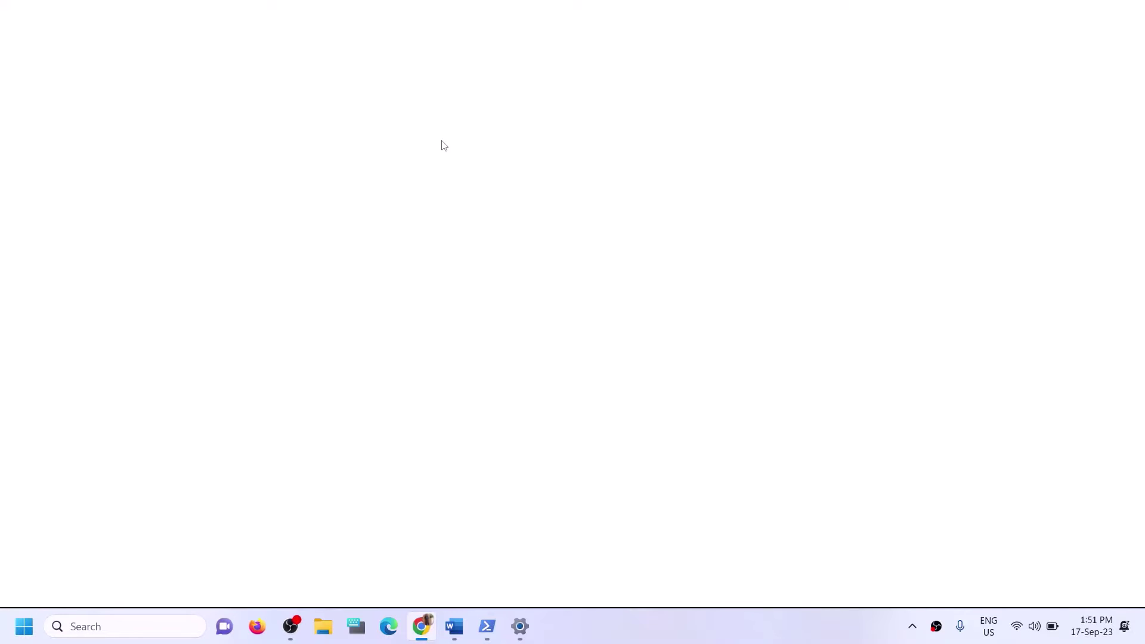
key(ctrl+v)
key(Return)
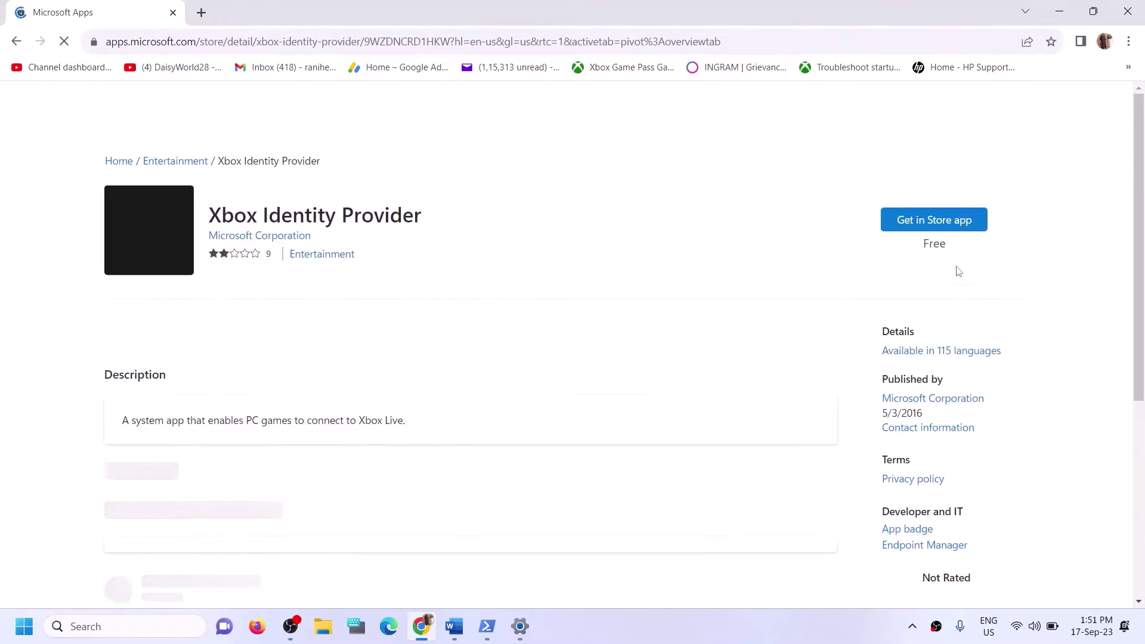
Open the listing in Microsoft Store, close the Store popup, and return to Word.
drag(234, 217, 368, 231)
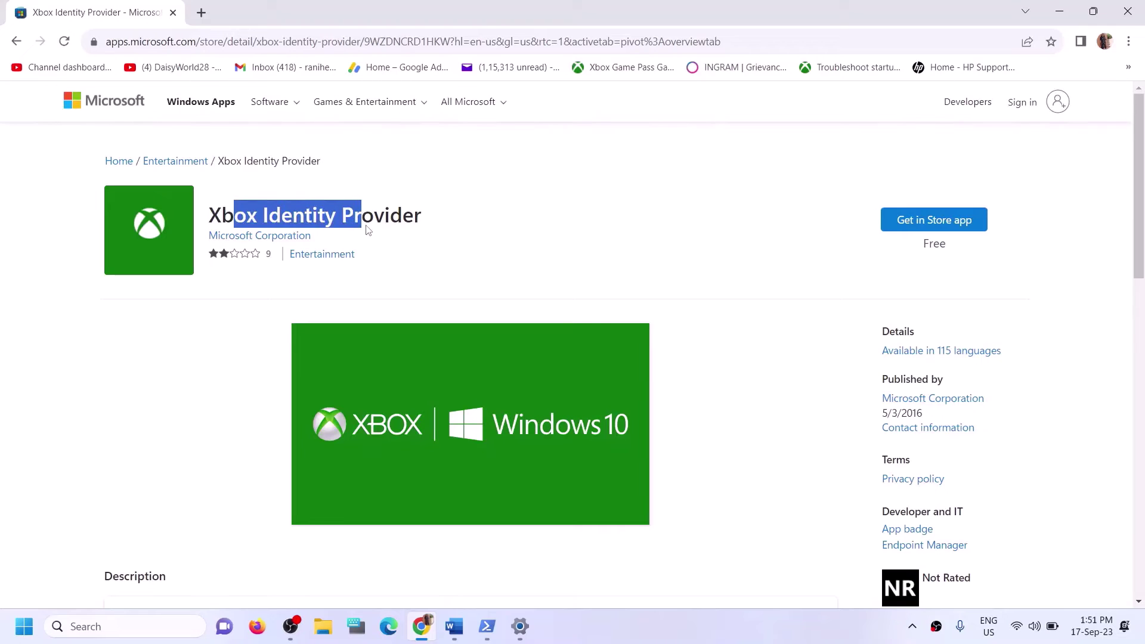
click(914, 229)
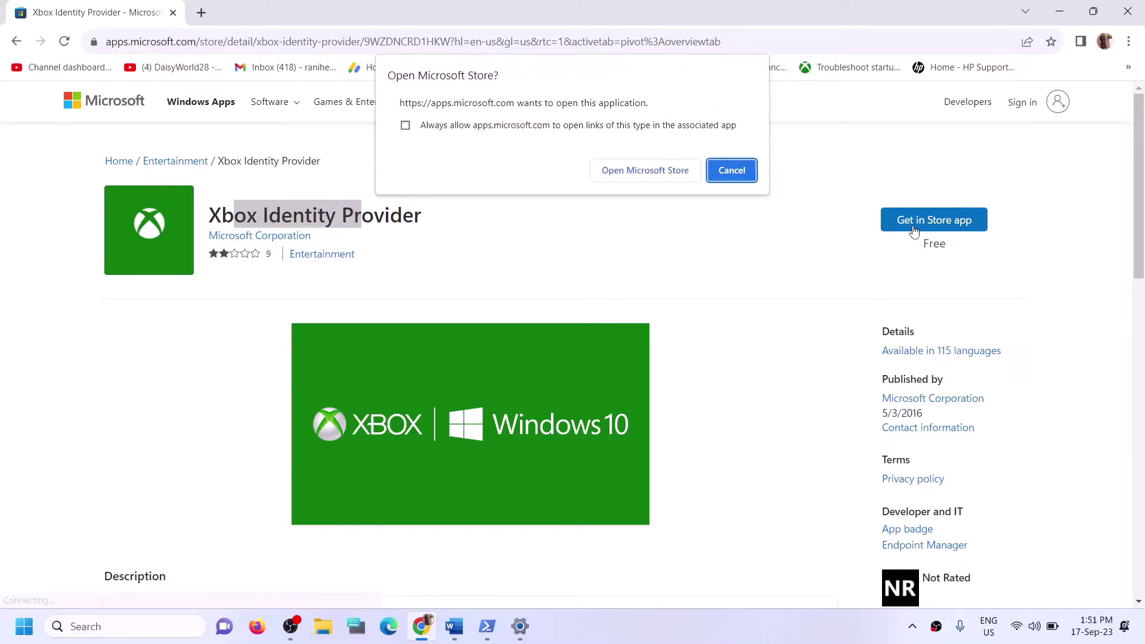
click(623, 173)
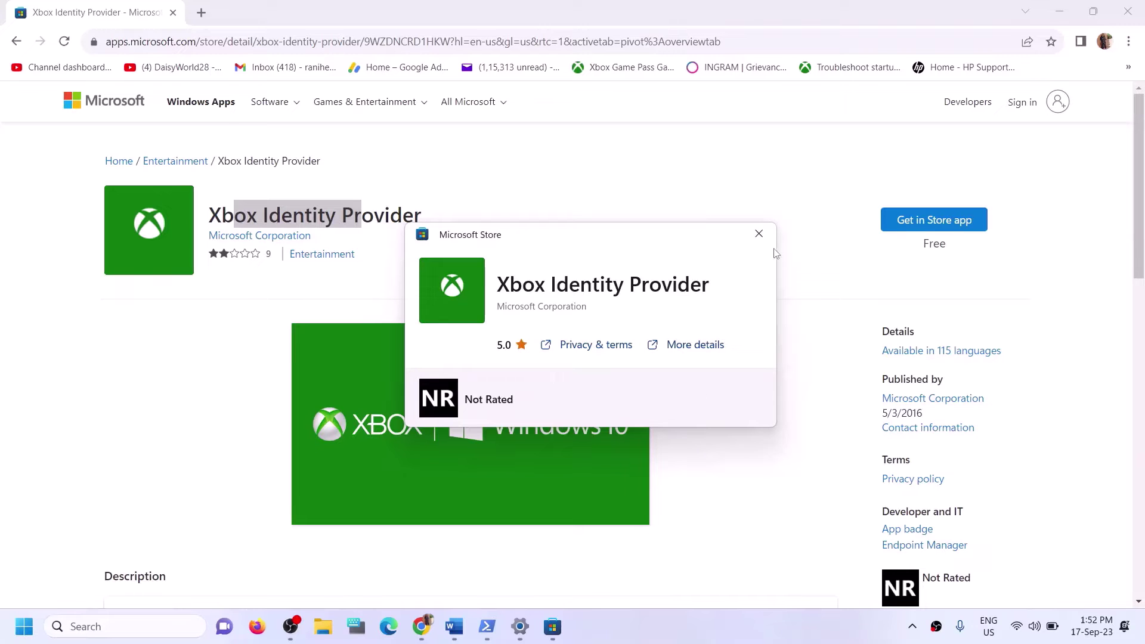
click(759, 233)
click(459, 632)
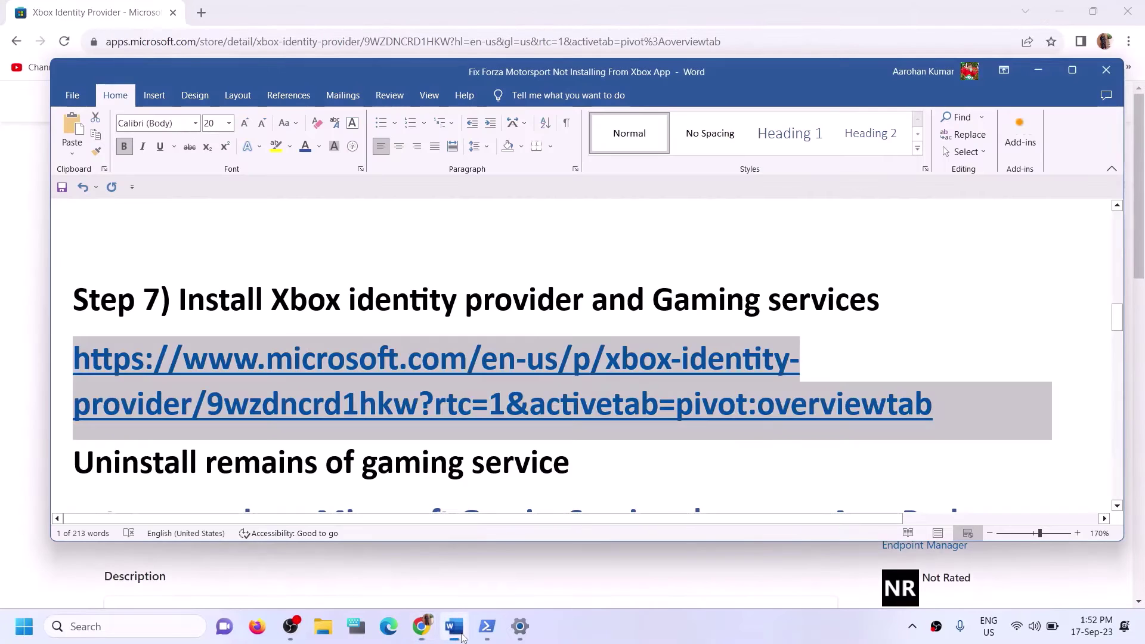
Copy the Gaming Services remove-AppxPackage command from the Word guide.
scroll(440, 479, down, 3)
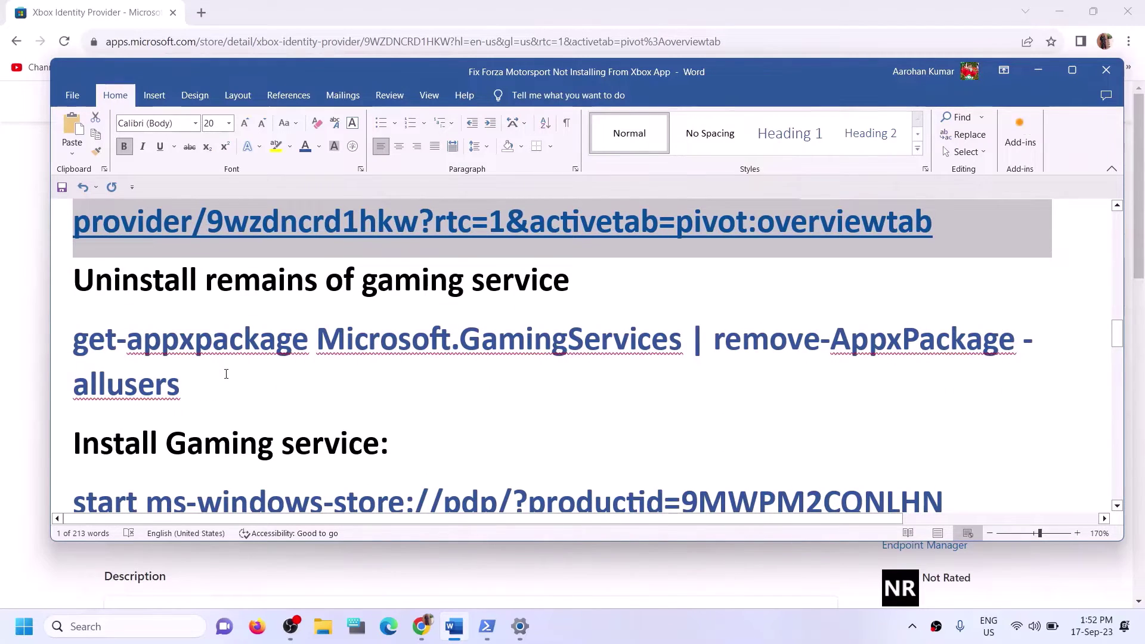
triple_click(96, 362)
right_click(98, 361)
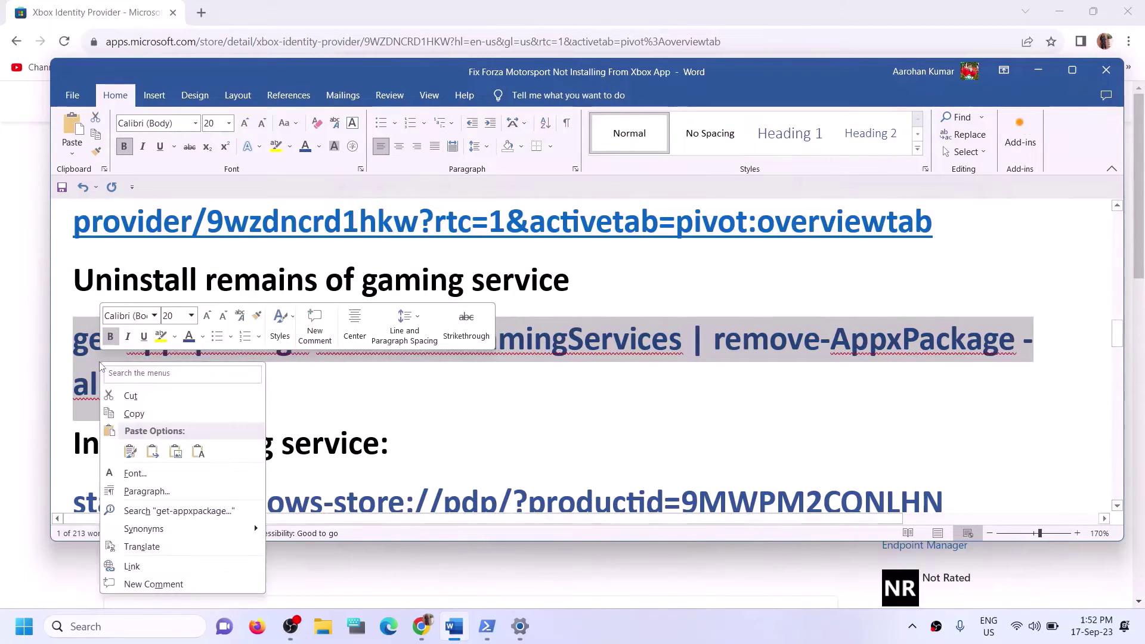
click(132, 412)
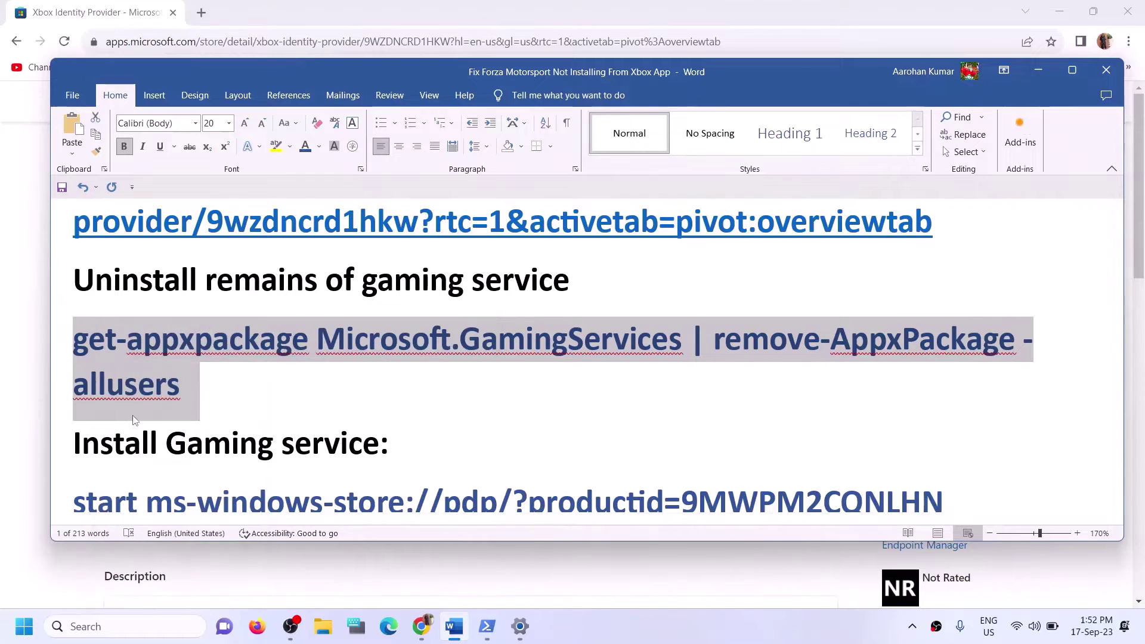
Run the pasted uninstall command in PowerShell opened as administrator.
click(159, 623)
text(po)
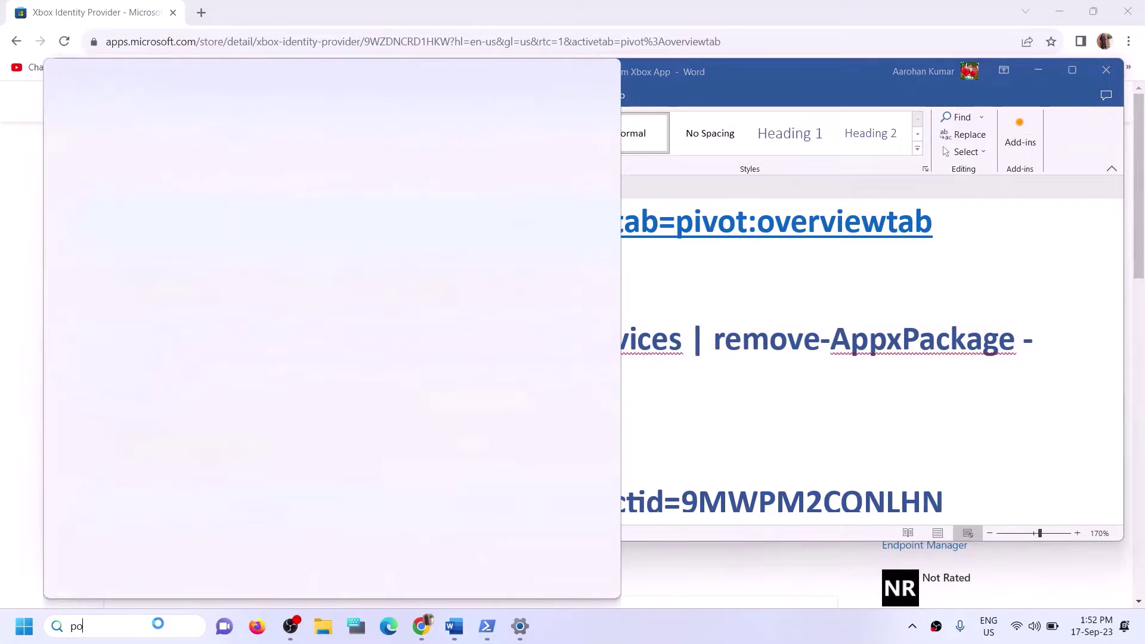
text(wershell)
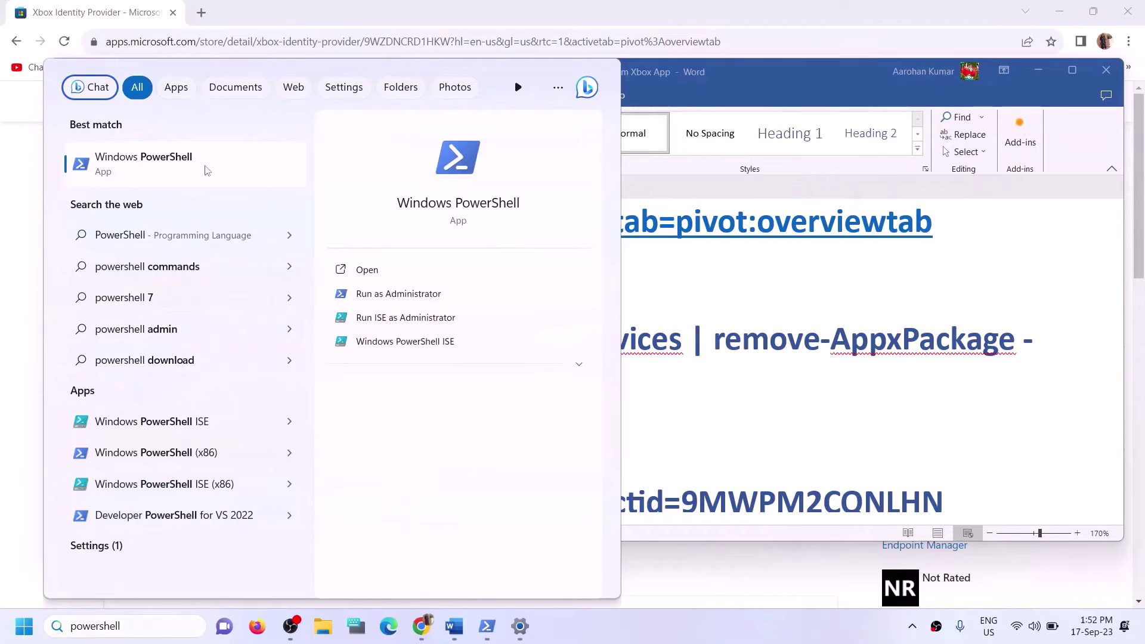
right_click(268, 179)
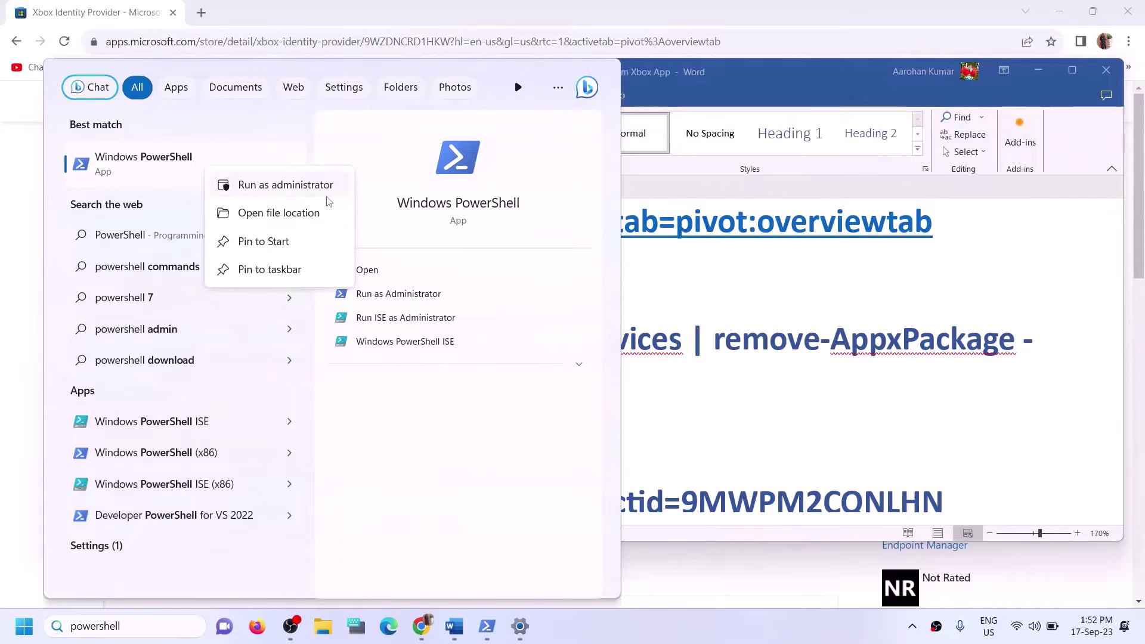
click(294, 187)
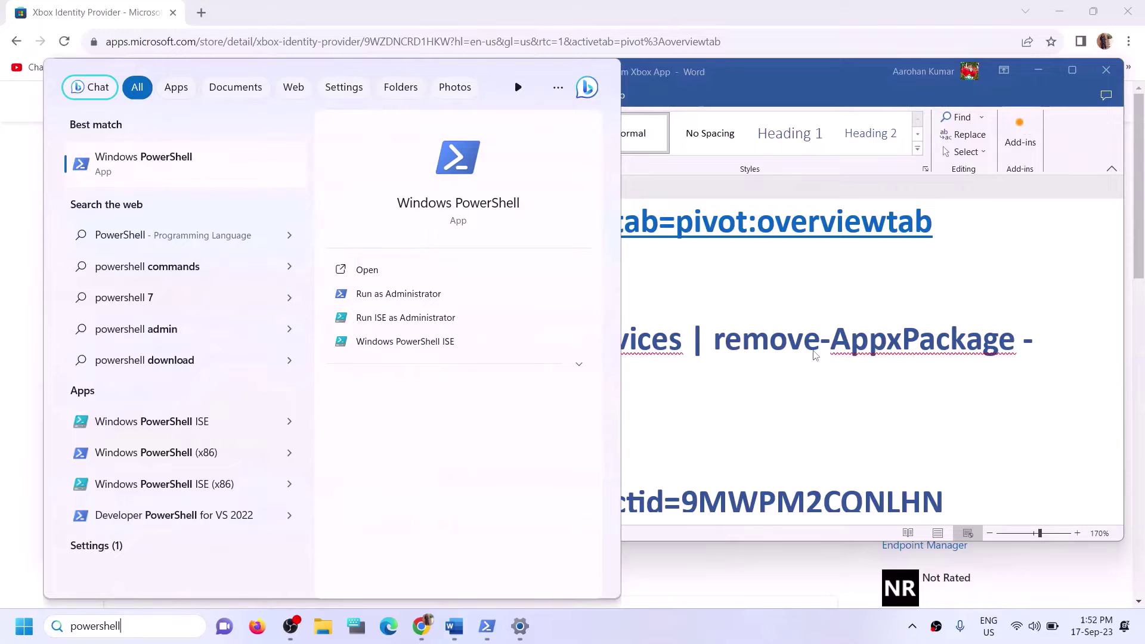
click(476, 429)
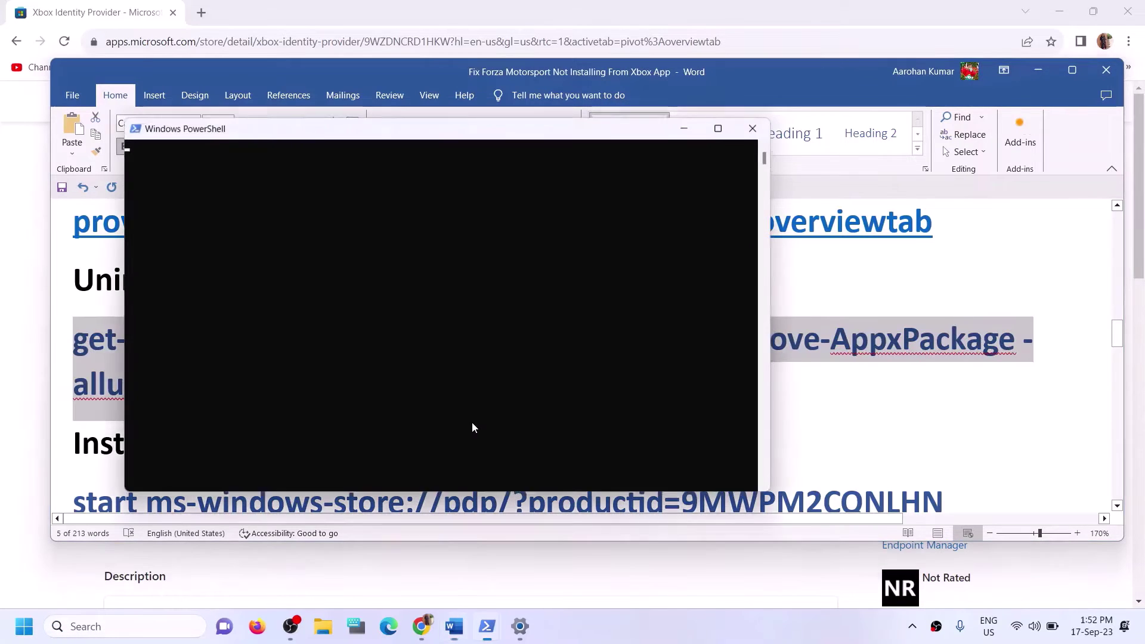
key(ctrl+v)
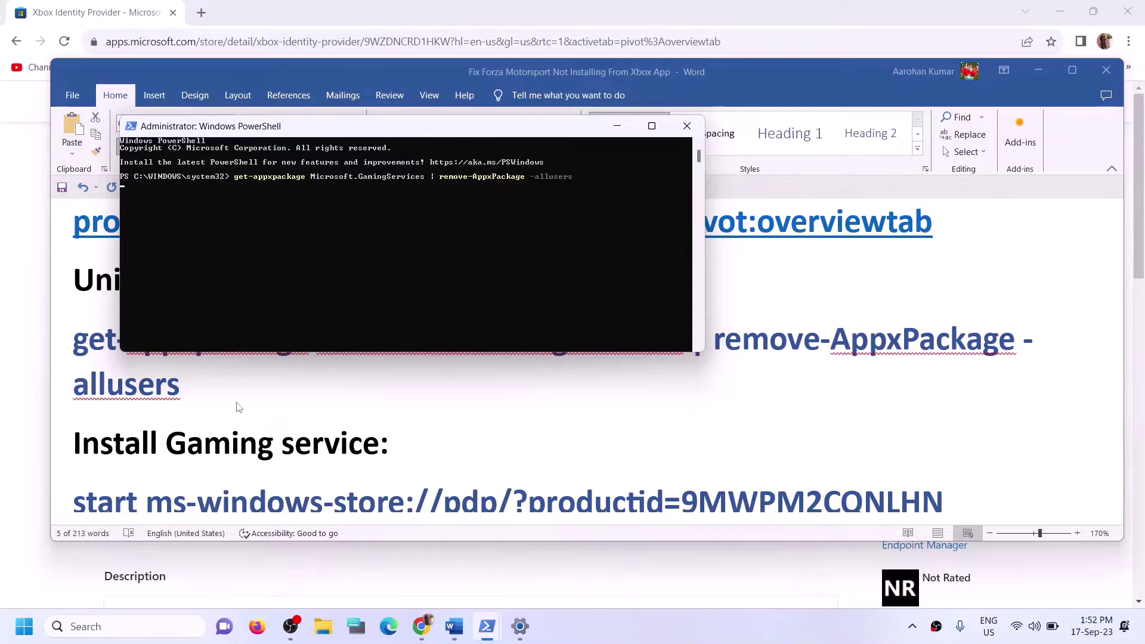
key(alt+Tab)
Copy the start ms-windows-store command from the guide and paste it into PowerShell.
scroll(298, 404, down, 3)
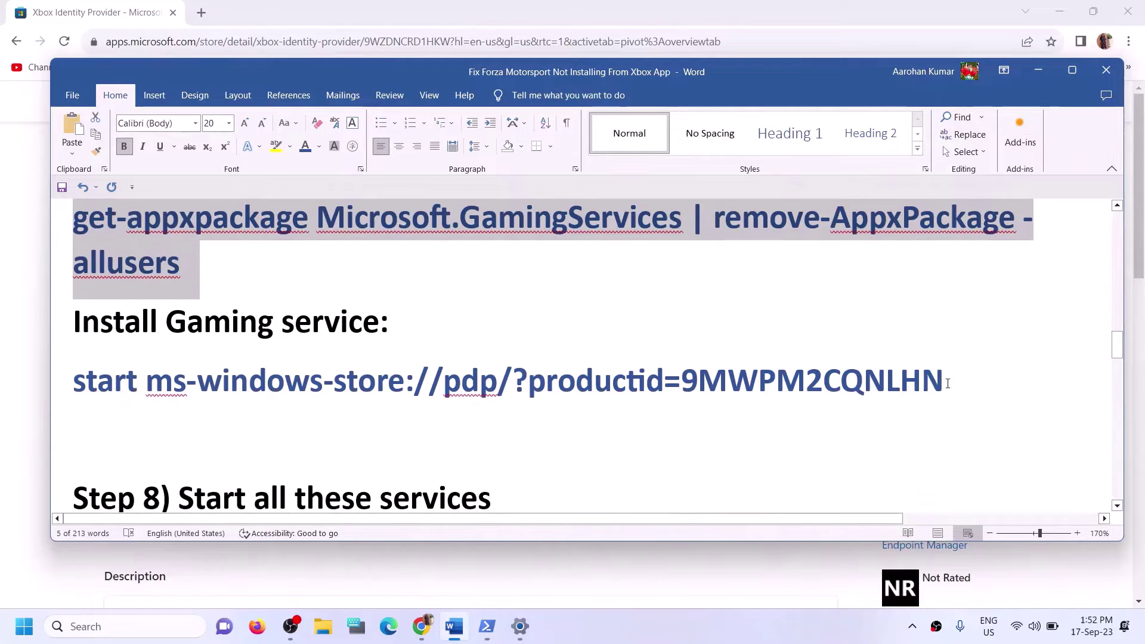
drag(948, 372, 73, 381)
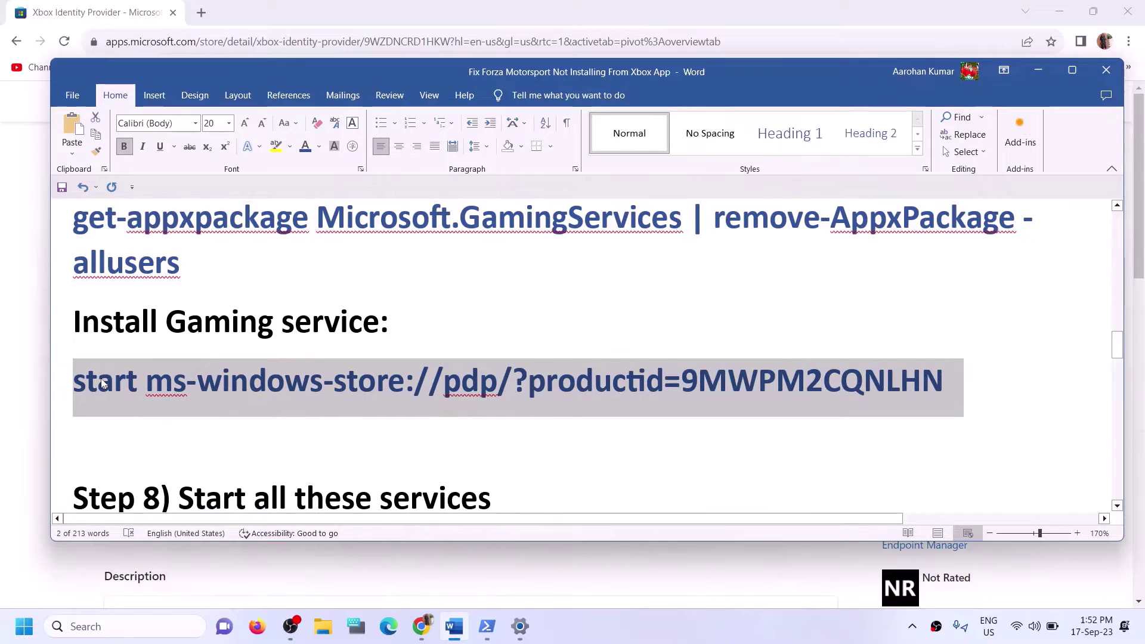
key(alt+Tab)
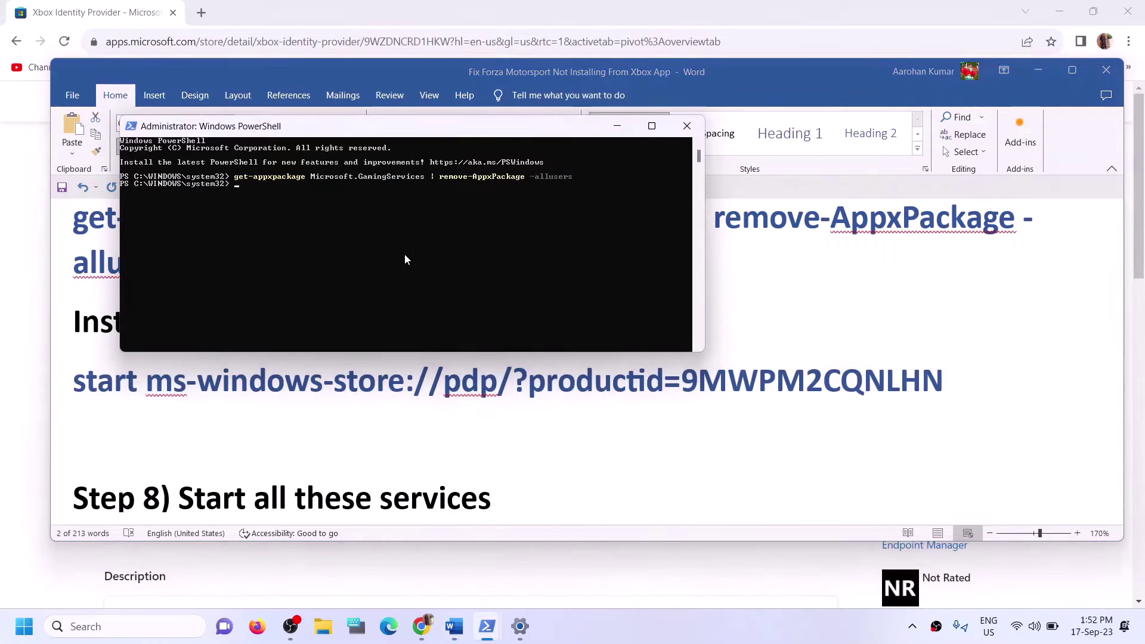
key(ctrl+v)
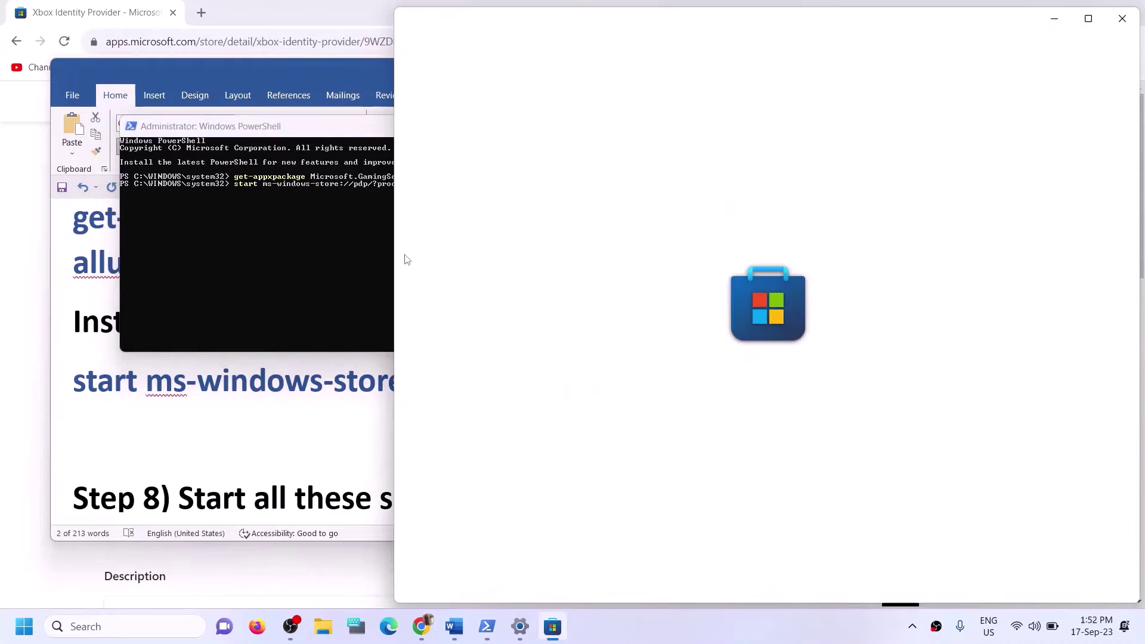
Install Gaming Services in the maximized Store, approving the admin prompt, then scroll Word to Step 8.
click(1093, 20)
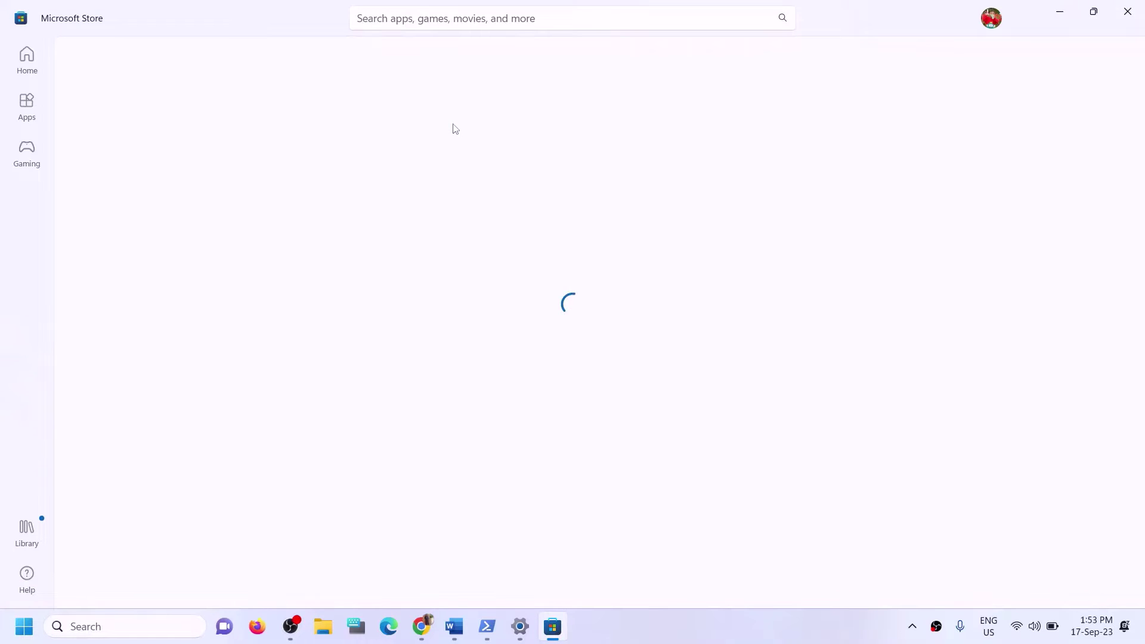
click(217, 304)
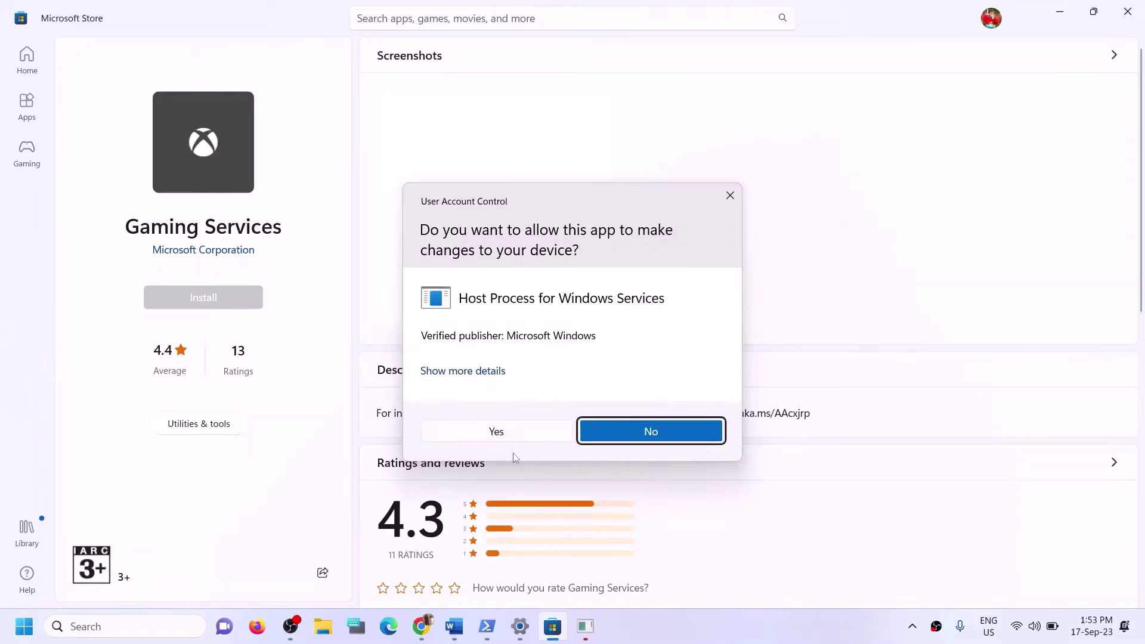
click(493, 436)
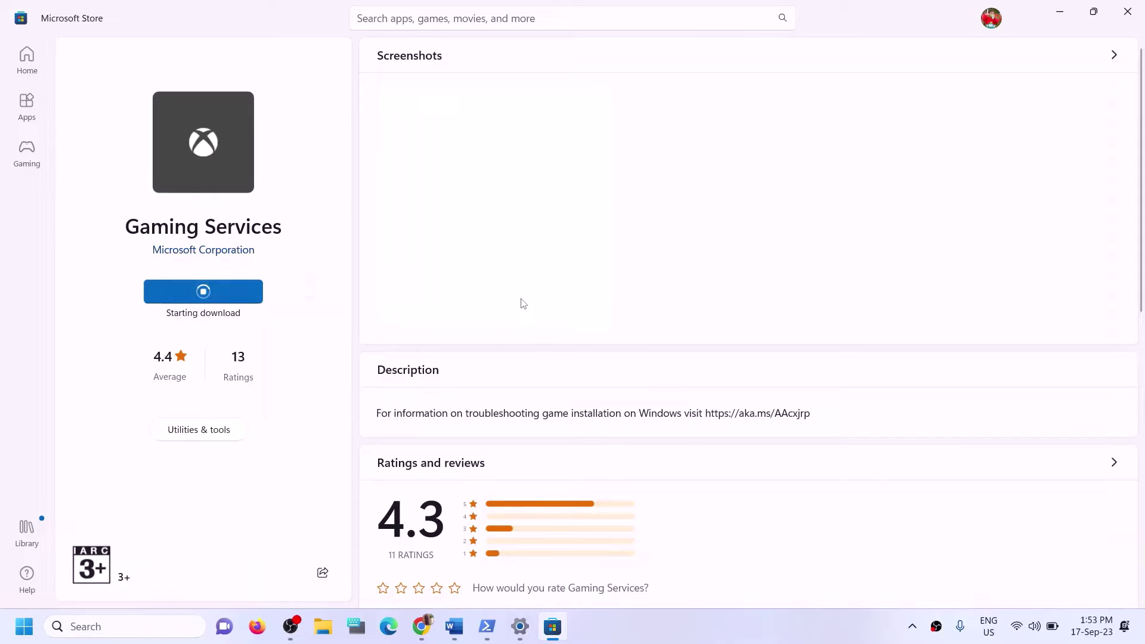
click(453, 626)
scroll(490, 469, down, 5)
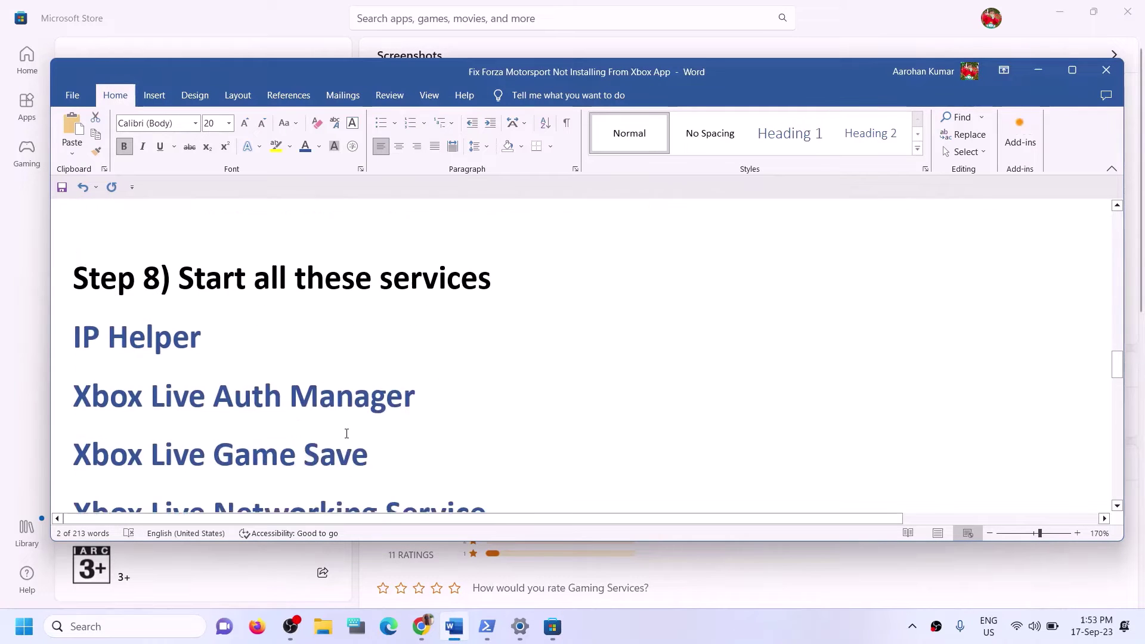
Highlight the Step 8 heading, then launch Services from a 'services' search.
drag(168, 251, 588, 269)
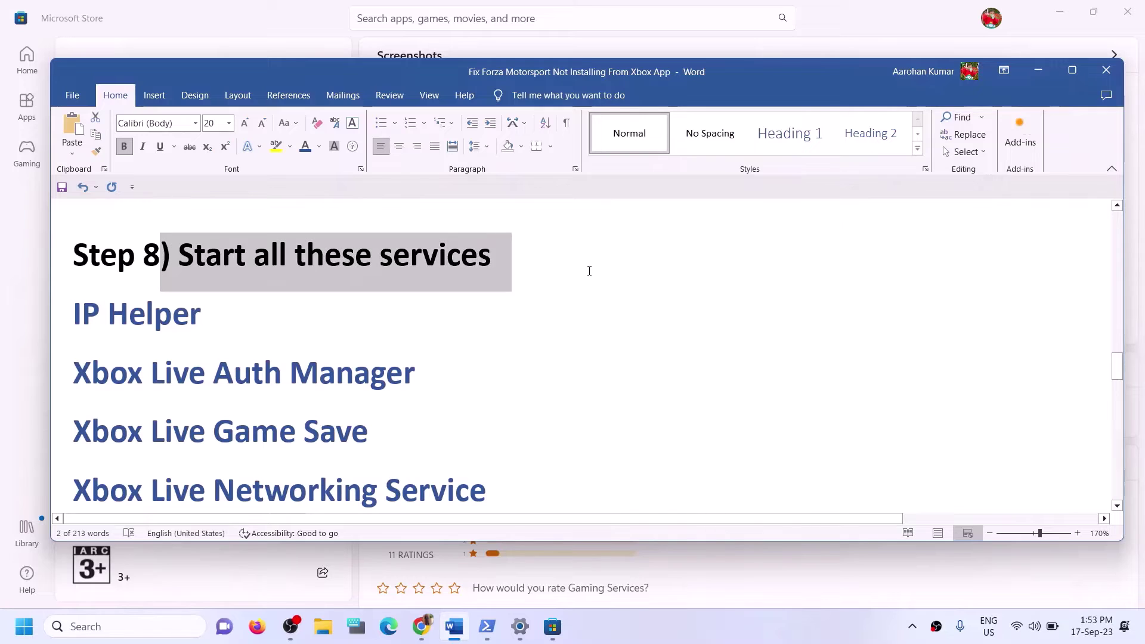
click(149, 631)
text(se)
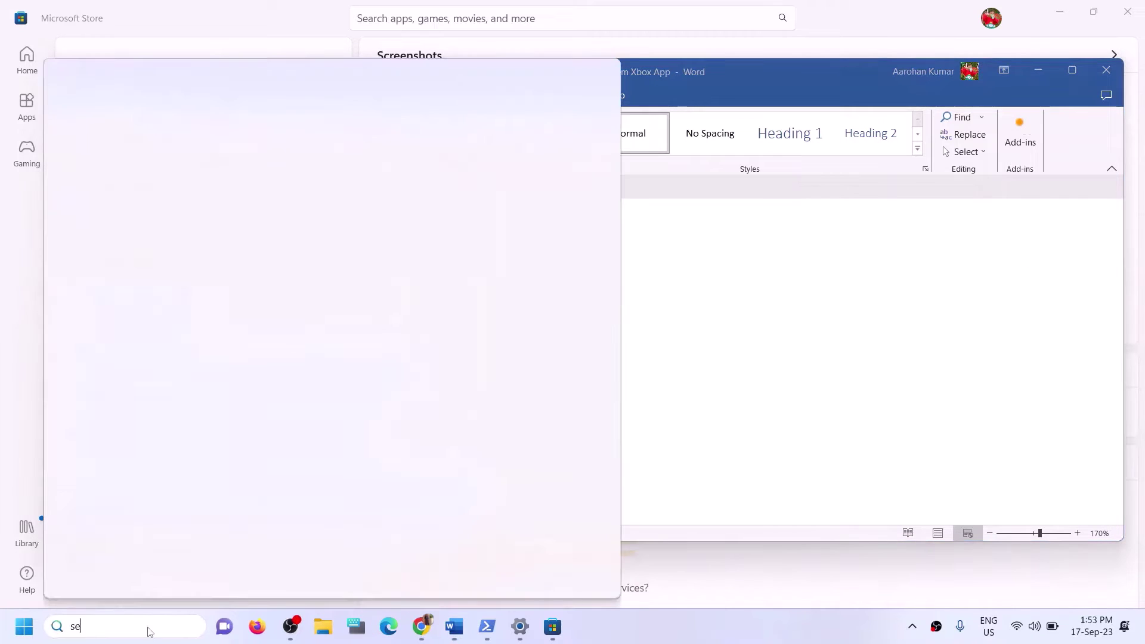
text(rvices)
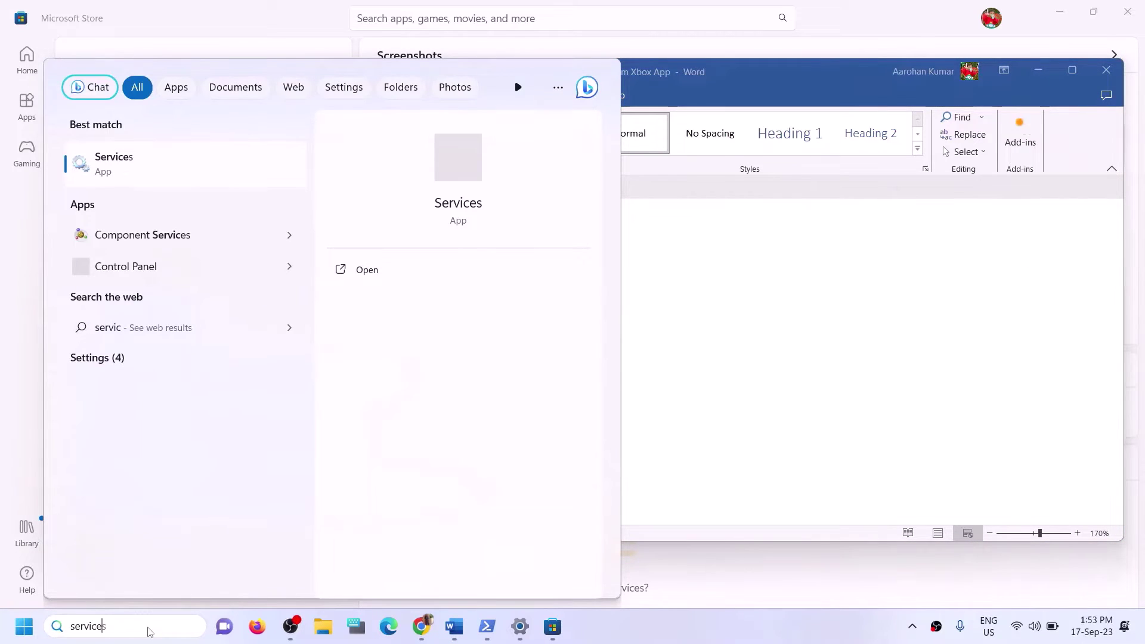
click(113, 162)
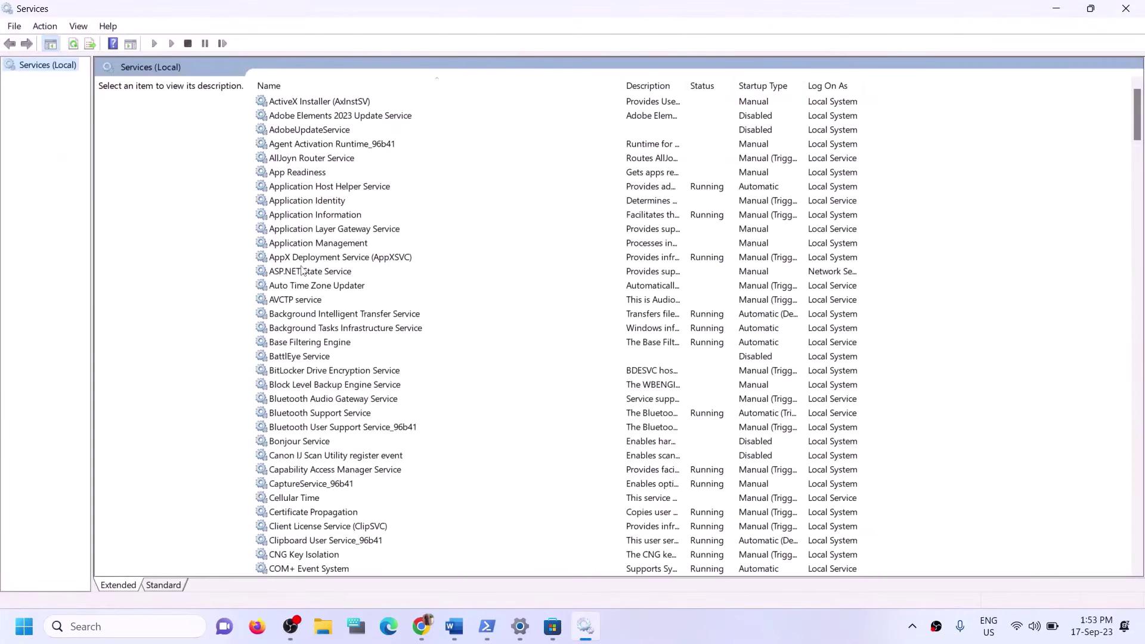
Set IP Helper's startup type to Automatic and apply it, then jump to the Xbox services.
click(359, 387)
key(i)
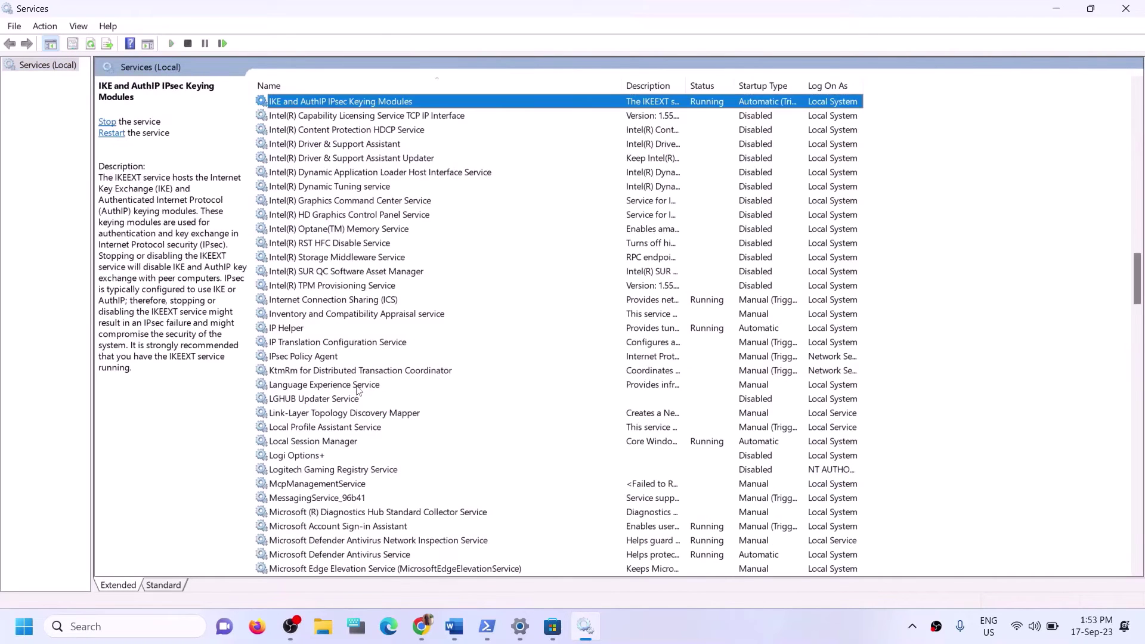
click(287, 330)
double_click(302, 332)
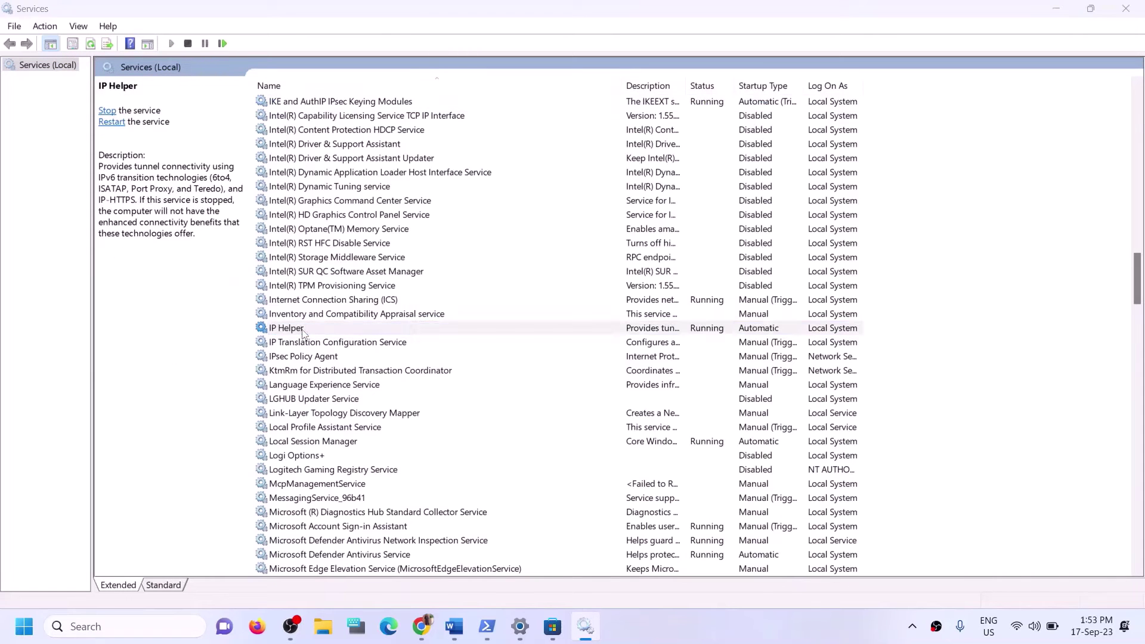
click(548, 295)
click(525, 327)
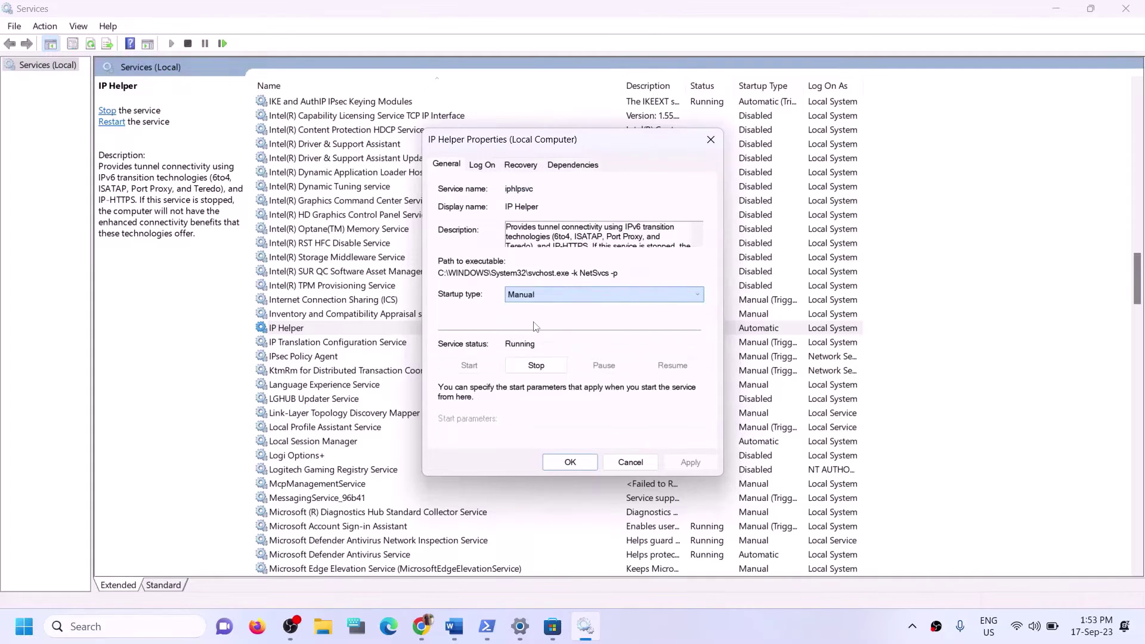
click(537, 294)
click(533, 317)
click(680, 464)
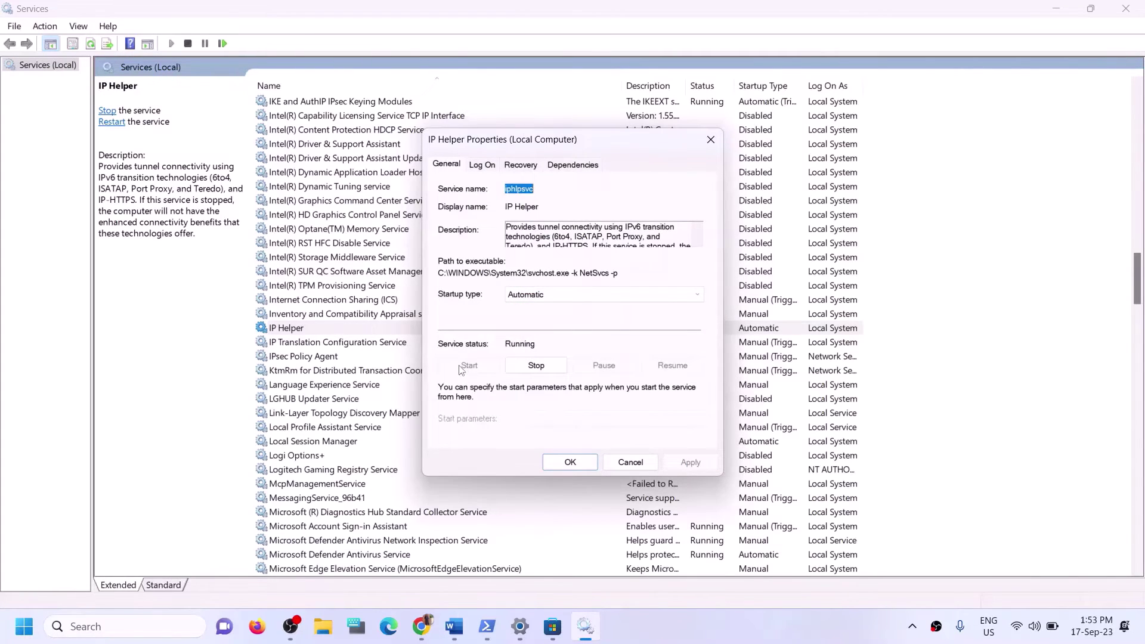
click(569, 462)
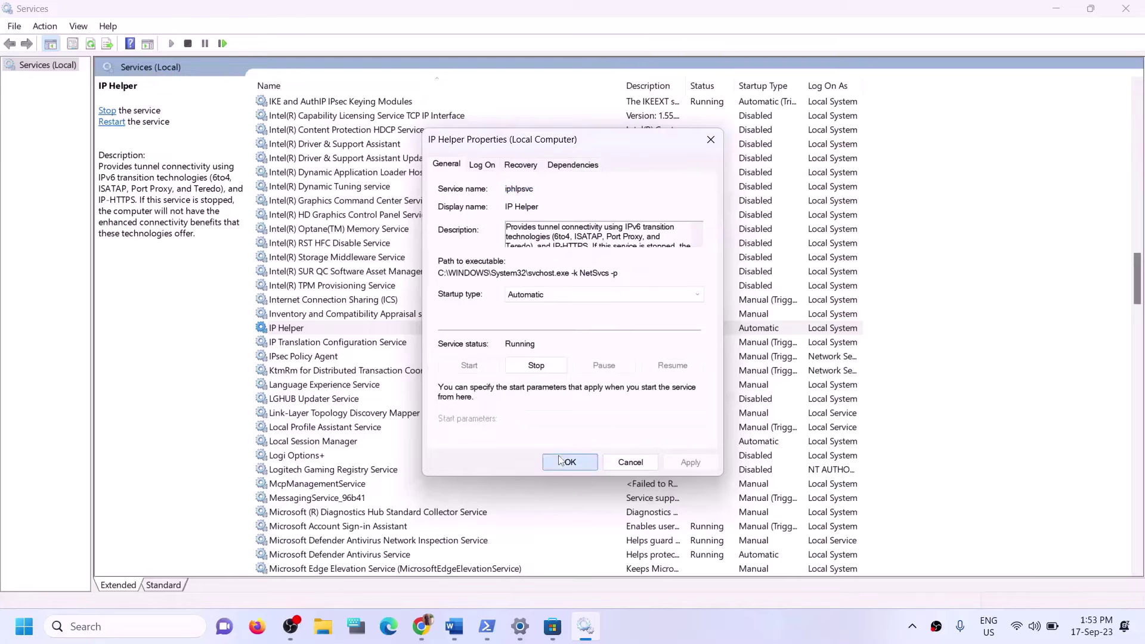
click(382, 458)
key(x)
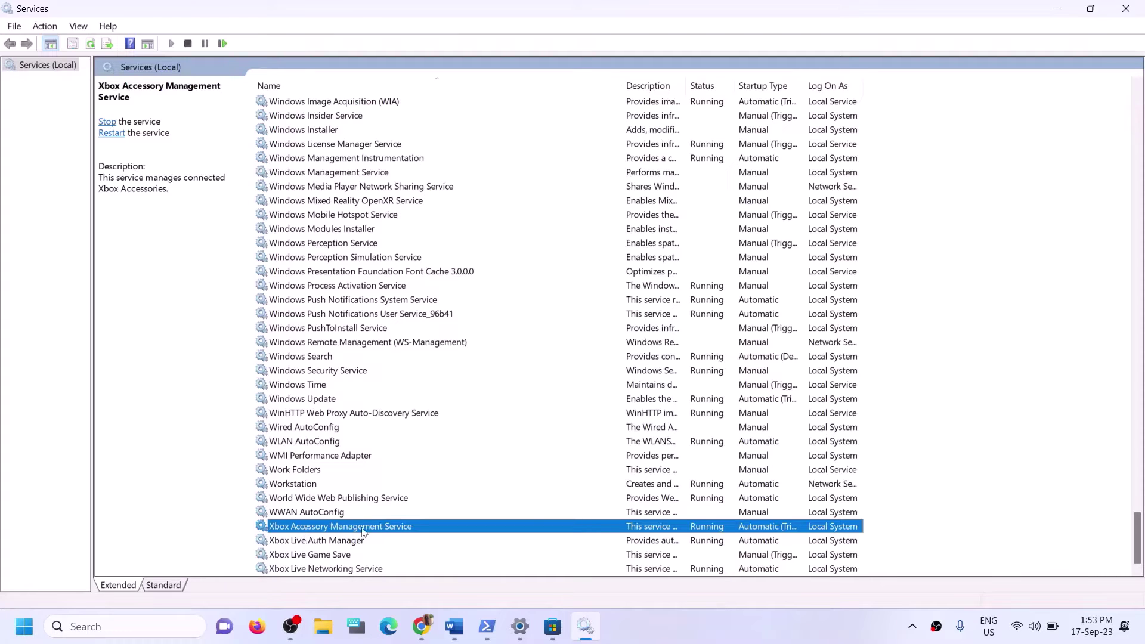
Set Xbox Accessory Management Service's startup type to Automatic and apply it.
double_click(392, 527)
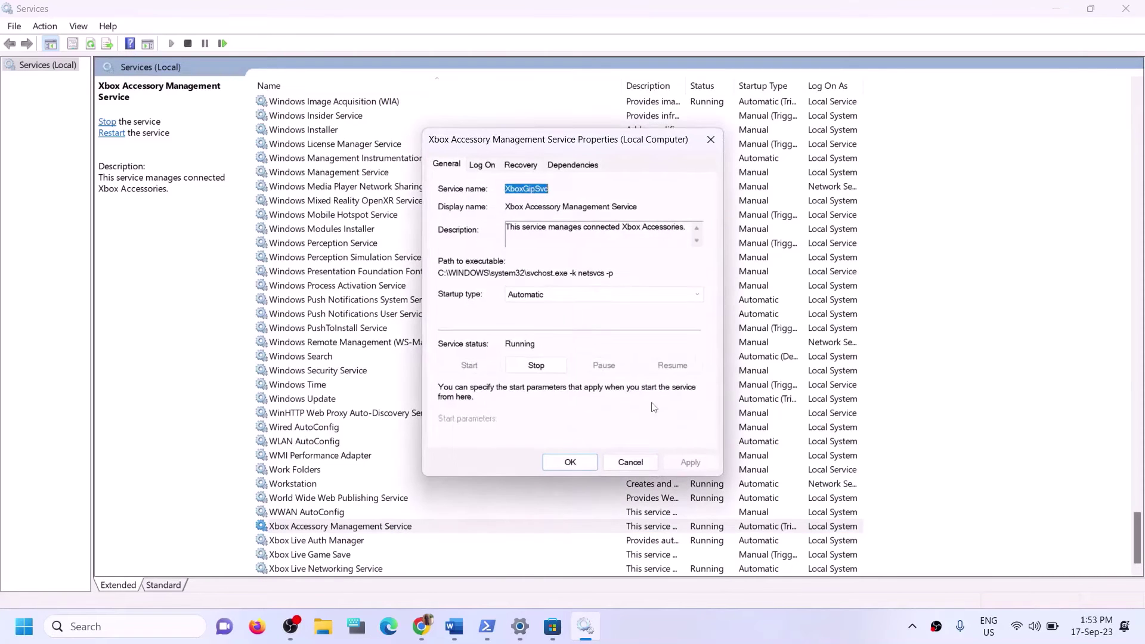
click(570, 295)
click(537, 314)
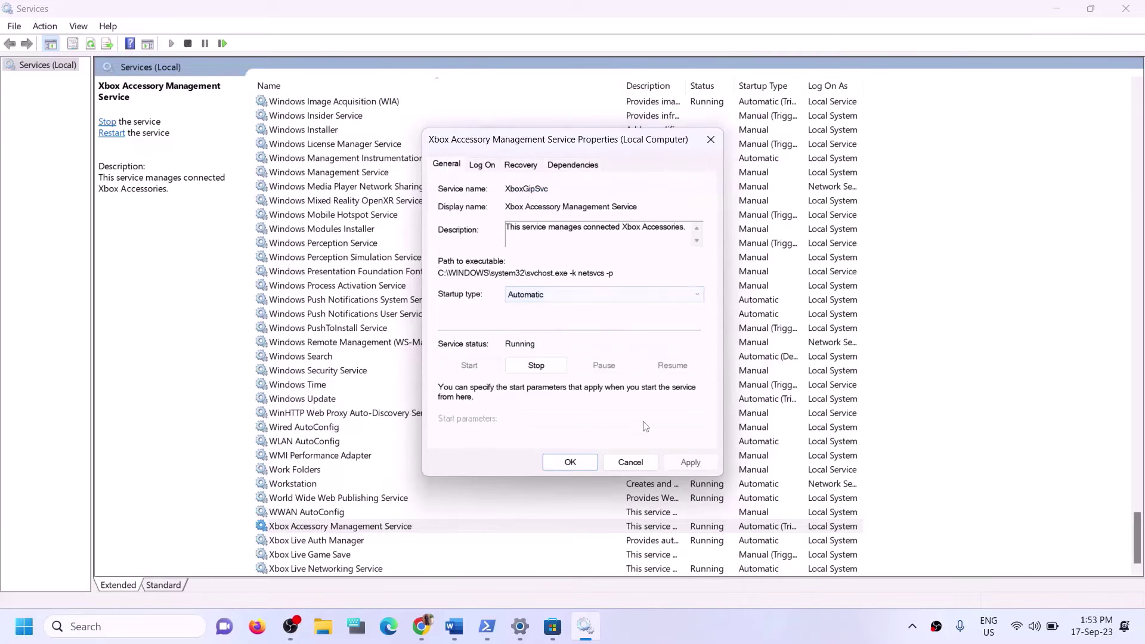
click(690, 463)
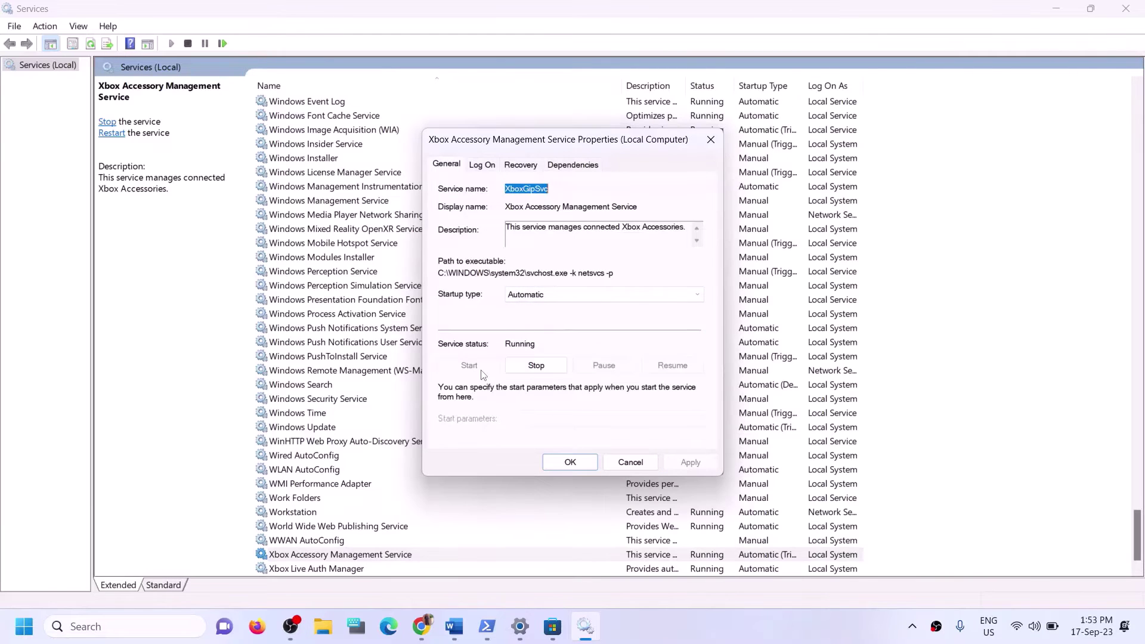
click(570, 462)
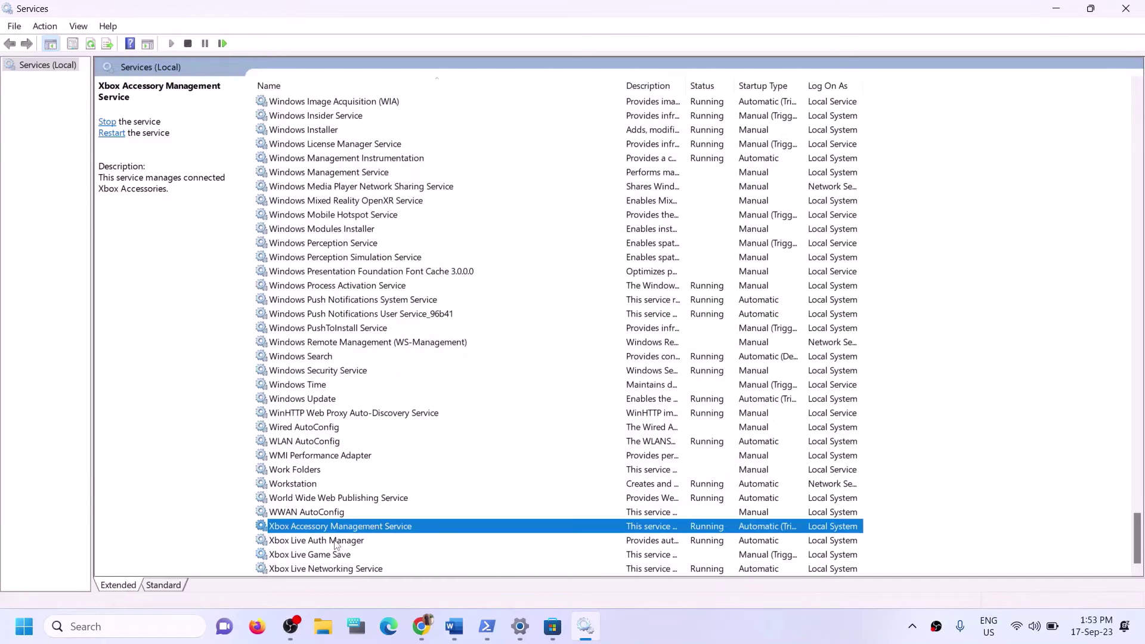
Confirm Automatic startup for Xbox Live Auth Manager.
double_click(336, 545)
click(602, 294)
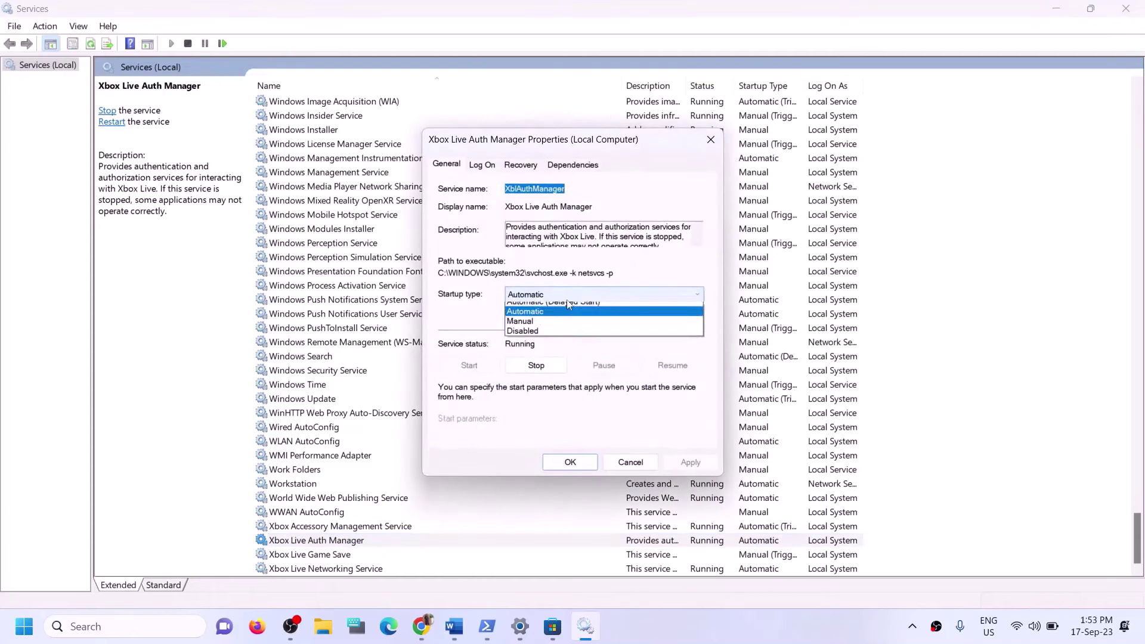
click(535, 321)
click(676, 463)
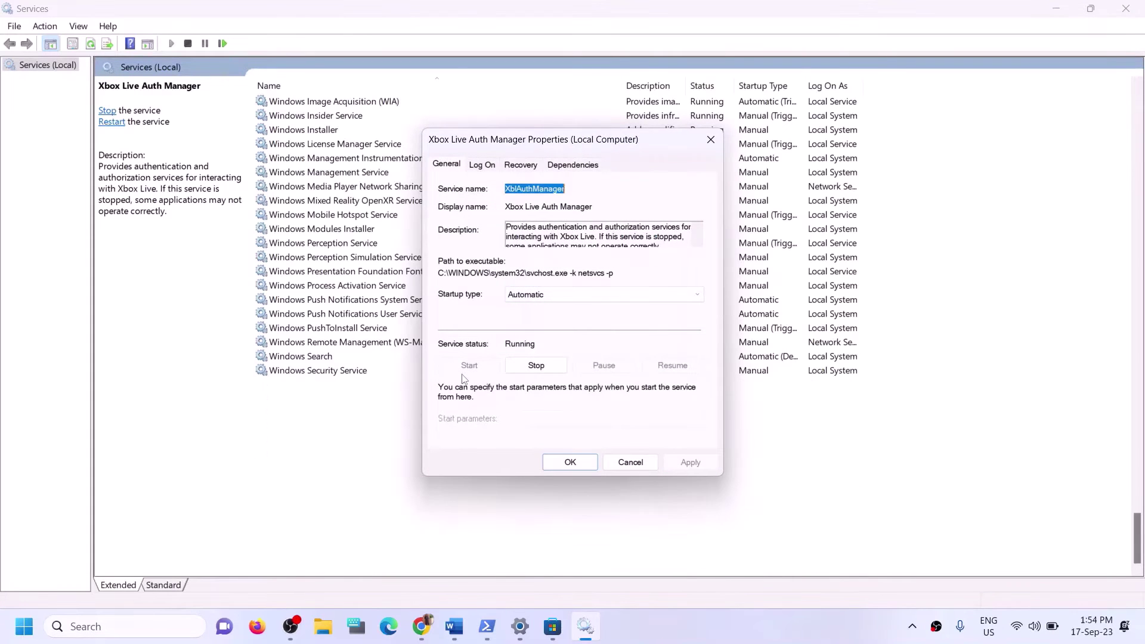
click(570, 463)
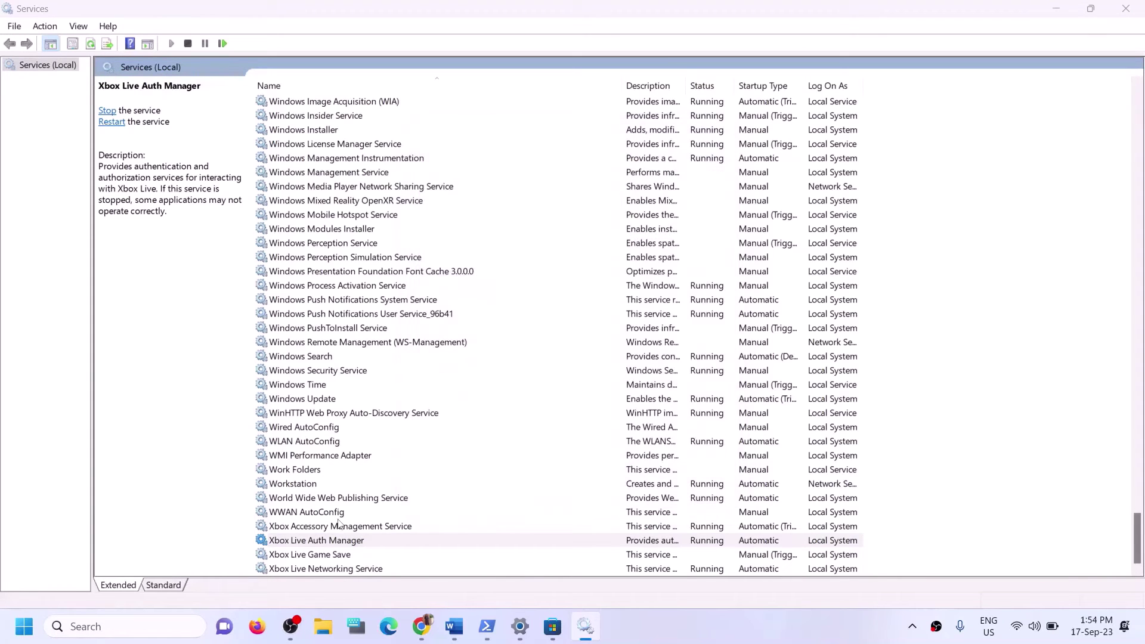
Change Xbox Live Game Save from Manual to Automatic startup and start the service.
click(320, 555)
double_click(320, 555)
click(603, 294)
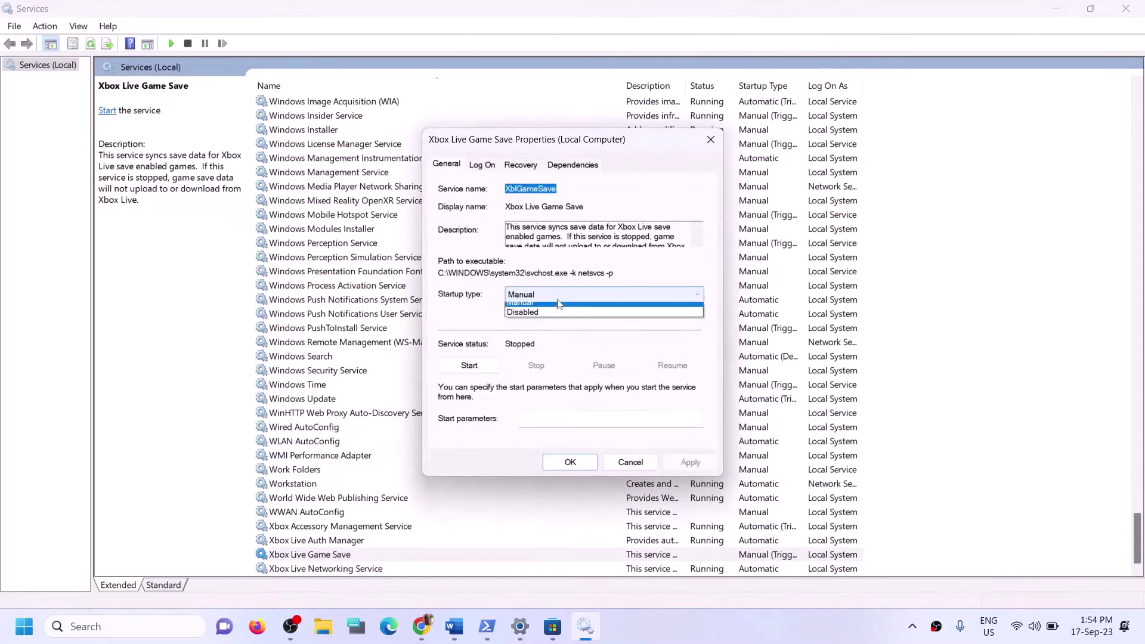
click(596, 315)
click(690, 463)
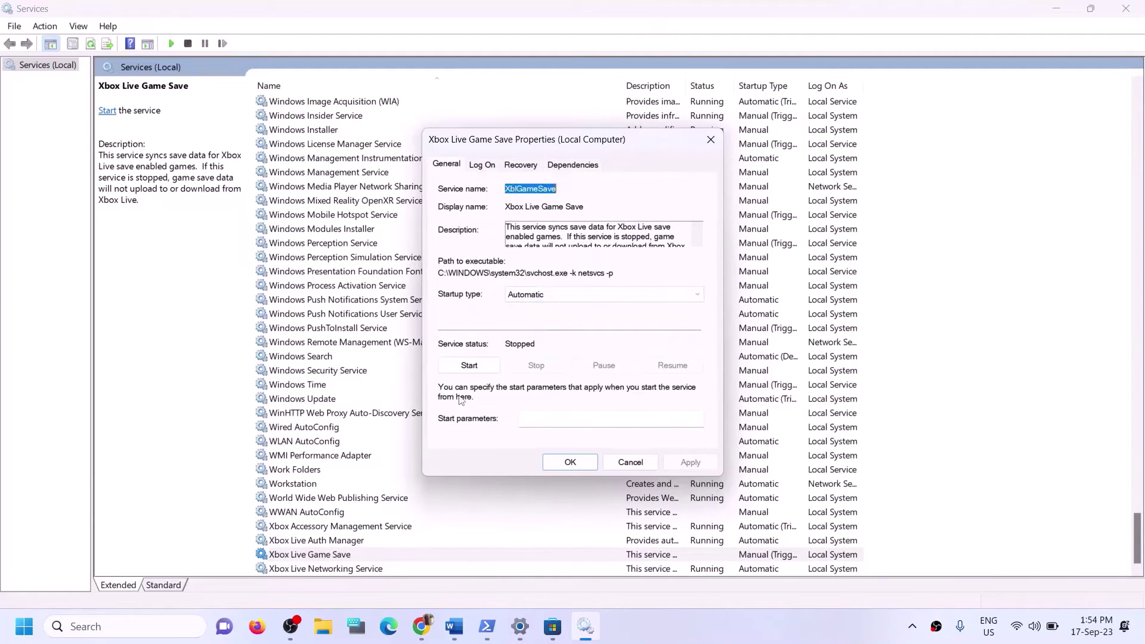
click(469, 365)
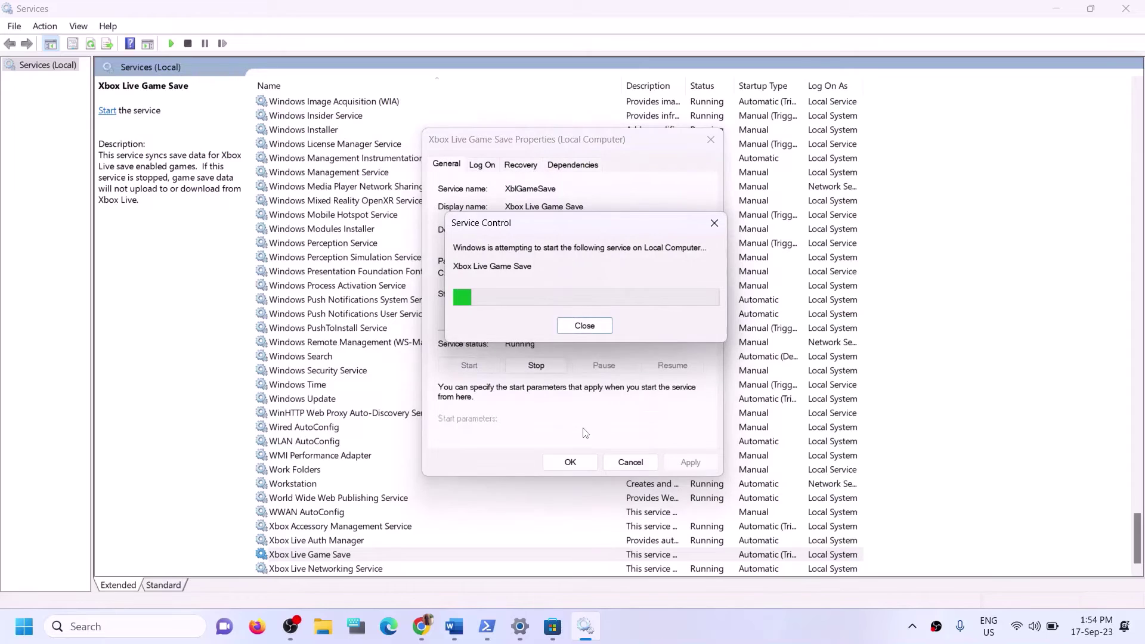
click(568, 465)
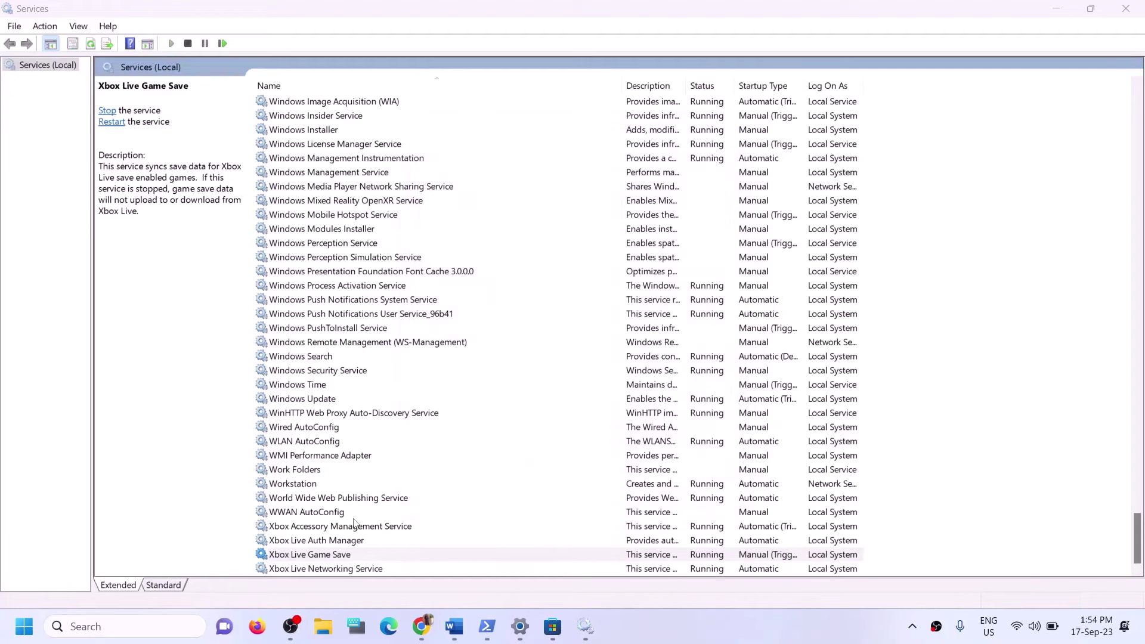
Confirm Automatic startup for Xbox Live Networking Service.
double_click(334, 568)
click(559, 295)
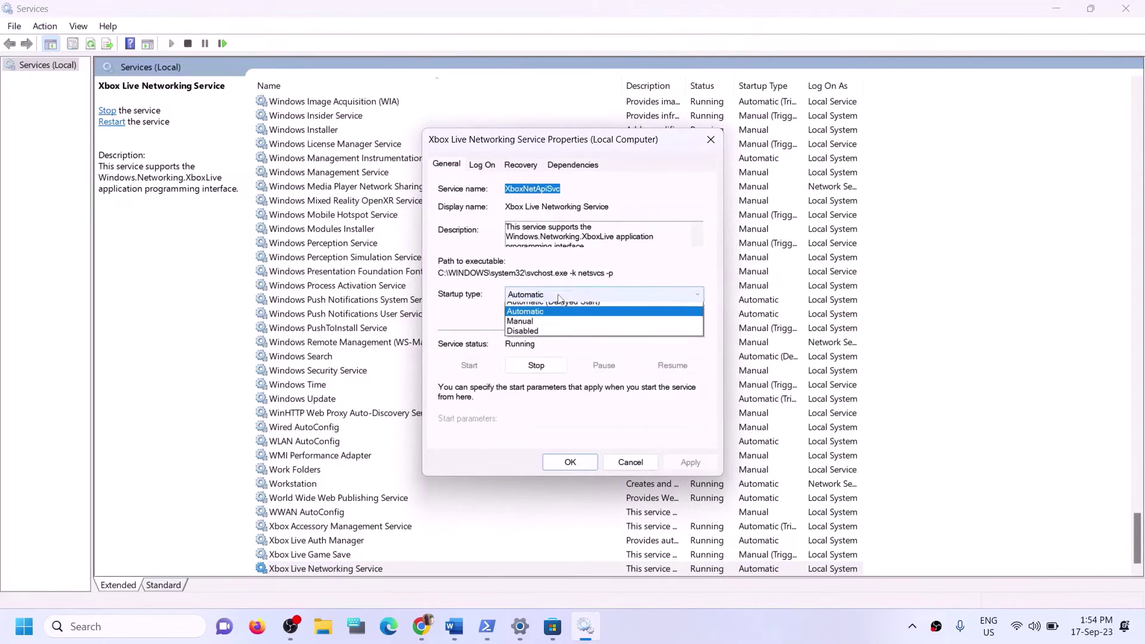
click(525, 311)
click(690, 462)
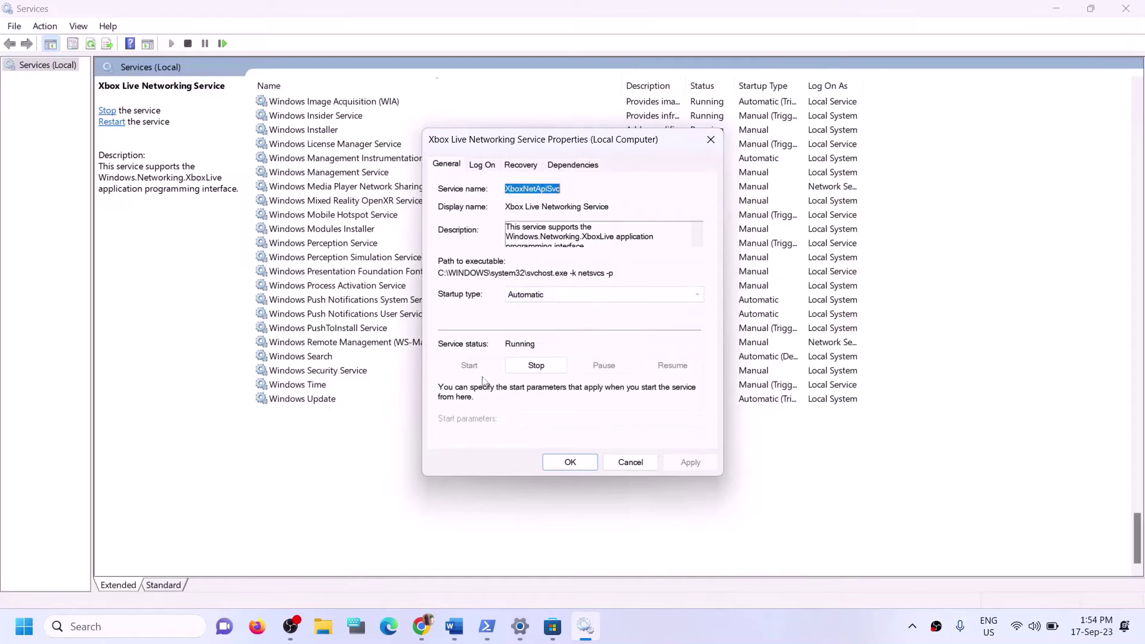
click(557, 461)
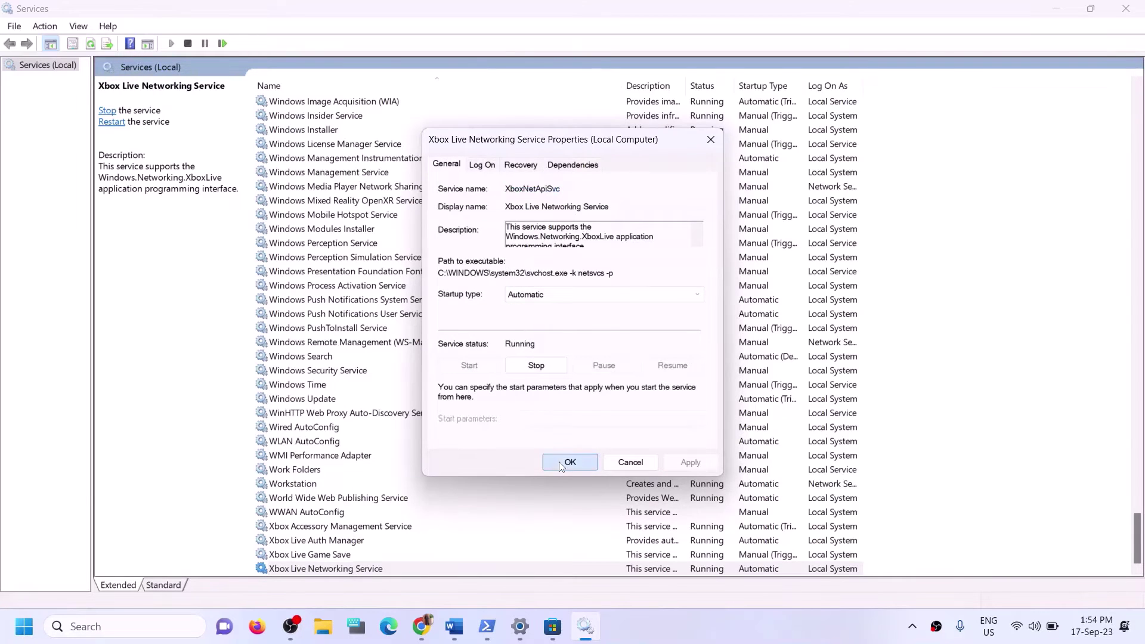
Confirm Automatic startup for the Windows Update service.
click(358, 400)
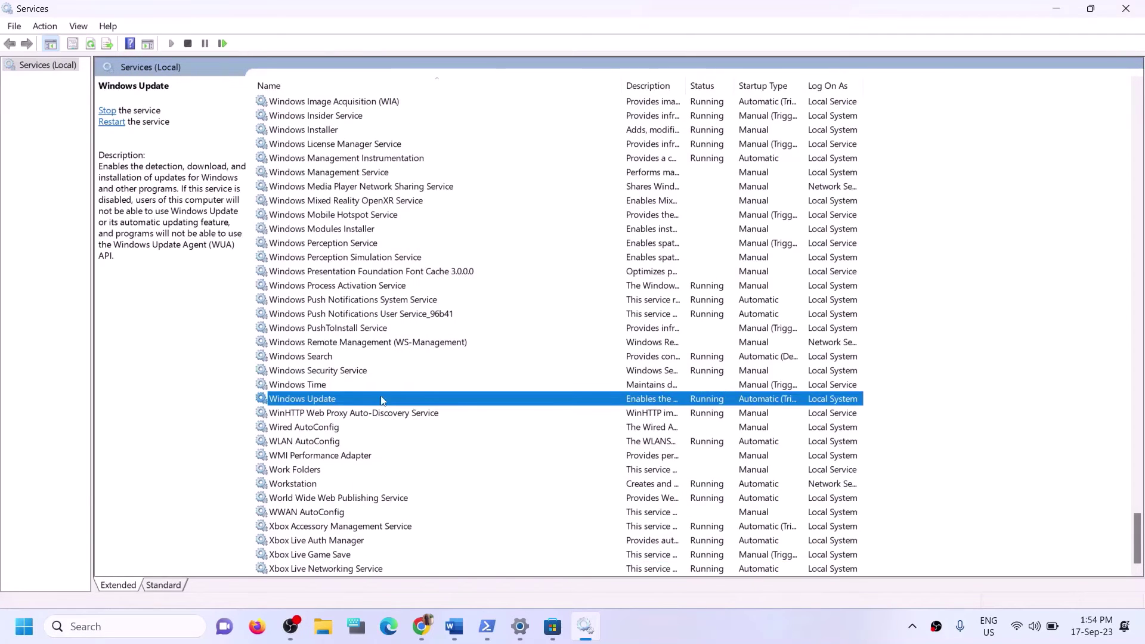
double_click(465, 399)
click(569, 295)
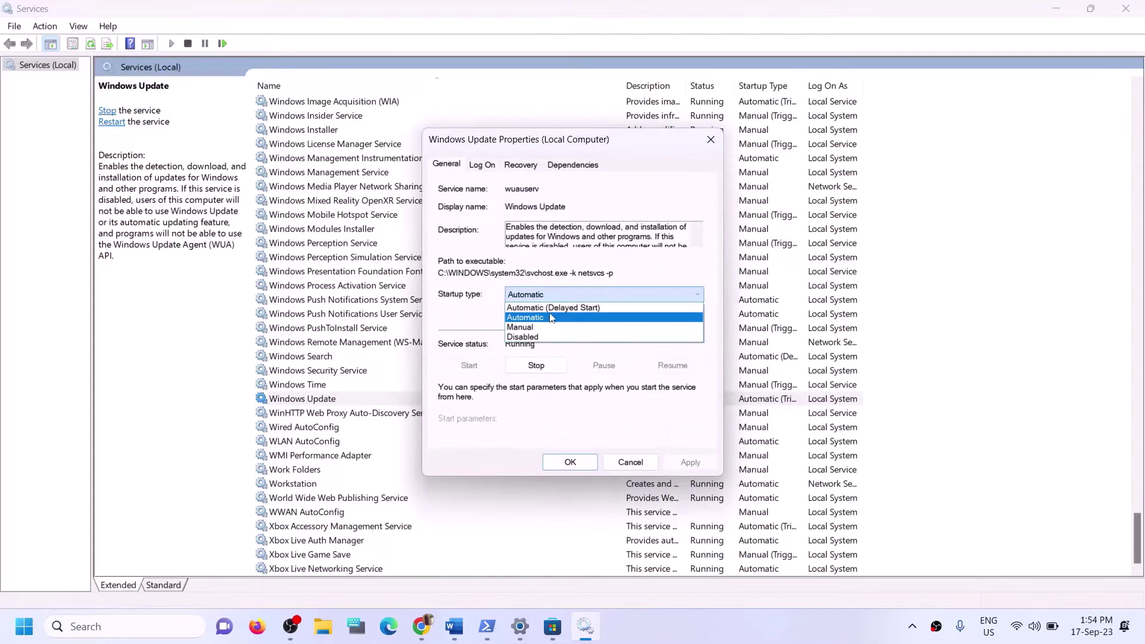
click(683, 443)
click(689, 462)
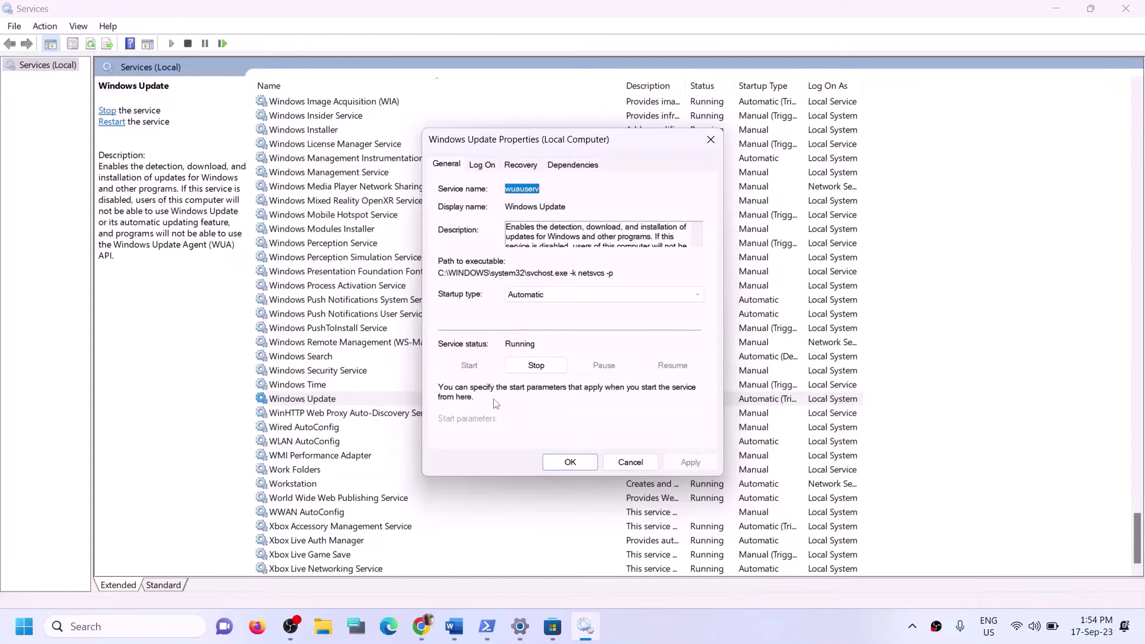
click(566, 462)
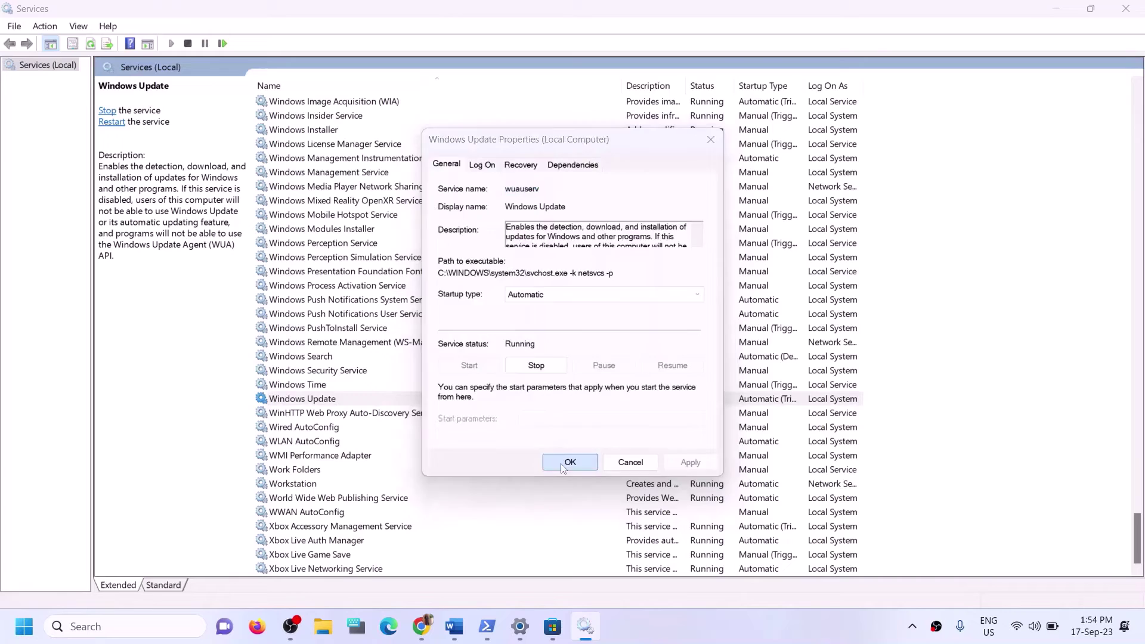
click(389, 315)
Jump to the two Gaming Services entries in the services list.
key(g)
scroll(547, 271, up, 3)
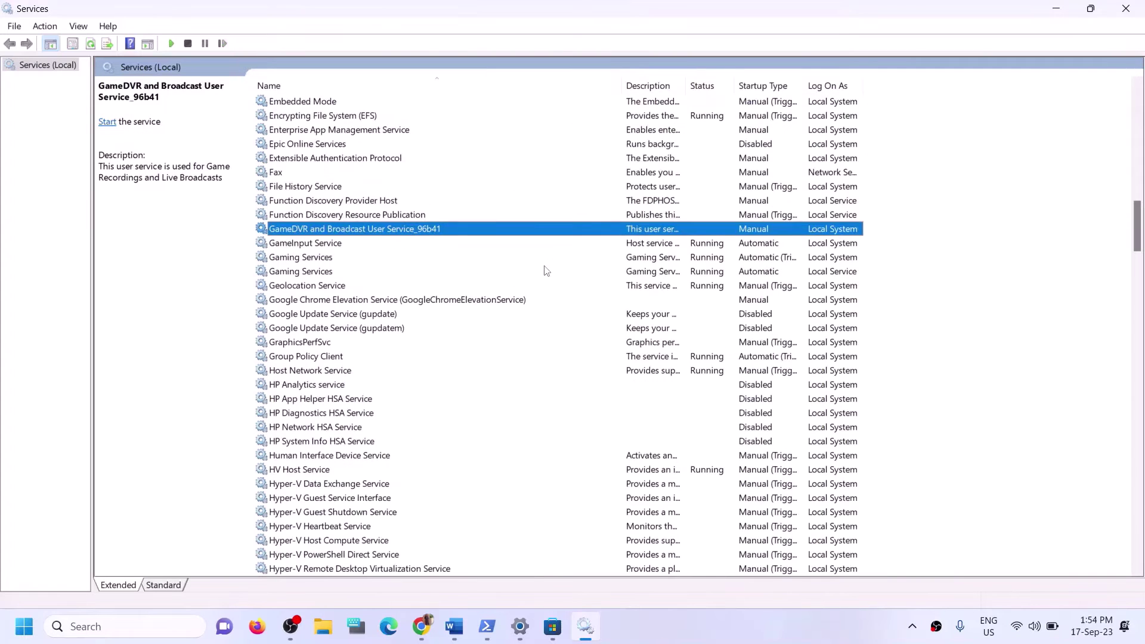
click(693, 262)
click(692, 273)
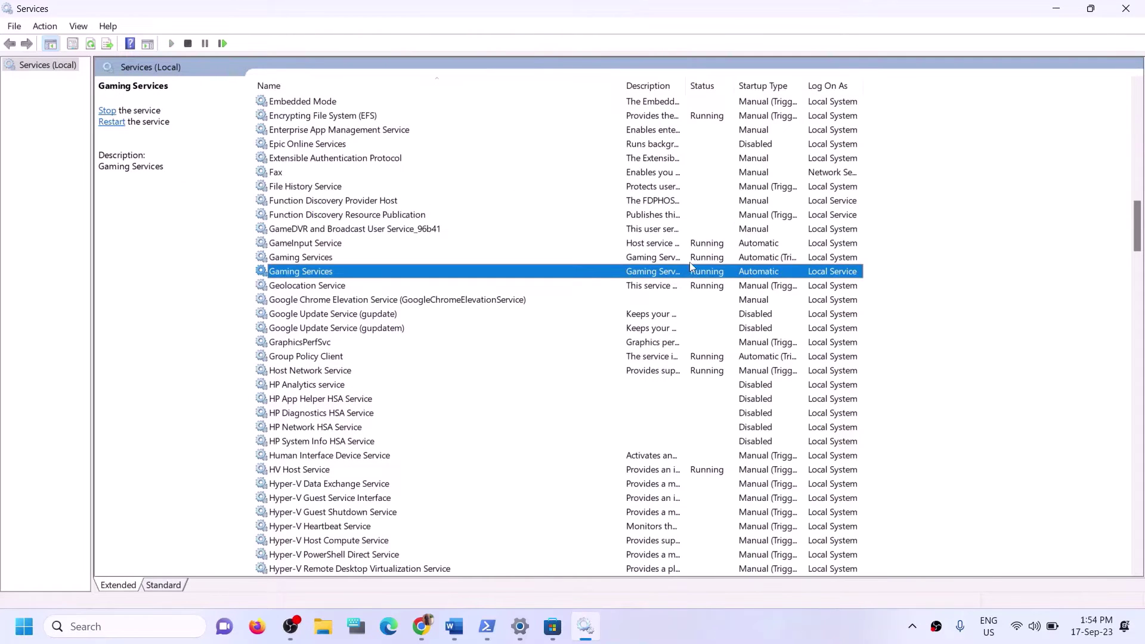
click(689, 263)
click(702, 273)
click(702, 262)
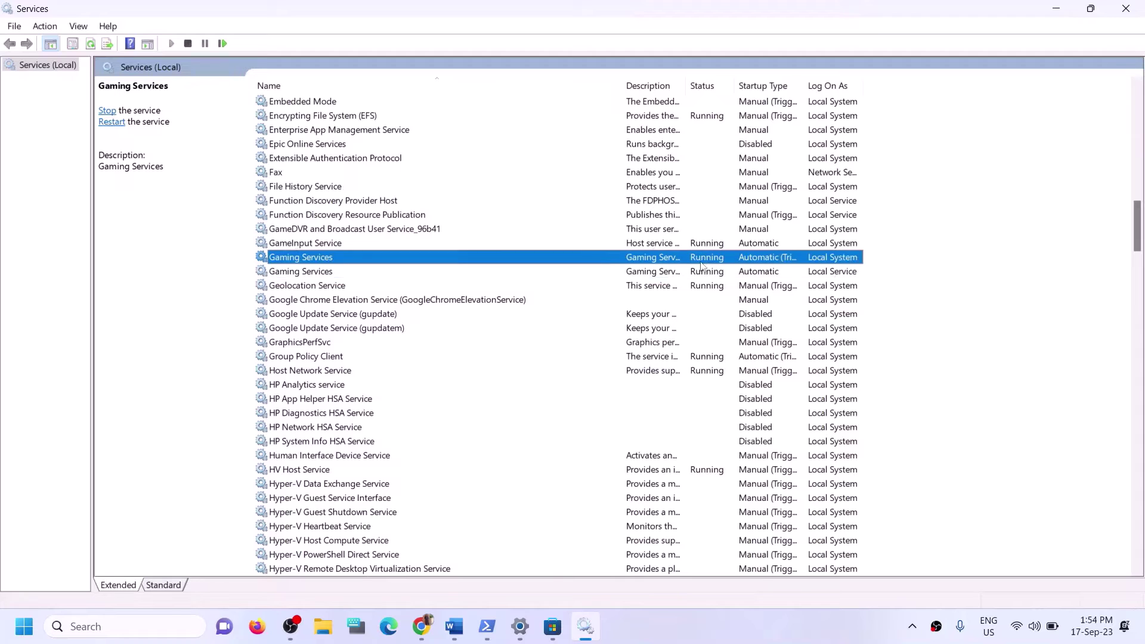
click(697, 273)
click(700, 262)
right_click(698, 263)
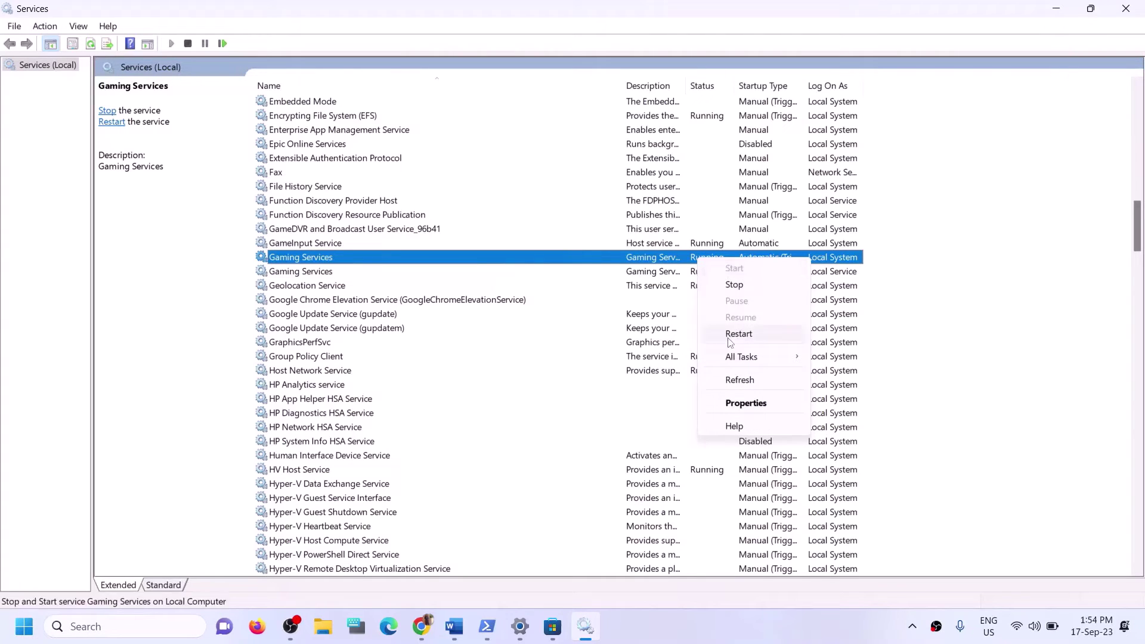
click(719, 262)
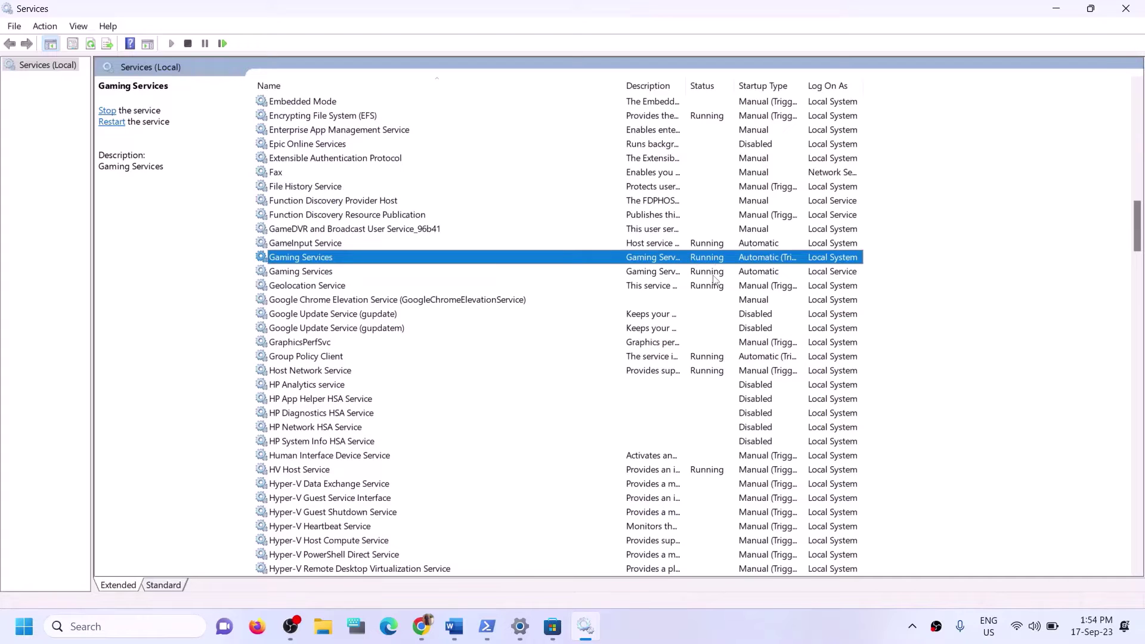
Stop both Gaming Services entries.
click(713, 273)
click(708, 262)
right_click(704, 257)
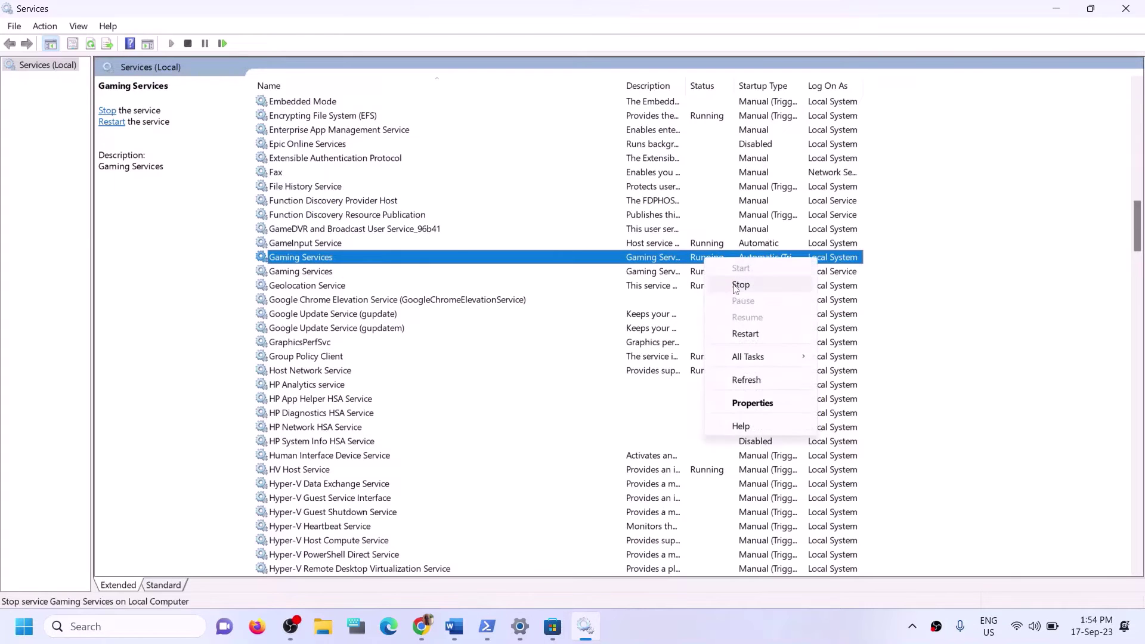
click(739, 285)
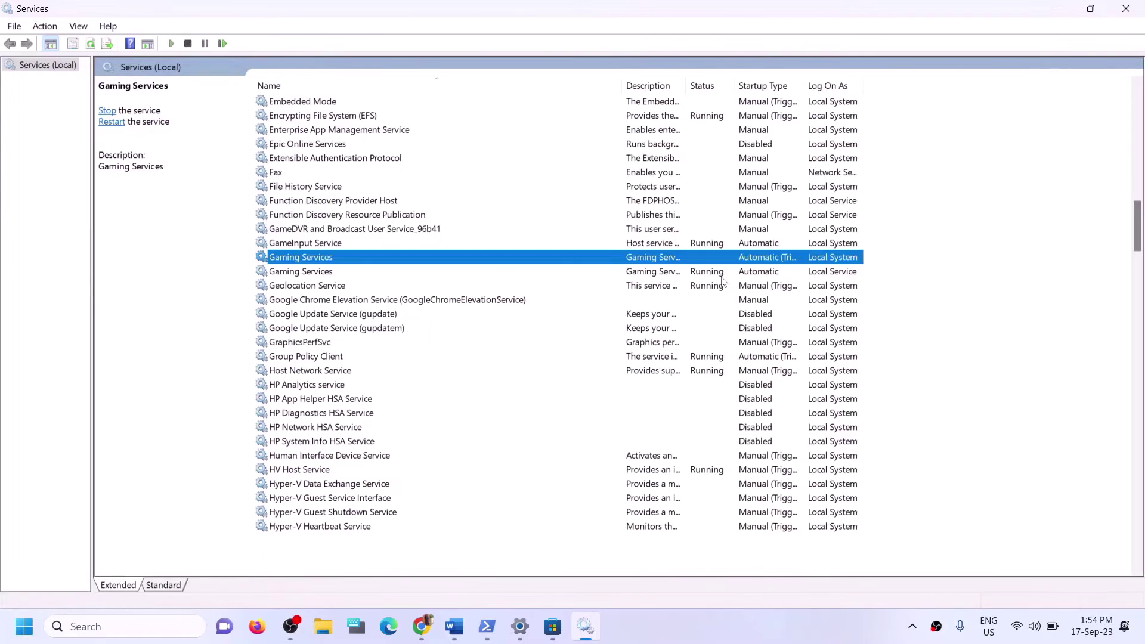
click(667, 273)
right_click(667, 276)
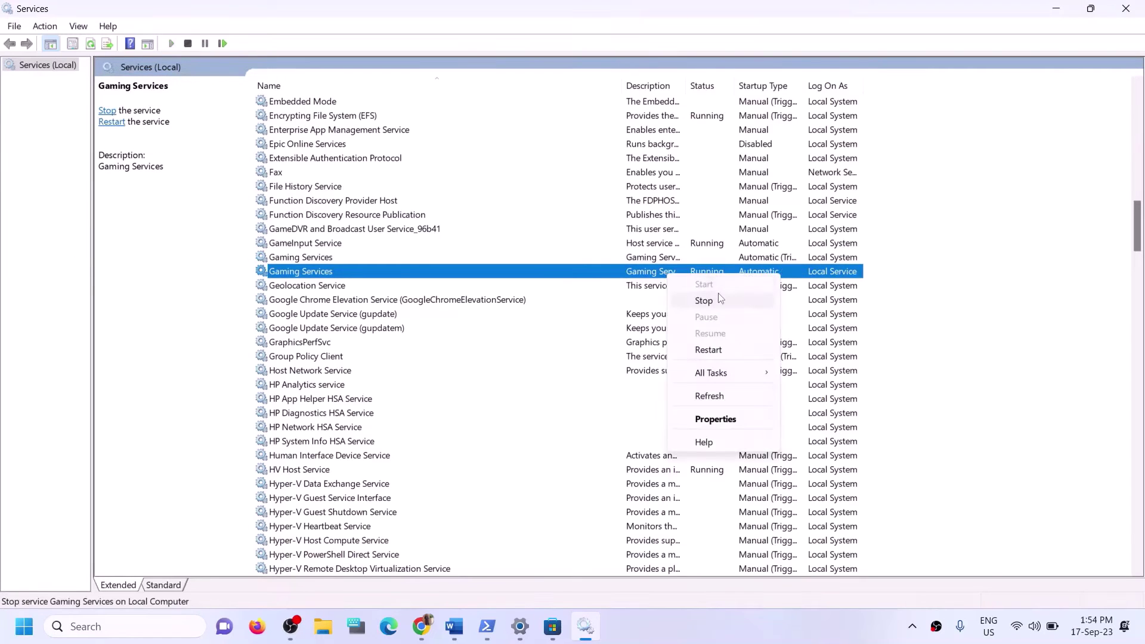
click(719, 299)
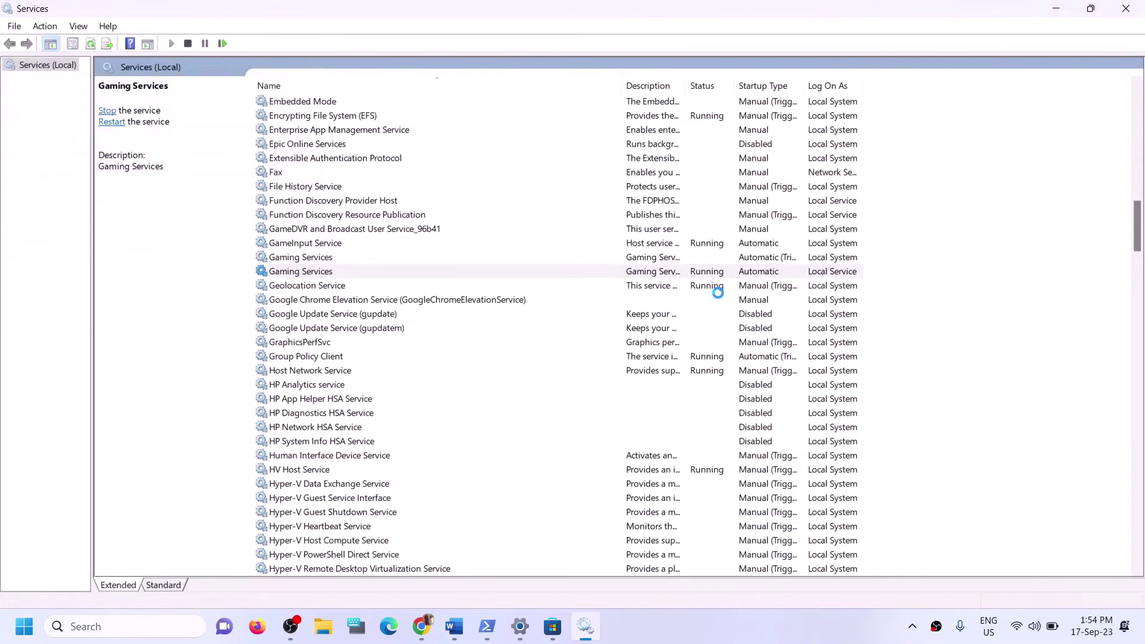
Start the first and then the second Gaming Services entry.
click(635, 260)
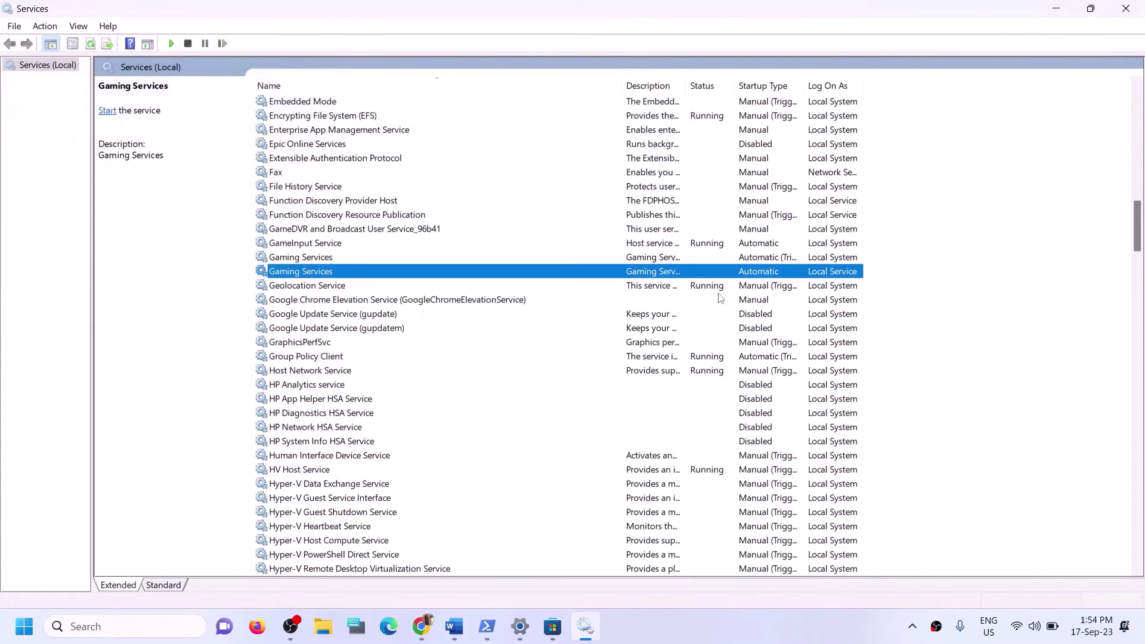
right_click(652, 261)
click(320, 275)
click(320, 261)
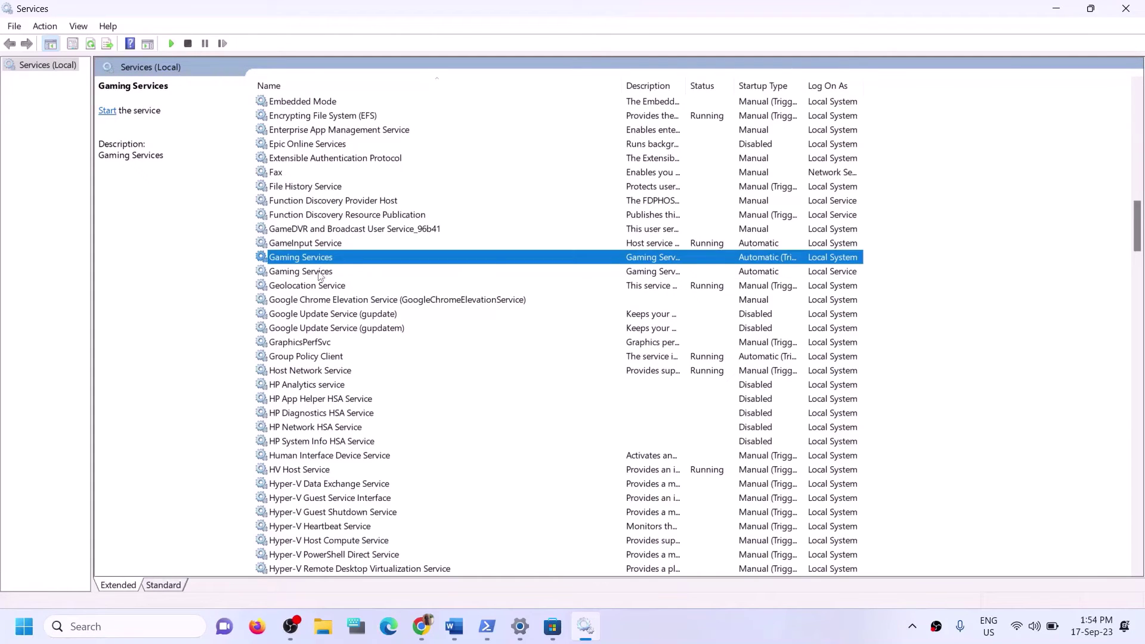
click(320, 273)
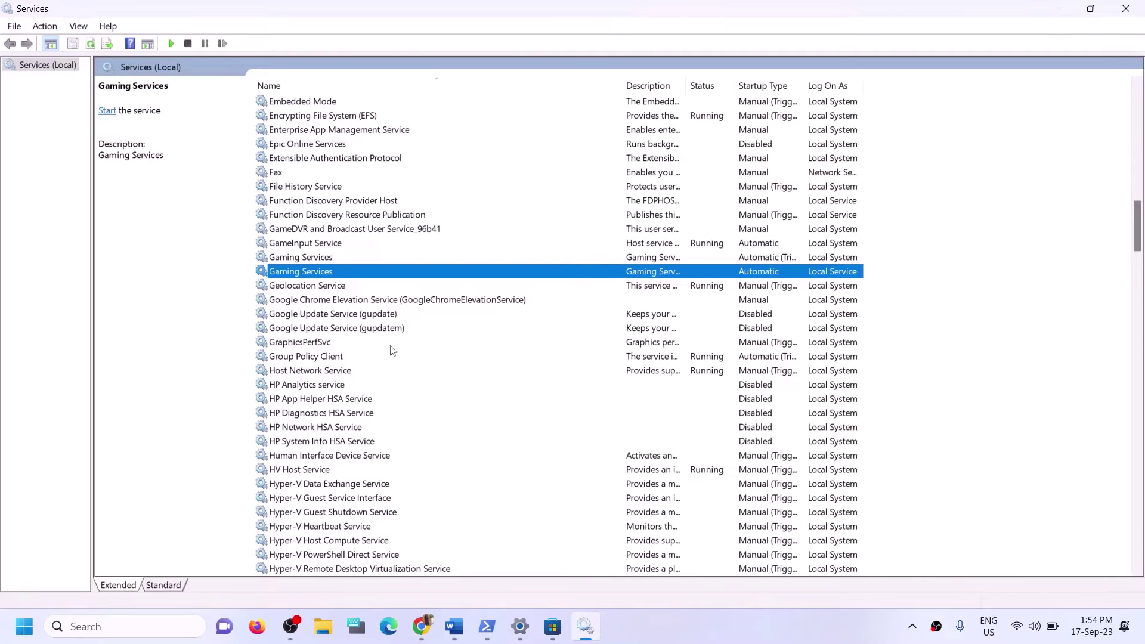
click(639, 260)
right_click(647, 261)
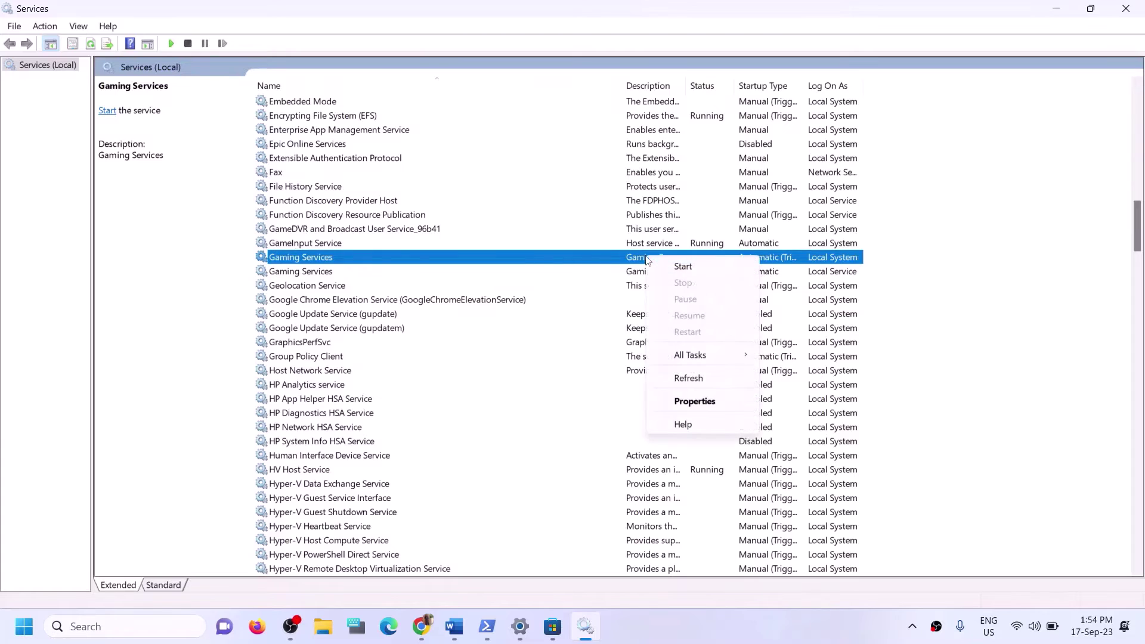
click(675, 266)
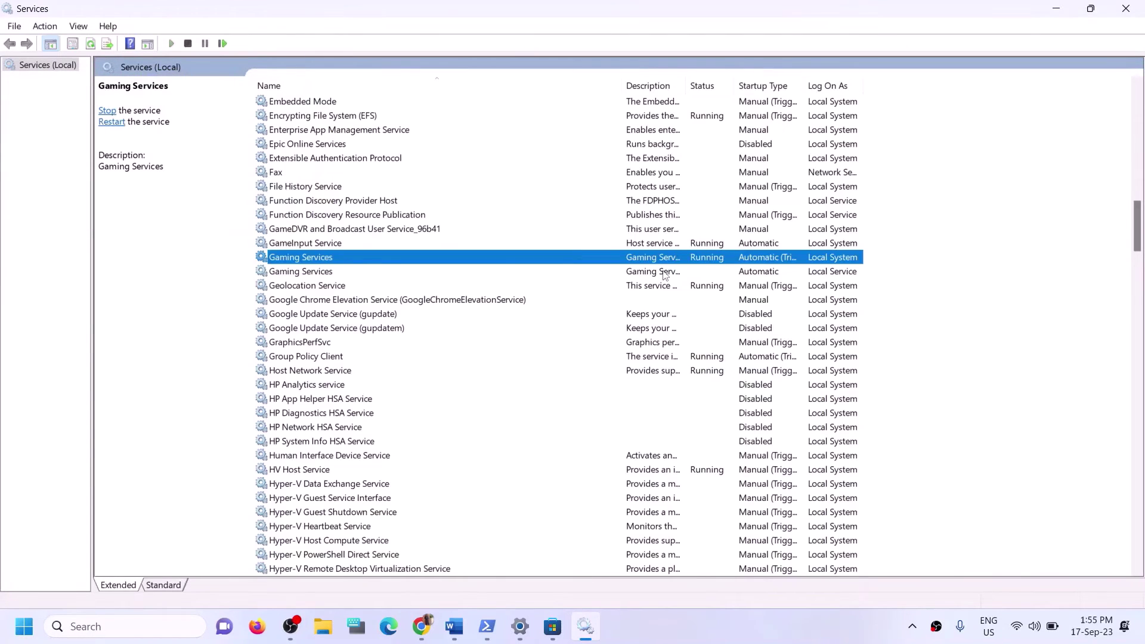
click(663, 274)
right_click(661, 275)
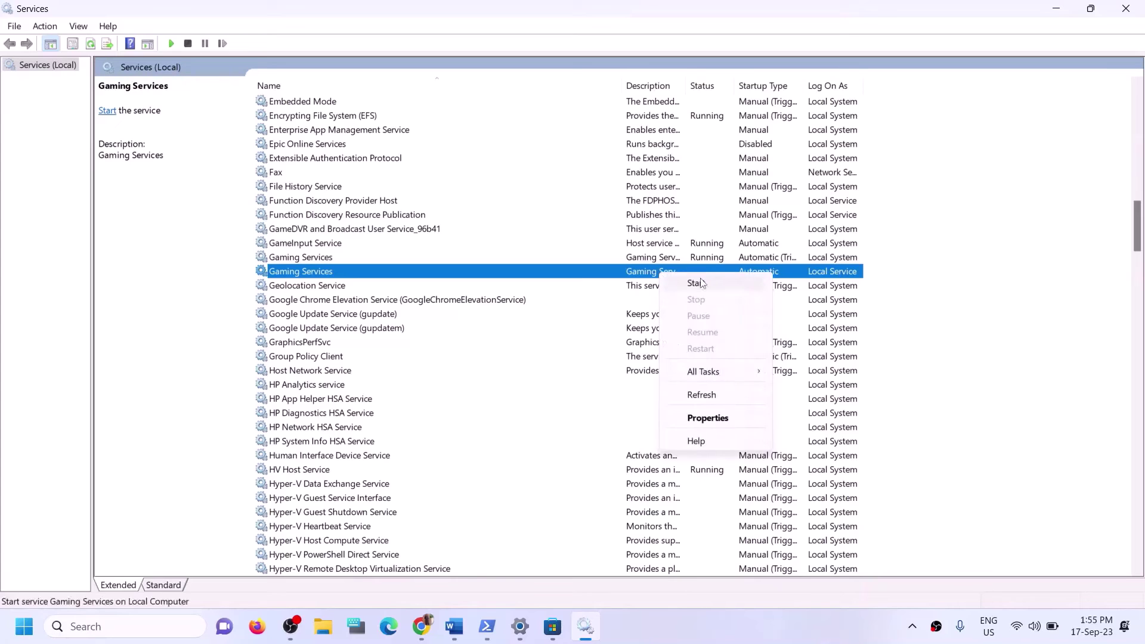
click(702, 283)
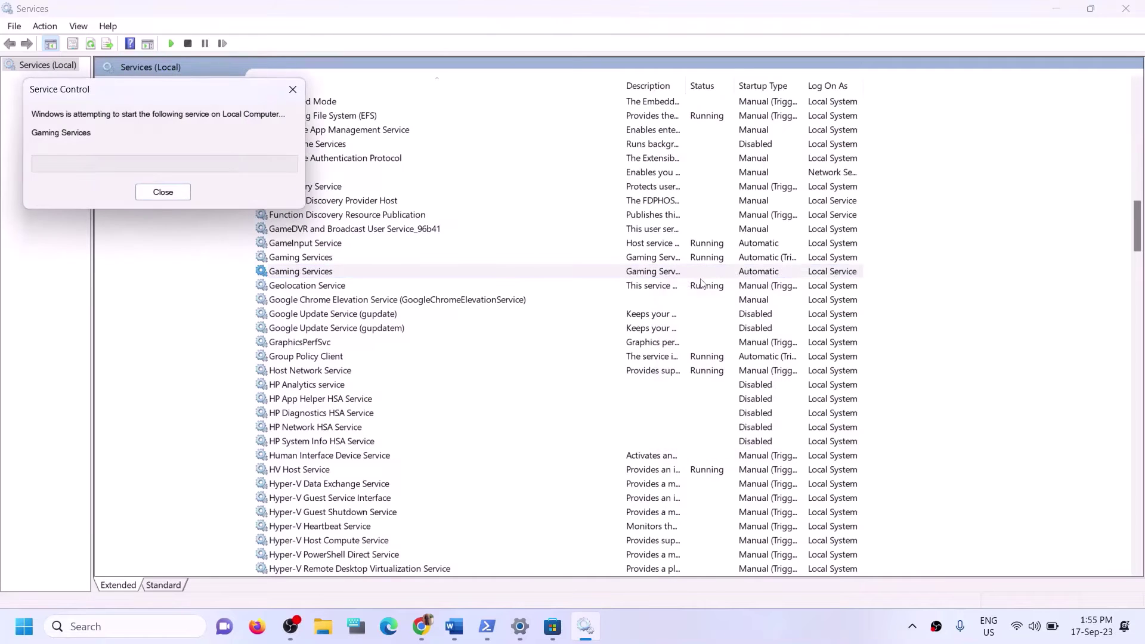
Jump to the M services and select Microsoft Store Install Service.
click(426, 272)
click(395, 257)
key(m)
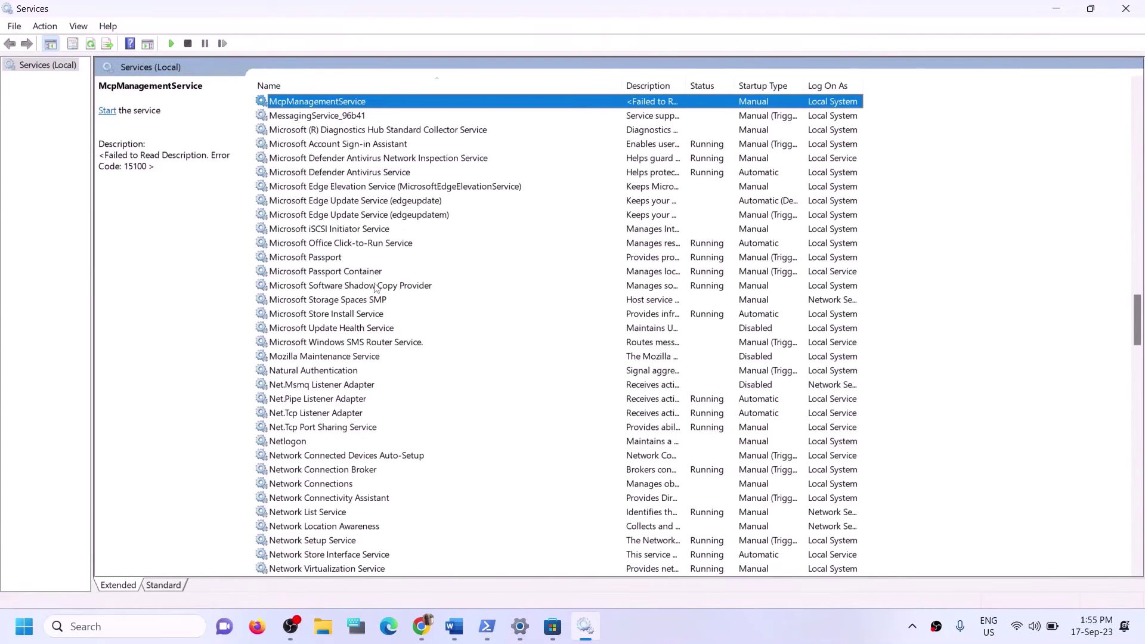
click(348, 311)
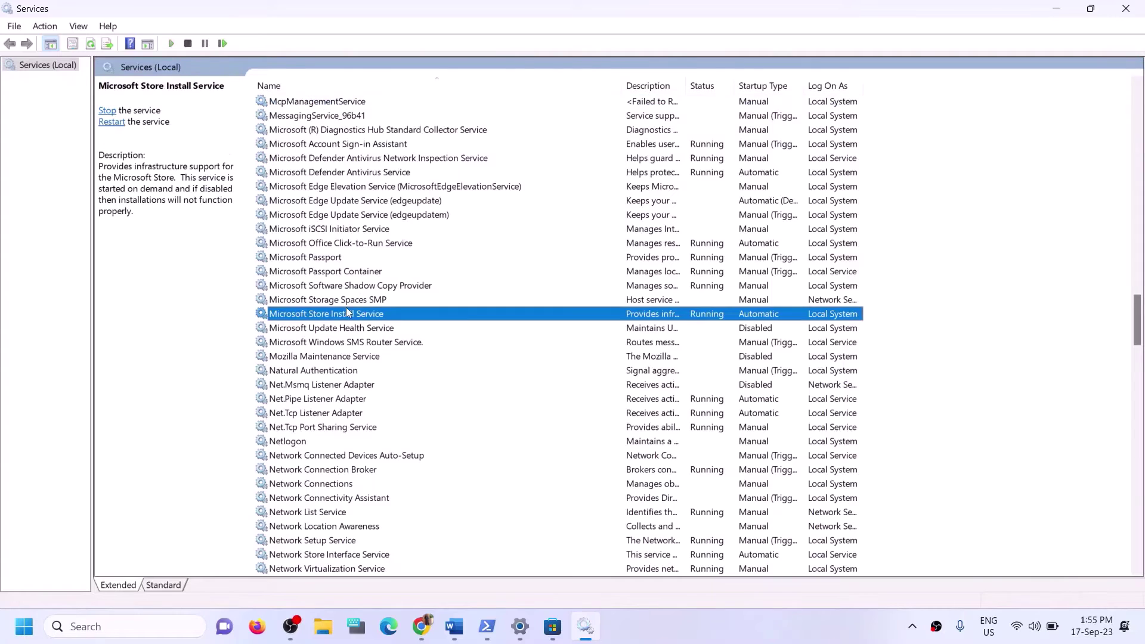
Keep Microsoft Store Install Service on Automatic startup, apply and close its properties.
double_click(463, 319)
click(554, 294)
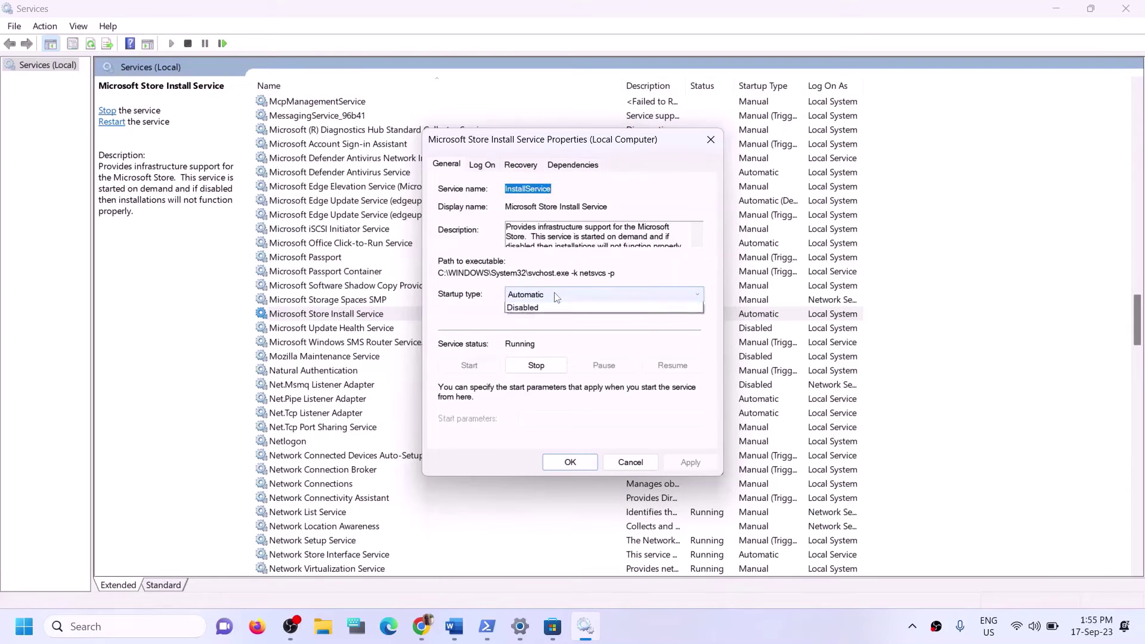
click(549, 296)
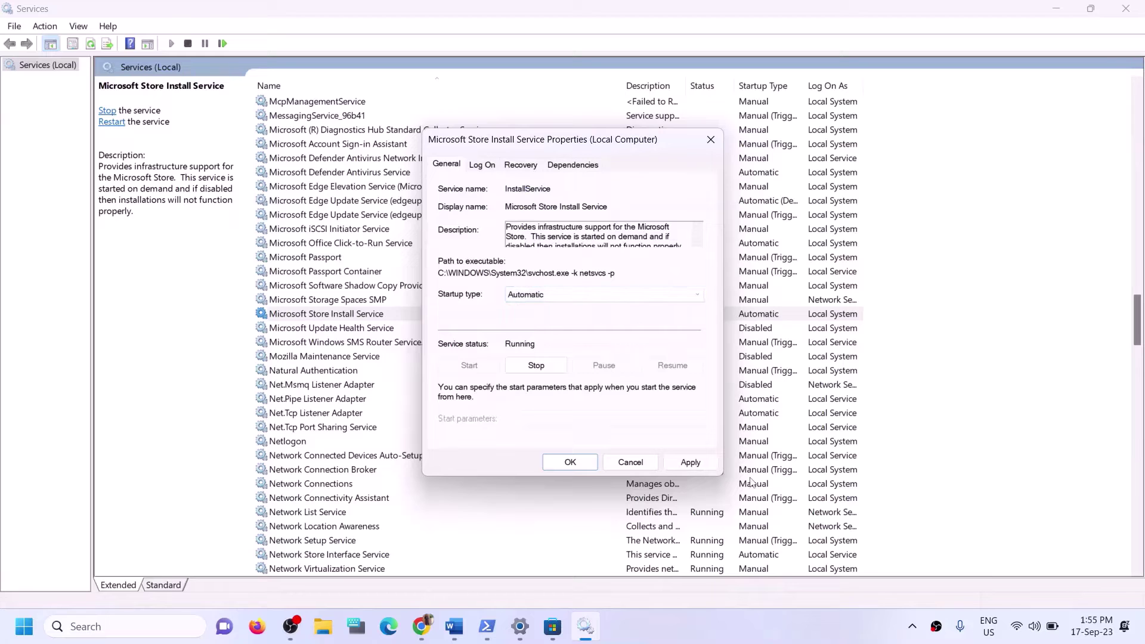
click(690, 463)
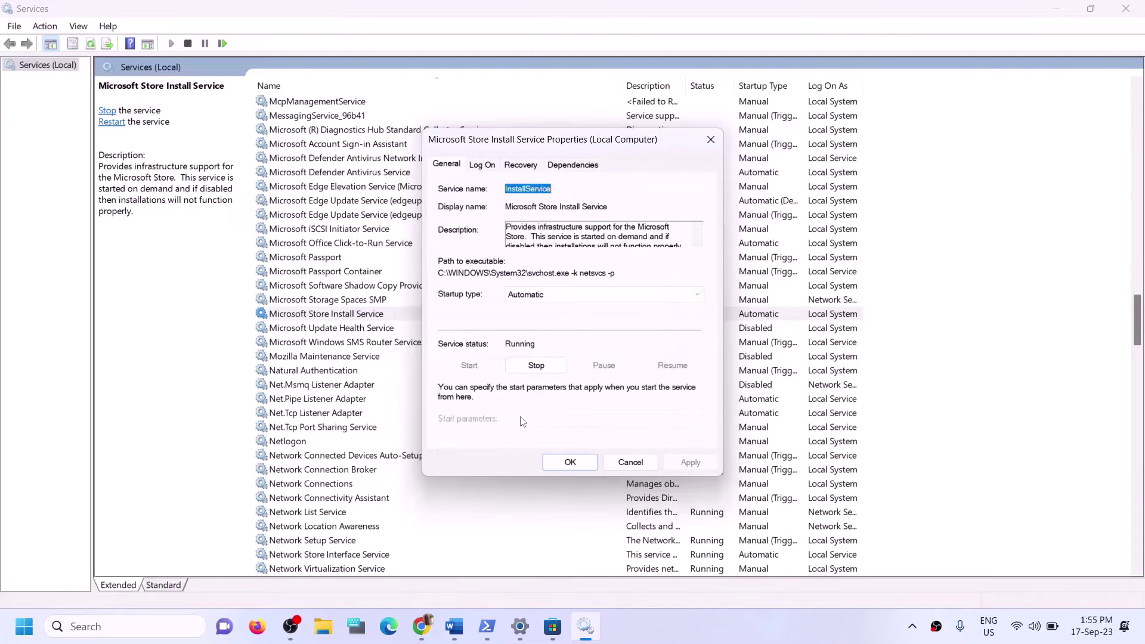
click(577, 463)
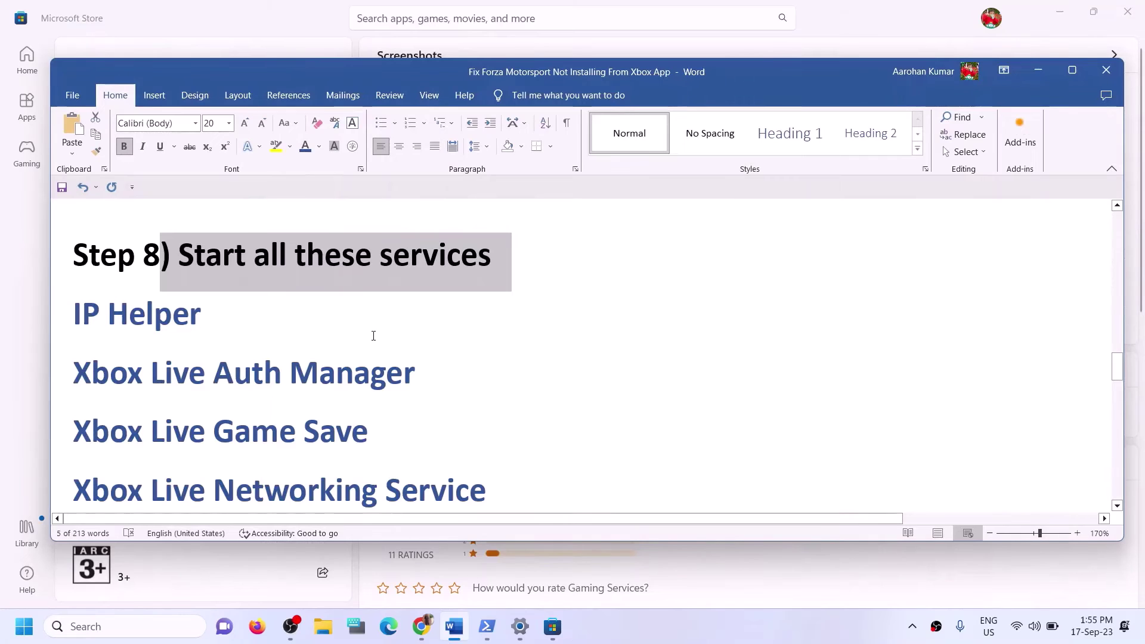
Check for updates on the Windows Update page of Settings.
scroll(354, 332, down, 6)
scroll(366, 335, down, 2)
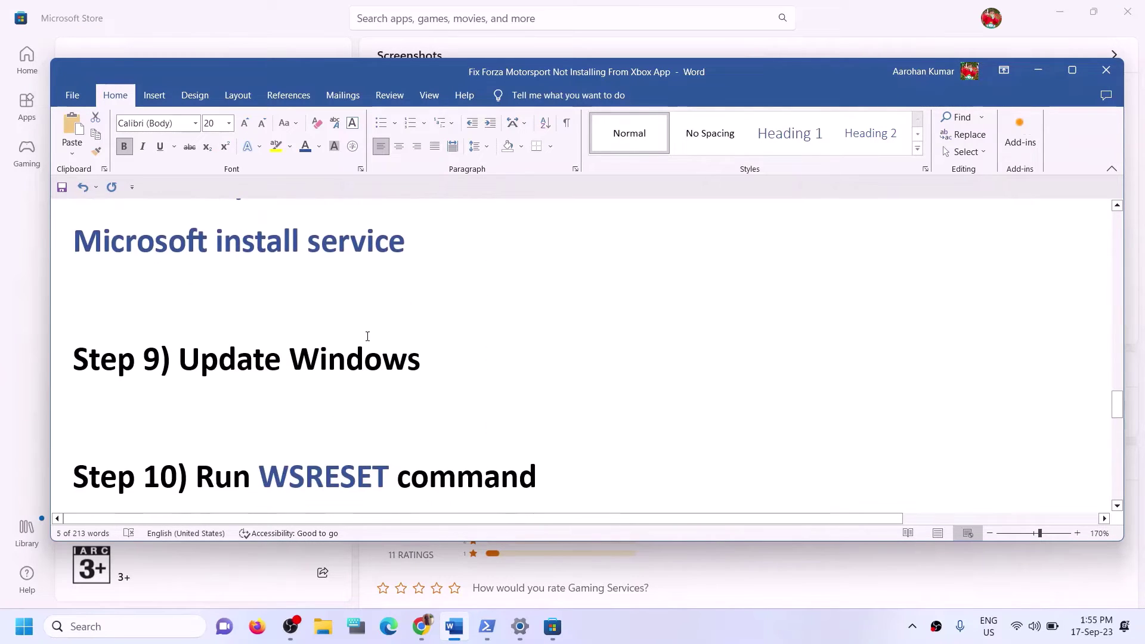
scroll(366, 335, up, 2)
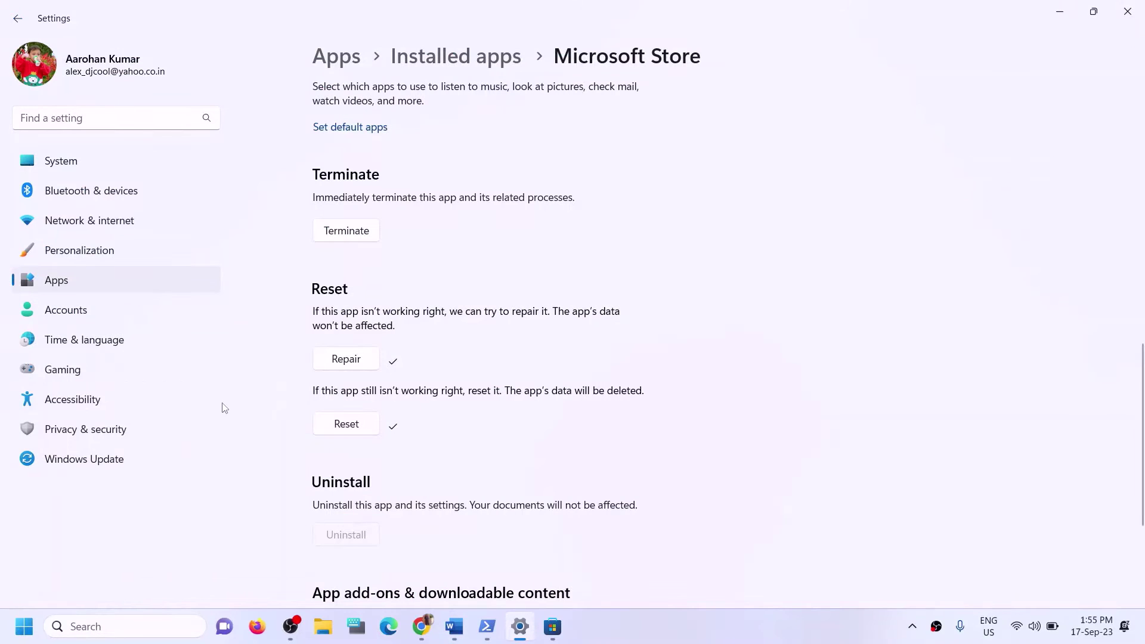
click(103, 458)
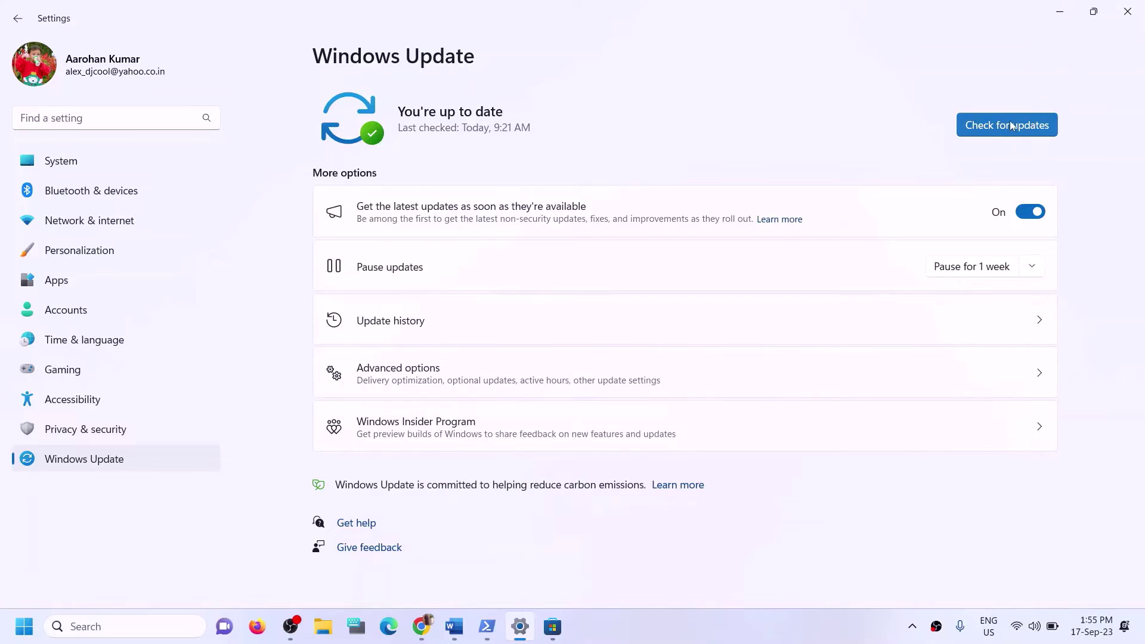
click(1010, 122)
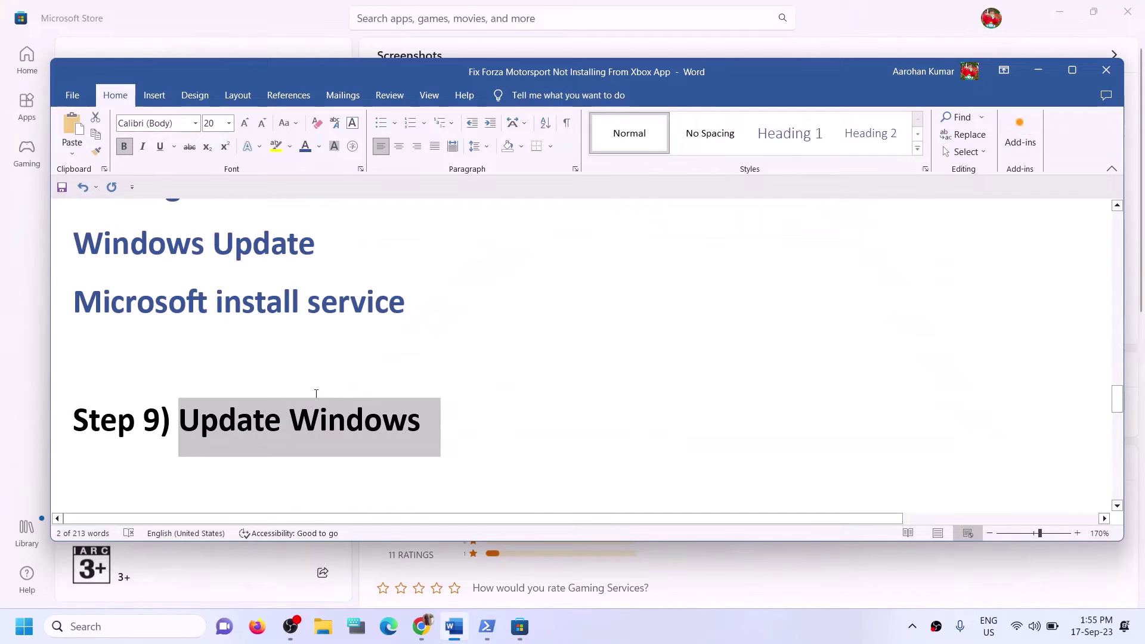
scroll(322, 399, down, 3)
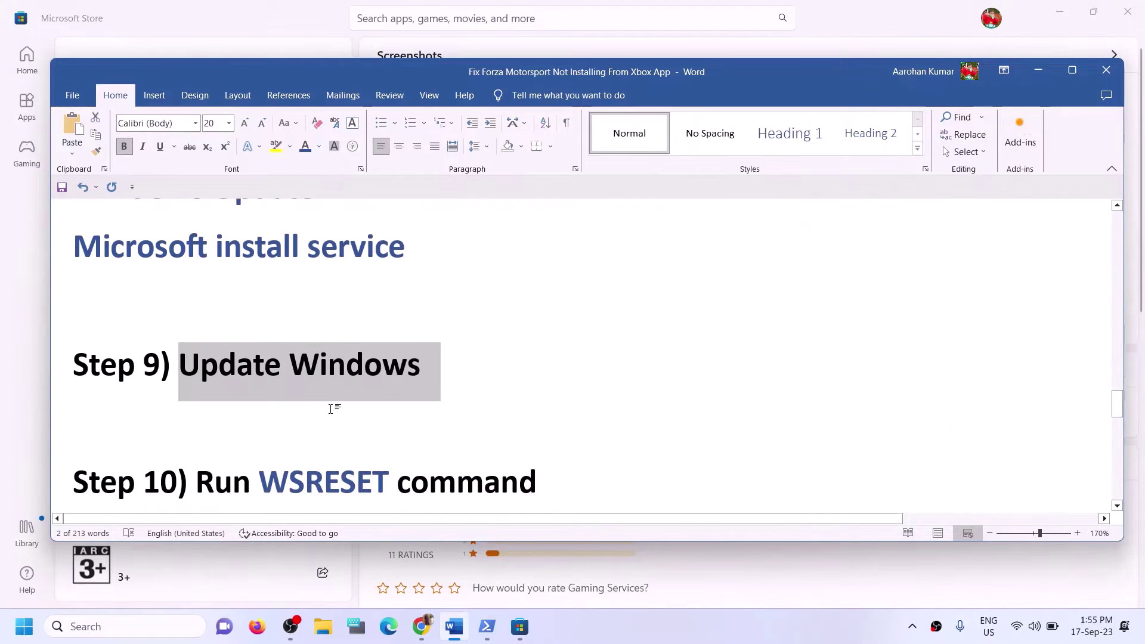
Copy WSRESET from the Word notes and run it from Windows Search.
scroll(330, 358, up, 1)
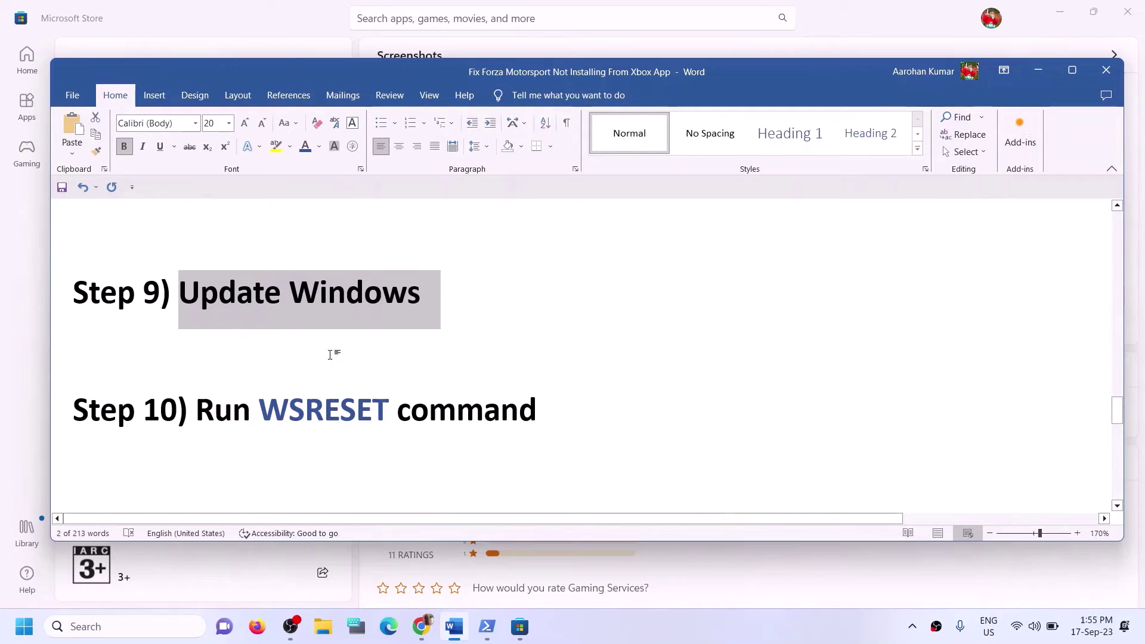
double_click(322, 410)
key(ctrl+c)
click(153, 638)
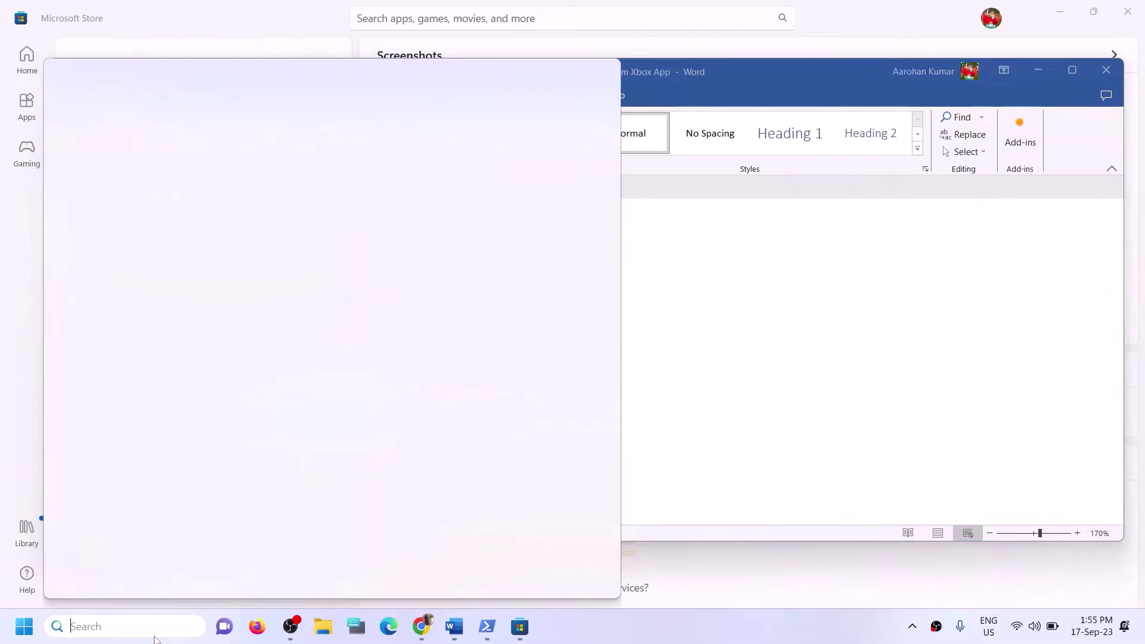
key(ctrl+v)
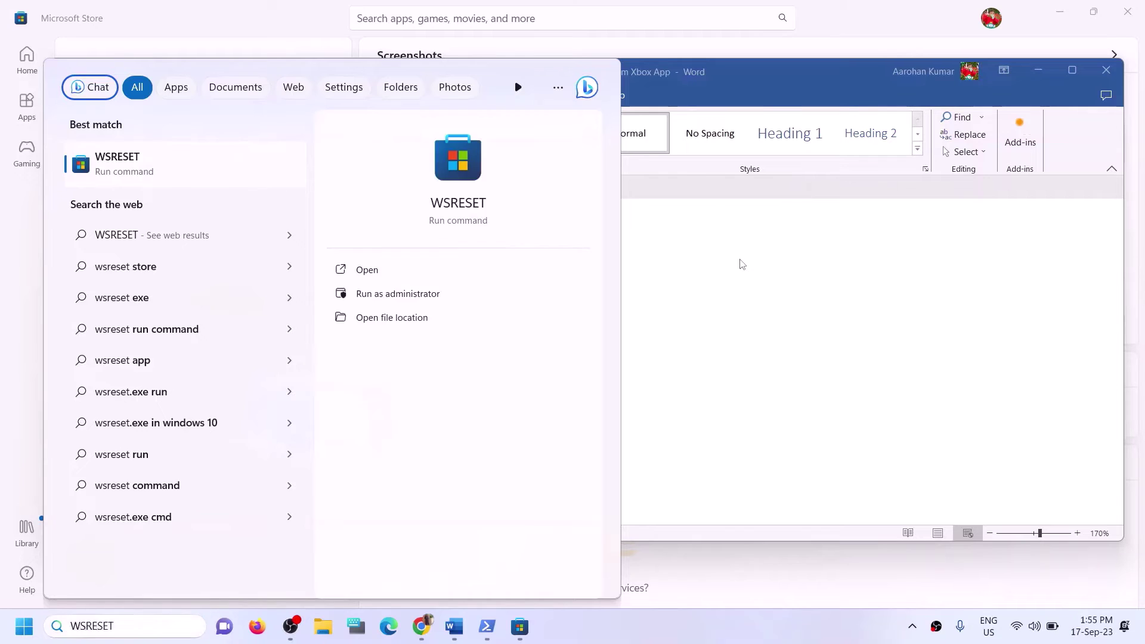
key(Return)
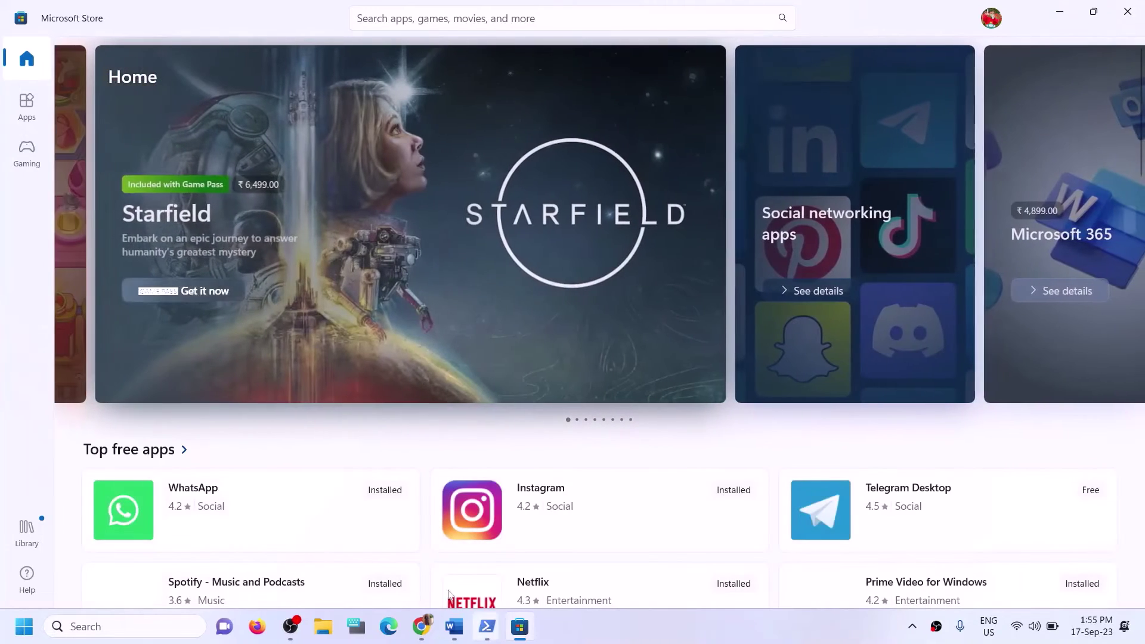
Scroll the Word guide down to Step 11 on reinstalling the Xbox app.
click(461, 632)
double_click(325, 409)
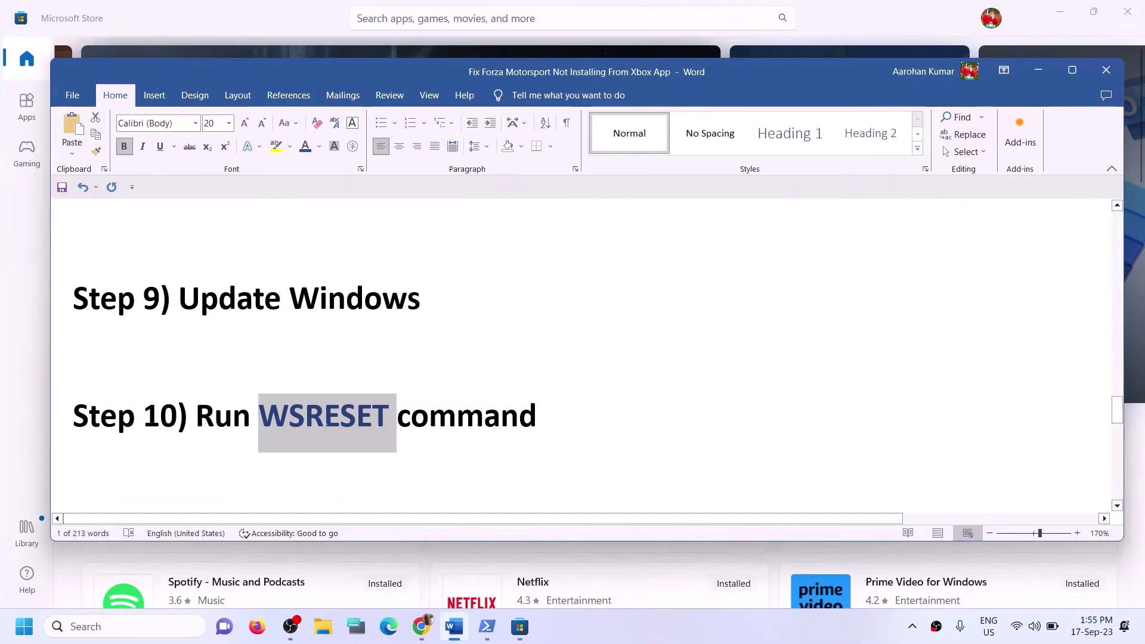
scroll(325, 431, down, 3)
scroll(325, 432, down, 1)
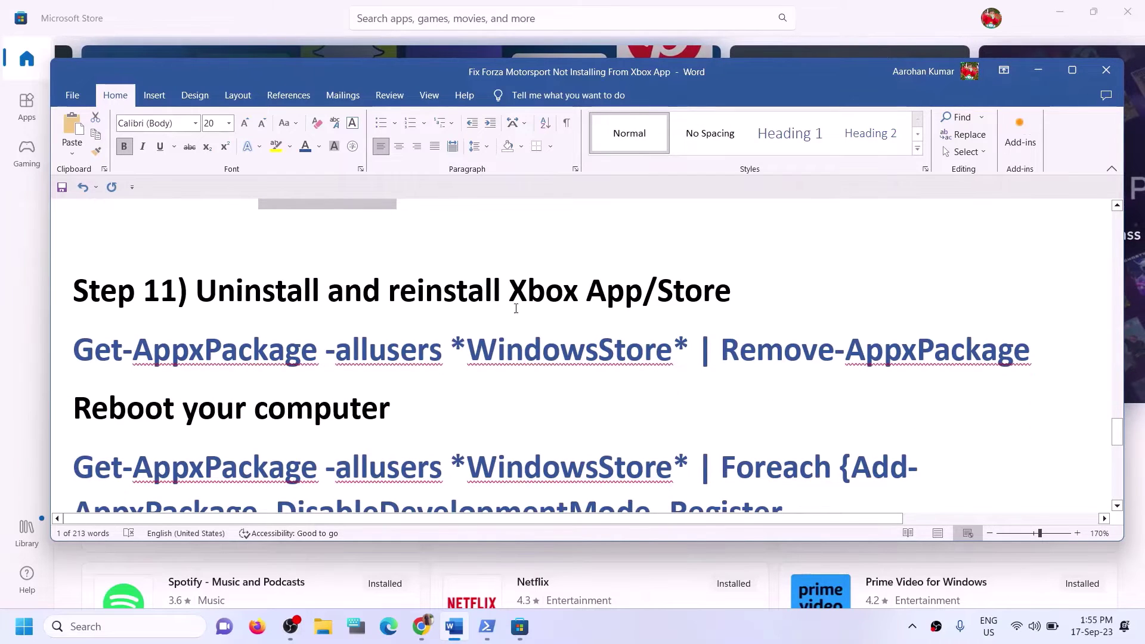
drag(492, 280, 748, 291)
click(135, 370)
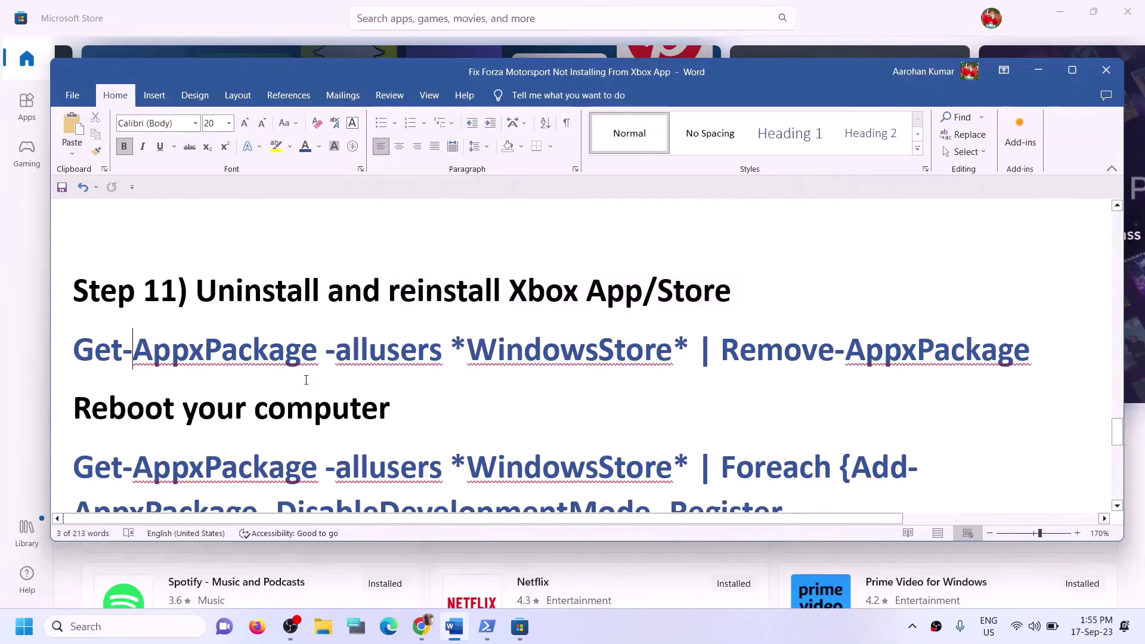
scroll(528, 378, down, 1)
scroll(531, 382, up, 1)
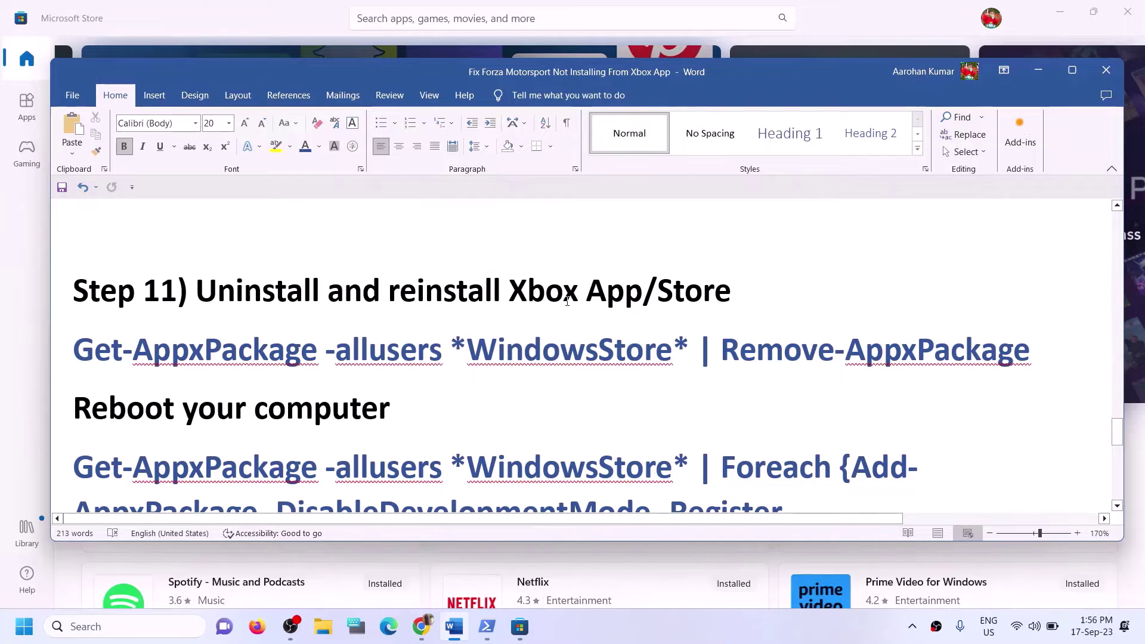
Search 'xbox' and uninstall the Xbox app.
click(118, 626)
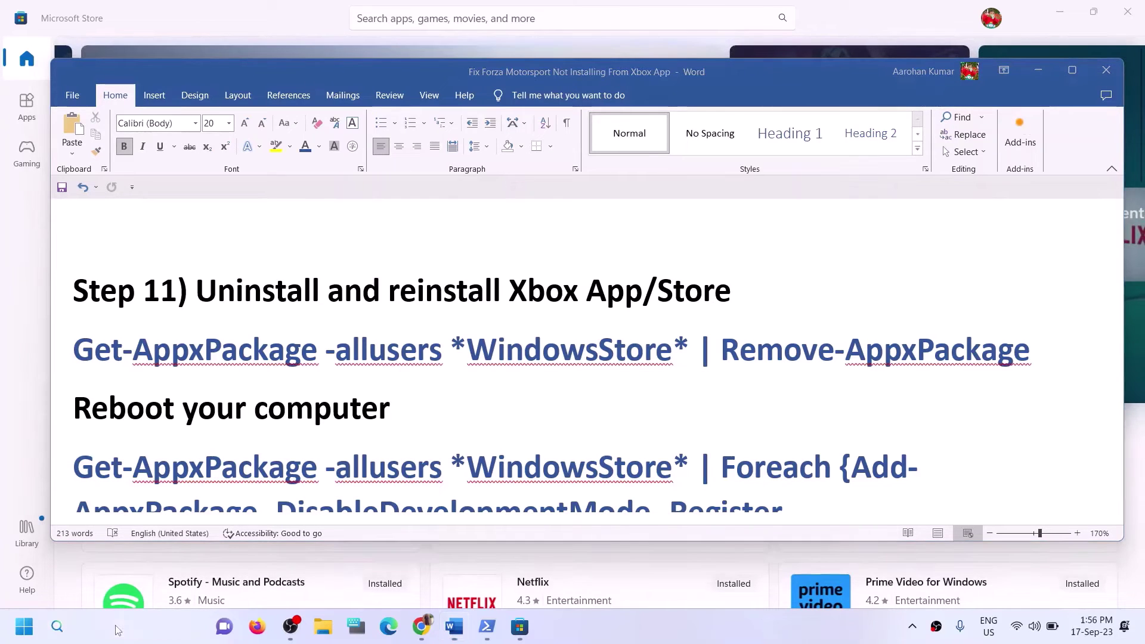
text(xbox)
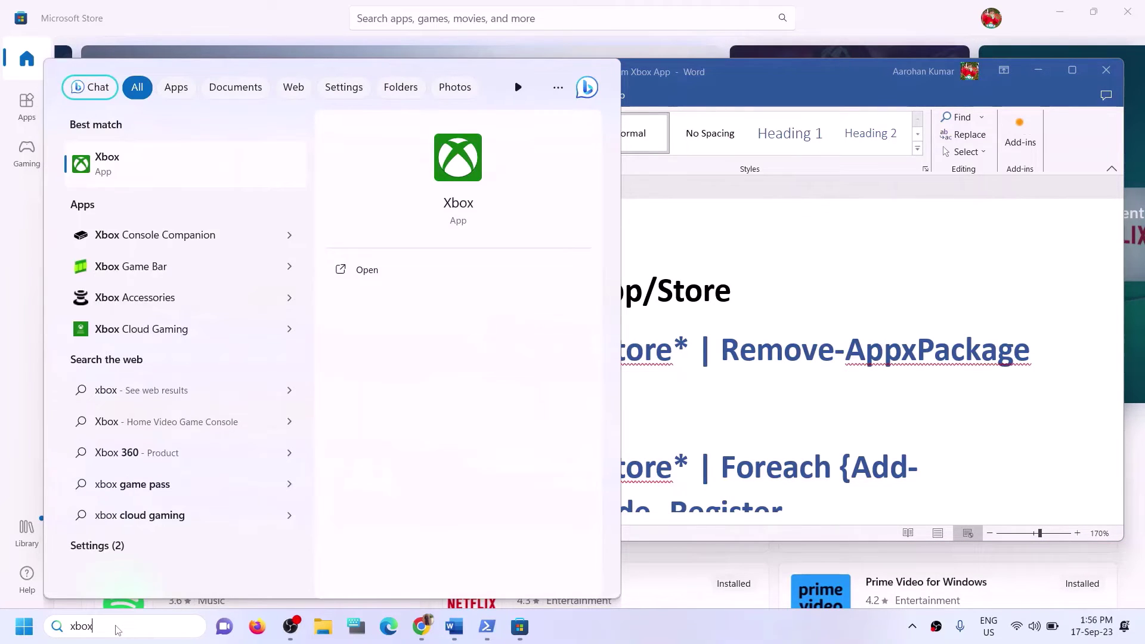
right_click(137, 177)
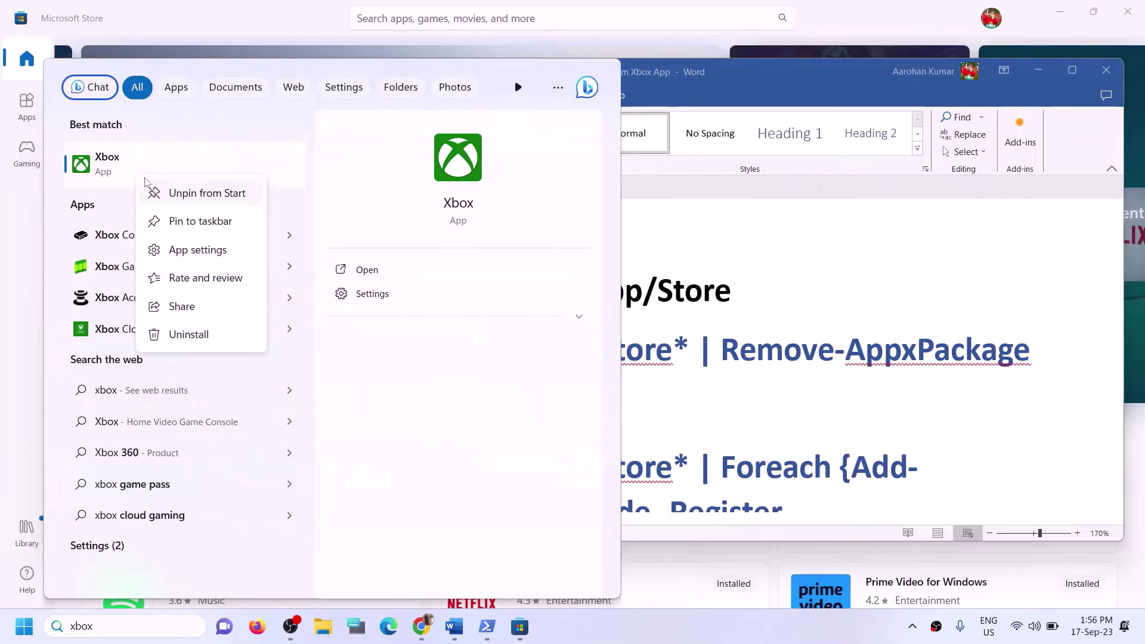
click(203, 338)
click(242, 352)
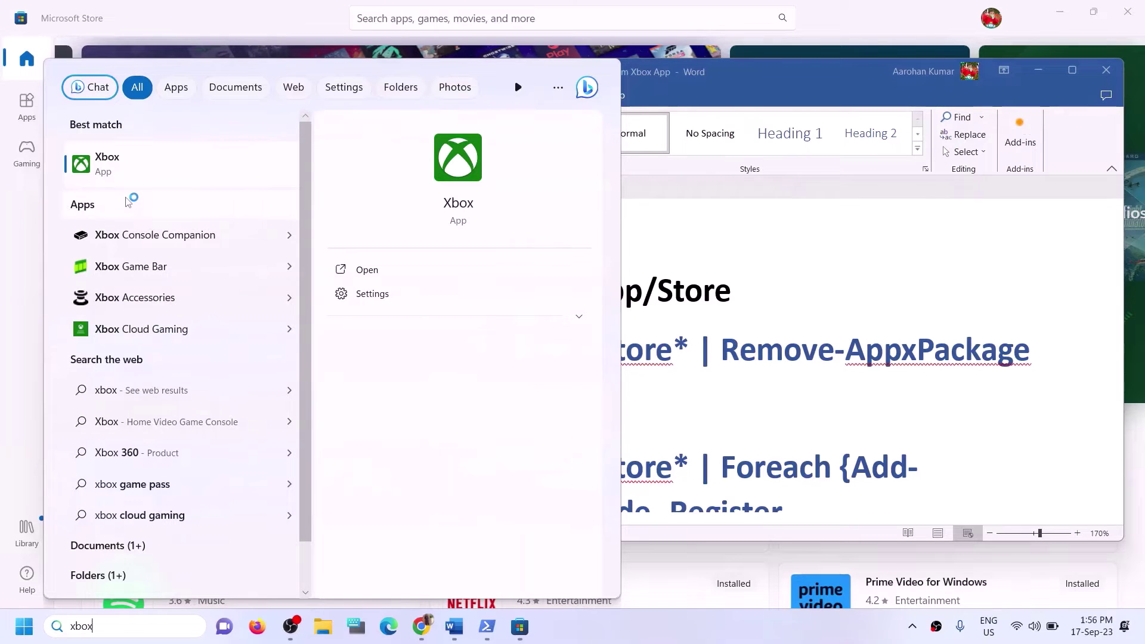
click(687, 292)
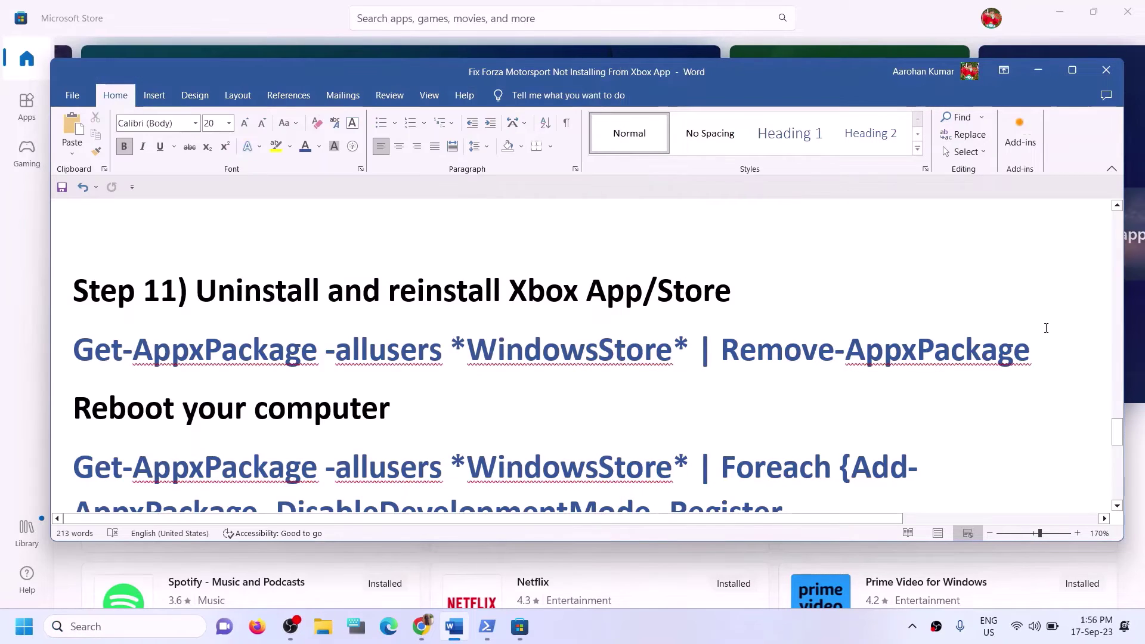
Copy the Remove-AppxPackage command line from the Word guide.
triple_click(493, 339)
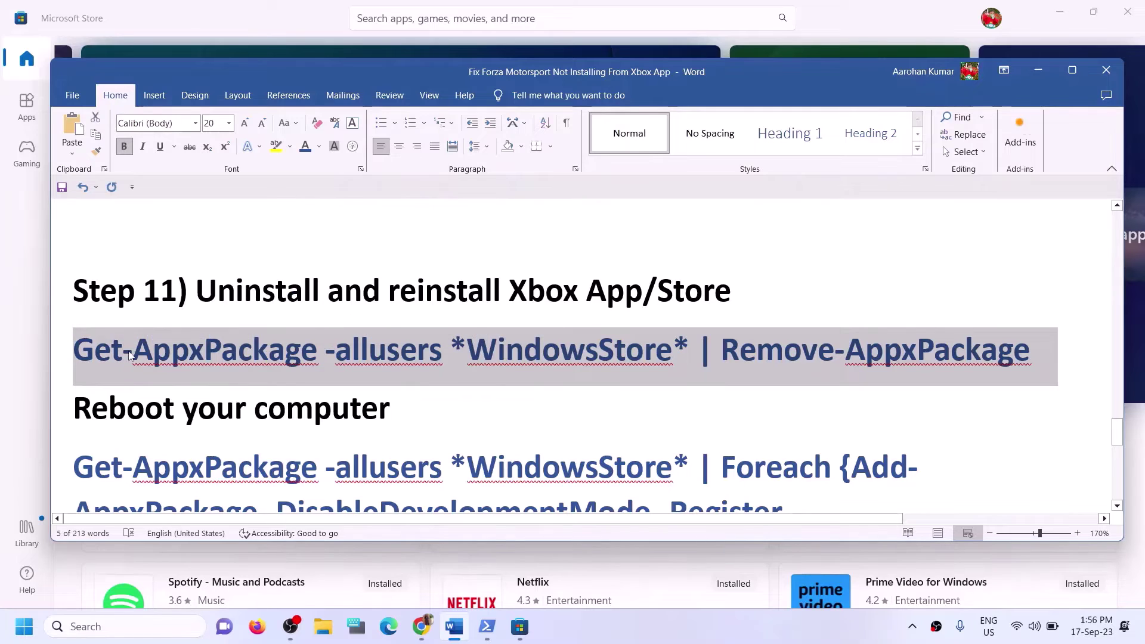
right_click(131, 351)
click(182, 410)
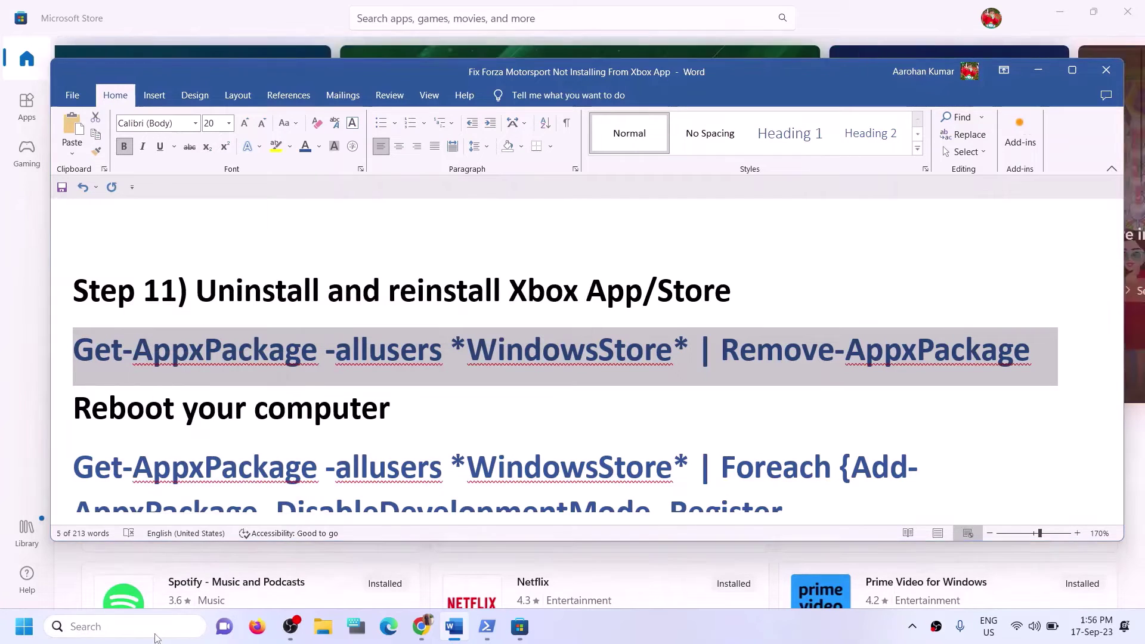
Search 'powershell' and run Windows PowerShell as administrator.
click(156, 637)
text(powe)
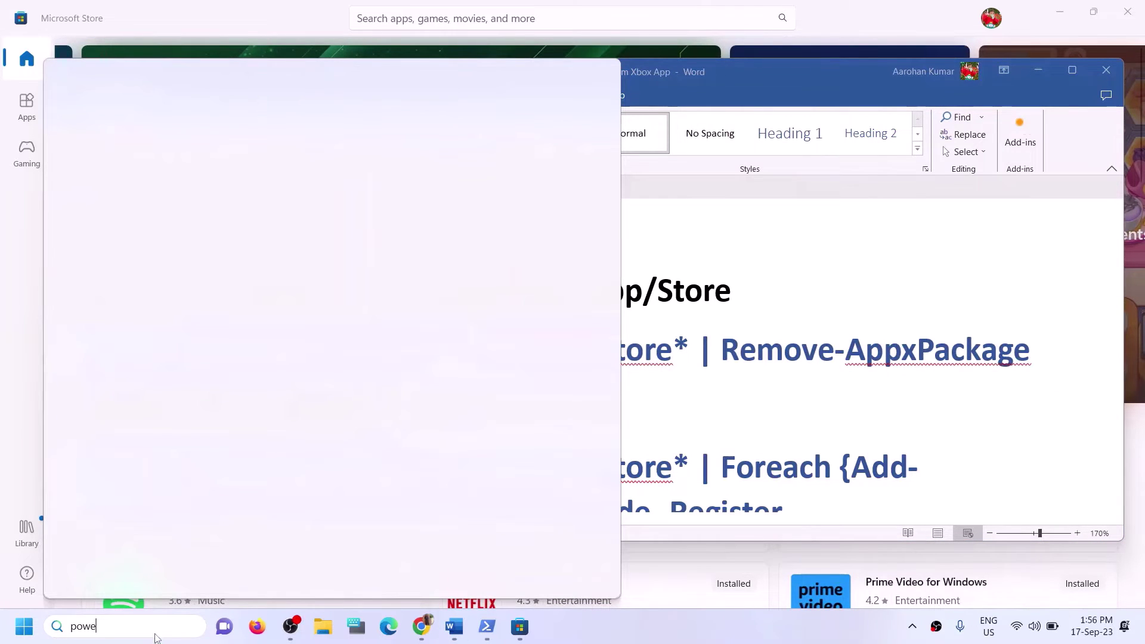
text(rshell)
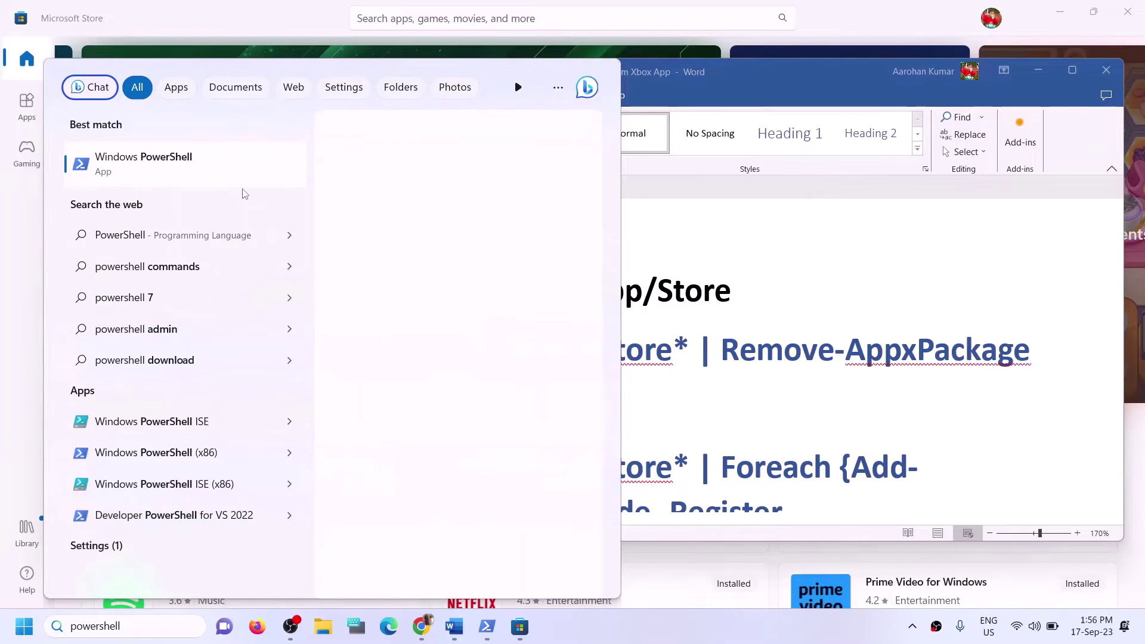
right_click(215, 169)
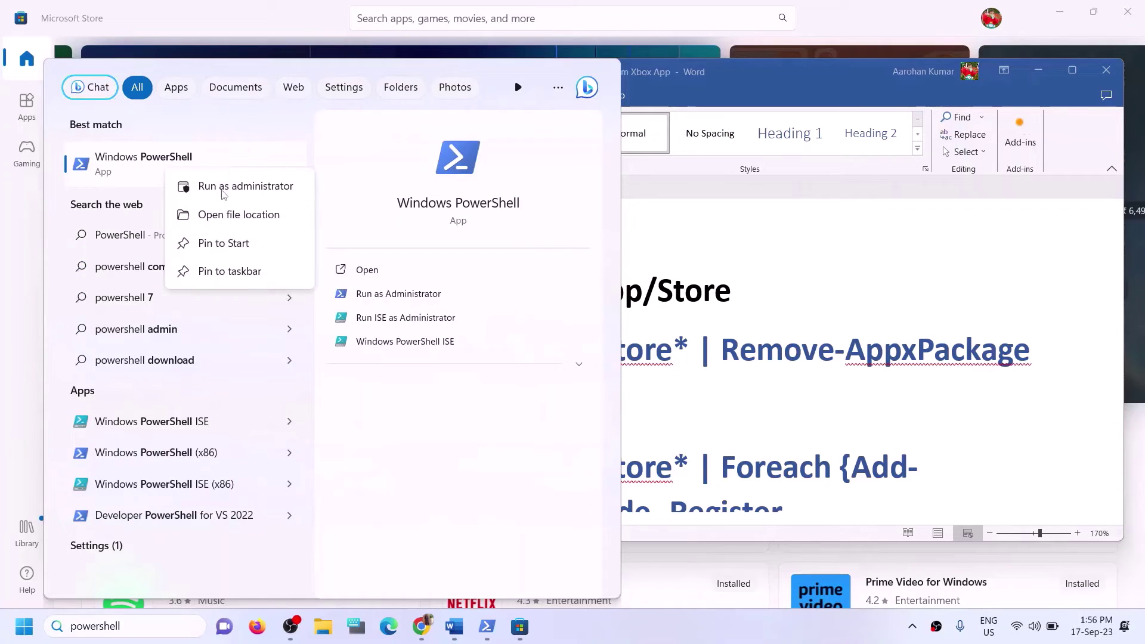
click(222, 191)
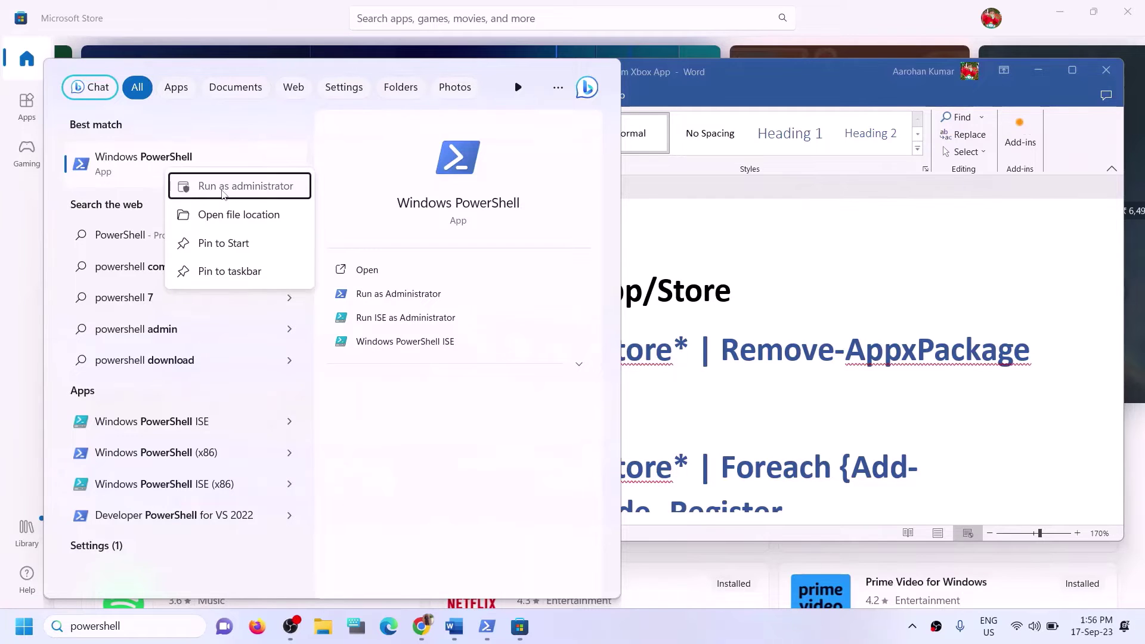
click(517, 433)
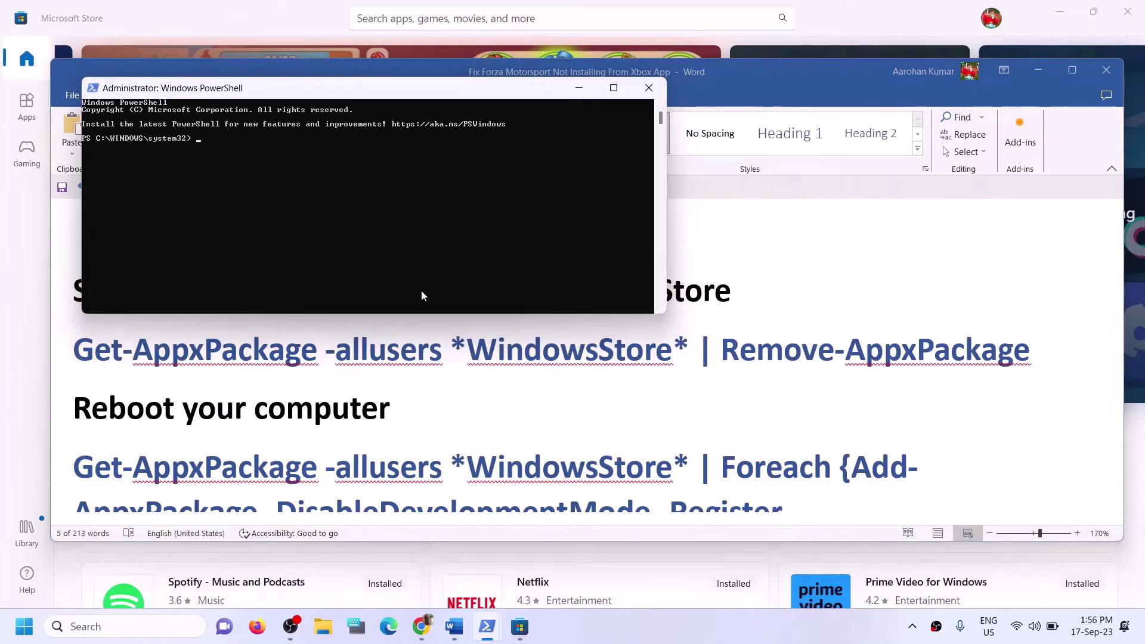
Paste the Remove-AppxPackage command in PowerShell, then select the Foreach Add-AppxPackage command in Word.
right_click(421, 291)
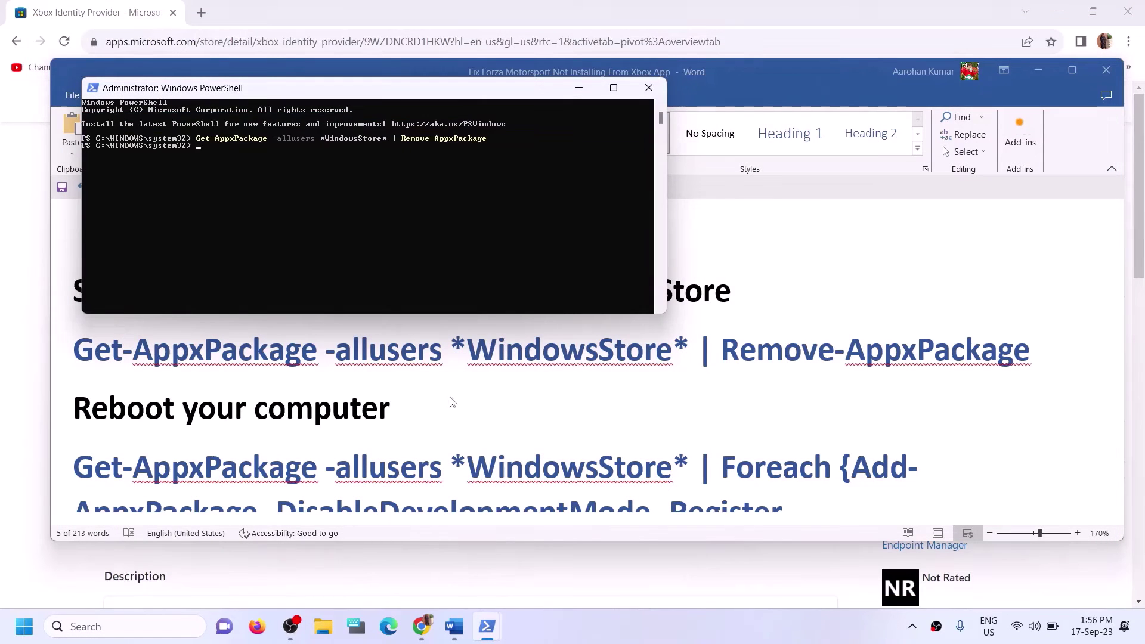
key(alt+Tab)
scroll(181, 386, down, 1)
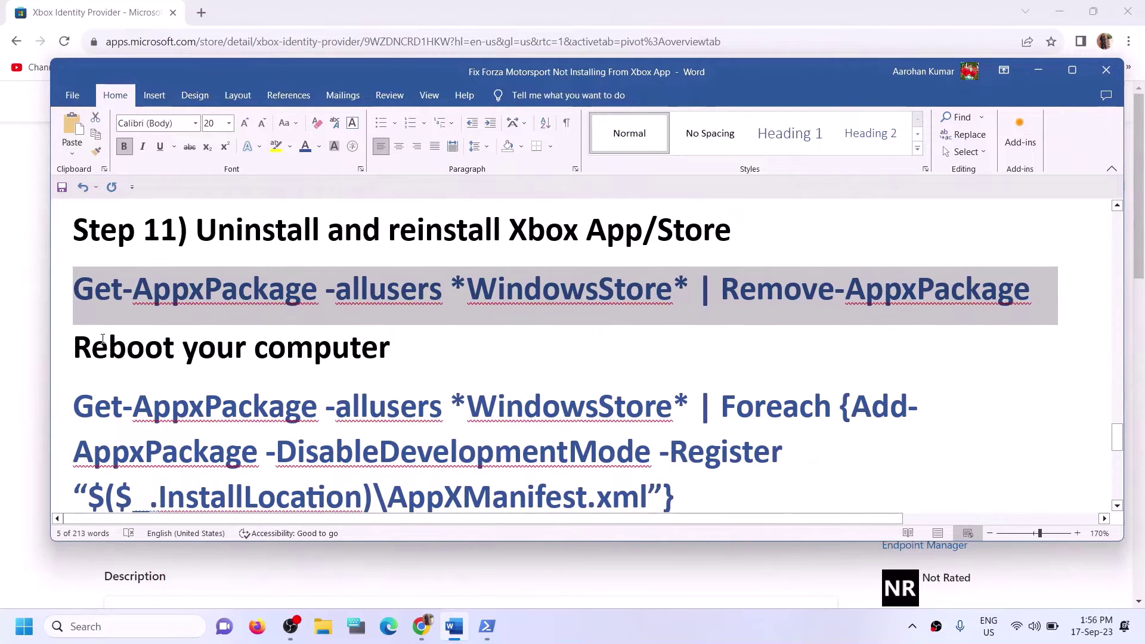
drag(103, 338, 424, 343)
scroll(424, 351, down, 1)
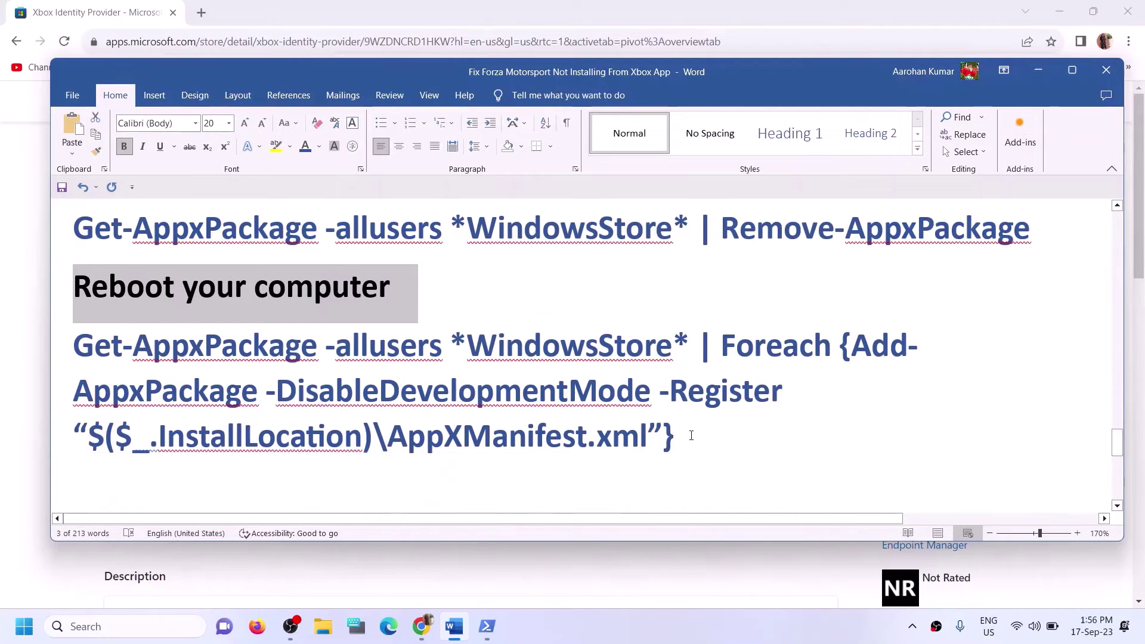
drag(691, 435, 104, 354)
Paste and run the Foreach Add-AppxPackage re-register command in PowerShell.
mouse_move(487, 626)
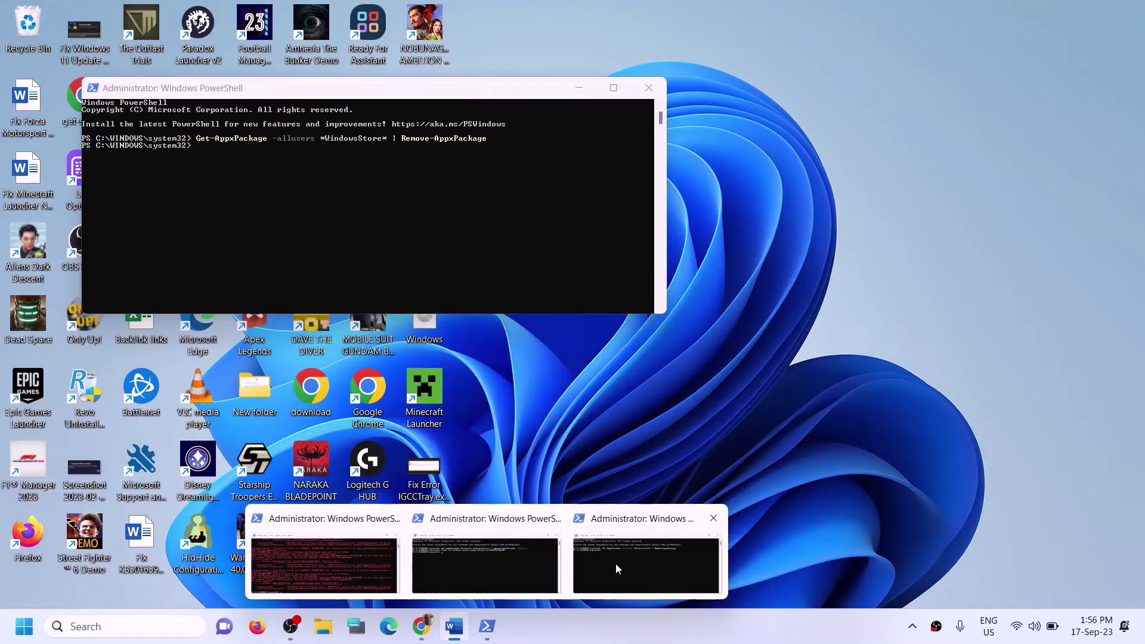
click(615, 562)
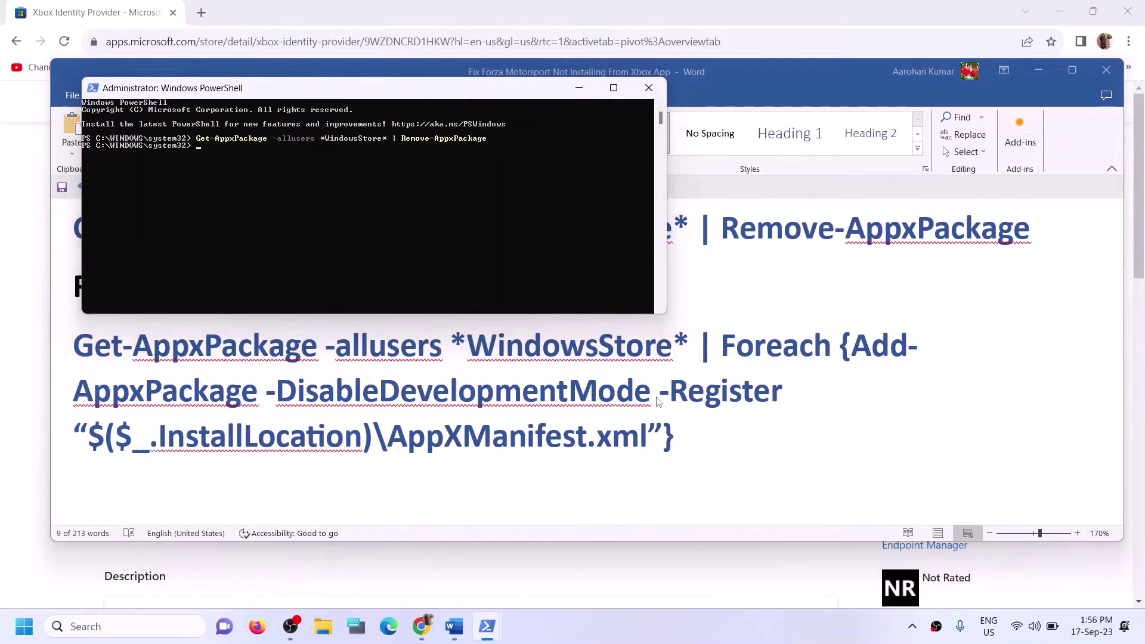
click(453, 626)
drag(125, 289, 415, 292)
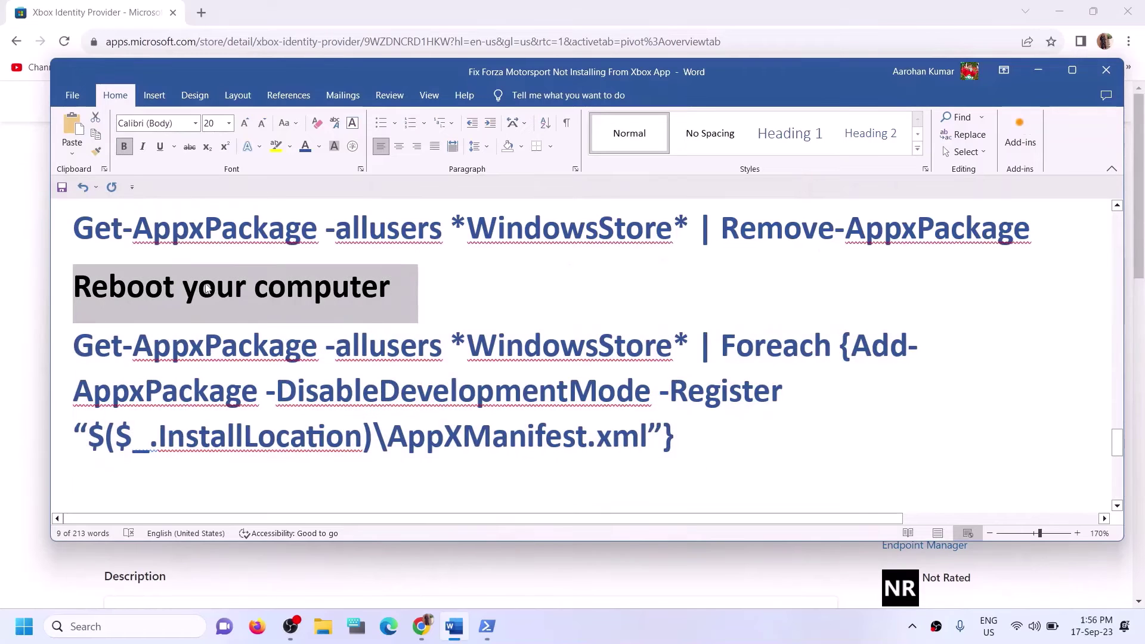
mouse_move(479, 629)
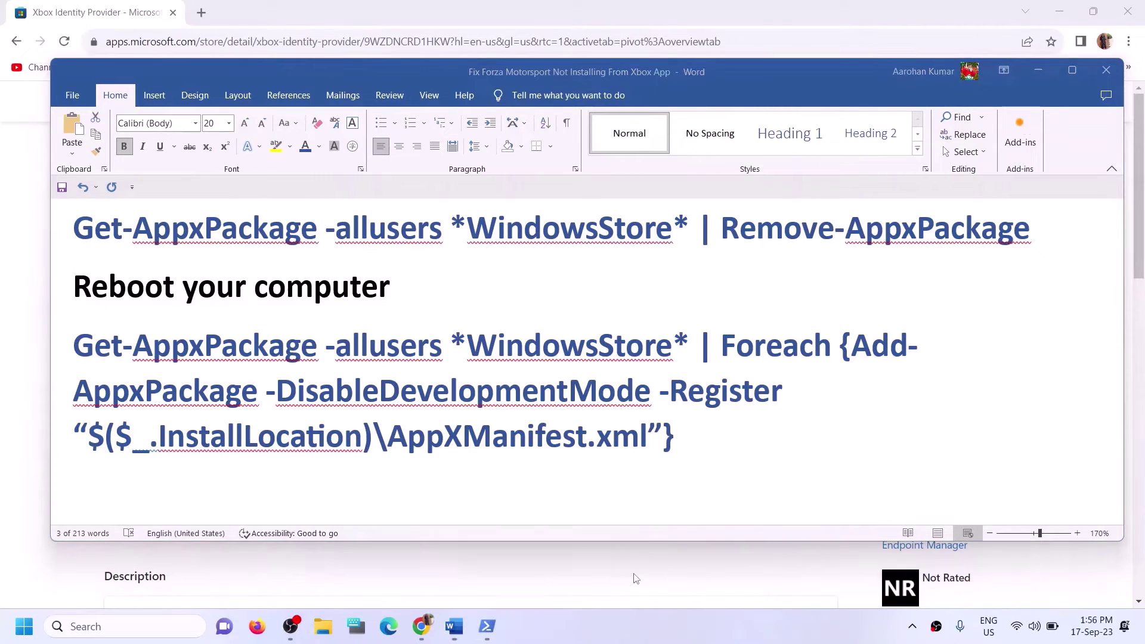
click(613, 560)
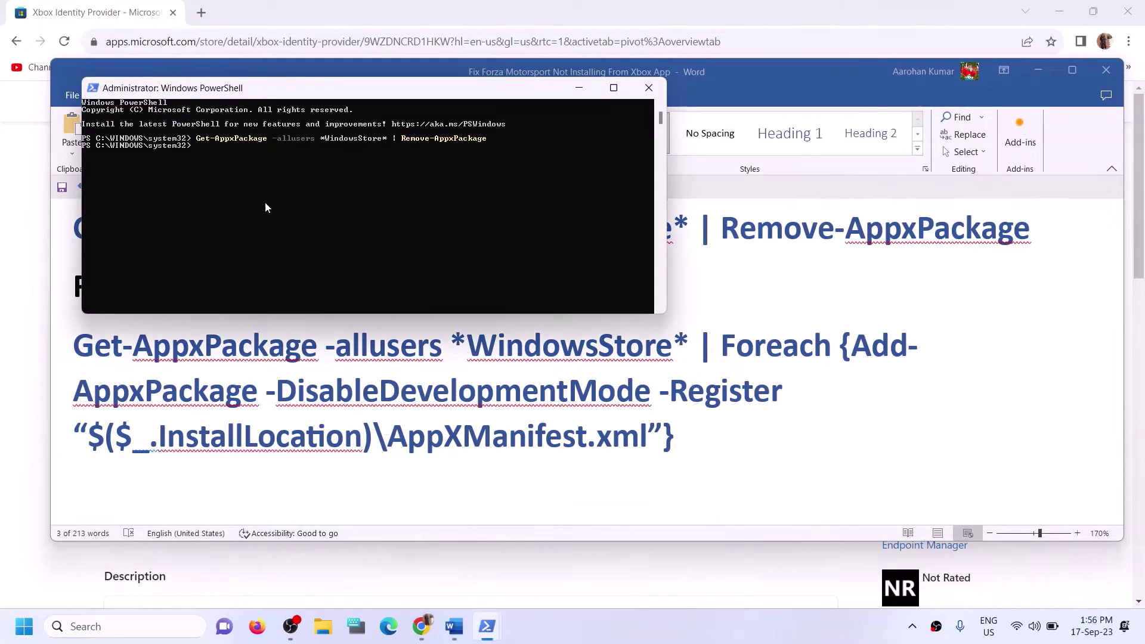
right_click(229, 180)
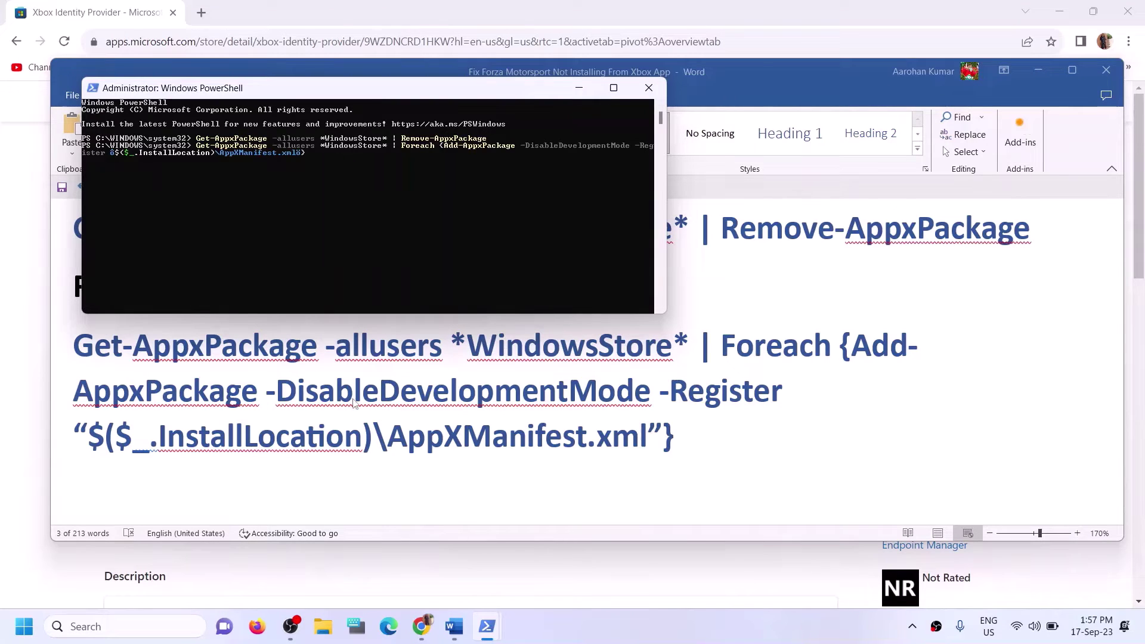
key(Return)
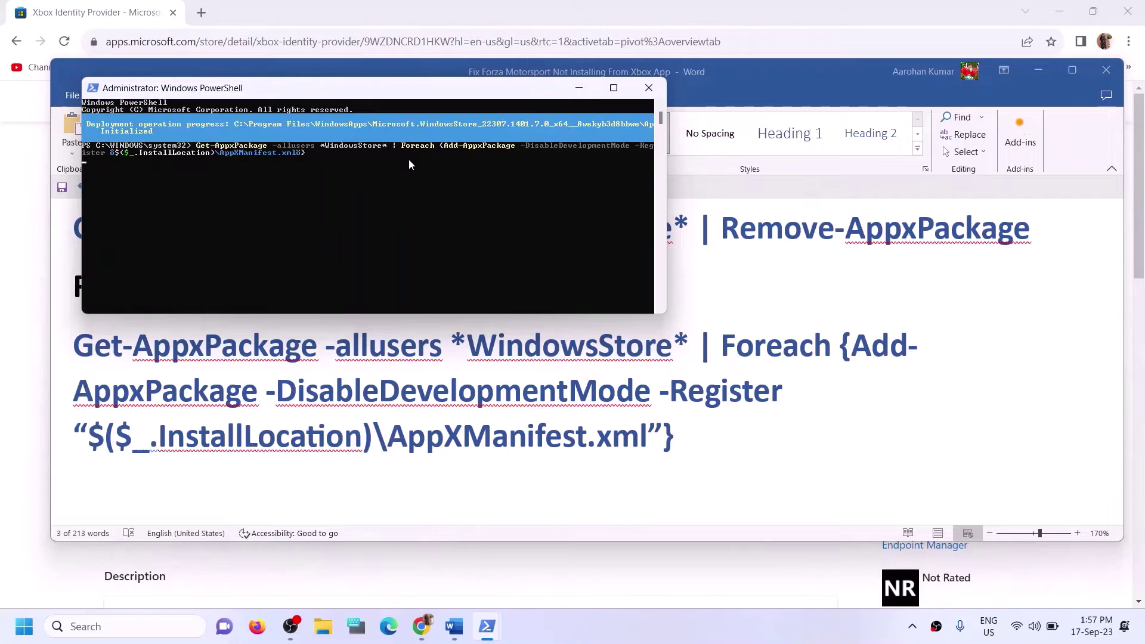
click(112, 626)
Search 'store' and launch the Microsoft Store app.
text(sto)
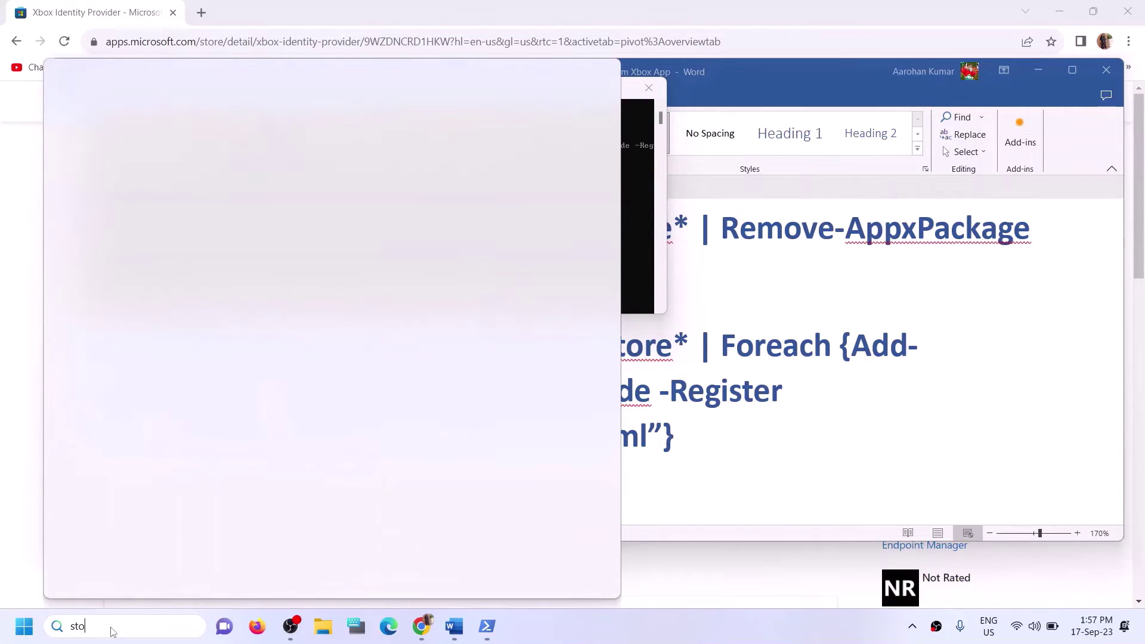
text(re)
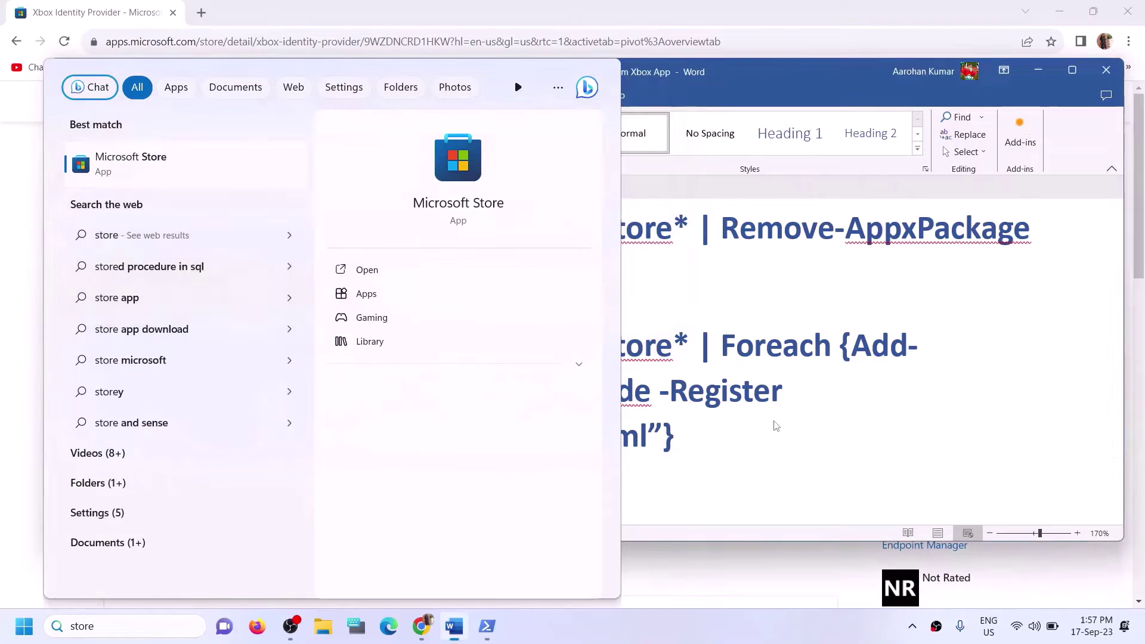
click(775, 426)
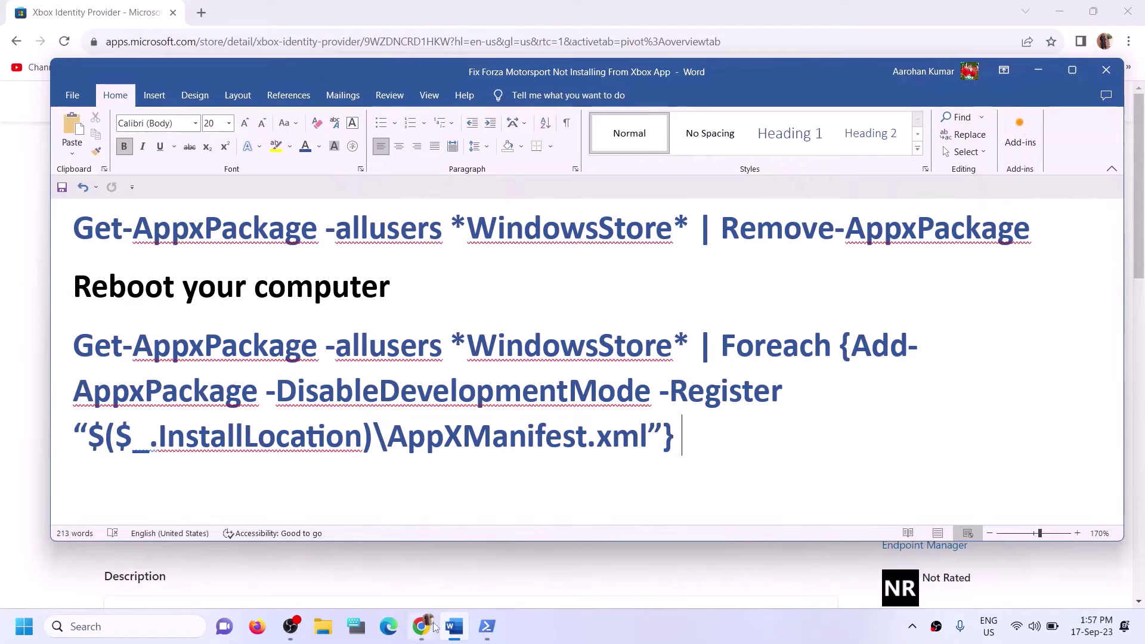
click(140, 624)
text(s)
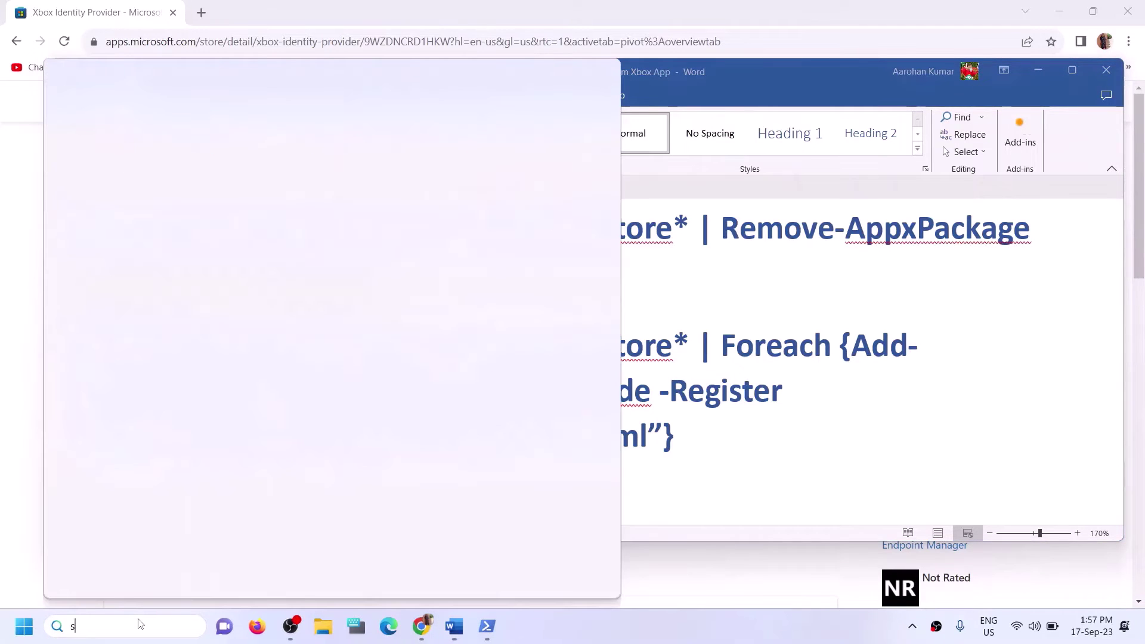
text(tore)
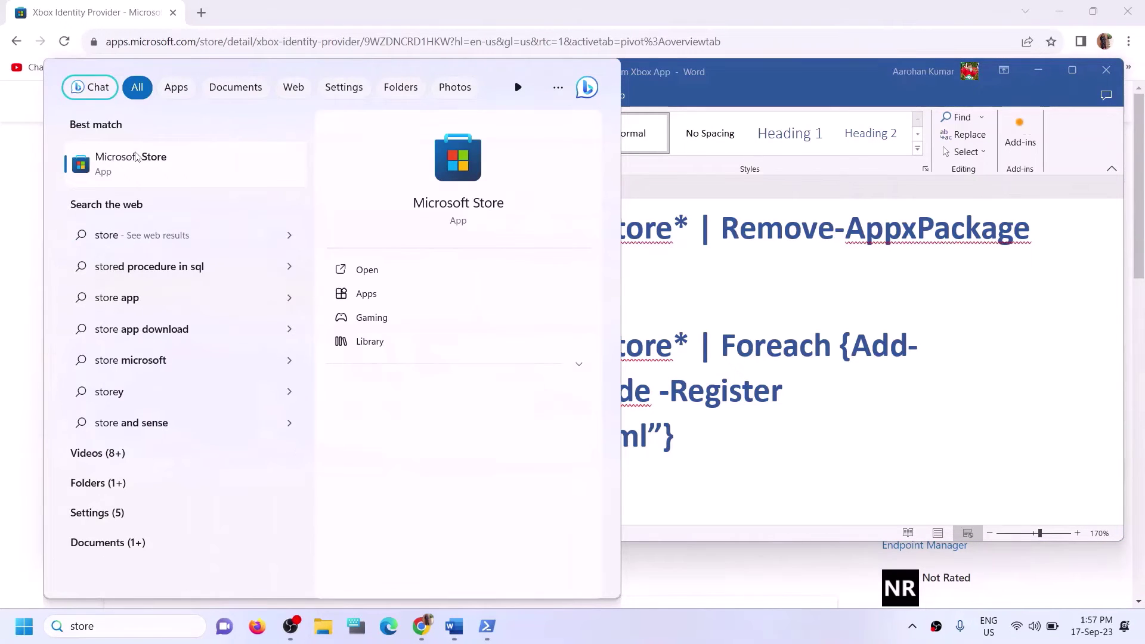
click(476, 162)
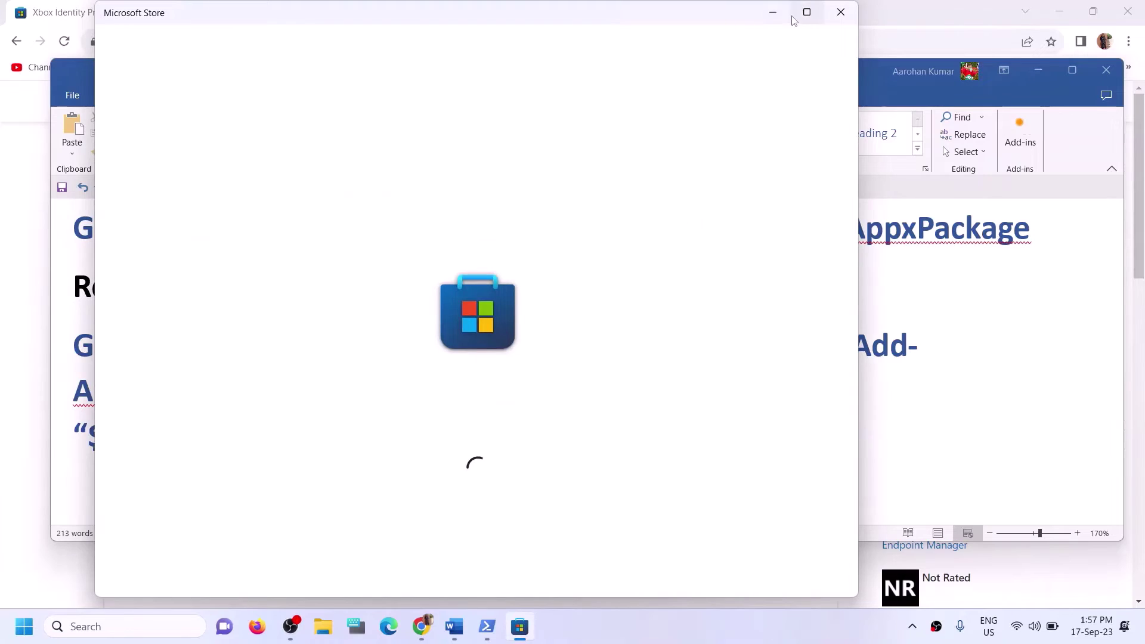
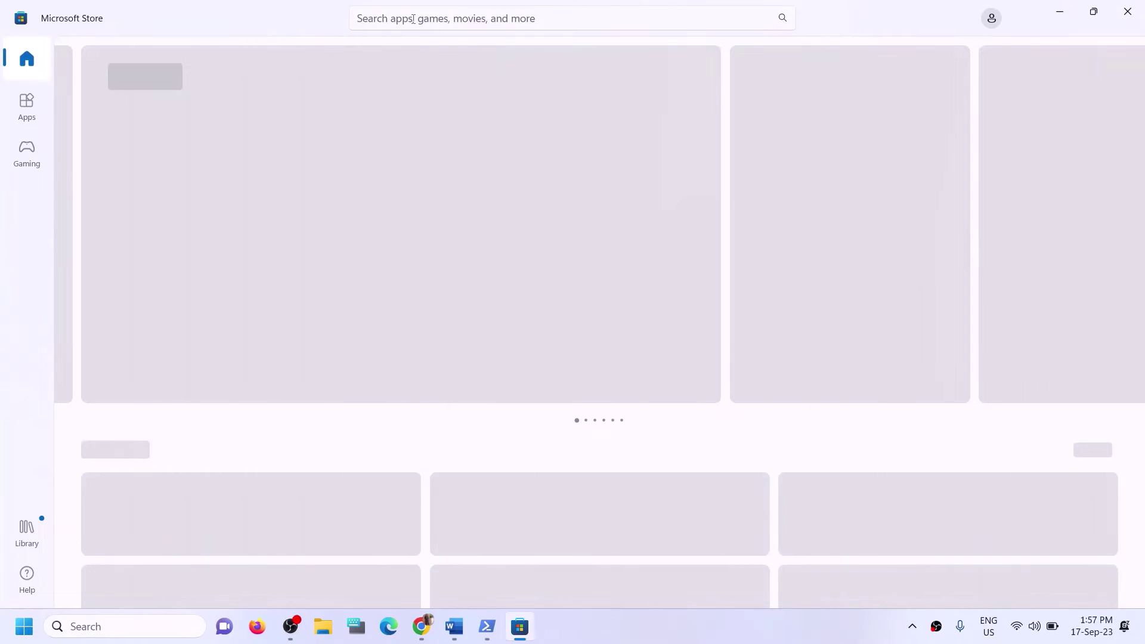
Search the Store for 'xbox' and install the Xbox app, approving the permission prompt.
click(412, 18)
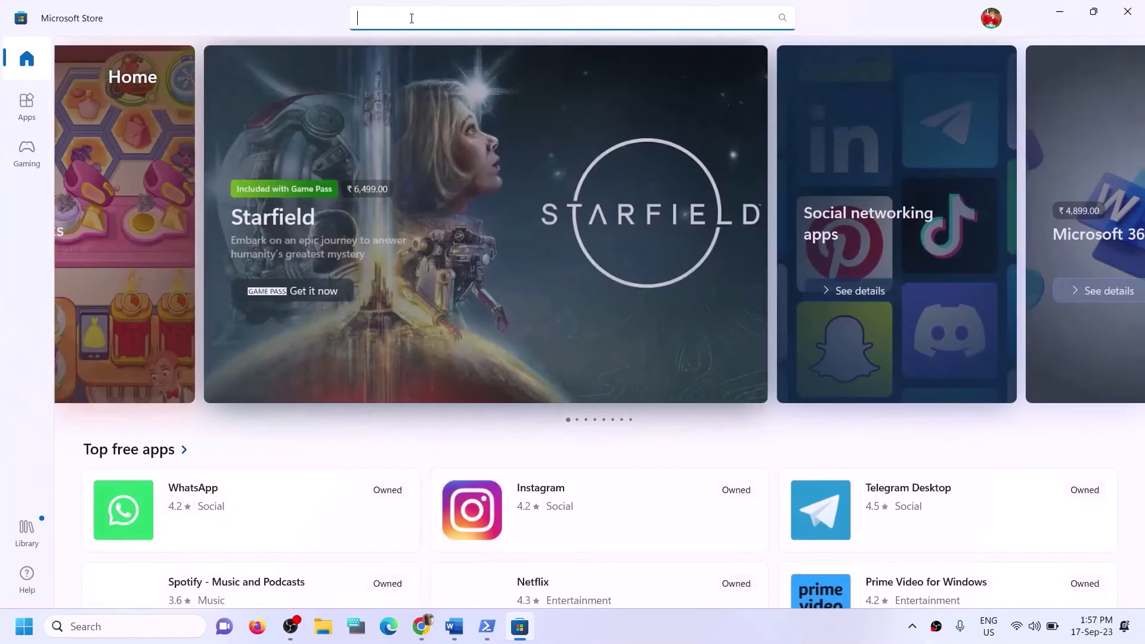
text(xbox)
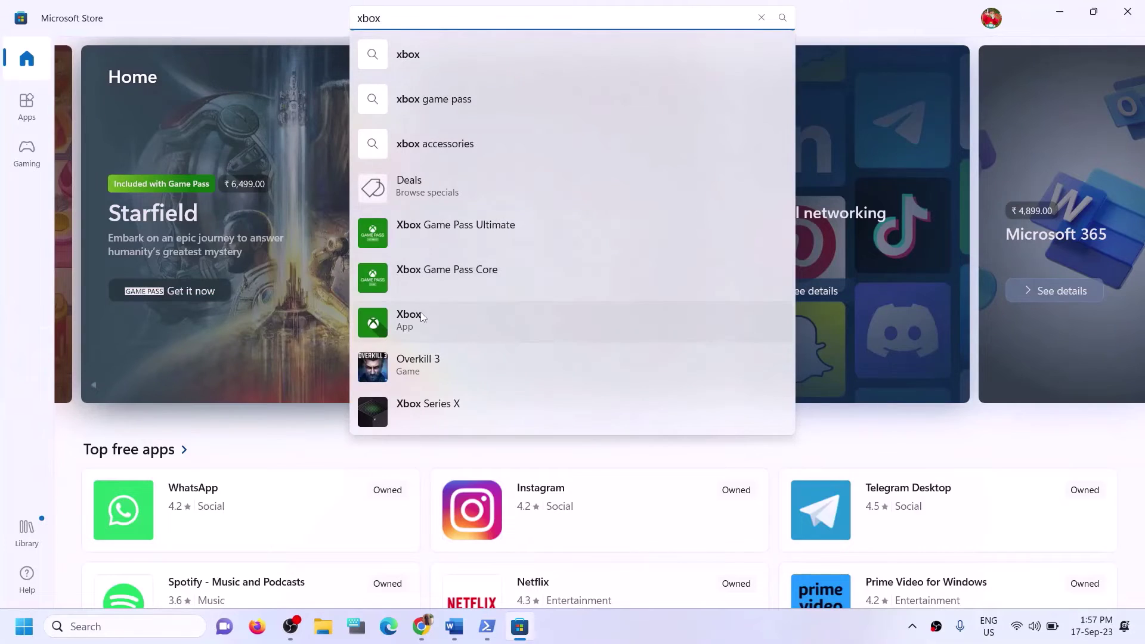
click(420, 314)
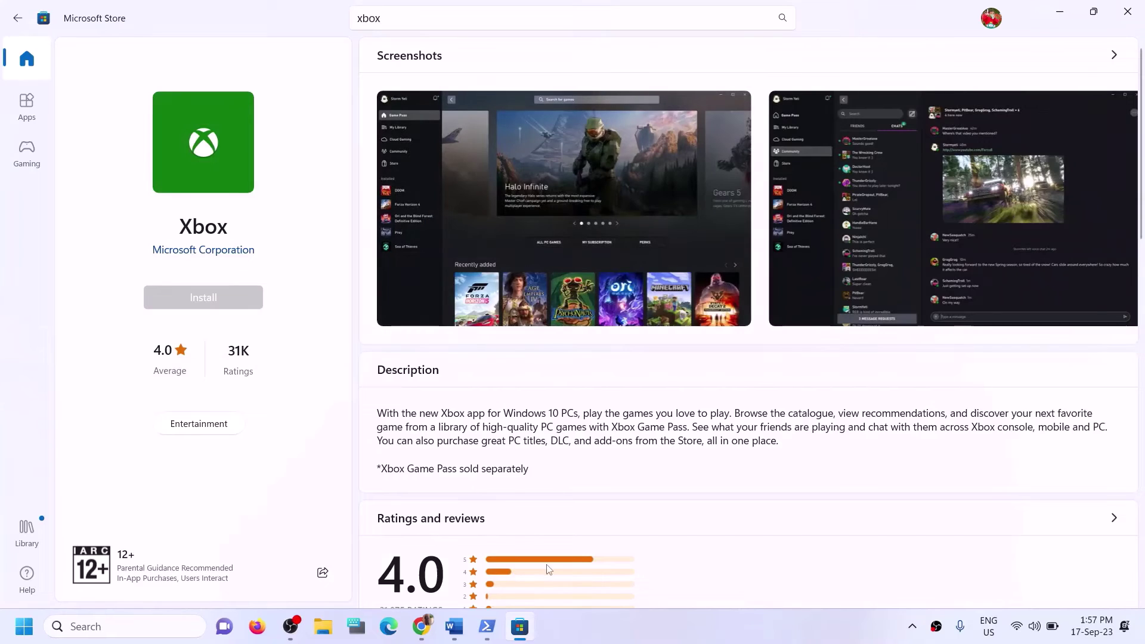
click(494, 432)
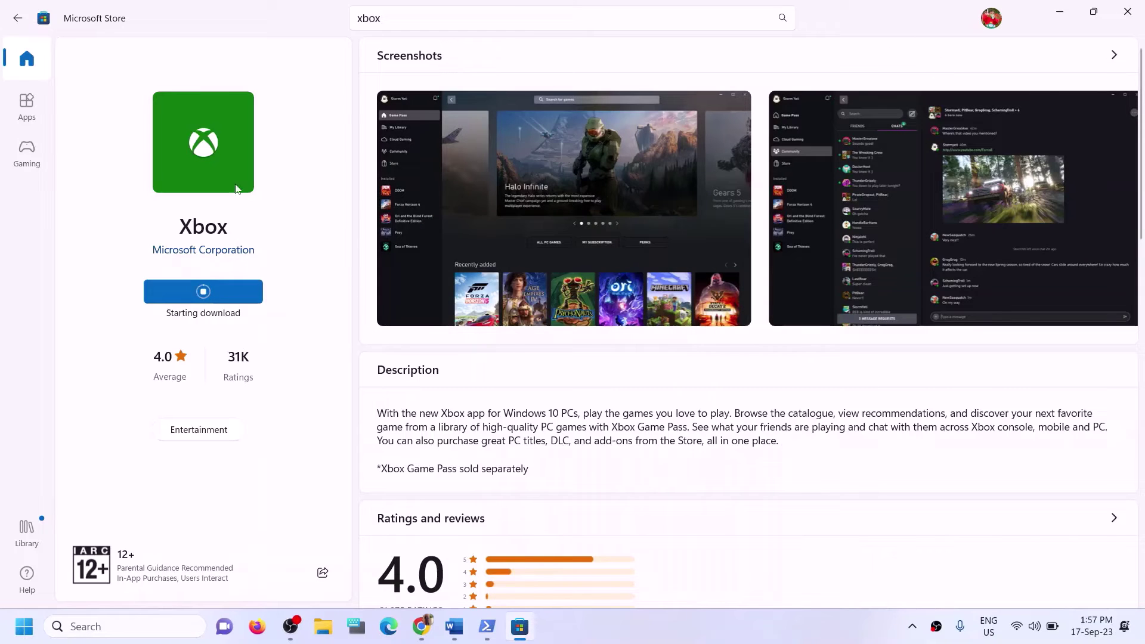
Scroll the Word guide to Step 12 and highlight the 'Try installing to C drive' instruction.
click(454, 626)
scroll(374, 378, down, 3)
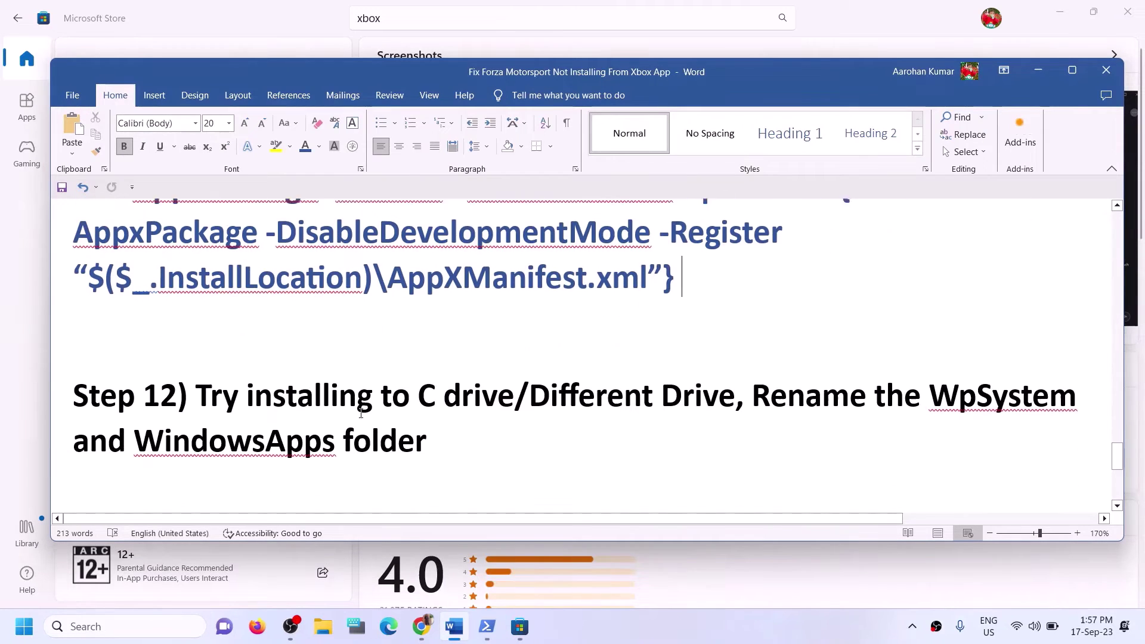
drag(198, 370, 501, 380)
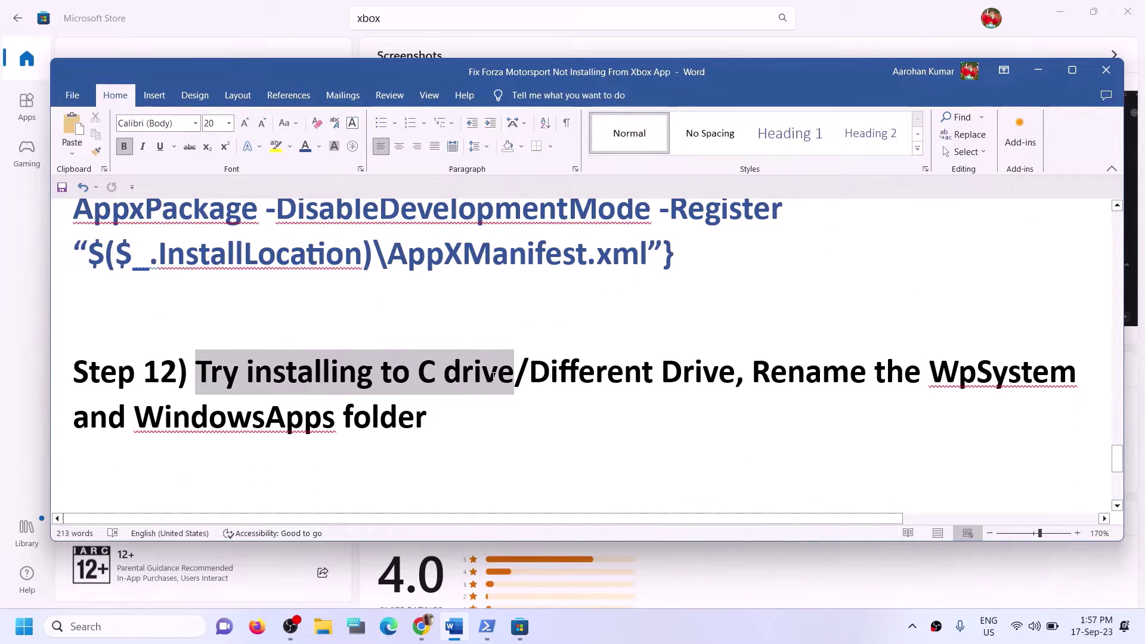
click(550, 375)
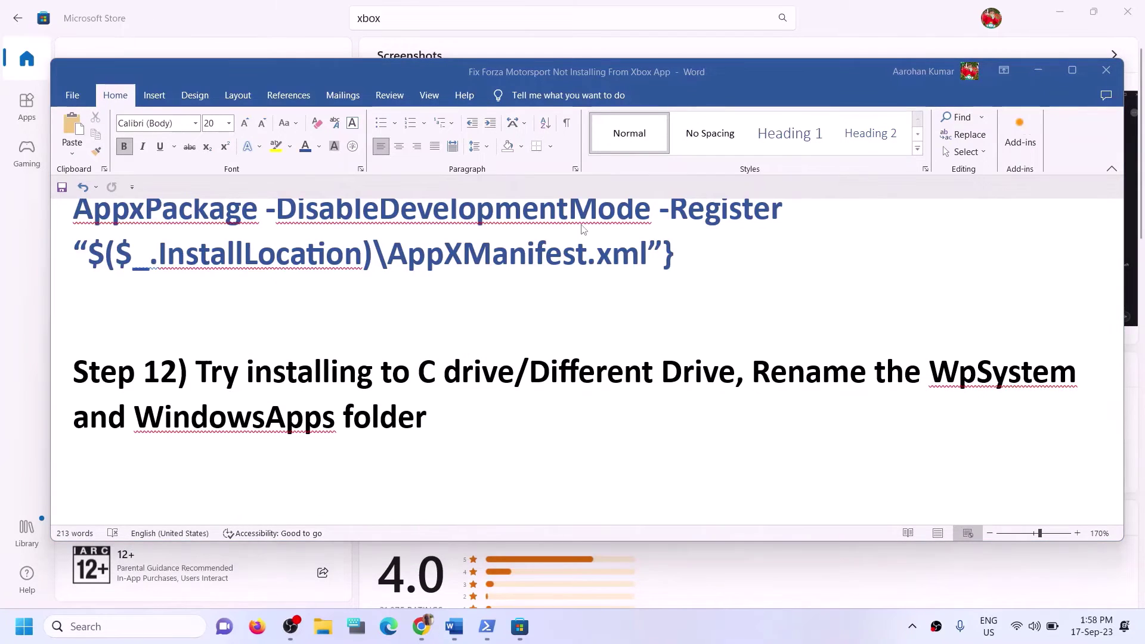
Open and close File Explorer, then open Windows Settings with Win+I.
key(super+e)
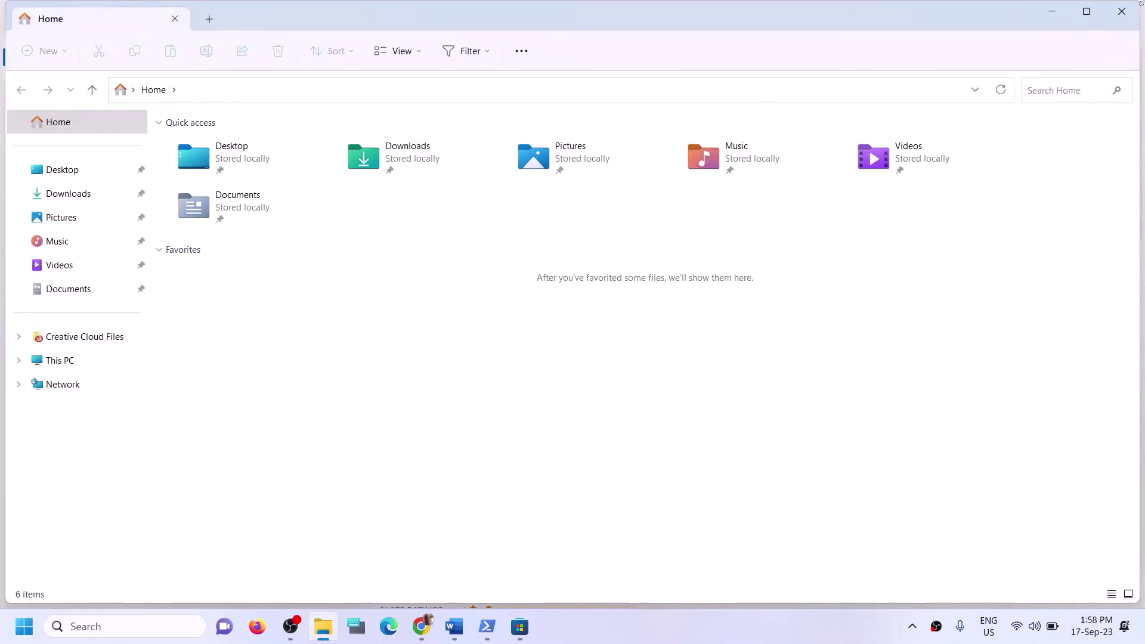
click(1131, 22)
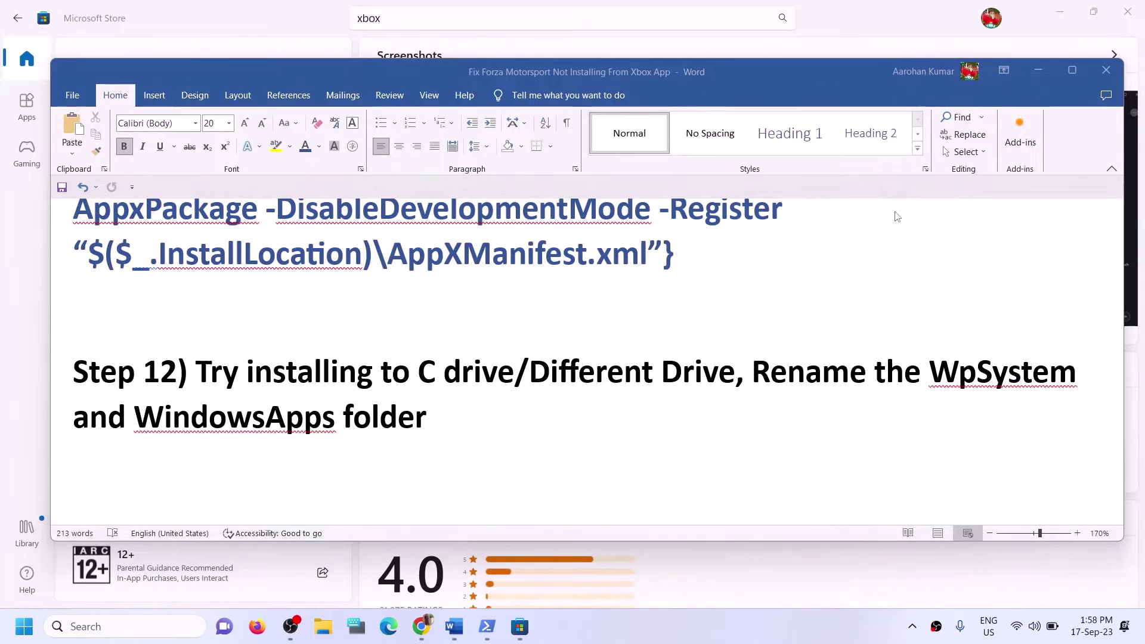
key(super+i)
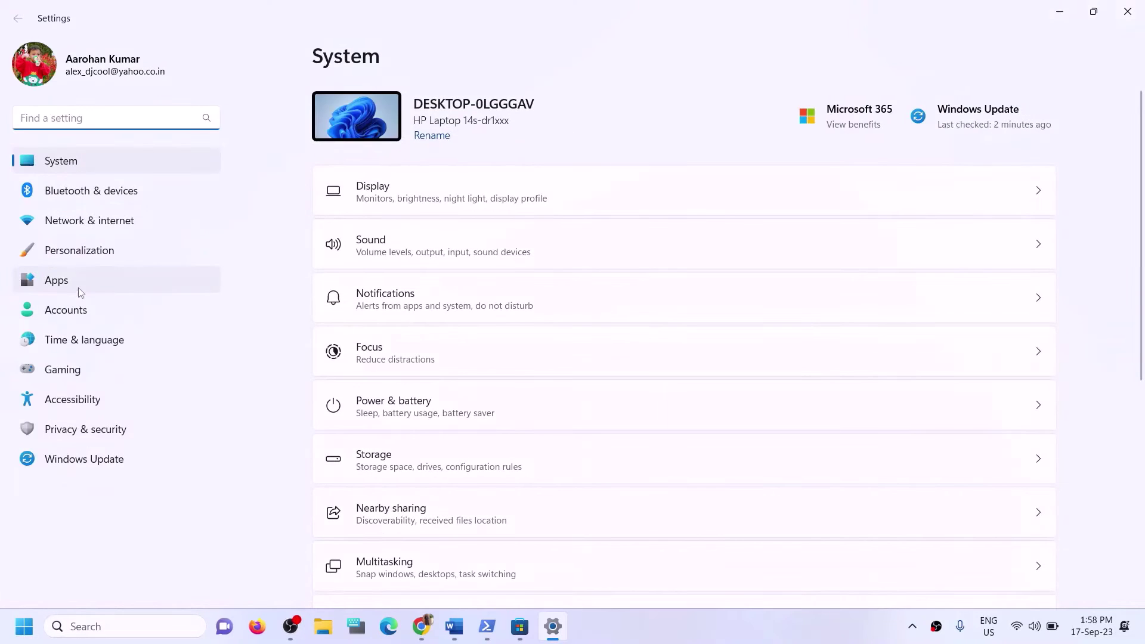
click(80, 289)
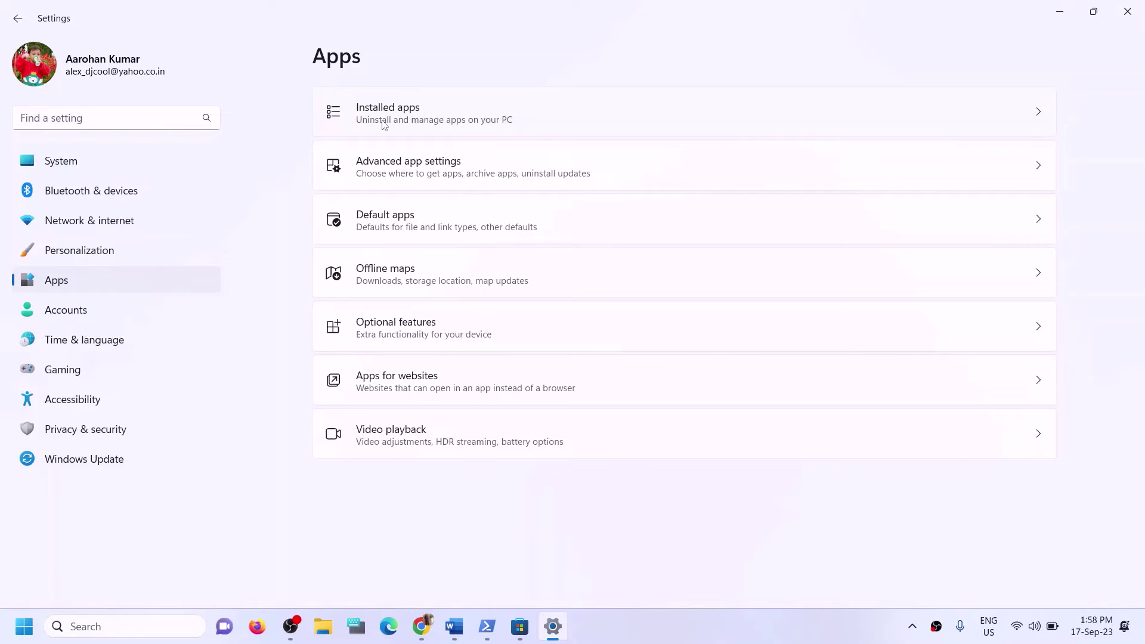
click(436, 177)
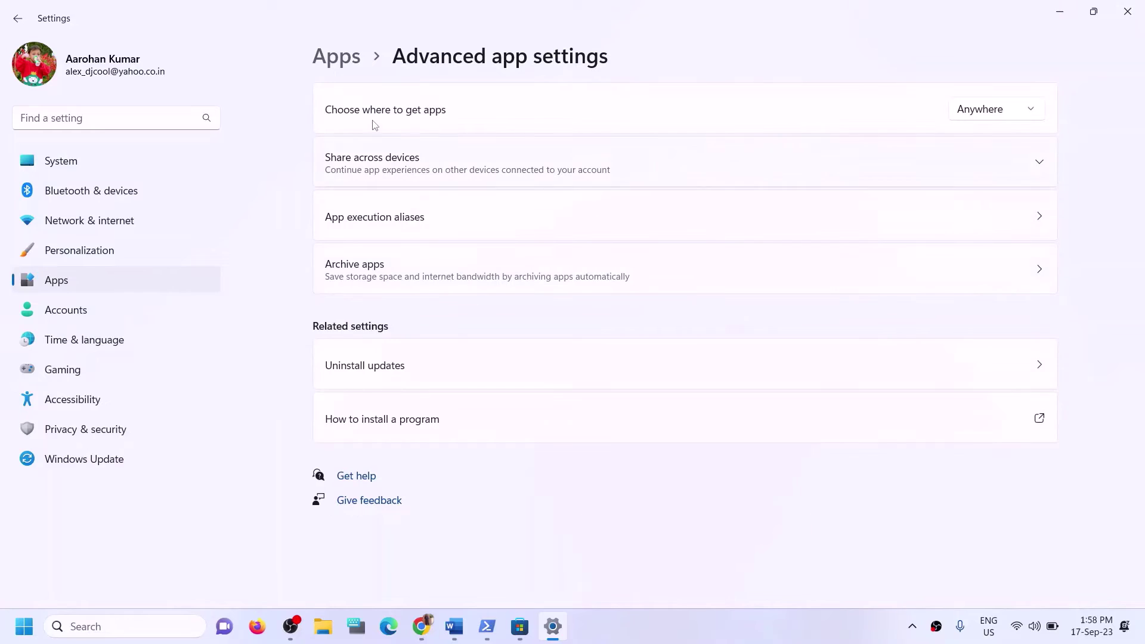
click(353, 62)
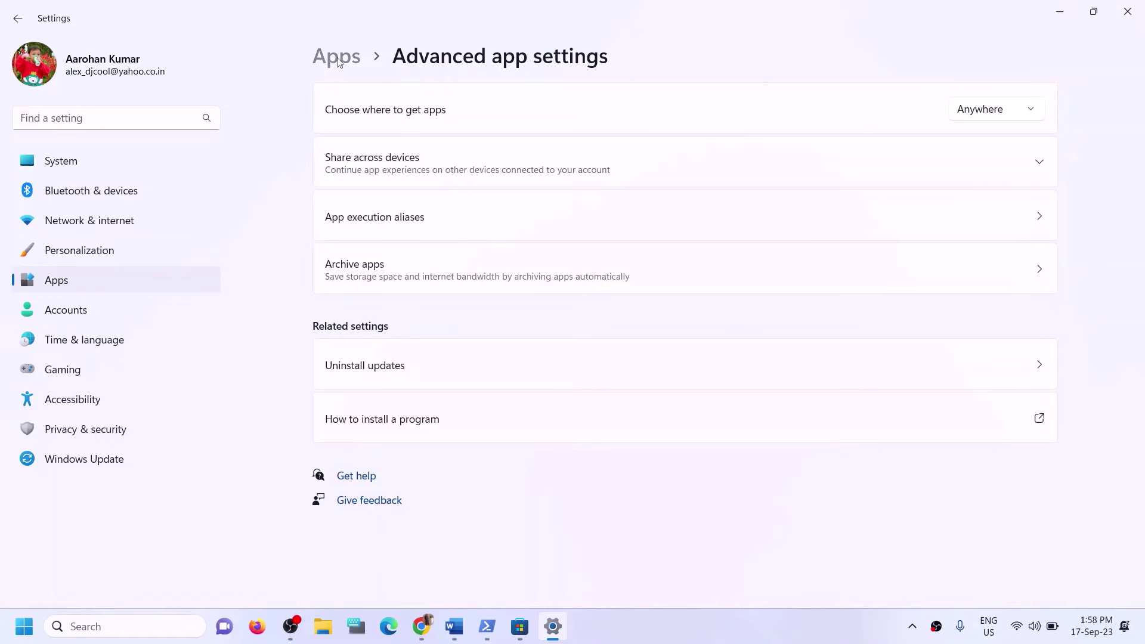
click(378, 118)
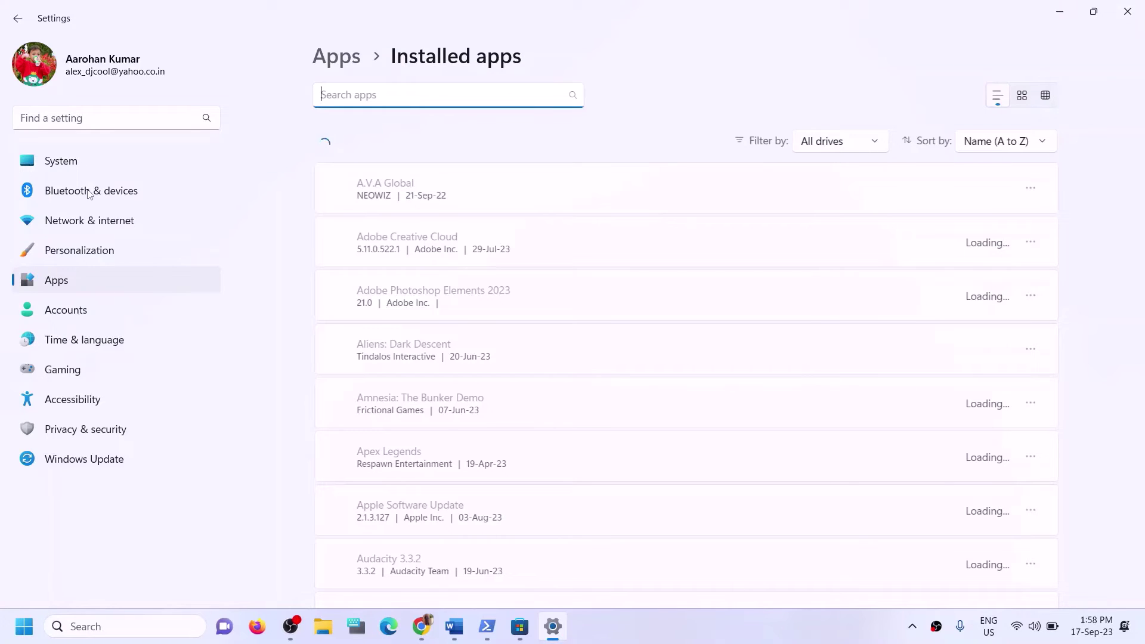
click(63, 167)
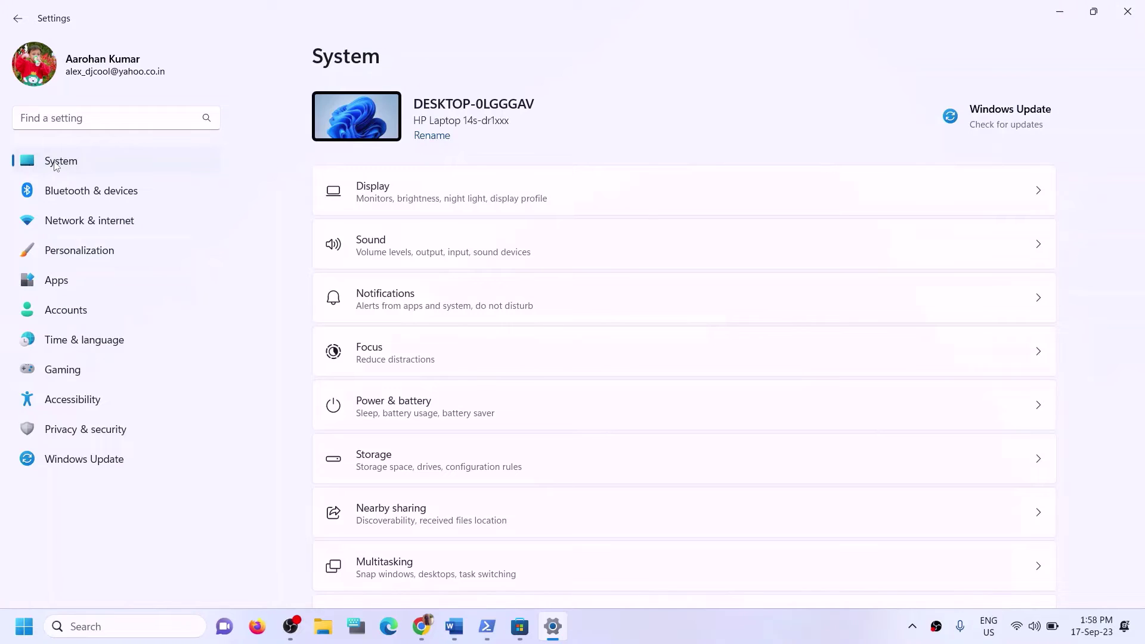
Go to System > Storage and expand Advanced storage settings to reveal where new content is saved.
scroll(391, 346, down, 3)
scroll(395, 358, down, 2)
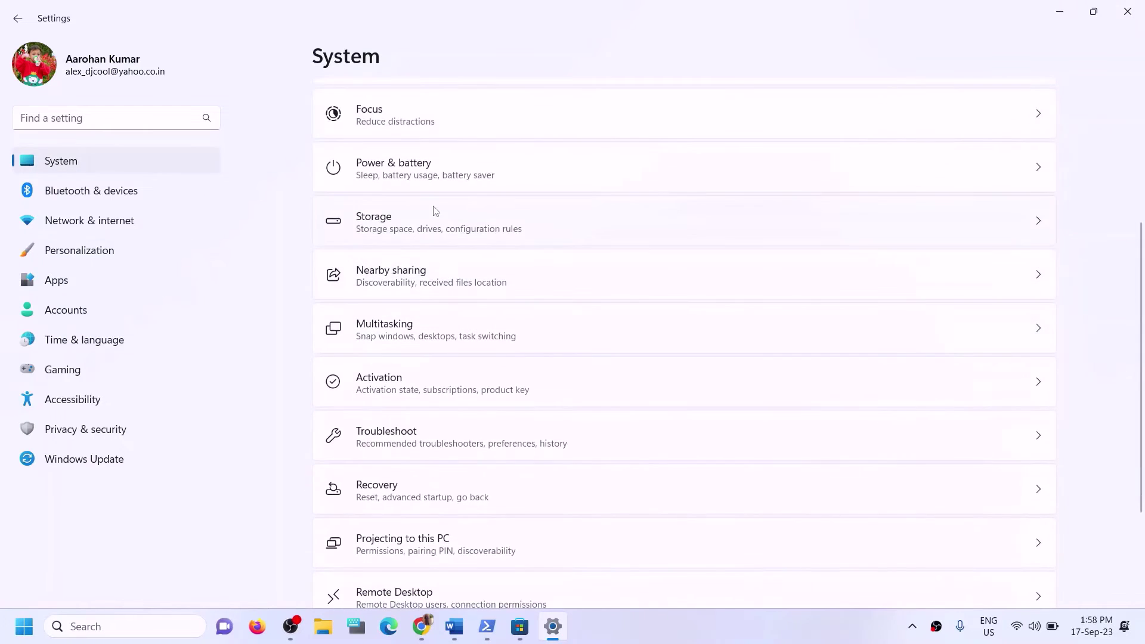
click(407, 222)
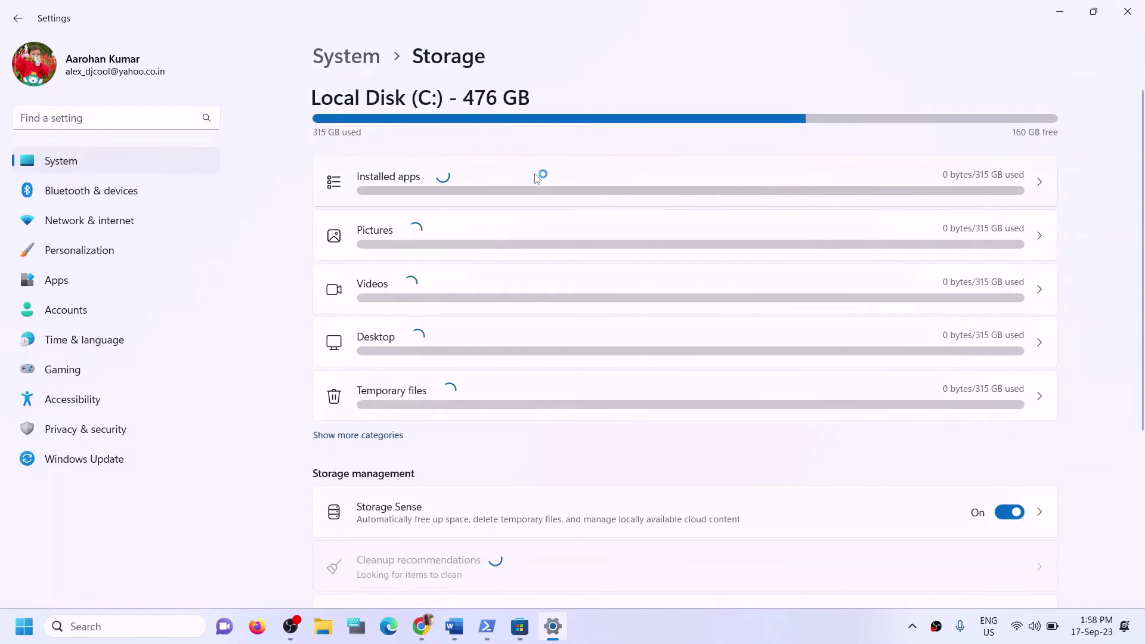
scroll(507, 346, down, 4)
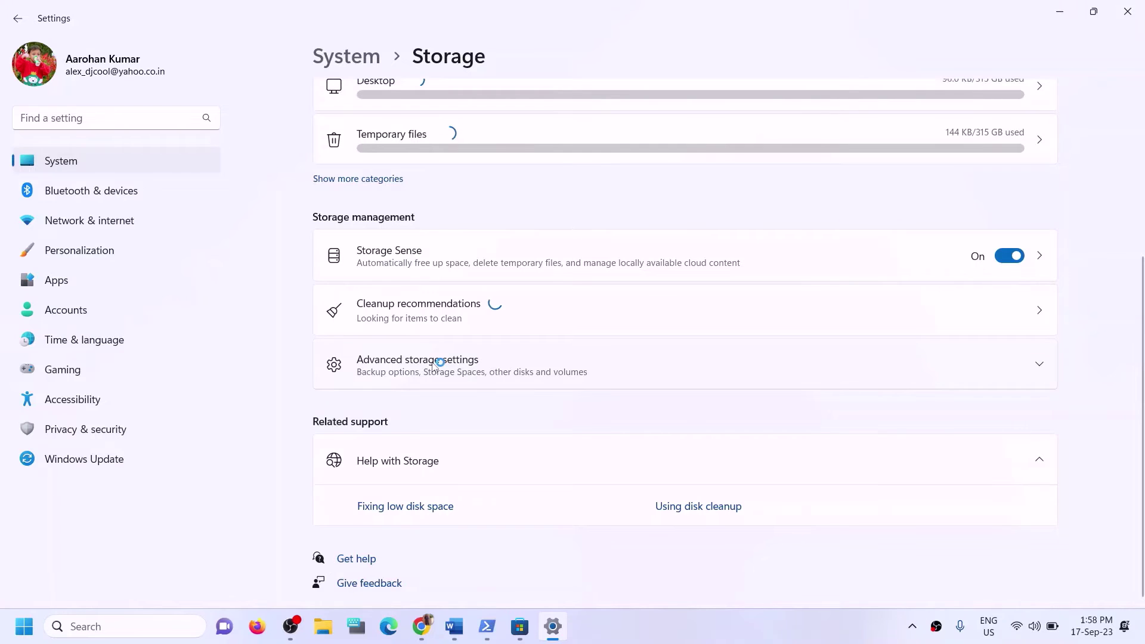
click(436, 364)
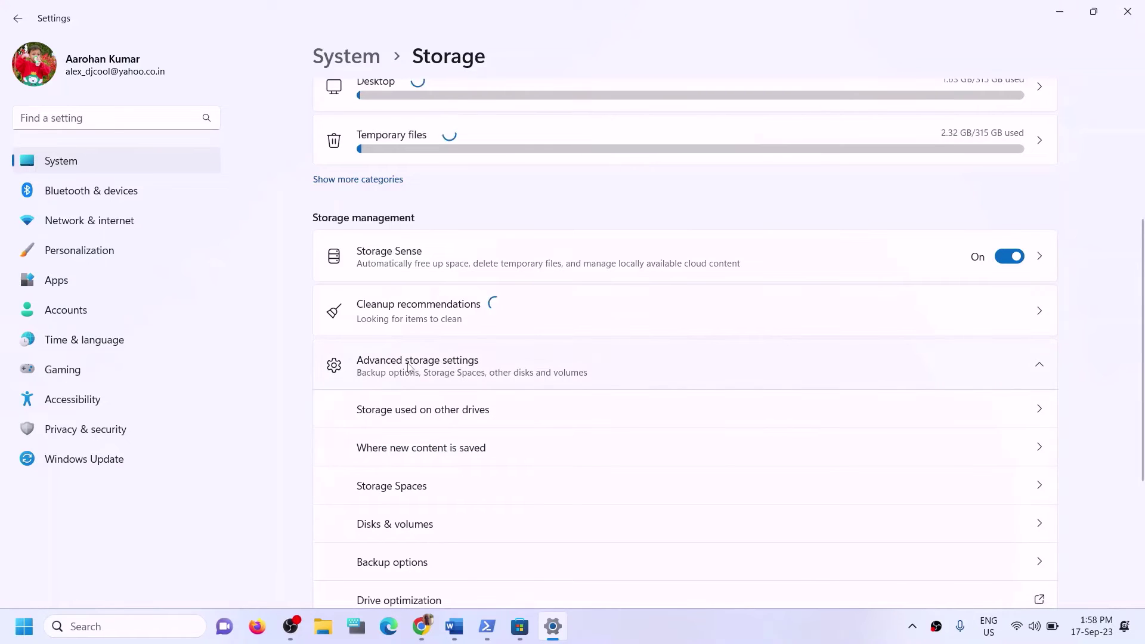
scroll(487, 371, down, 2)
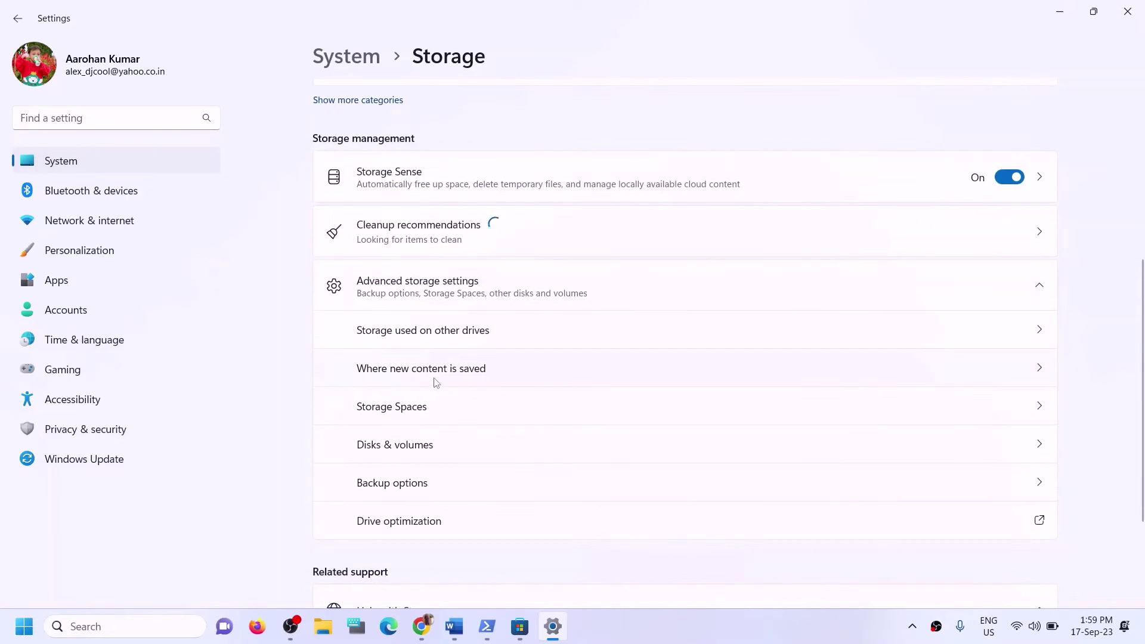
Open 'Where new content is saved' and keep new apps on Local Disk (C:).
click(413, 375)
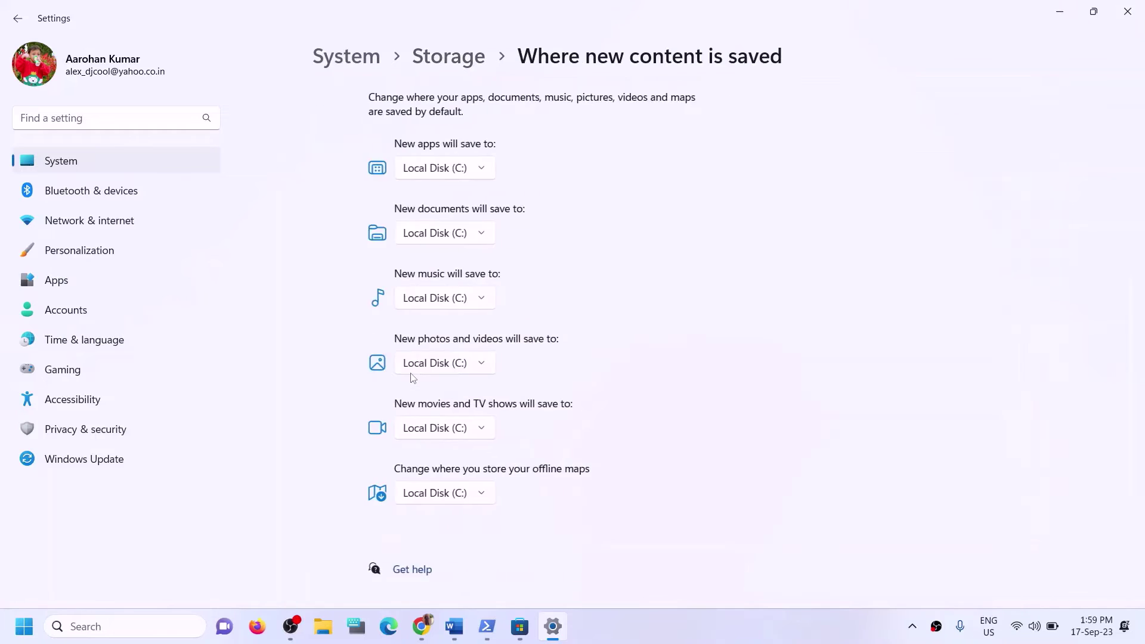
click(433, 178)
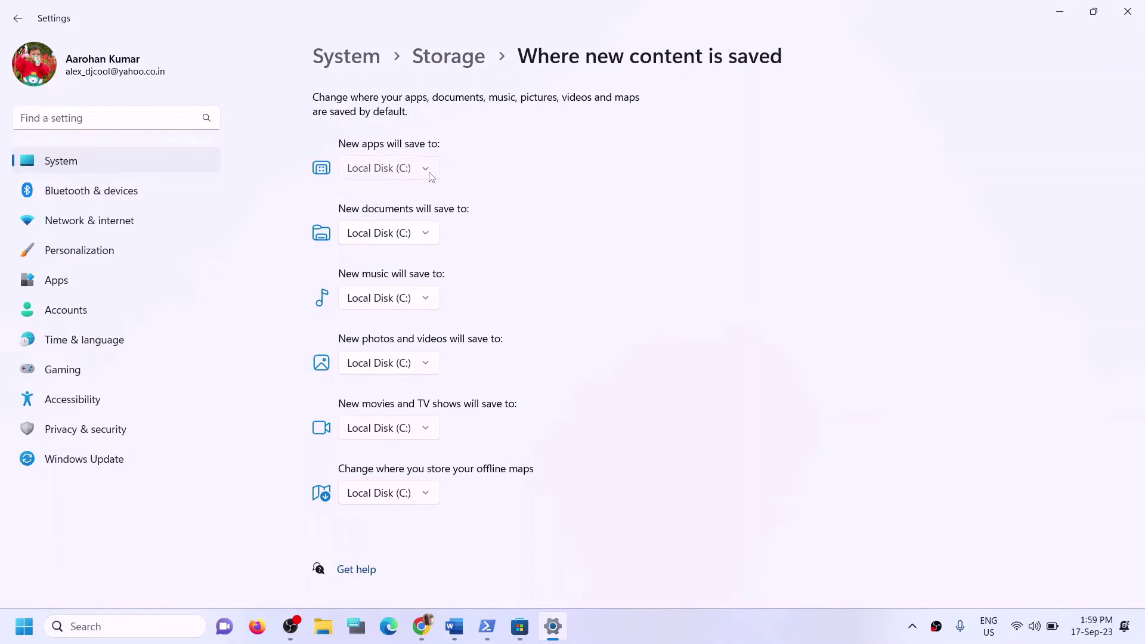
click(463, 156)
Review Step 12 in Word, then recheck that new apps still save to Local Disk (C:).
click(454, 626)
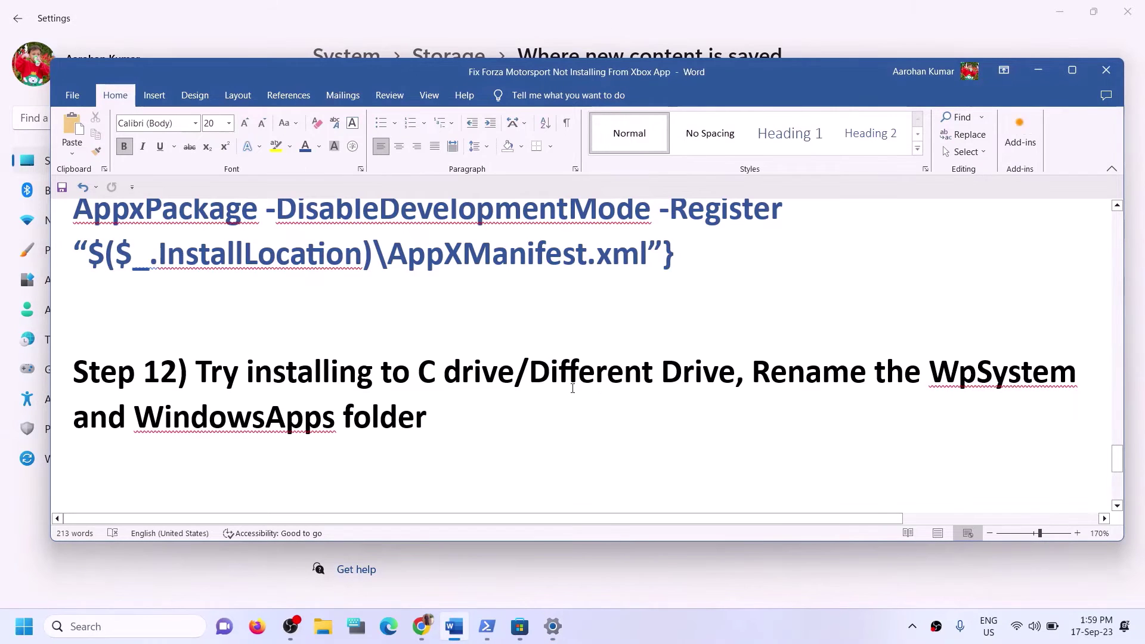
drag(196, 371, 514, 372)
click(1036, 70)
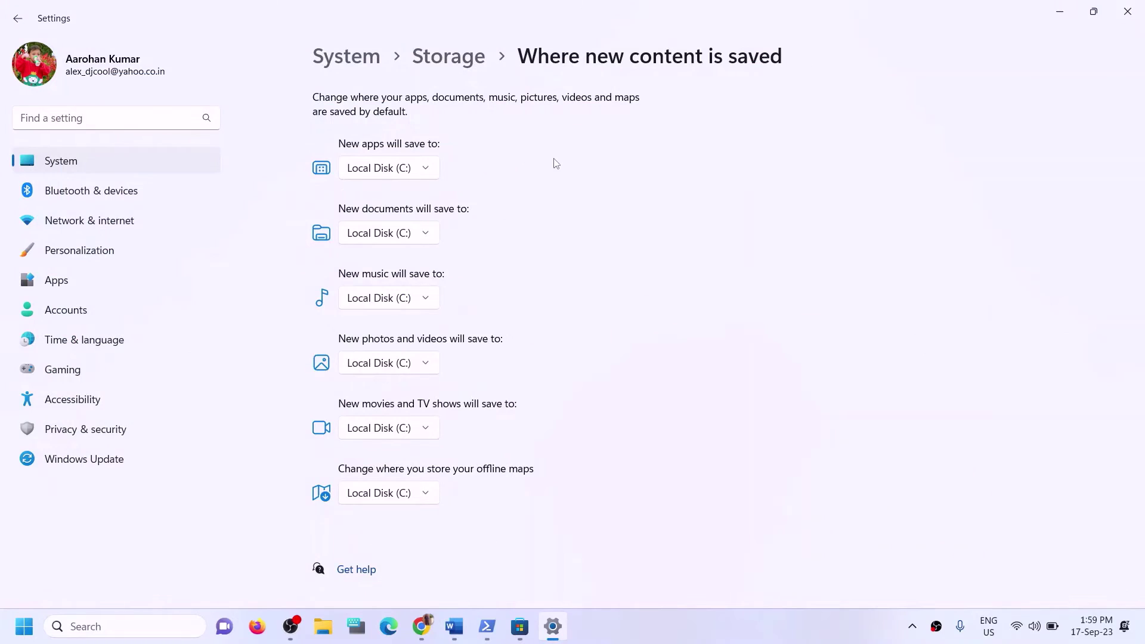
click(435, 174)
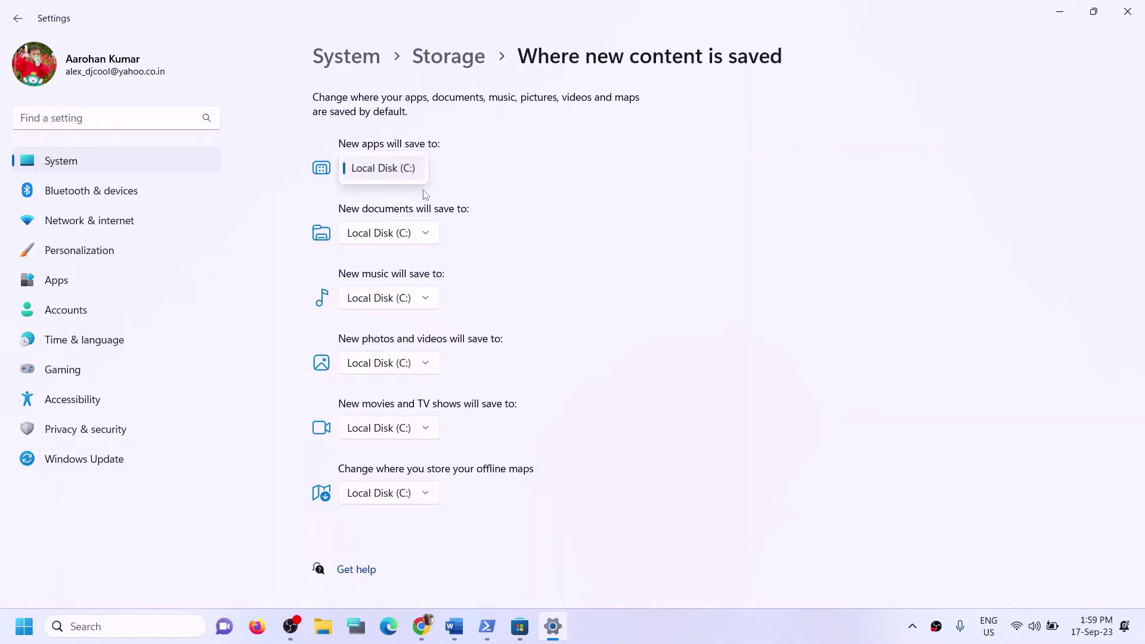
click(484, 184)
Highlight the C drive and 'Different Drive' wording of Step 12 in Word, then minimize Word.
click(455, 626)
drag(228, 371, 513, 373)
click(455, 411)
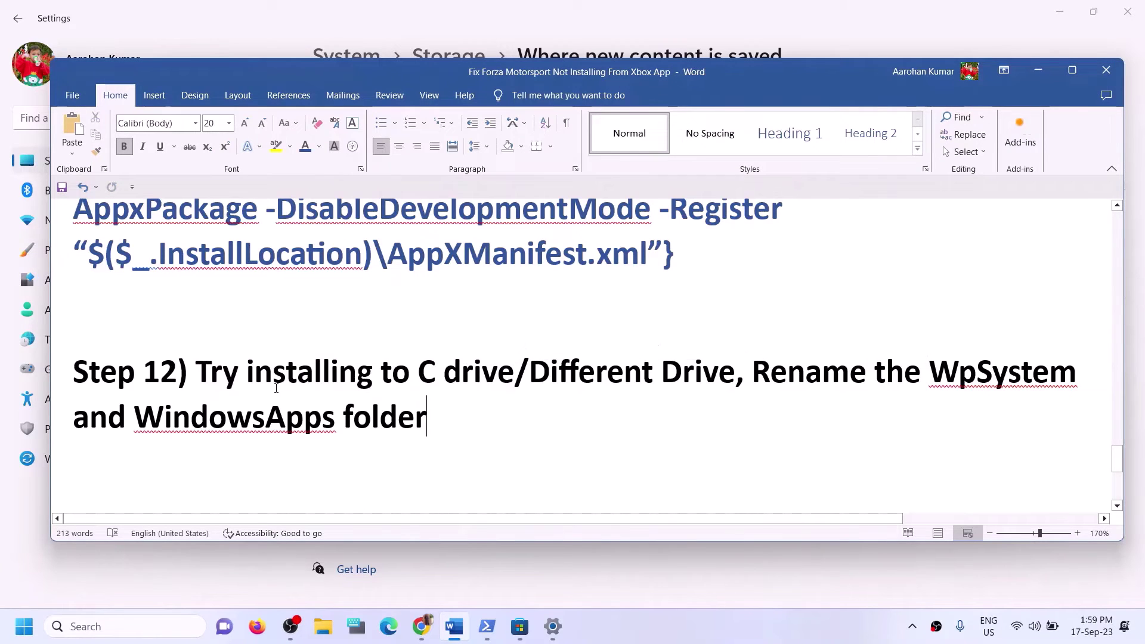
drag(274, 372, 506, 375)
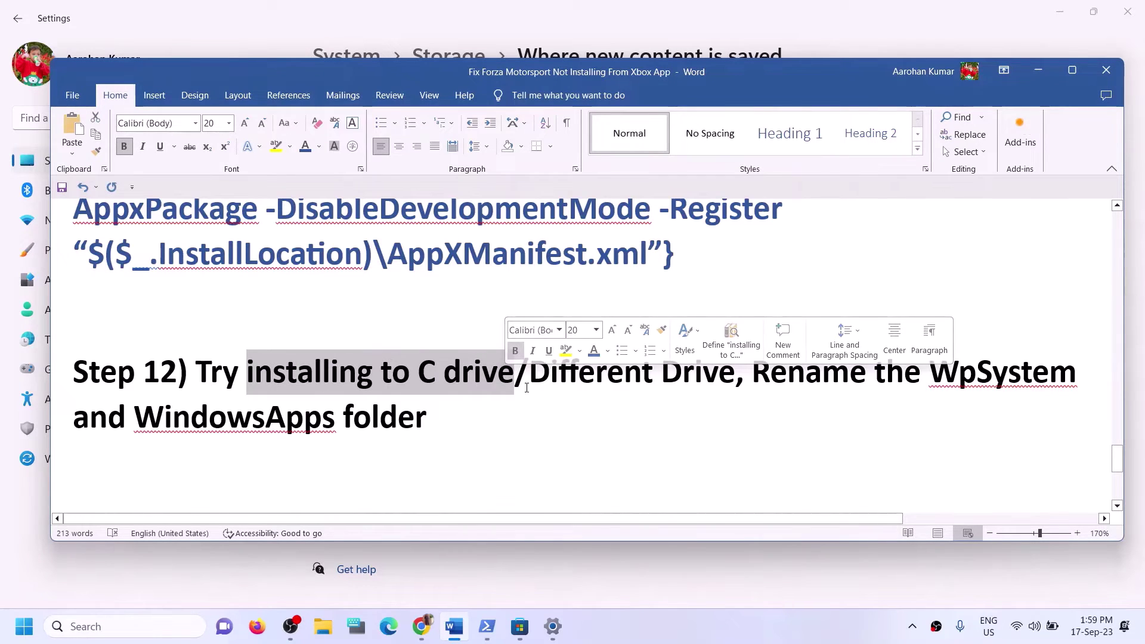
click(530, 376)
drag(529, 379, 719, 375)
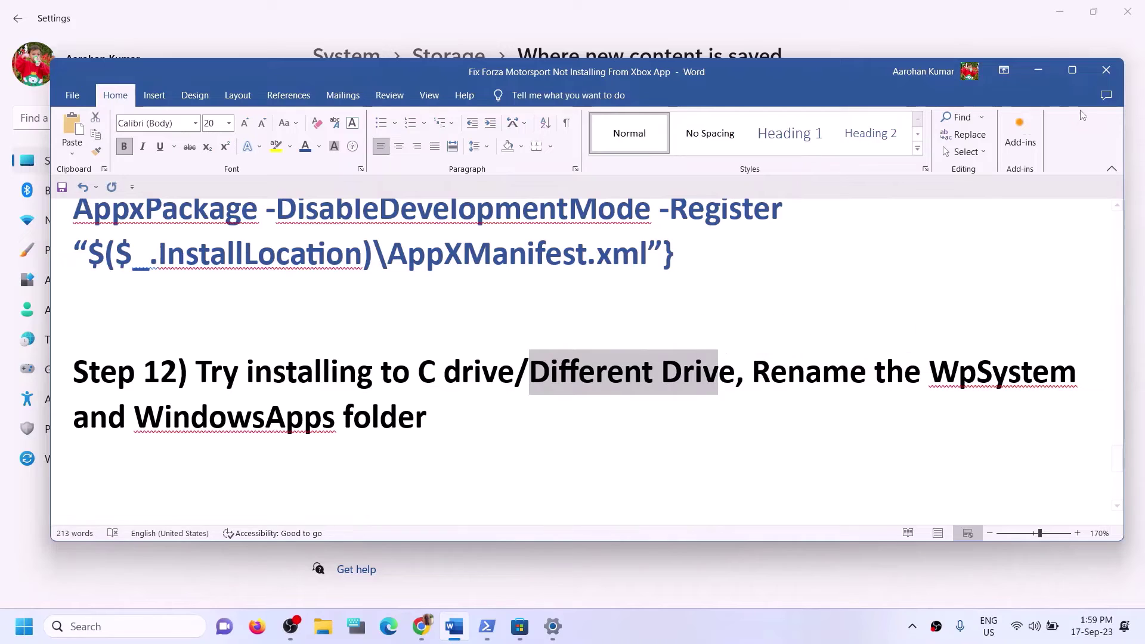
click(1038, 70)
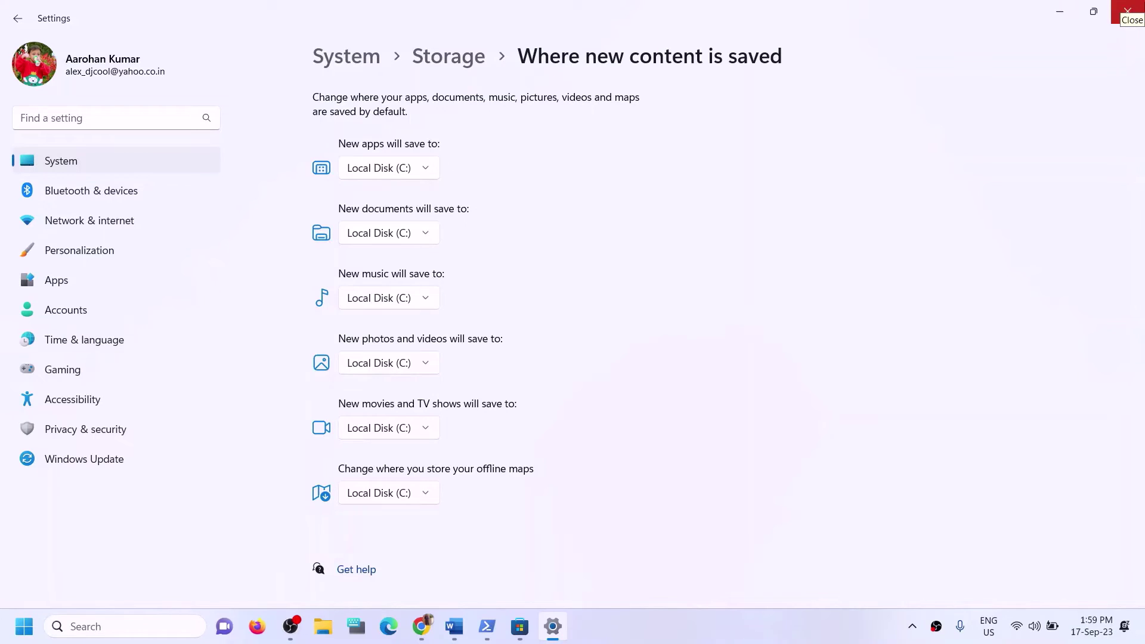
Switch new apps to save to Local Disk (D:) and apply the change.
click(428, 167)
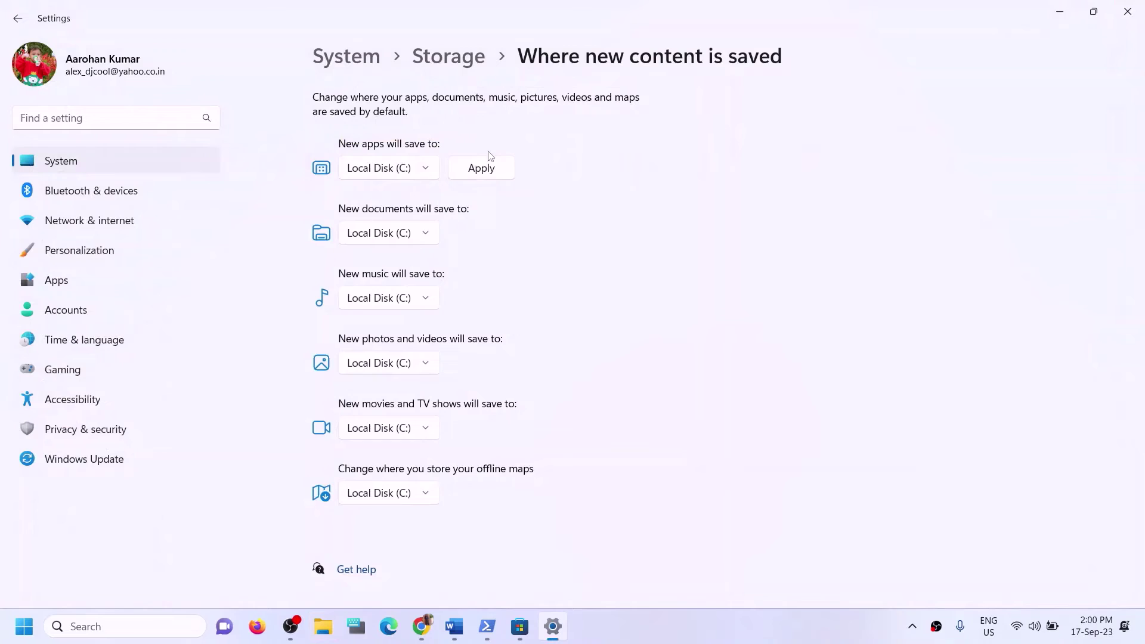
click(428, 173)
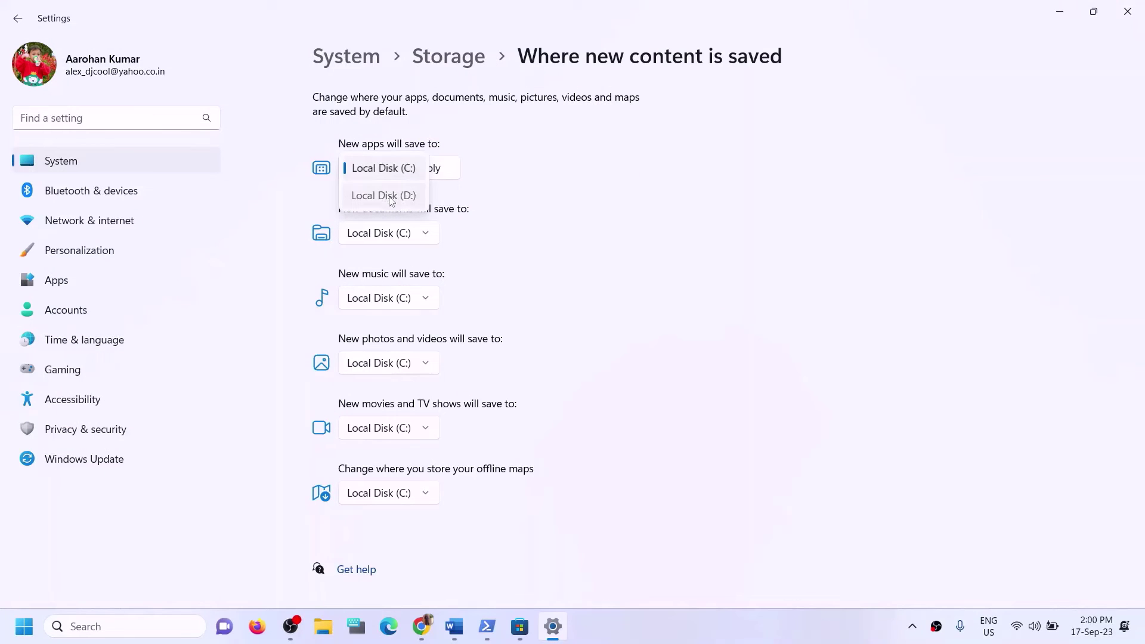
click(392, 197)
click(431, 176)
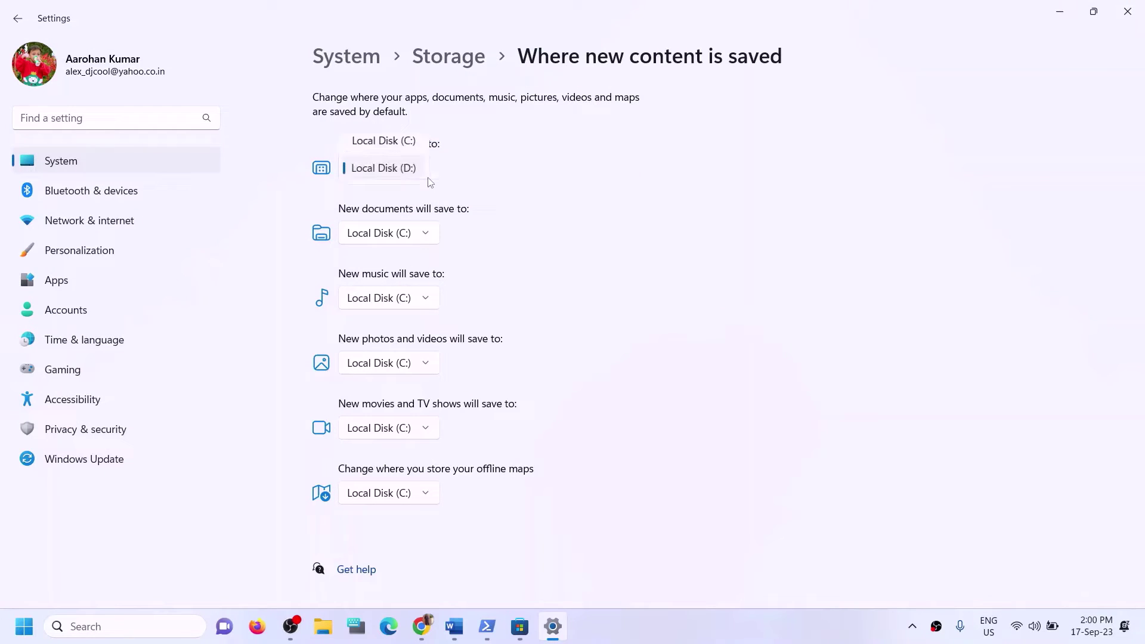
click(409, 145)
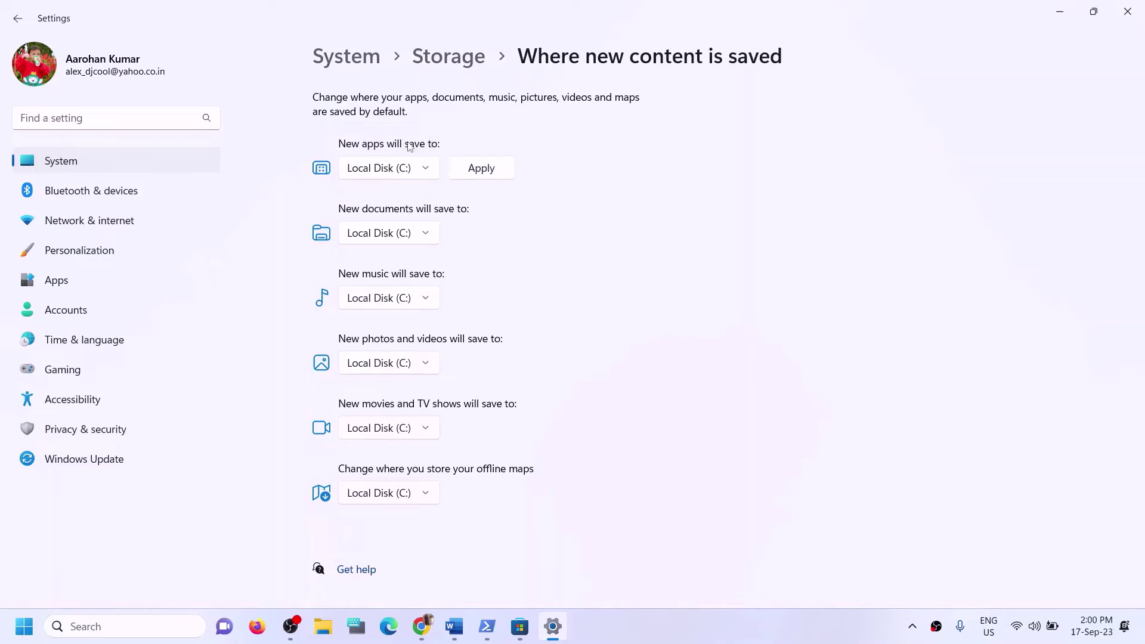
click(424, 174)
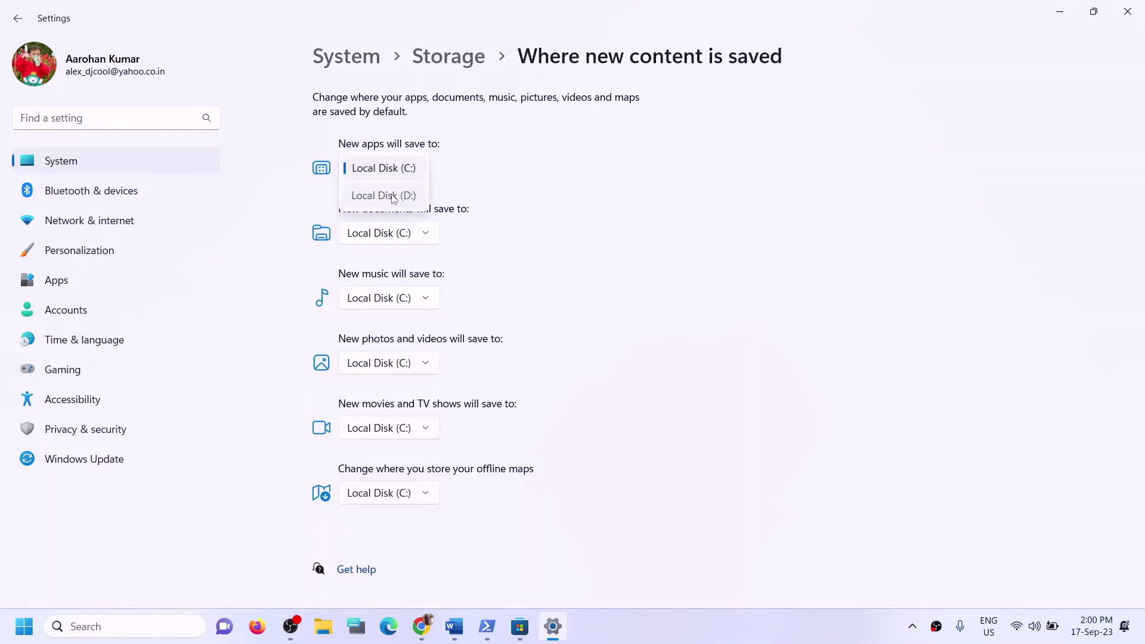
click(394, 196)
click(481, 174)
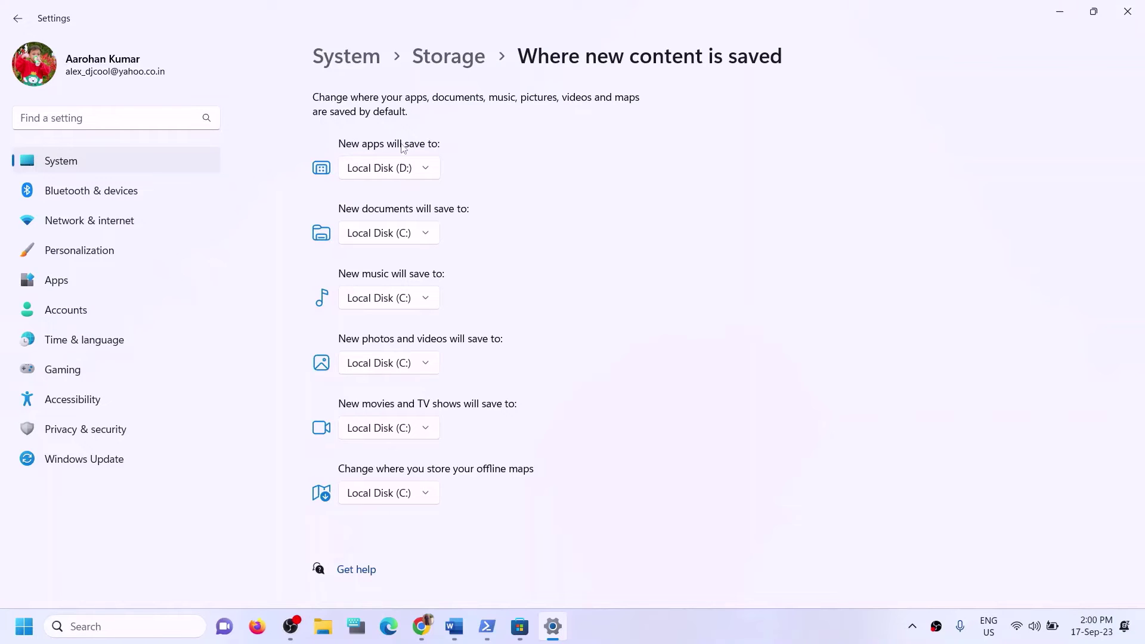
Confirm Local Disk (D:) stays selected for new apps and close Settings.
click(430, 174)
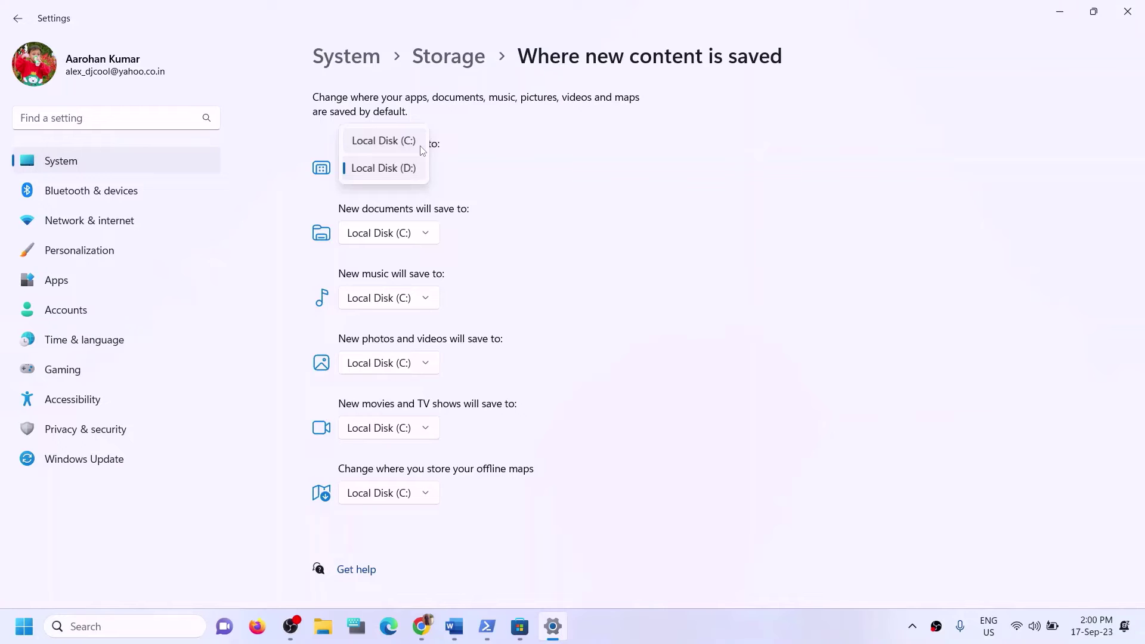
click(527, 178)
click(1127, 12)
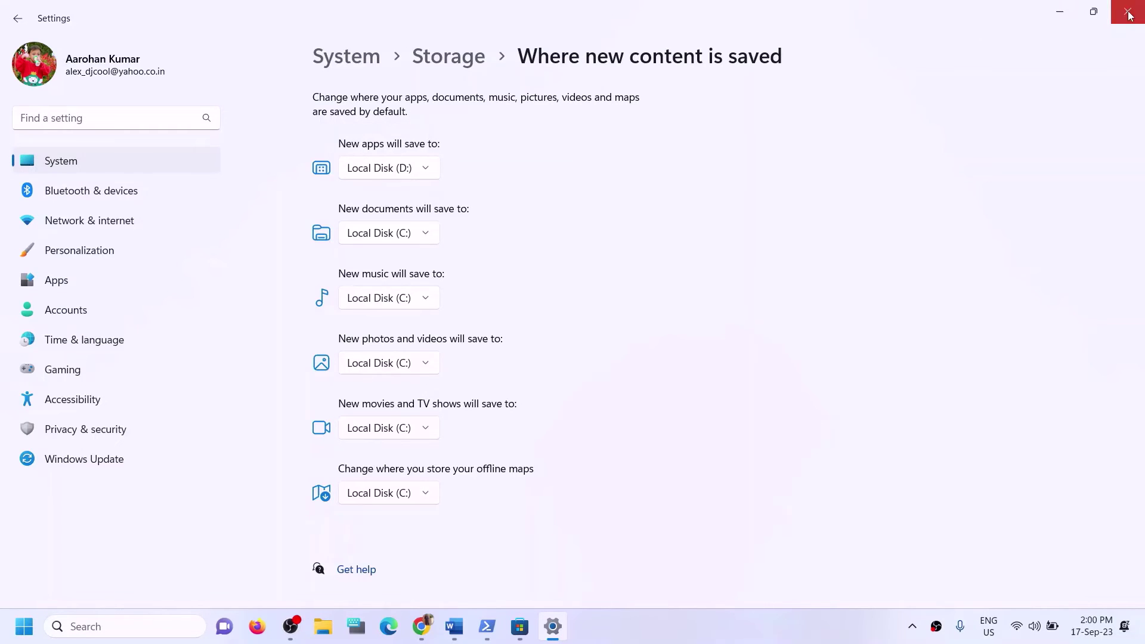
In Word, highlight Step 12's parts about renaming the WpSystem and WindowsApps folders.
click(453, 626)
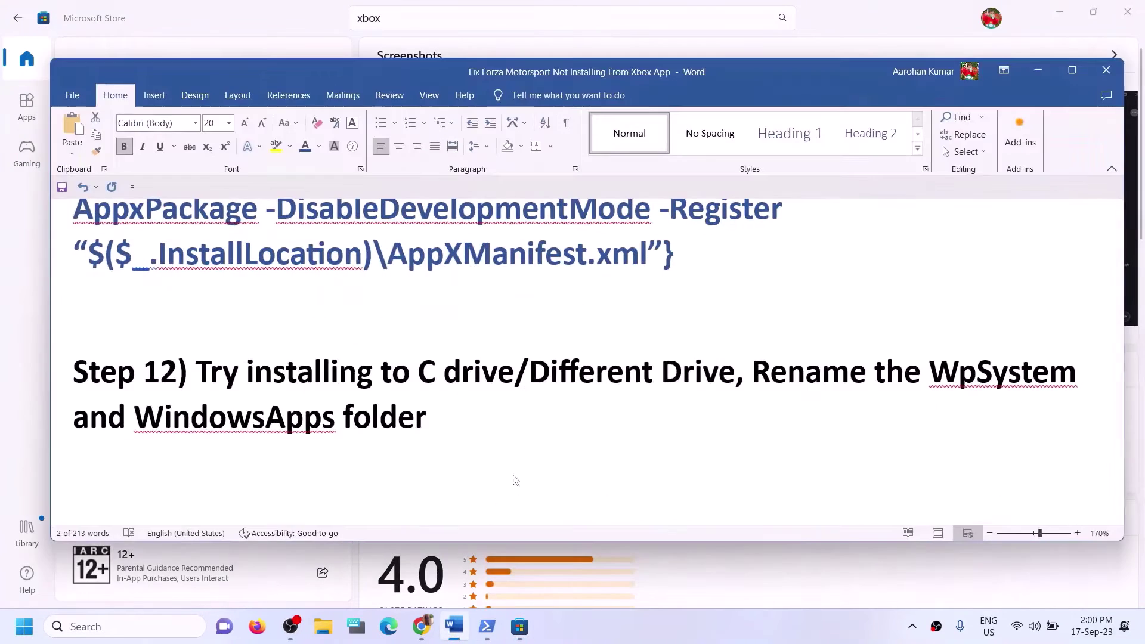
drag(236, 370, 660, 372)
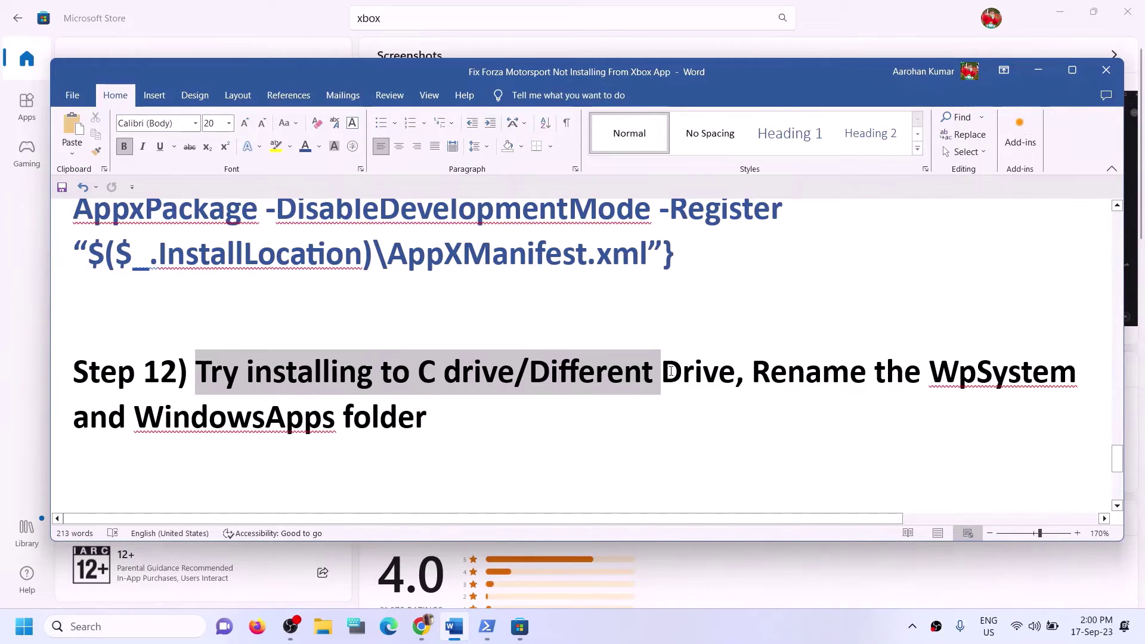
click(683, 373)
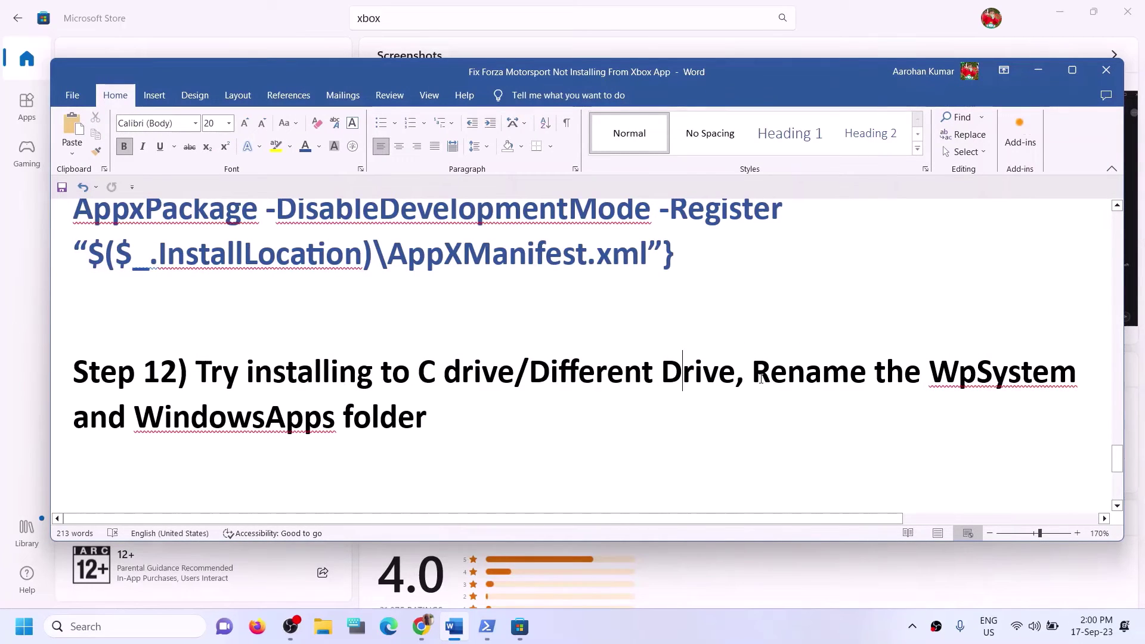
drag(753, 373, 994, 422)
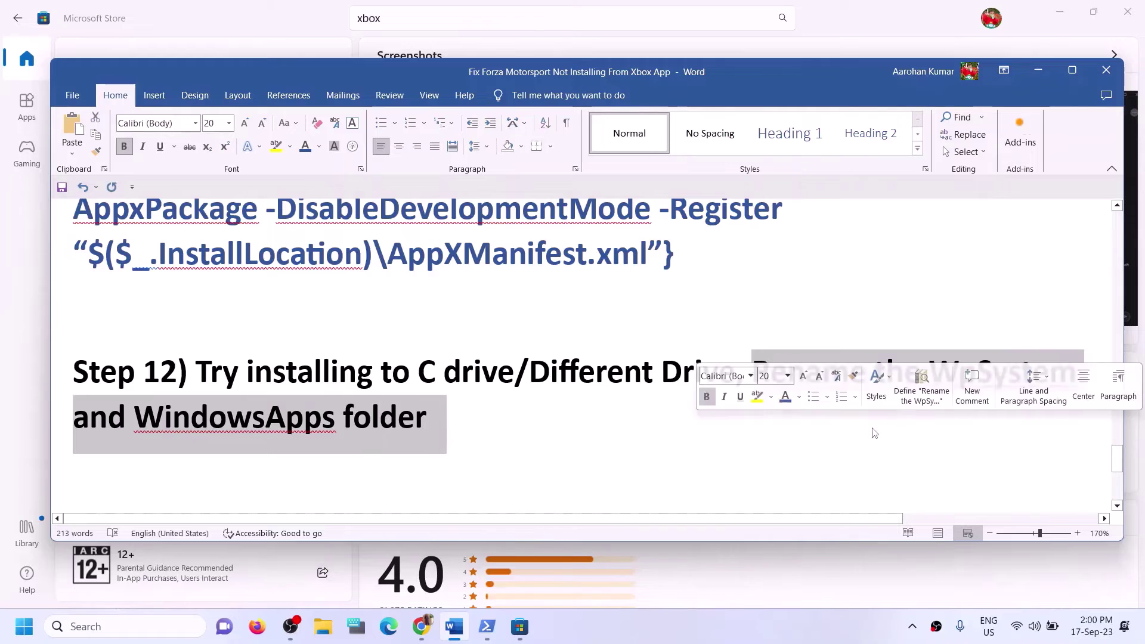
click(165, 420)
drag(119, 426, 427, 420)
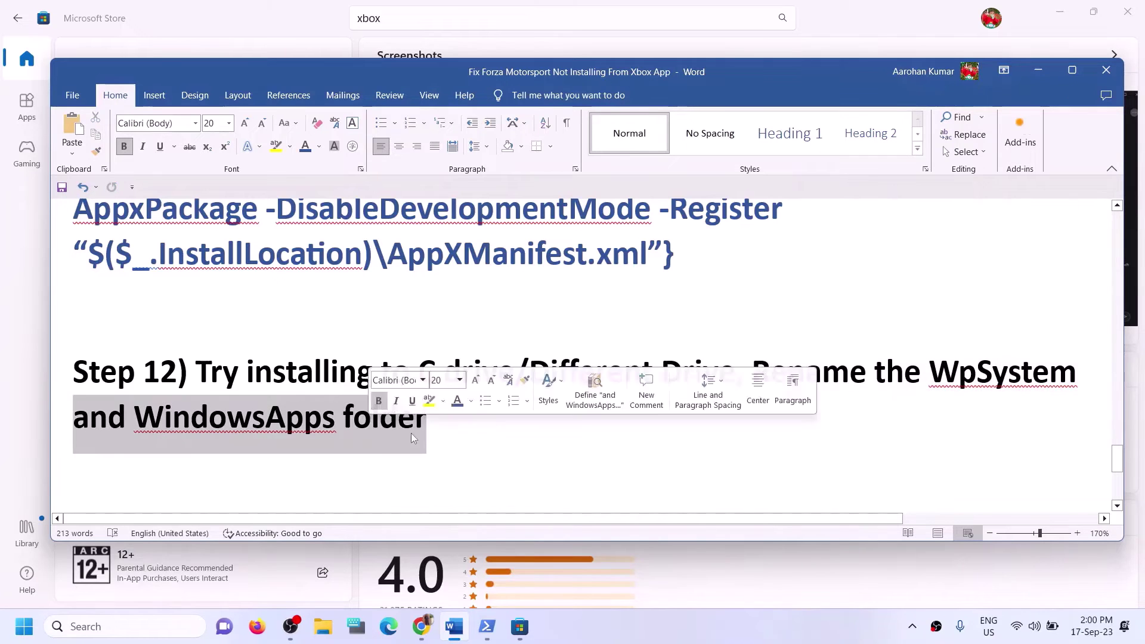
click(428, 420)
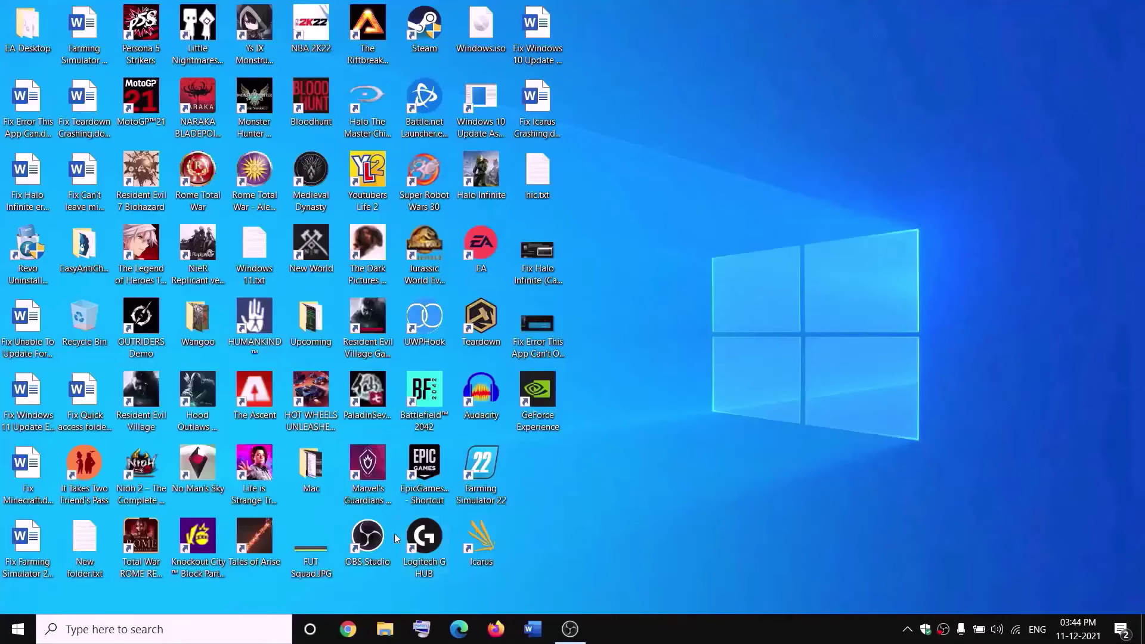
Open the WpSystem folder's Properties on New Volume (D:) and reach its advanced security settings.
key(super+e)
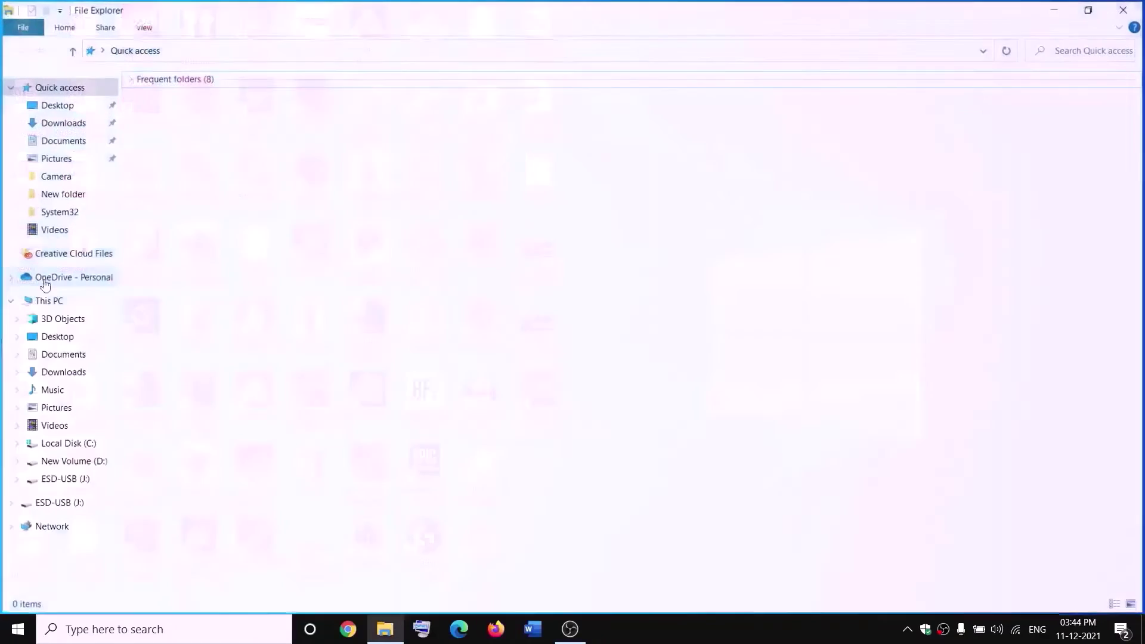
click(56, 301)
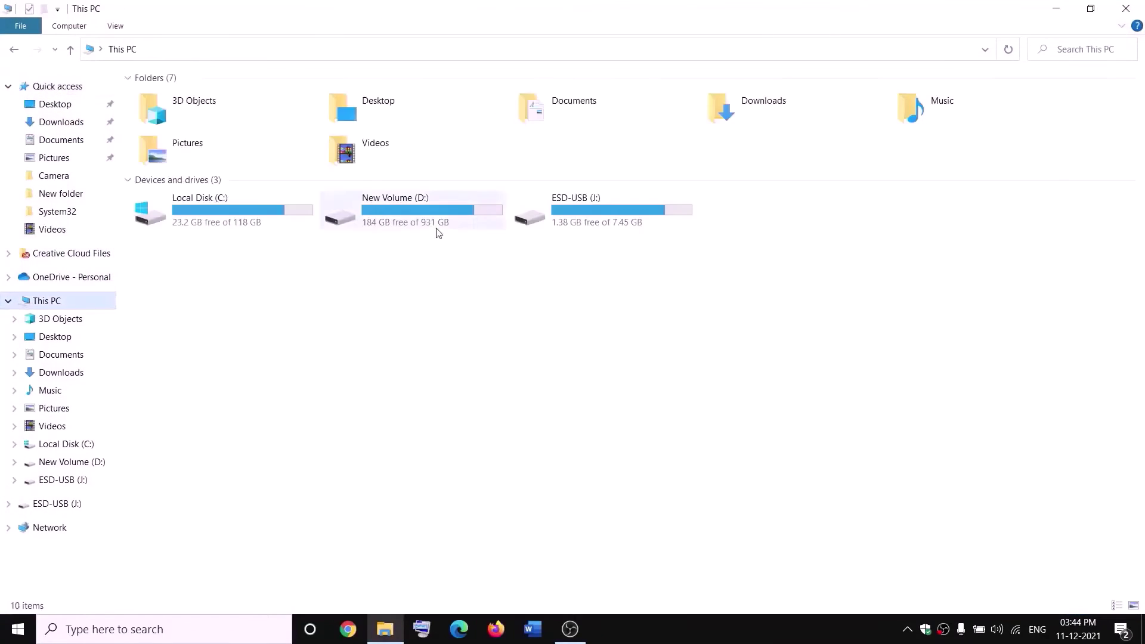
double_click(429, 222)
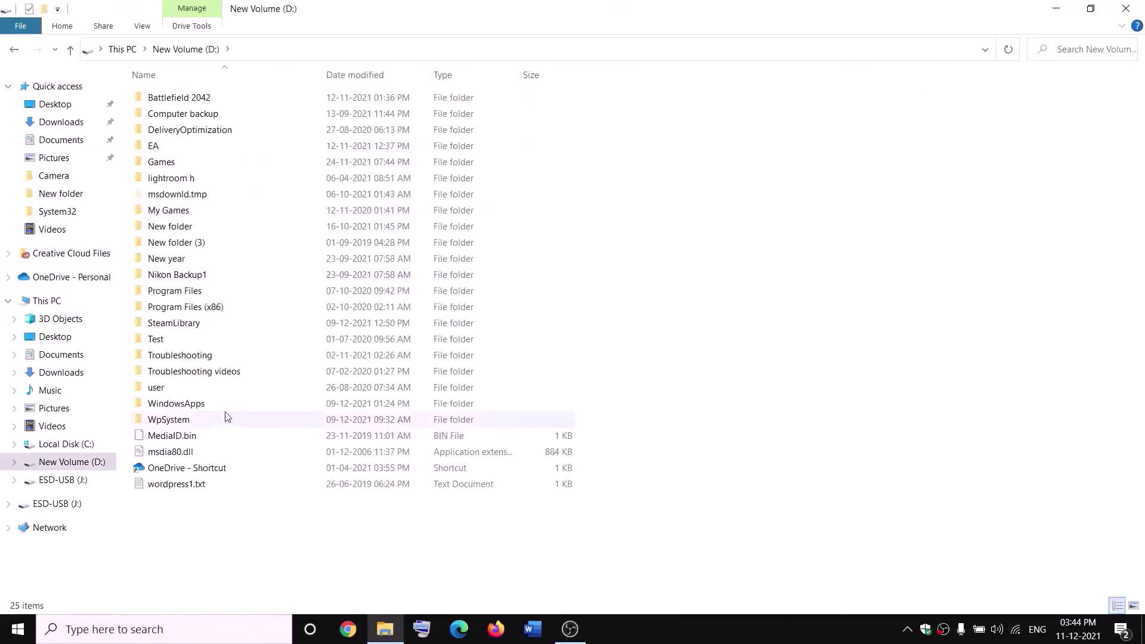
click(171, 418)
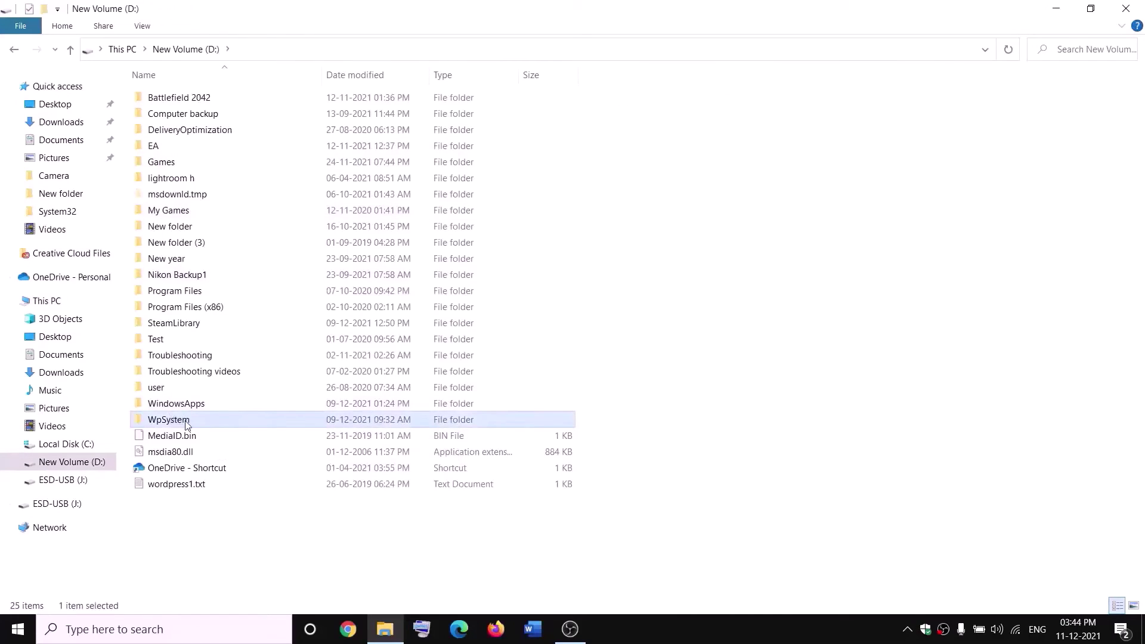
right_click(186, 424)
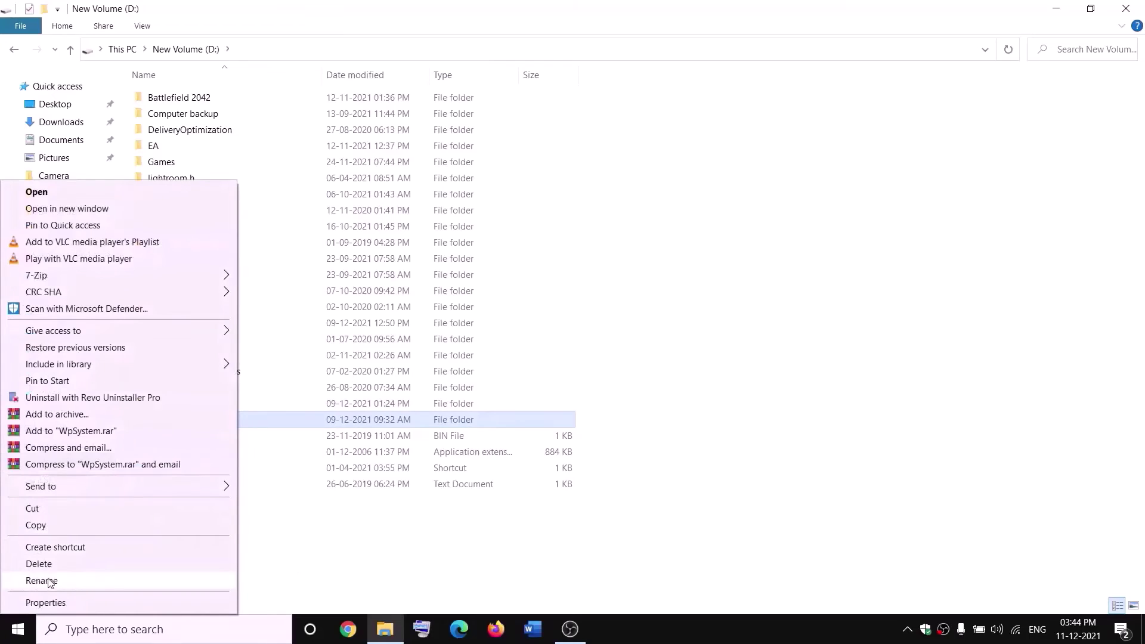
click(362, 546)
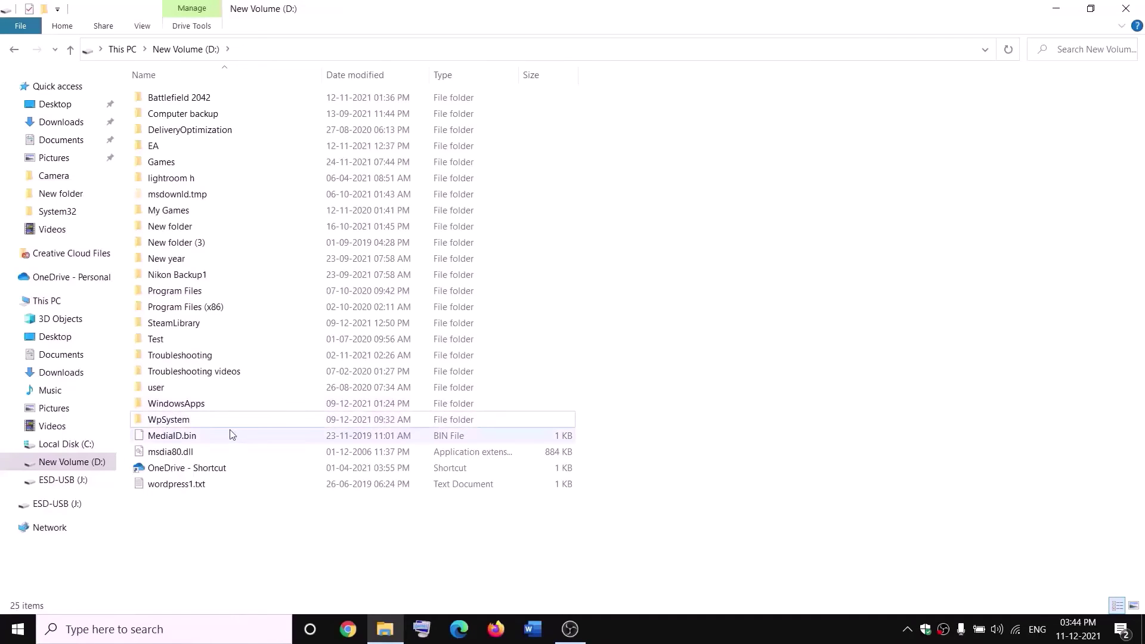
mouse_move(174, 422)
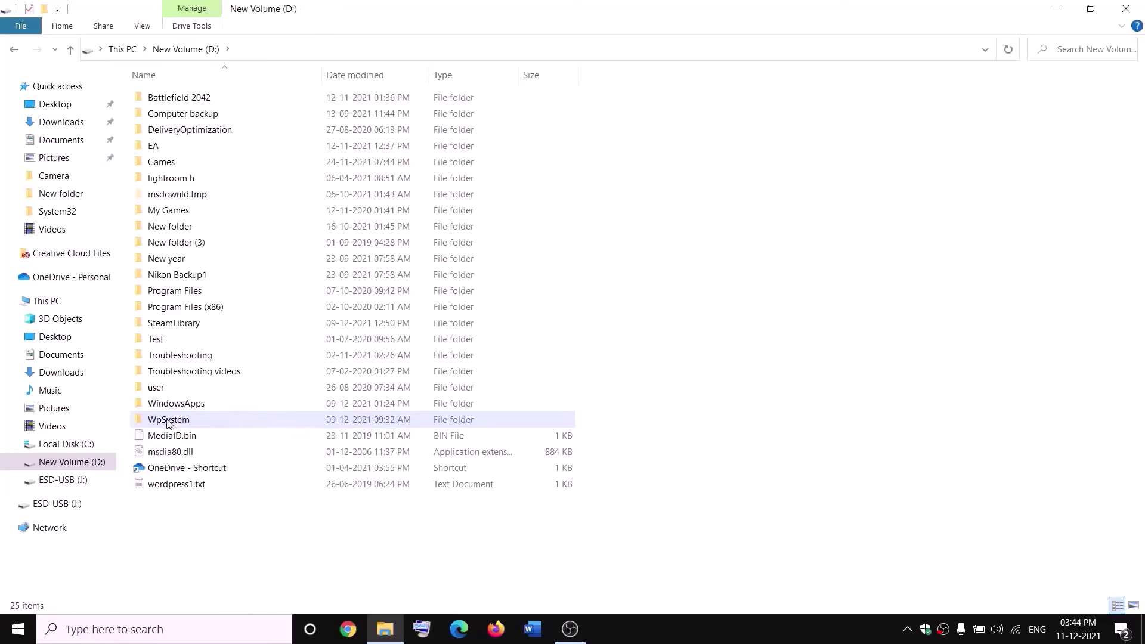
right_click(170, 421)
click(45, 602)
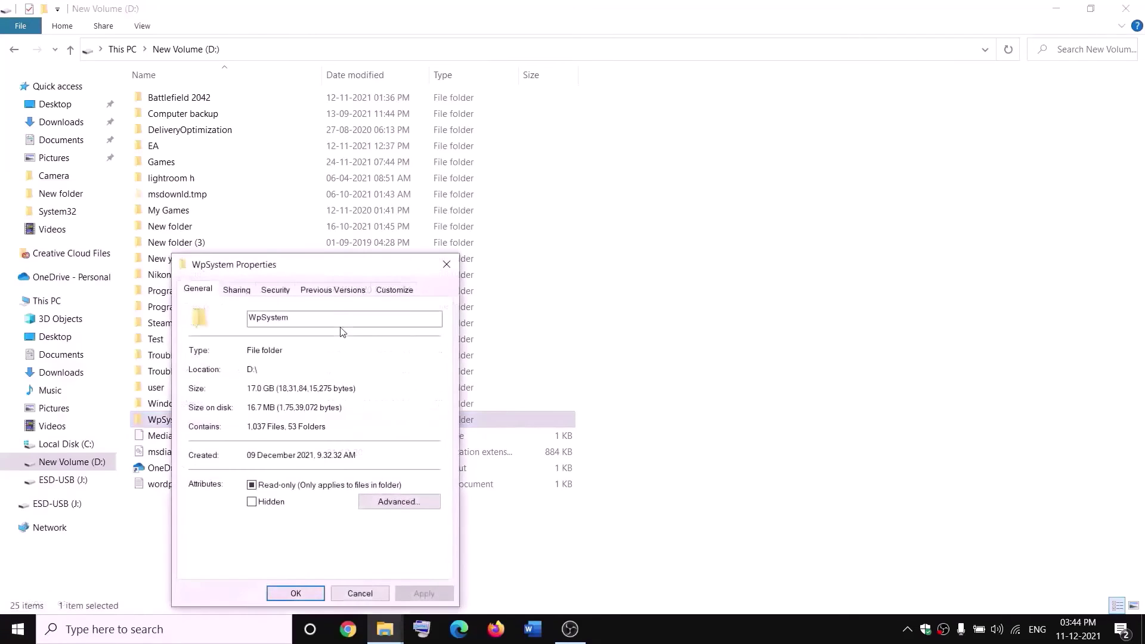
drag(340, 266, 493, 169)
click(425, 192)
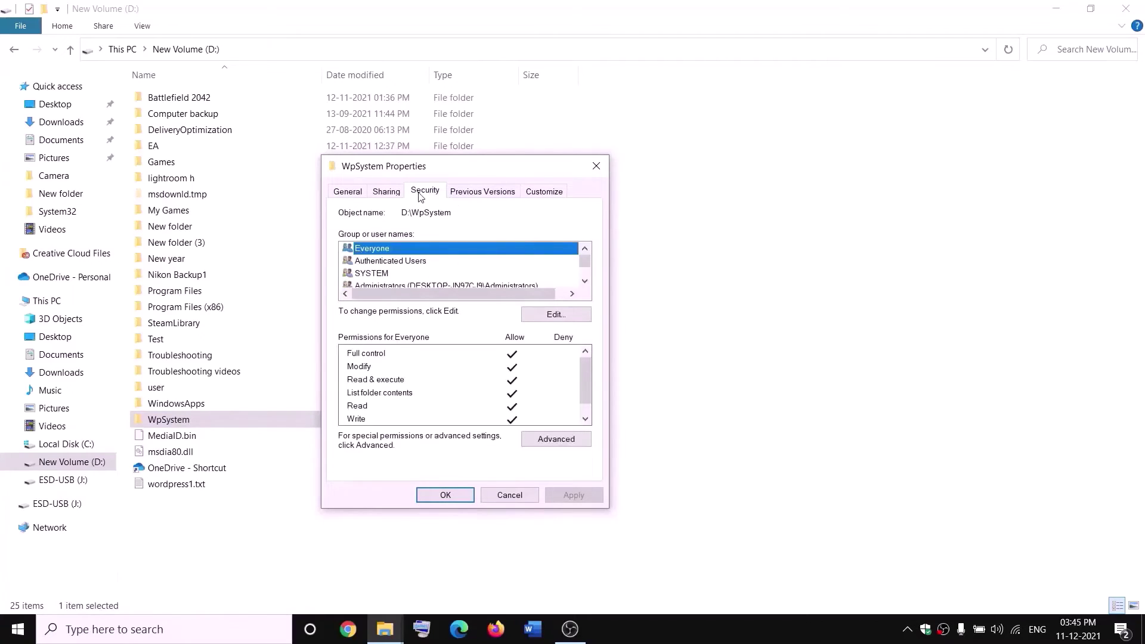
click(559, 441)
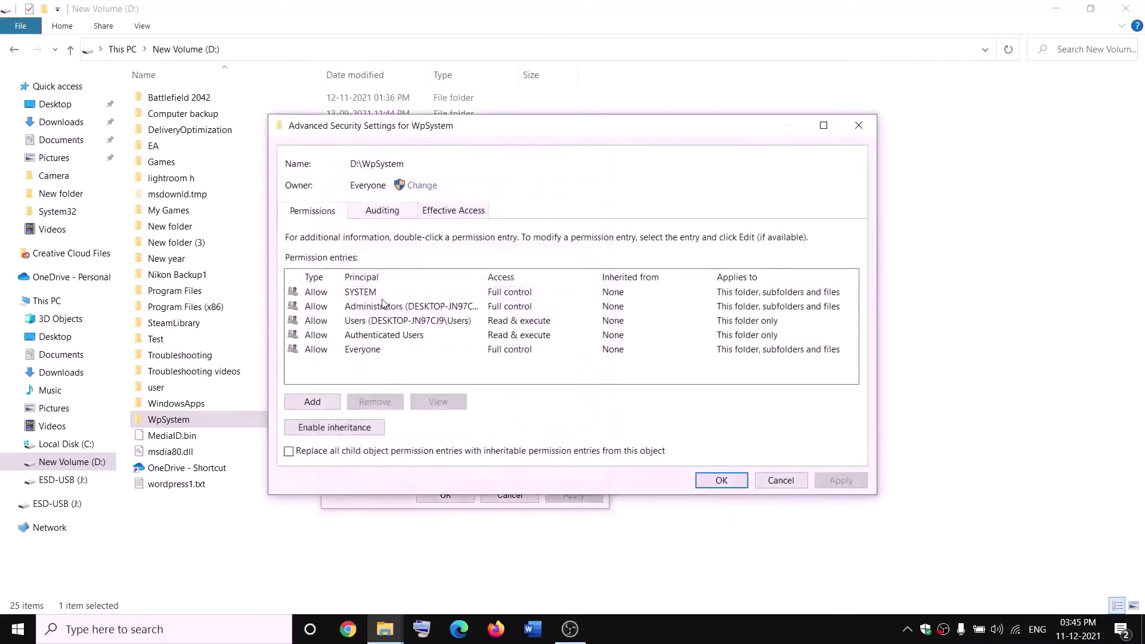
Change the WpSystem owner to Everyone, apply, and close the security windows.
click(421, 186)
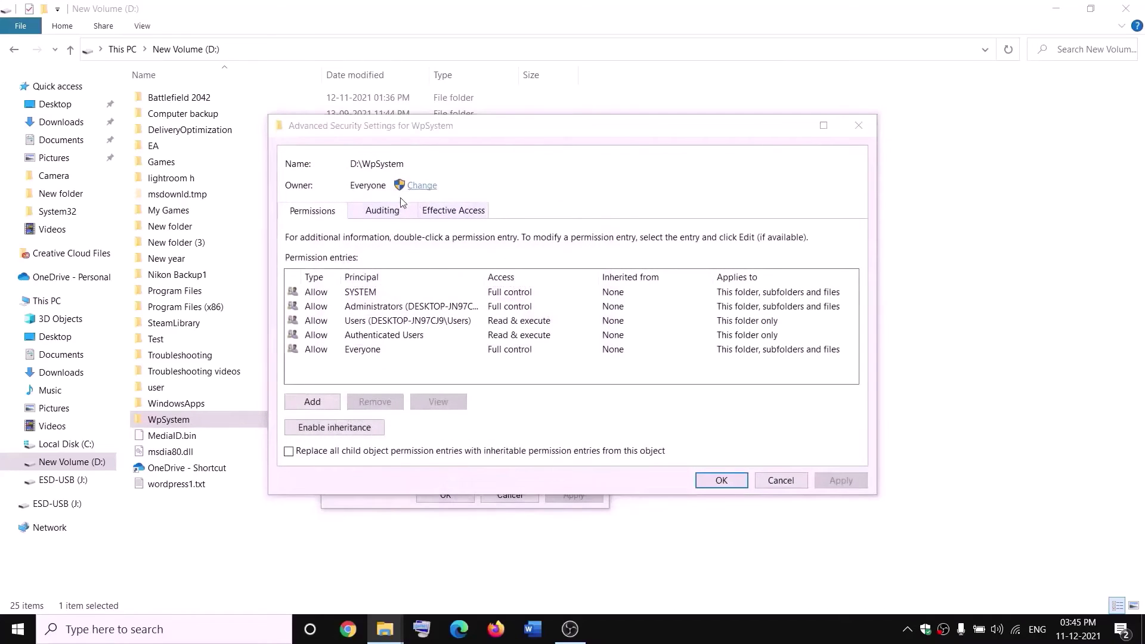
text(w)
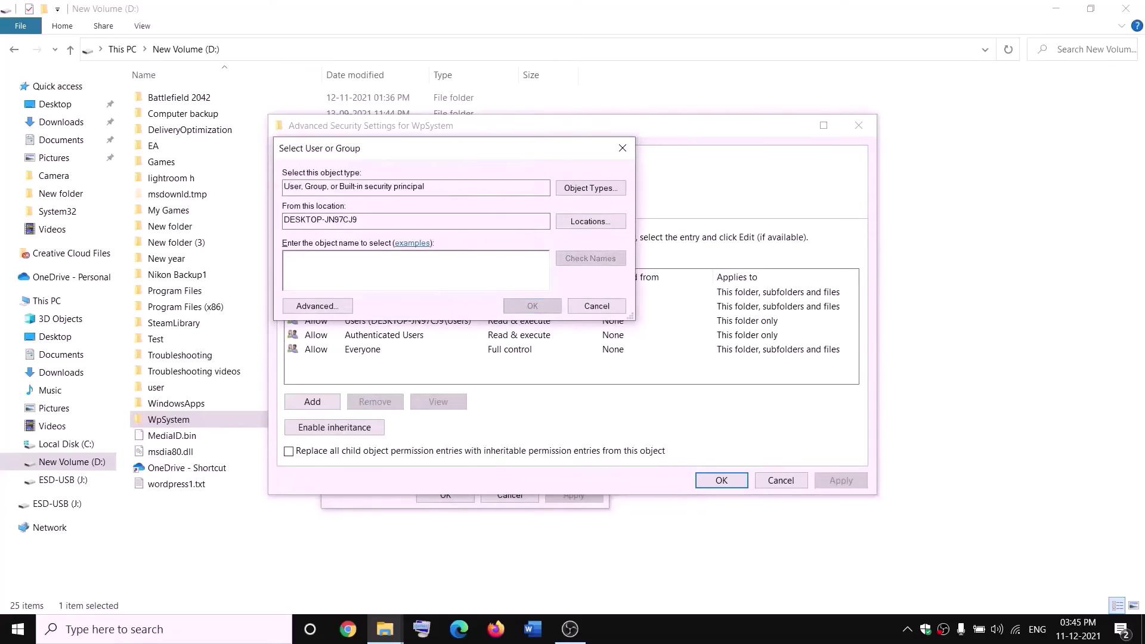
text(everyone)
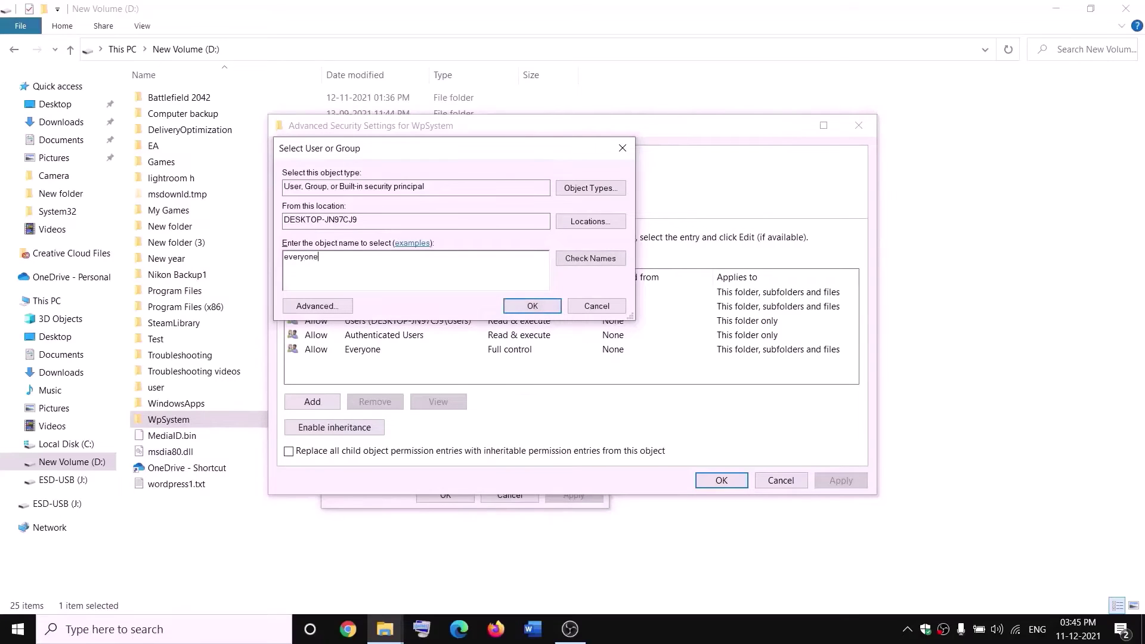
drag(344, 254, 283, 256)
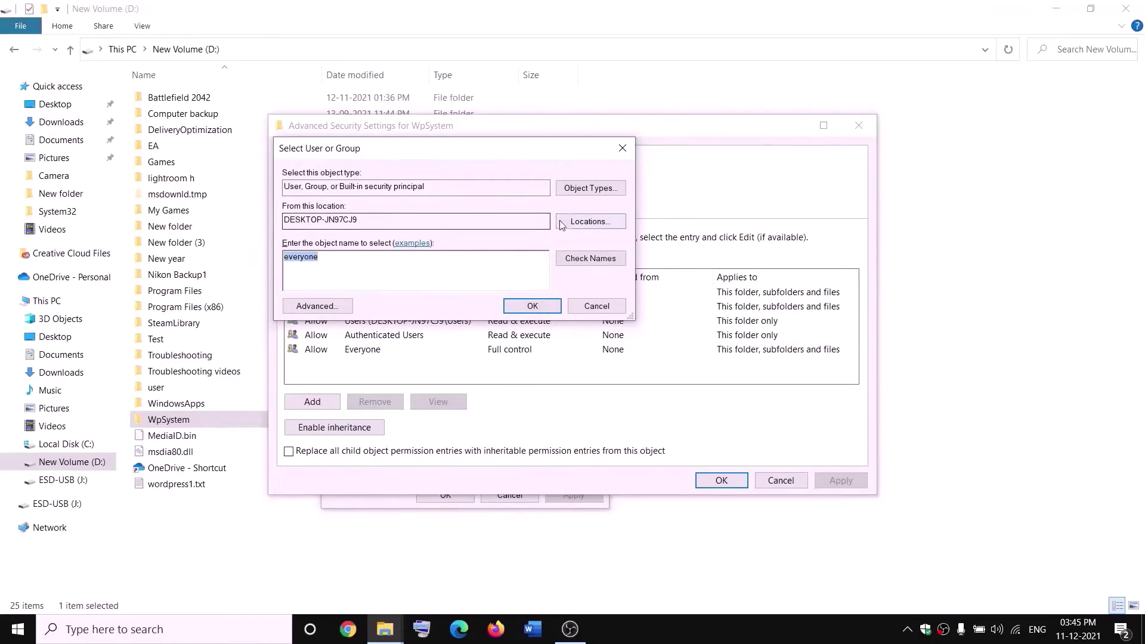
click(593, 260)
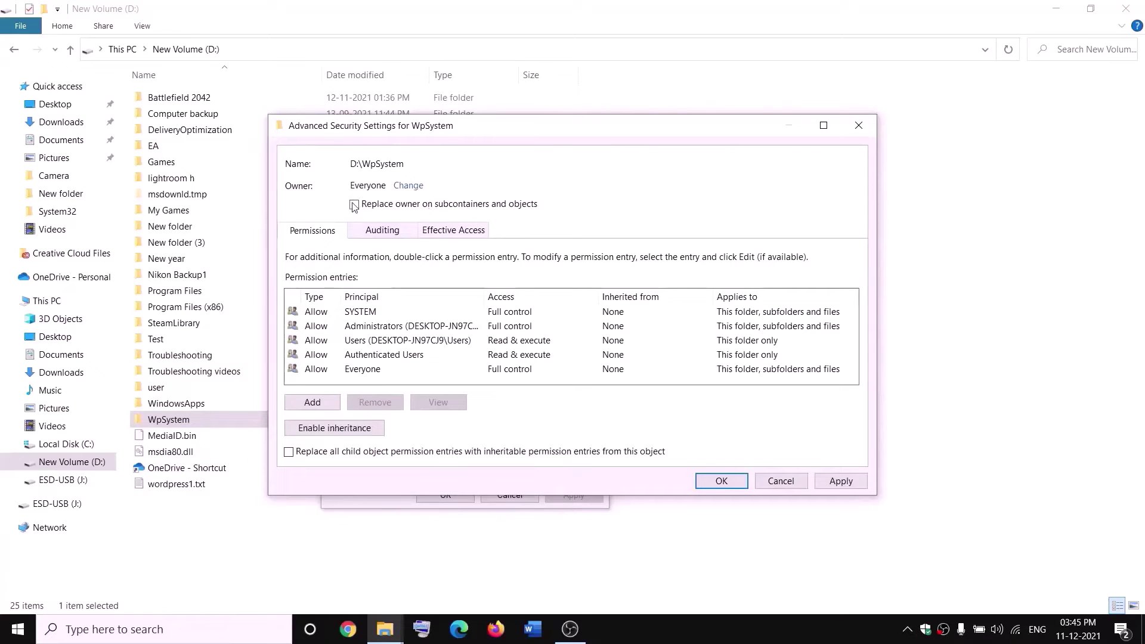
click(841, 480)
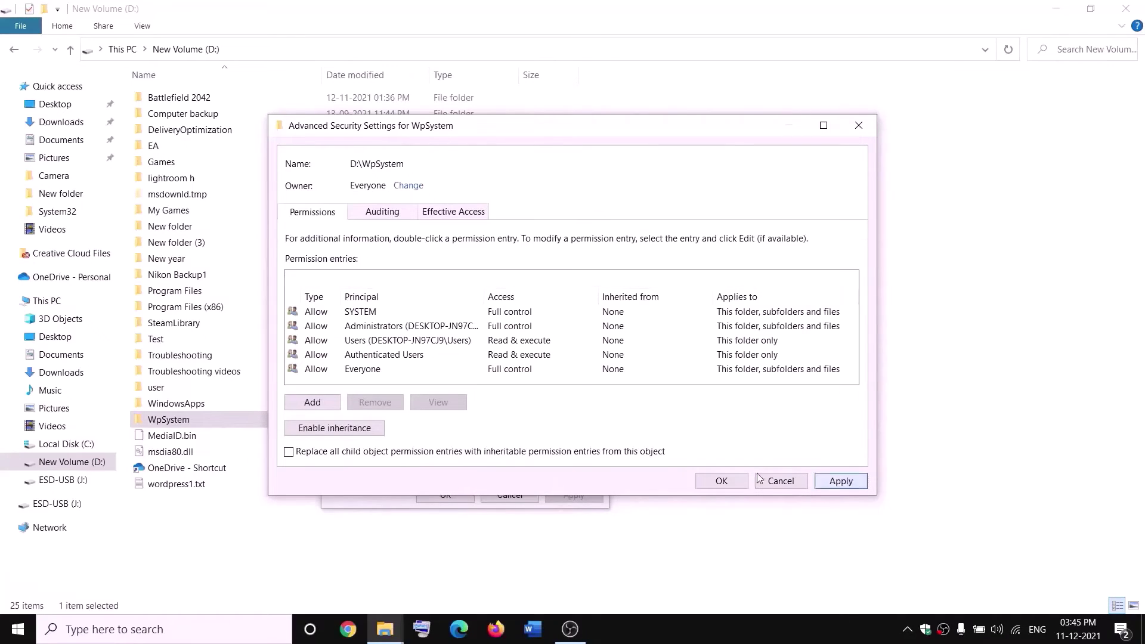
click(722, 481)
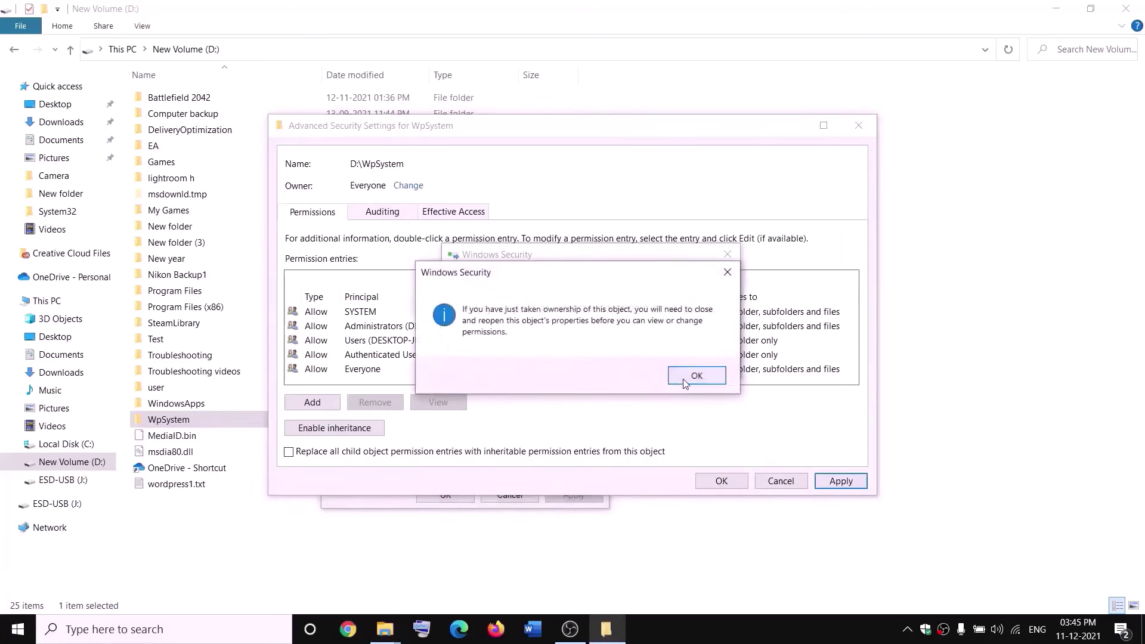
click(685, 378)
click(446, 495)
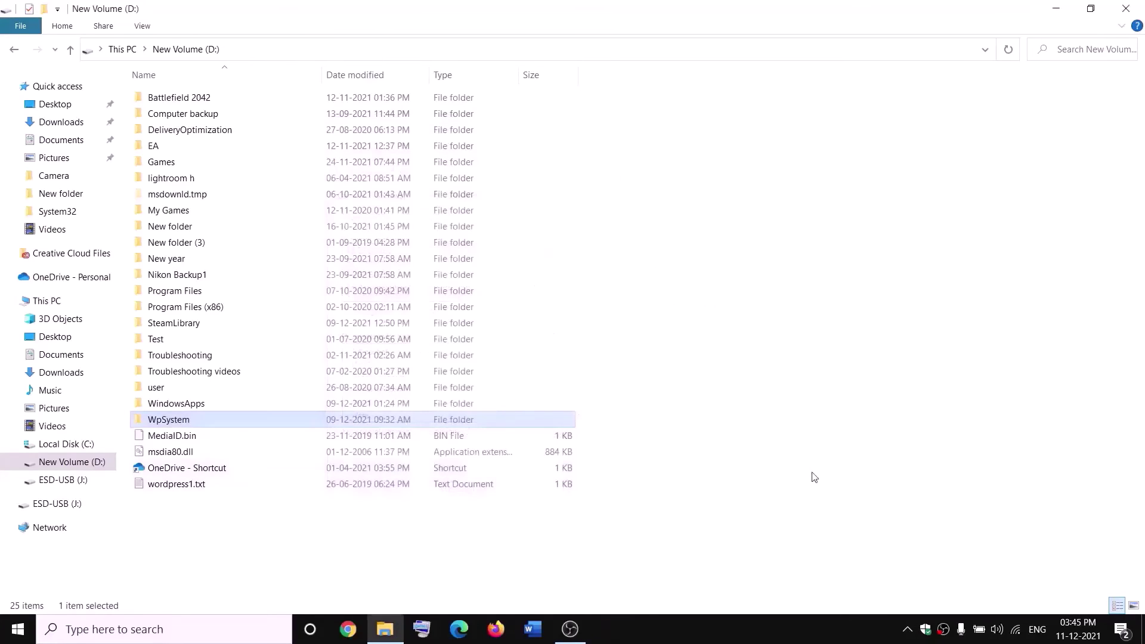
Reopen WpSystem's Properties and go to its advanced security settings.
right_click(171, 423)
click(69, 600)
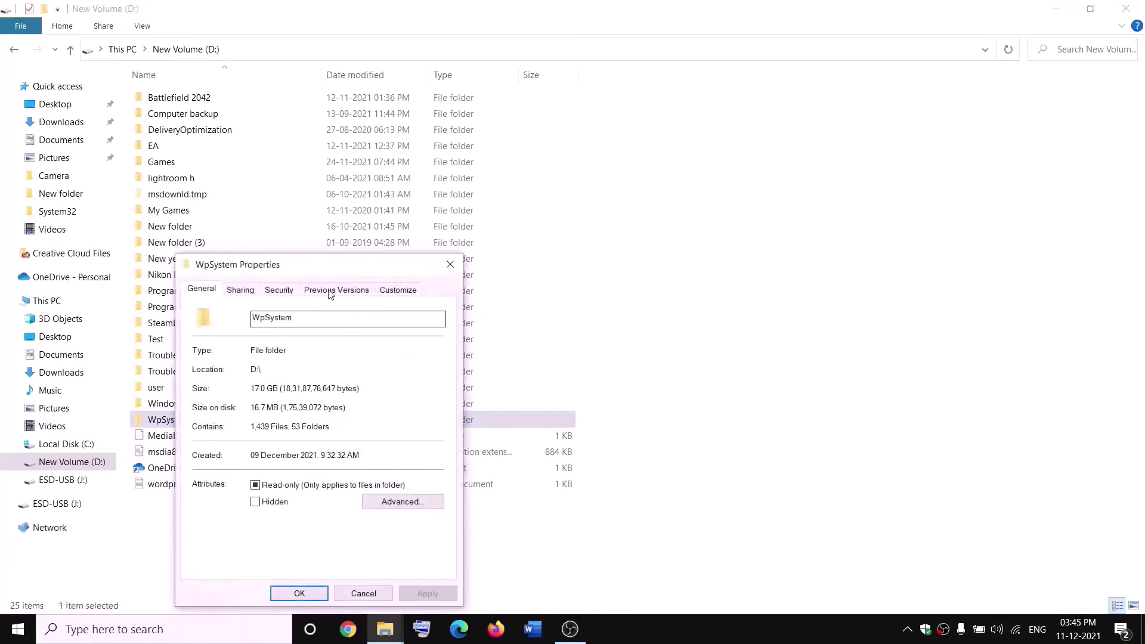
click(422, 218)
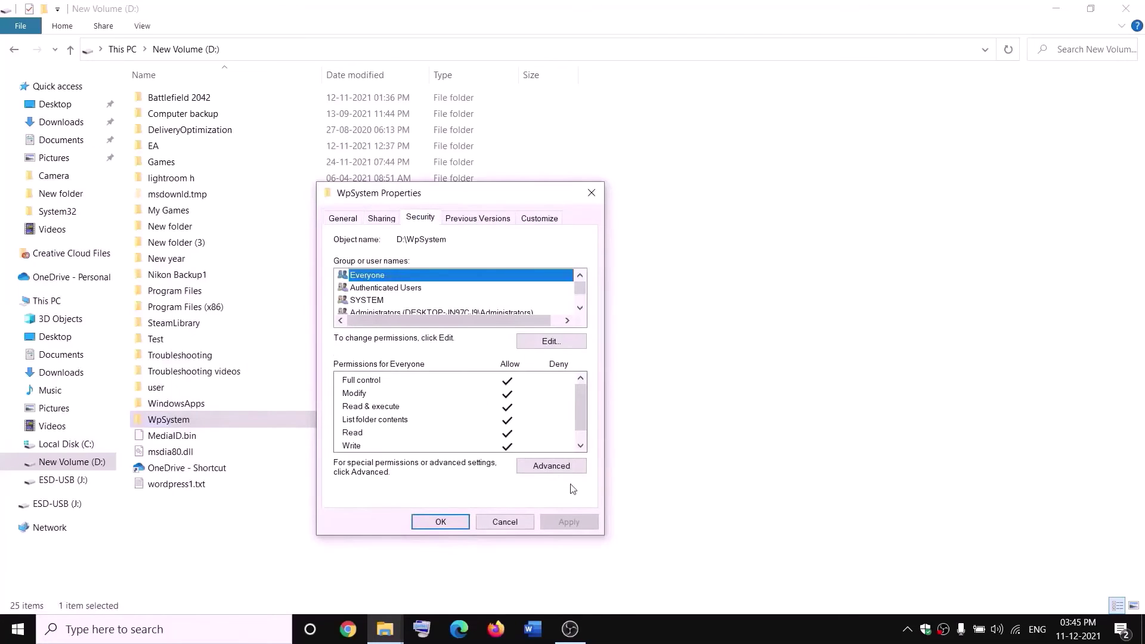
click(551, 466)
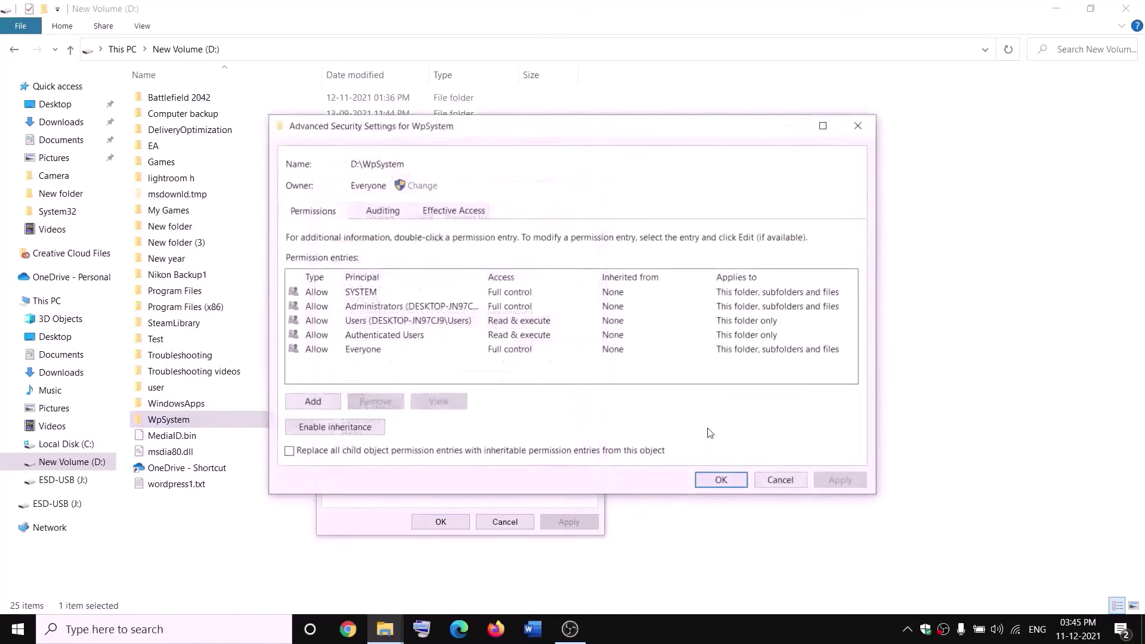
Add an Everyone Full control permission entry, apply it and close Properties.
click(312, 402)
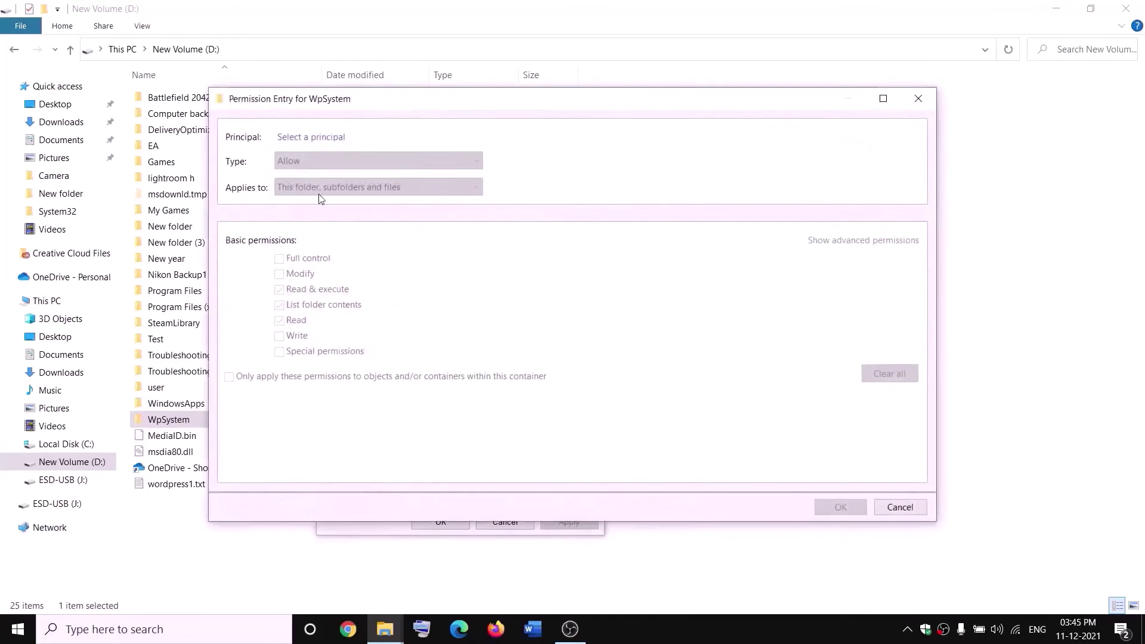
click(313, 138)
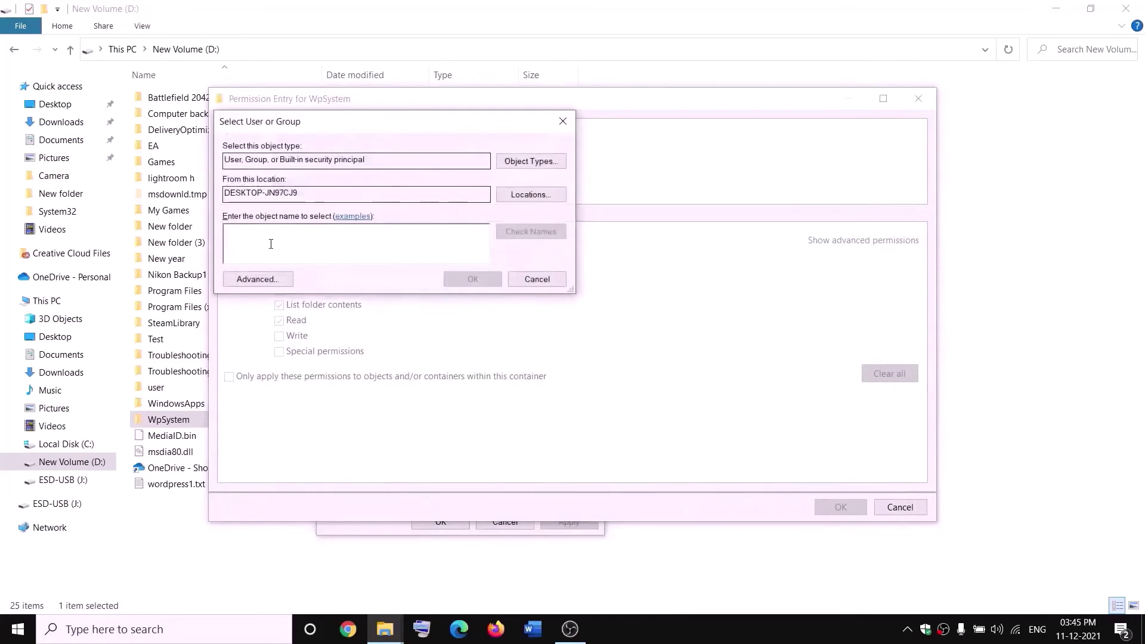
text(everyone)
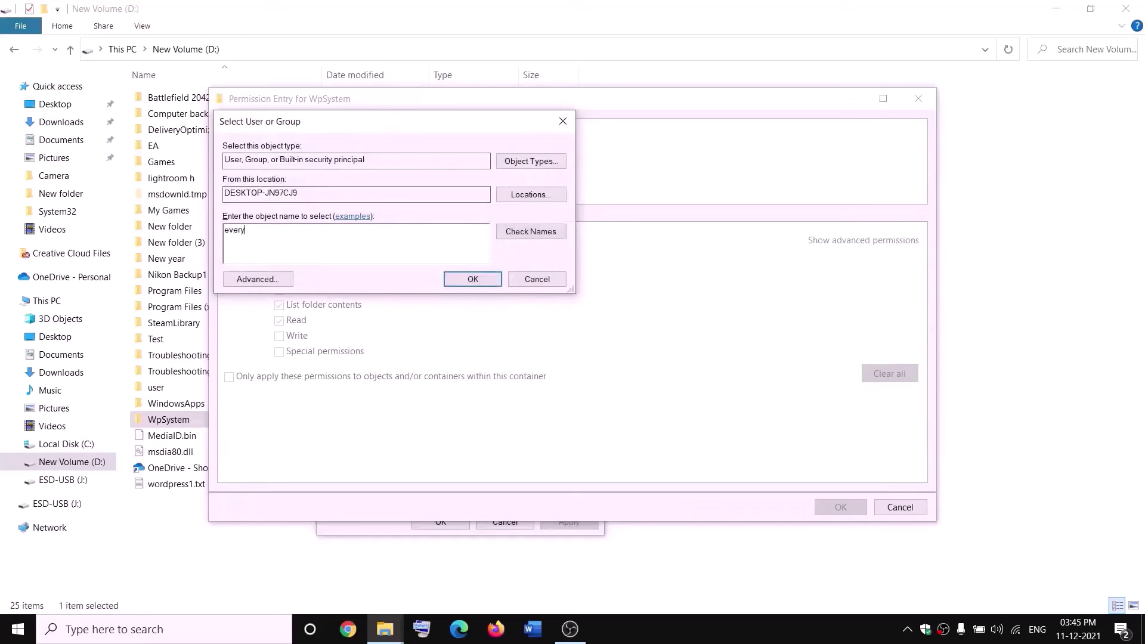
click(531, 234)
click(477, 277)
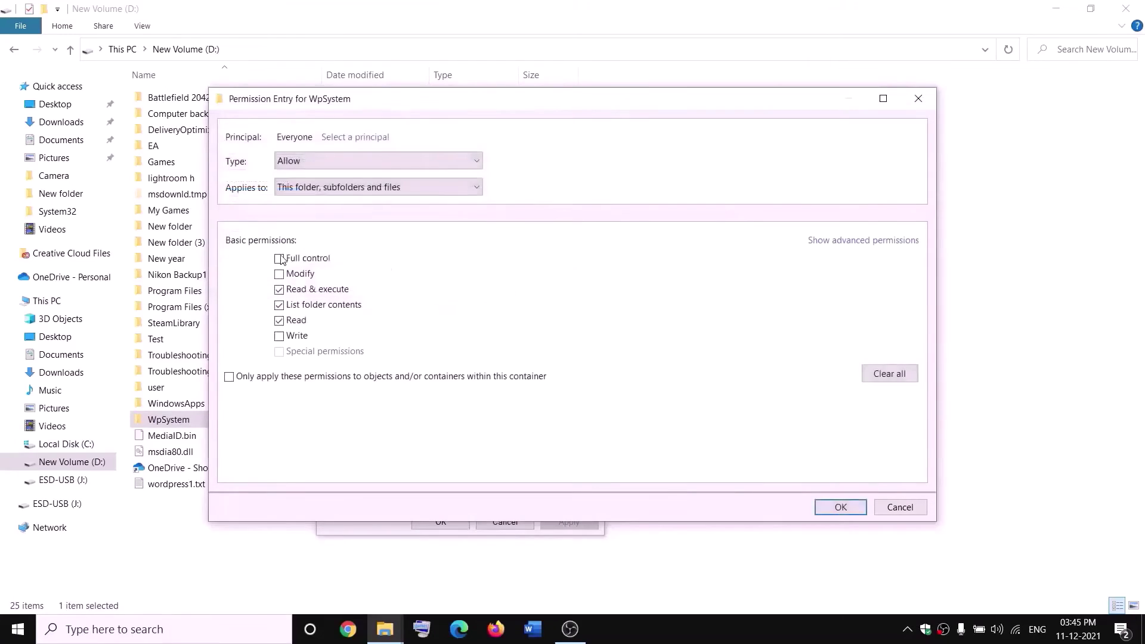
click(279, 260)
click(841, 507)
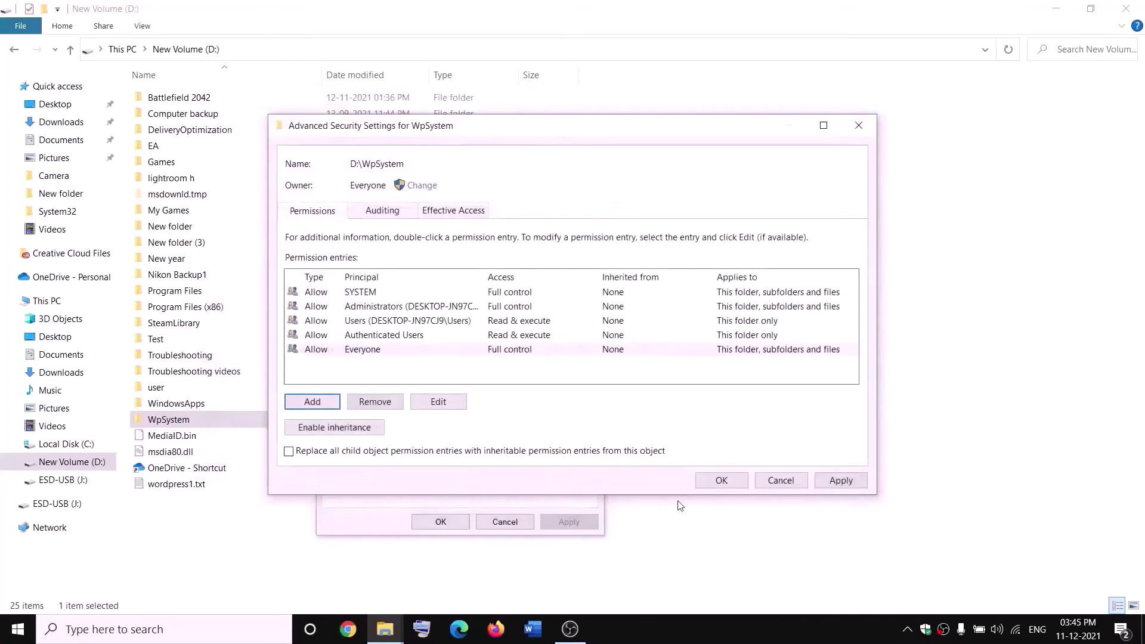
click(839, 481)
click(723, 480)
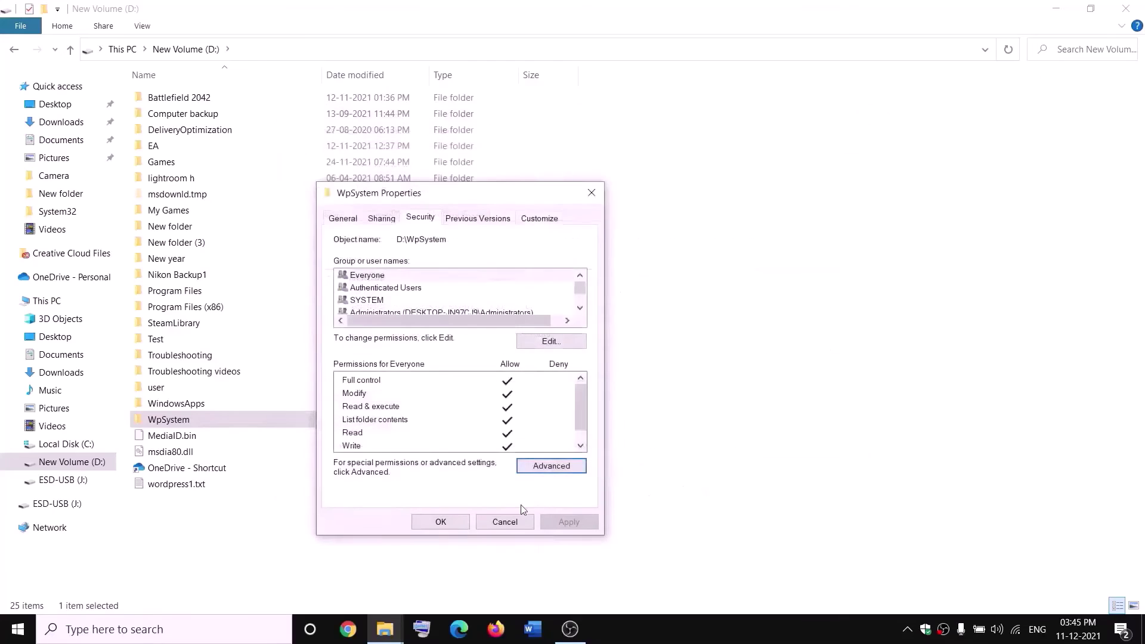
click(457, 524)
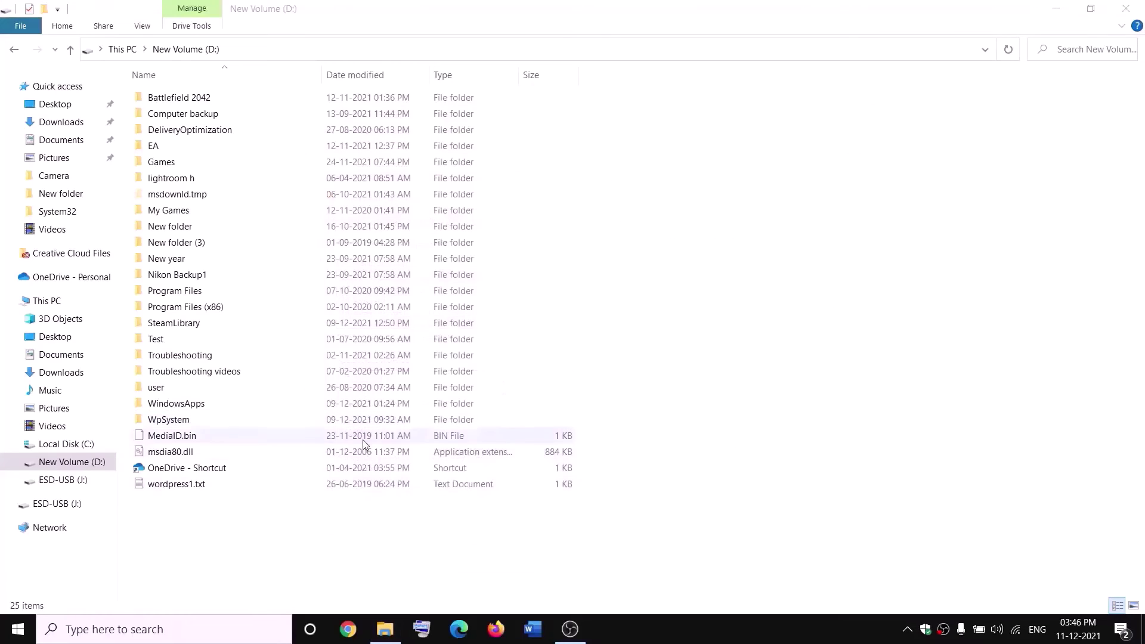
Rename the WpSystem folder to 'WpSystem.old' by appending .old to its name.
right_click(170, 421)
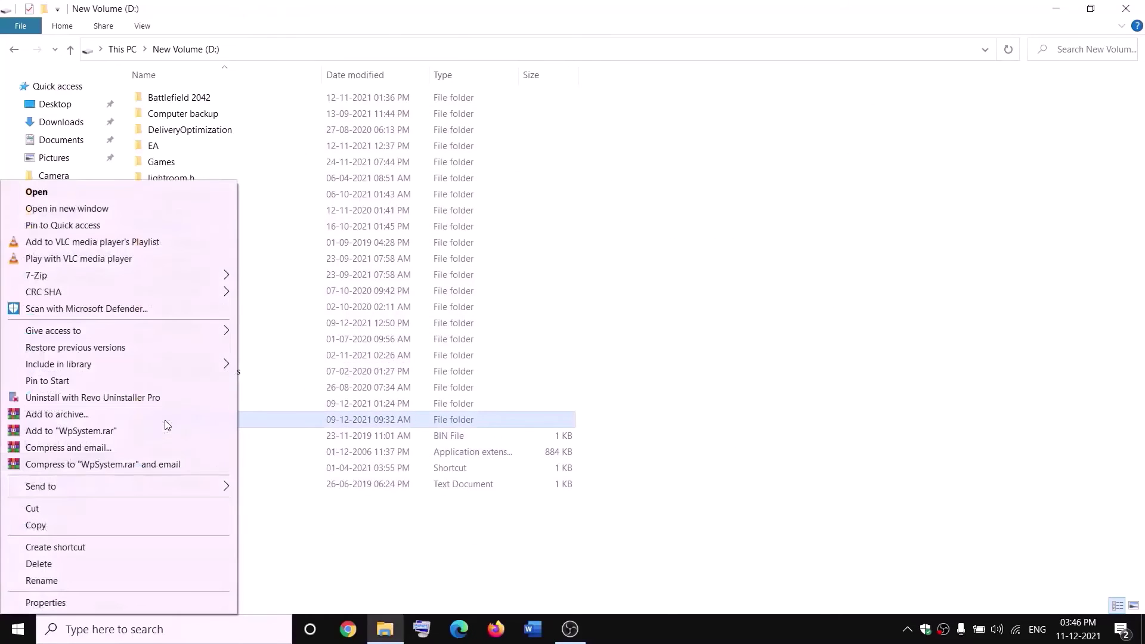
click(47, 586)
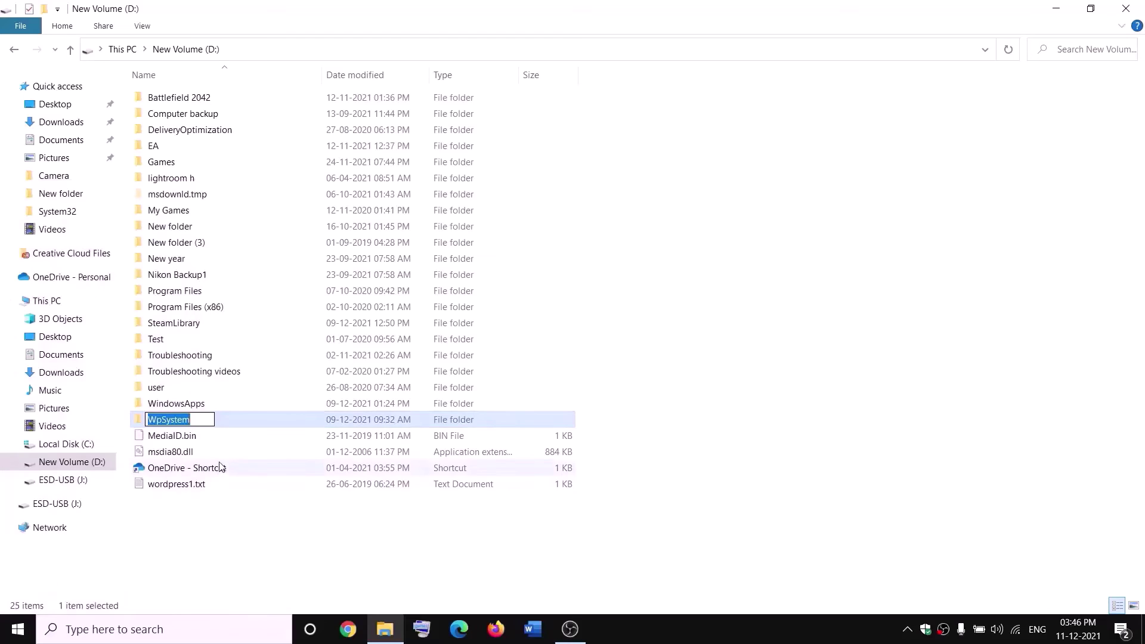
key(End)
text(.old)
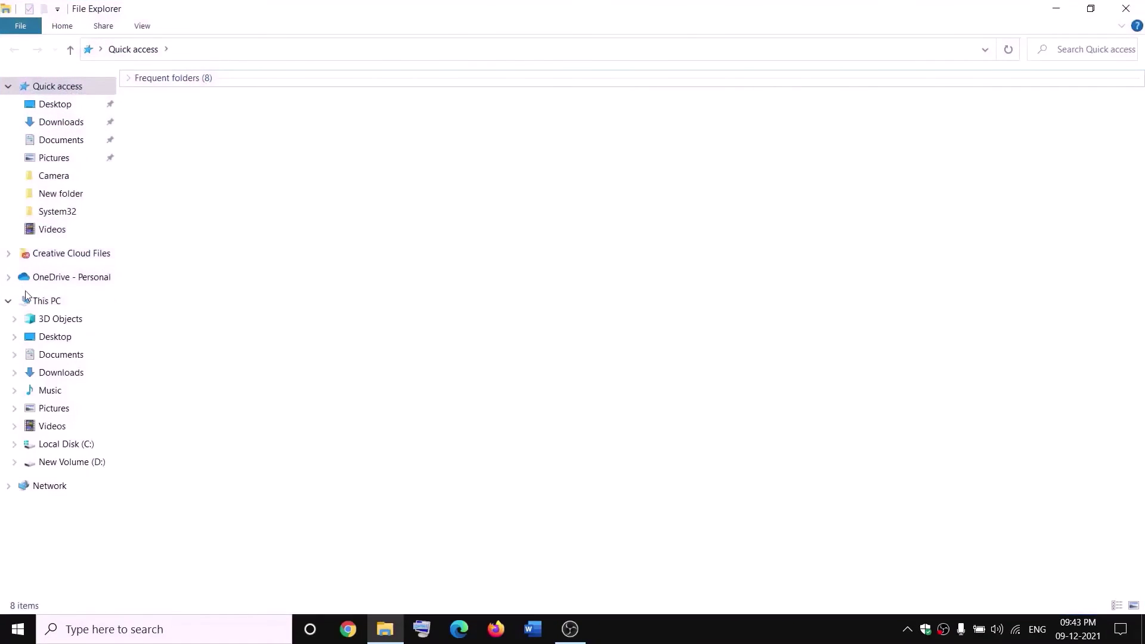
Open the advanced security settings of the WindowsApps folder on New Volume (D:).
click(24, 299)
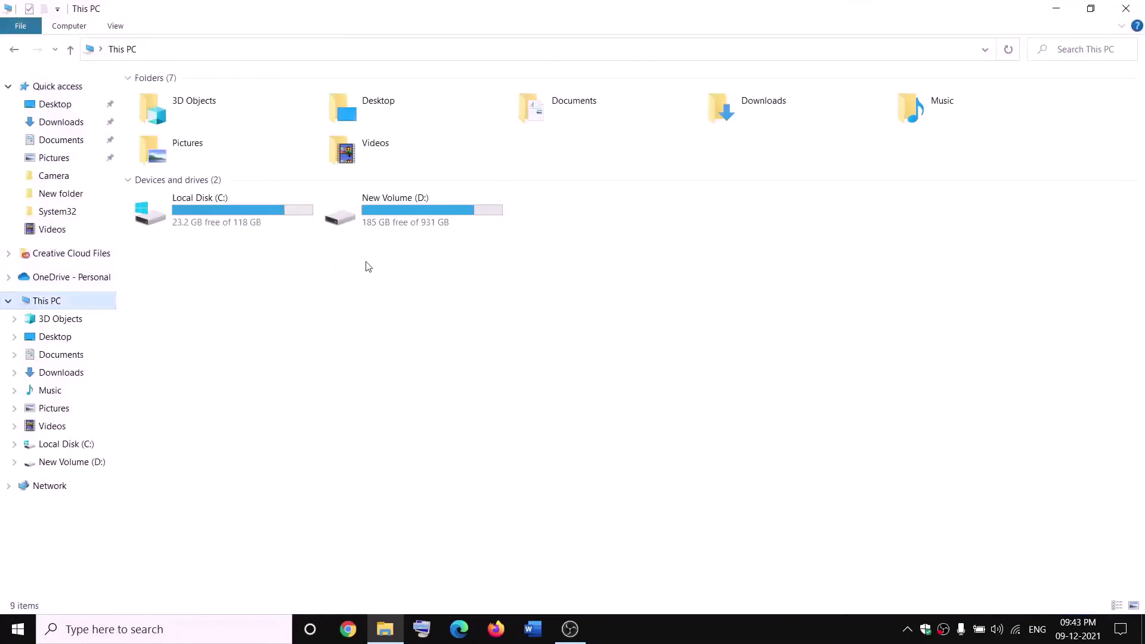
double_click(410, 215)
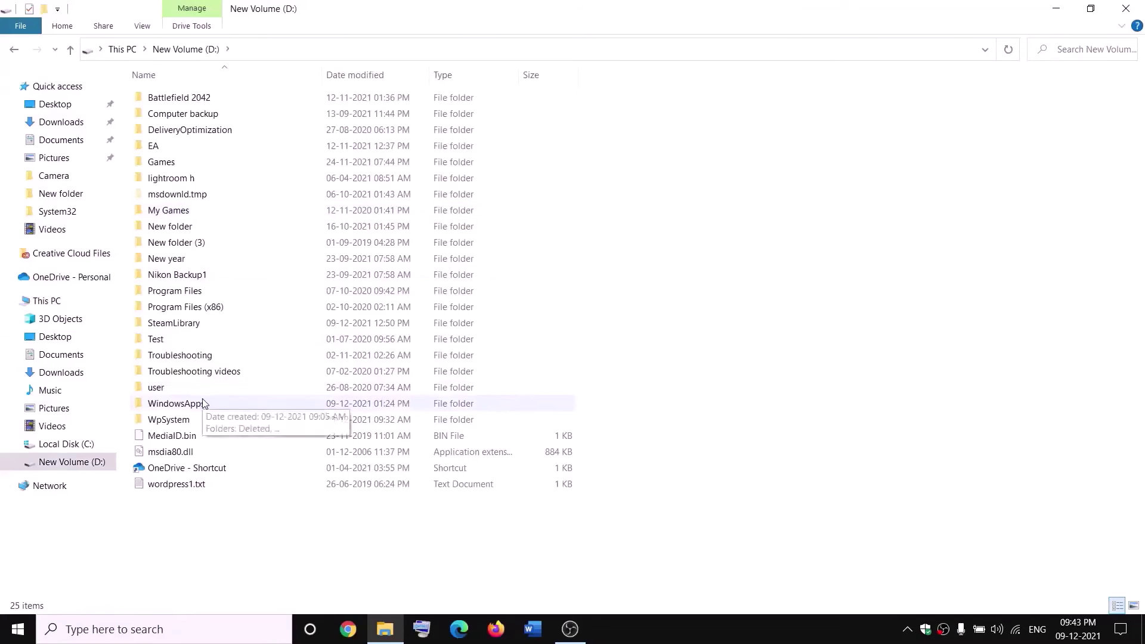
click(203, 404)
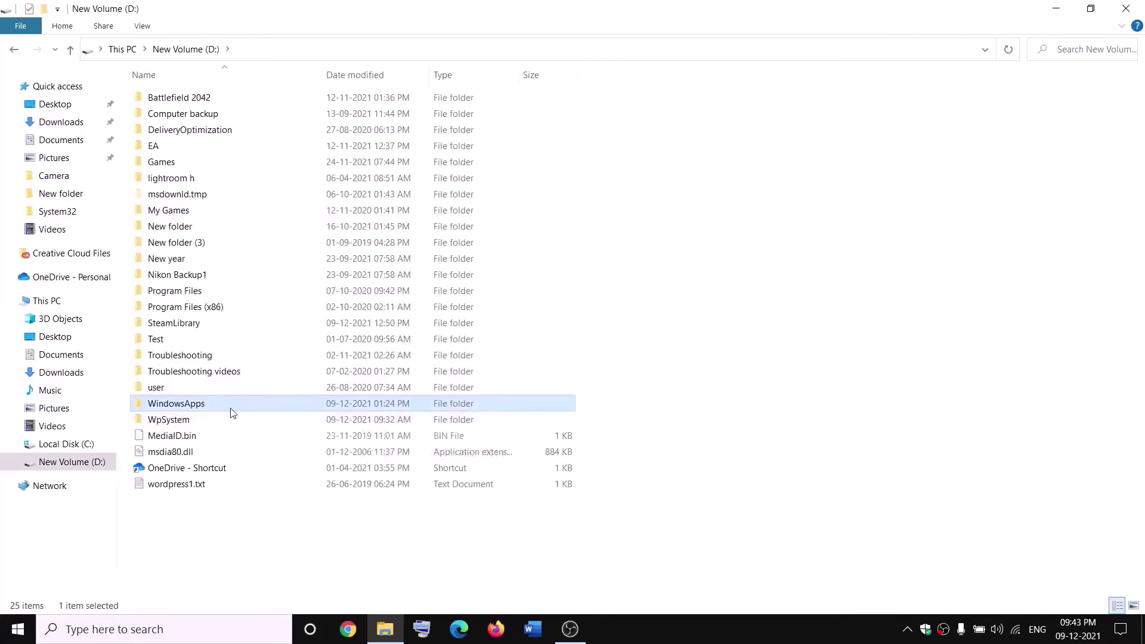
right_click(216, 406)
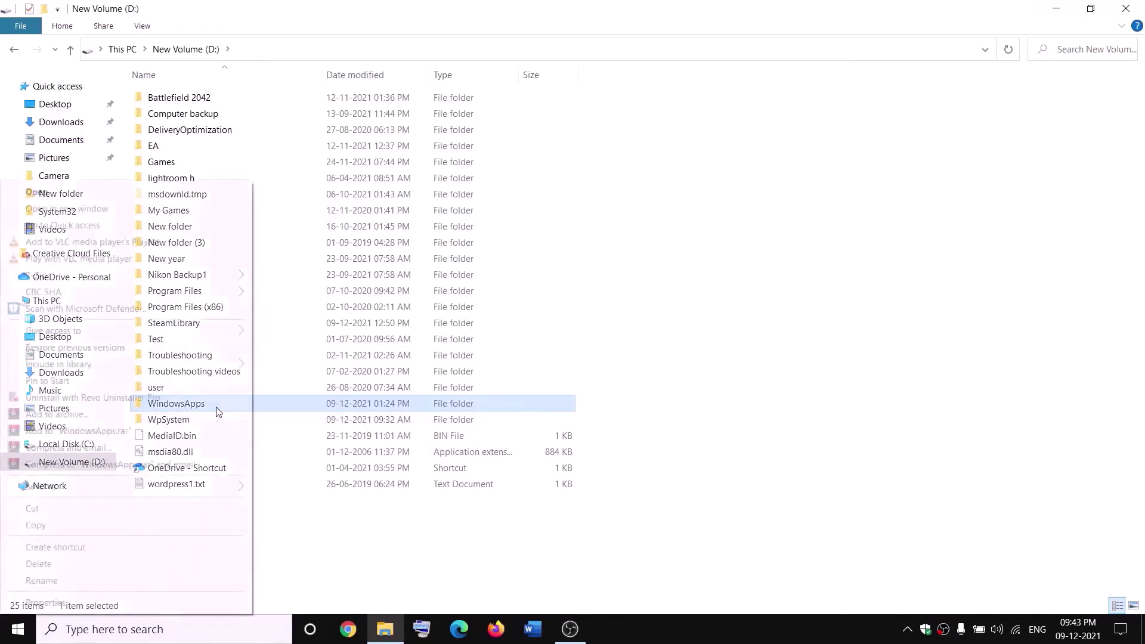
click(46, 603)
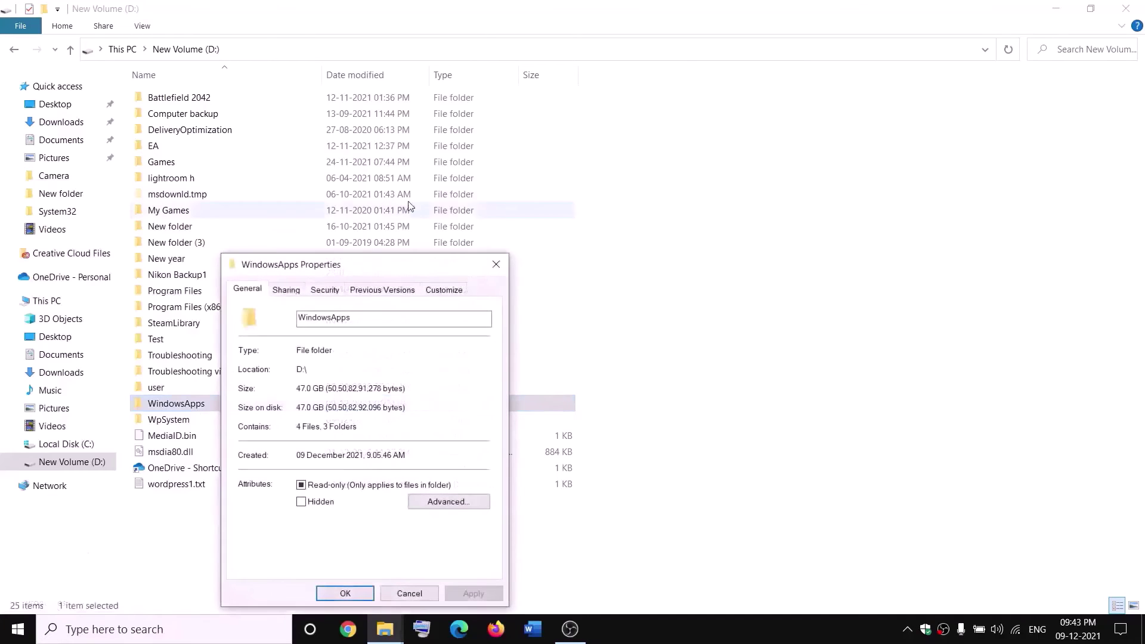
click(325, 291)
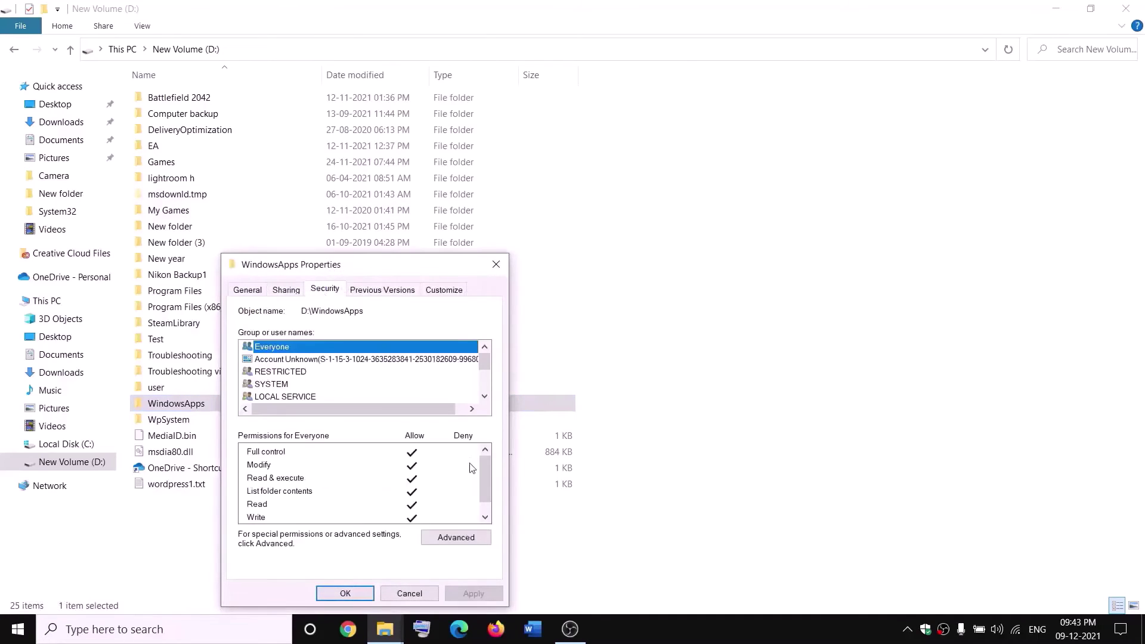
click(447, 536)
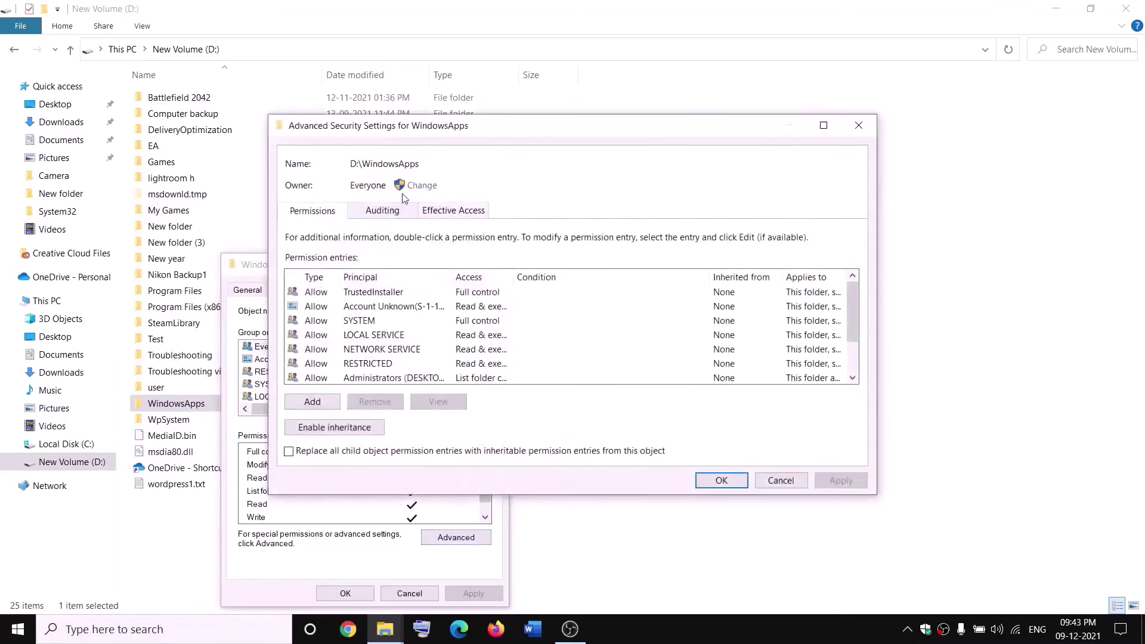
Change the WindowsApps owner to Everyone and confirm the notice and security dialogs.
click(419, 187)
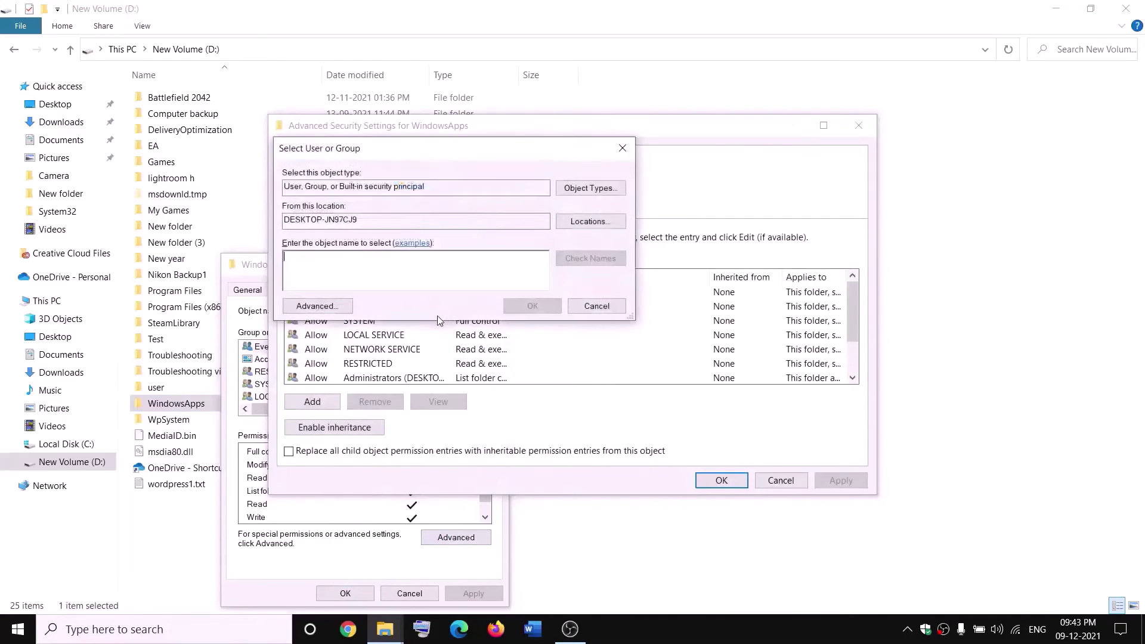
text(everyone)
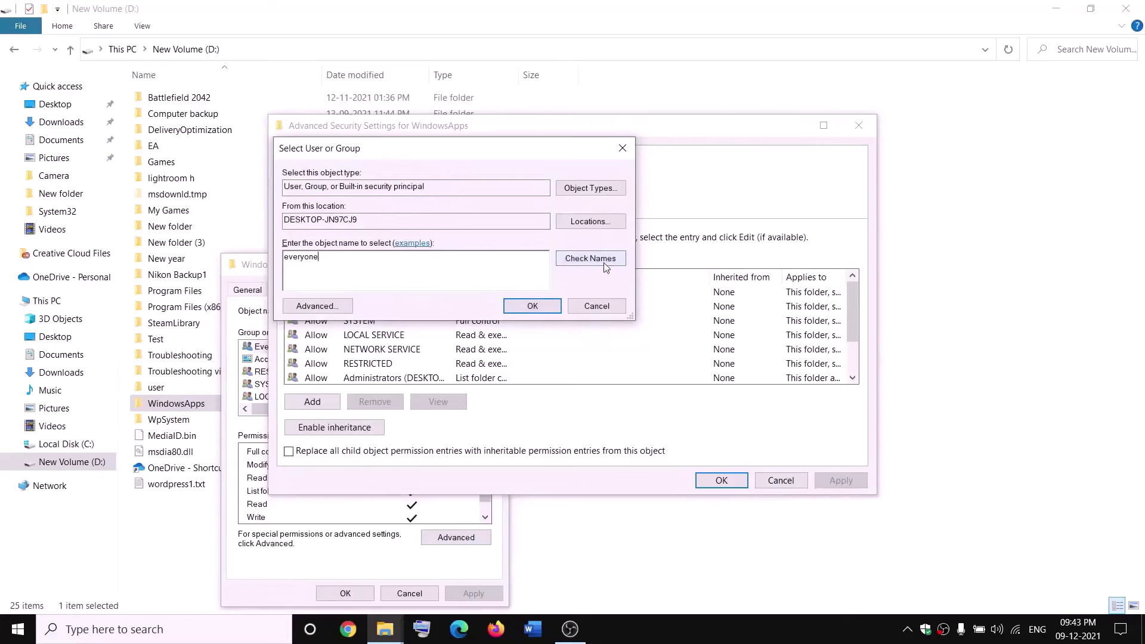
click(602, 263)
click(532, 306)
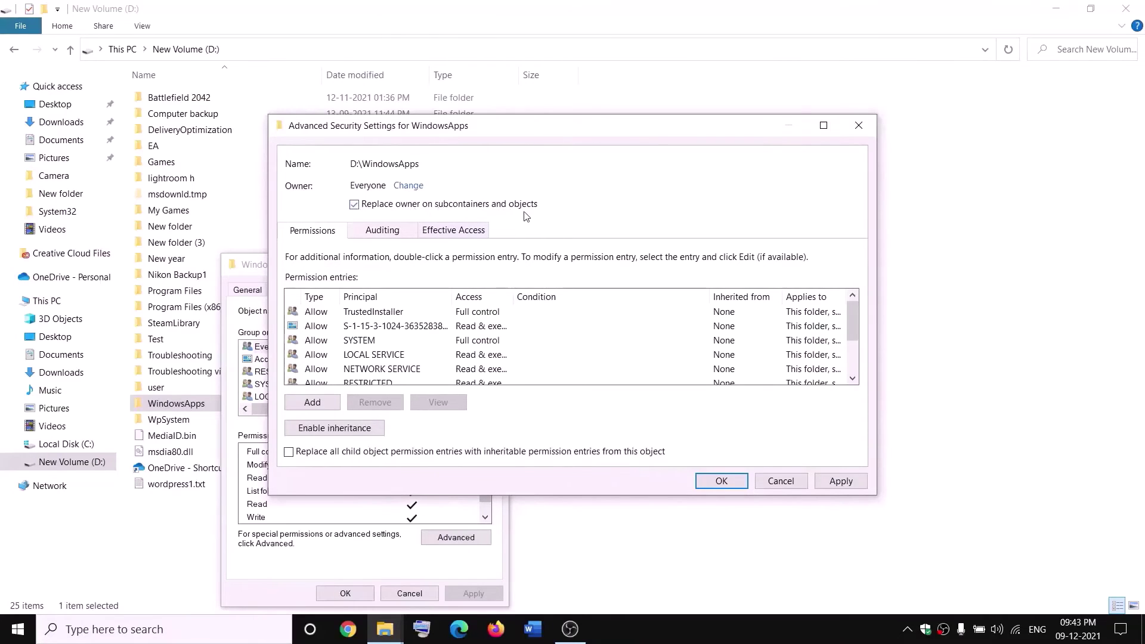
click(842, 481)
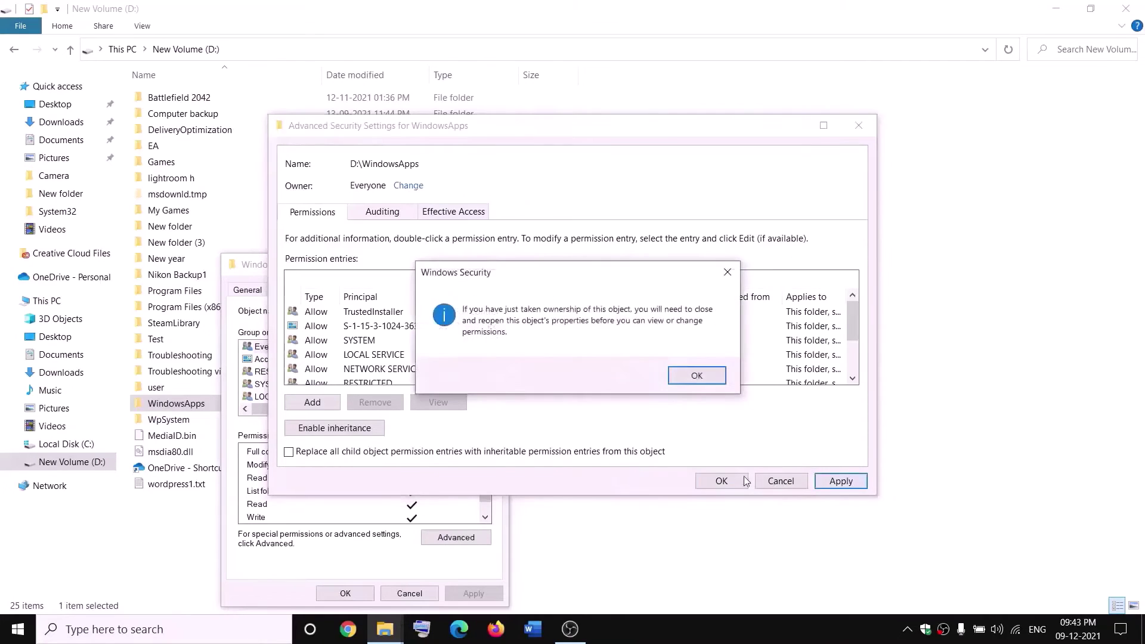
click(696, 375)
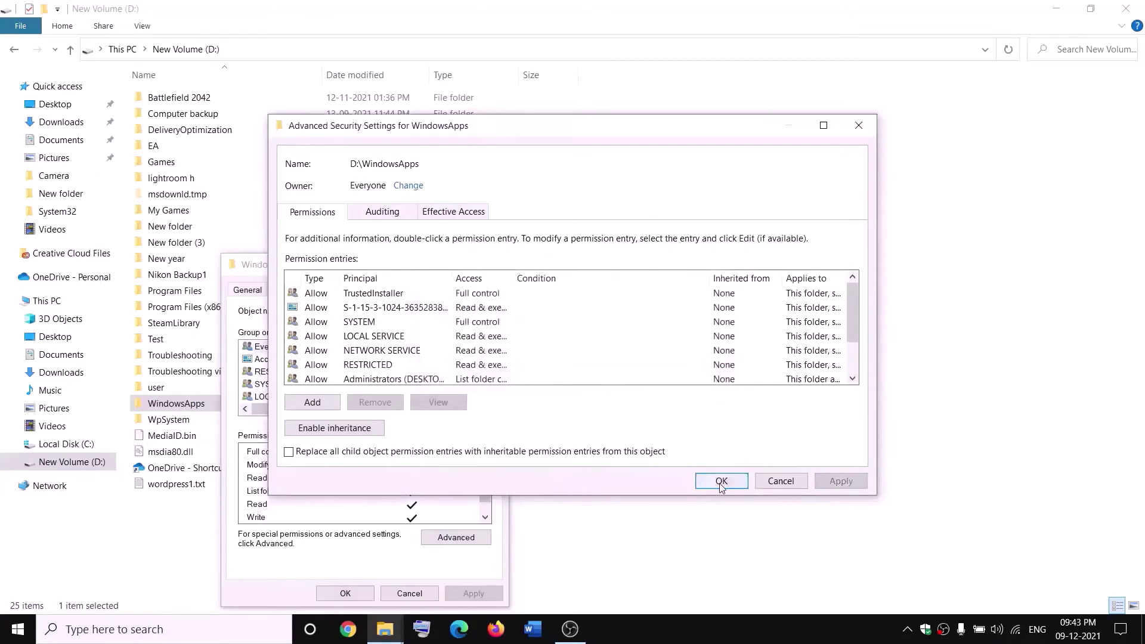
click(721, 481)
click(356, 595)
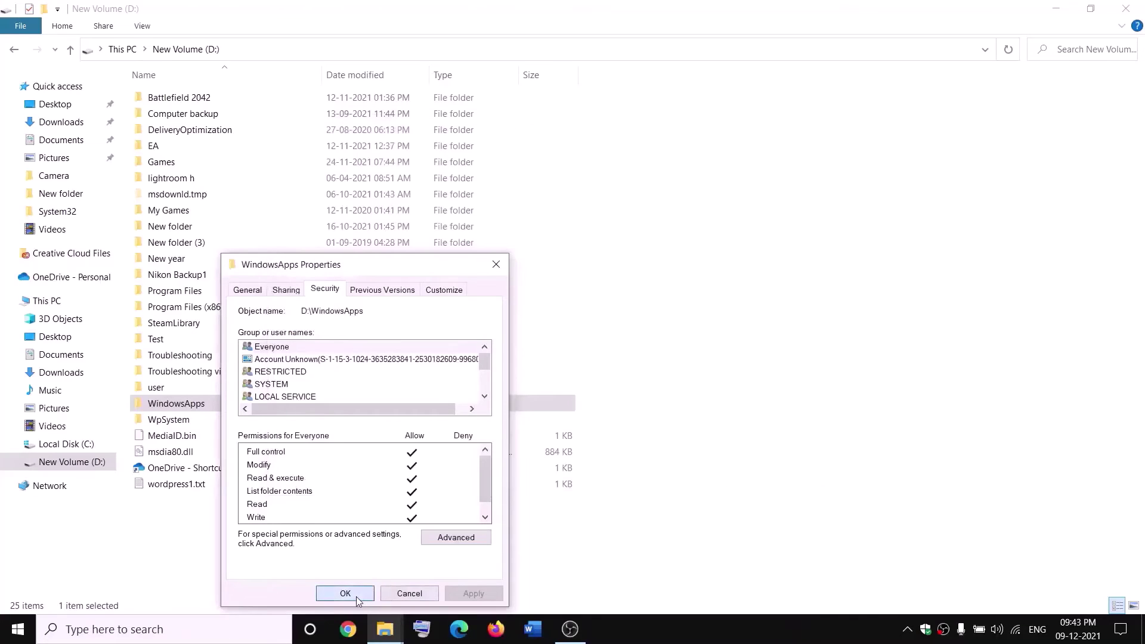
right_click(217, 409)
Add an Everyone permission entry with Full control to WindowsApps and apply it.
click(43, 604)
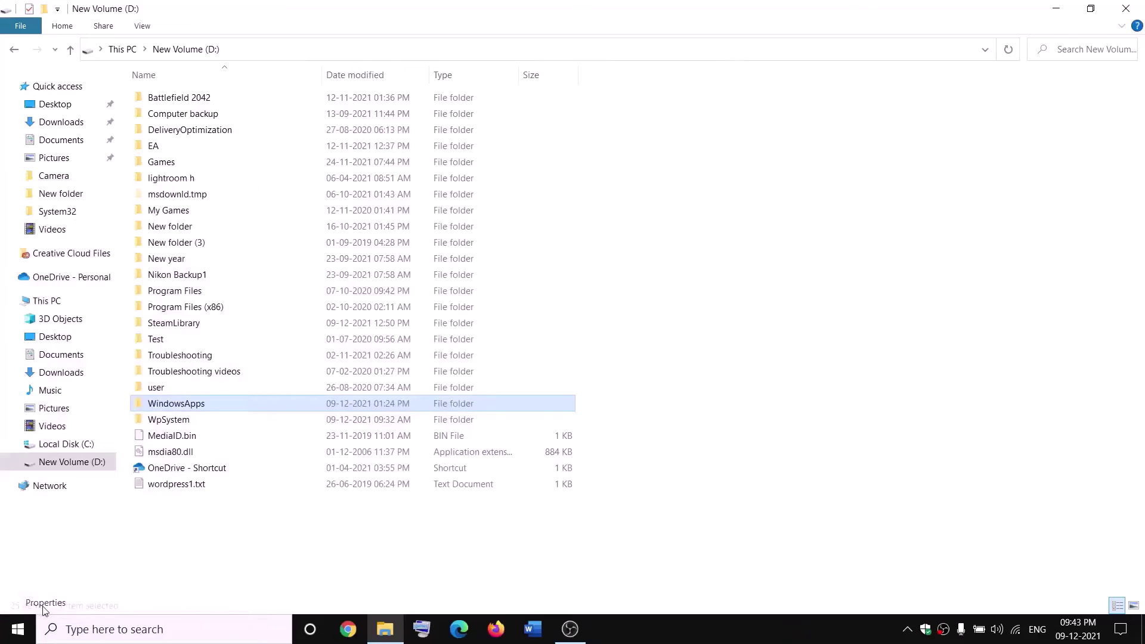
click(332, 290)
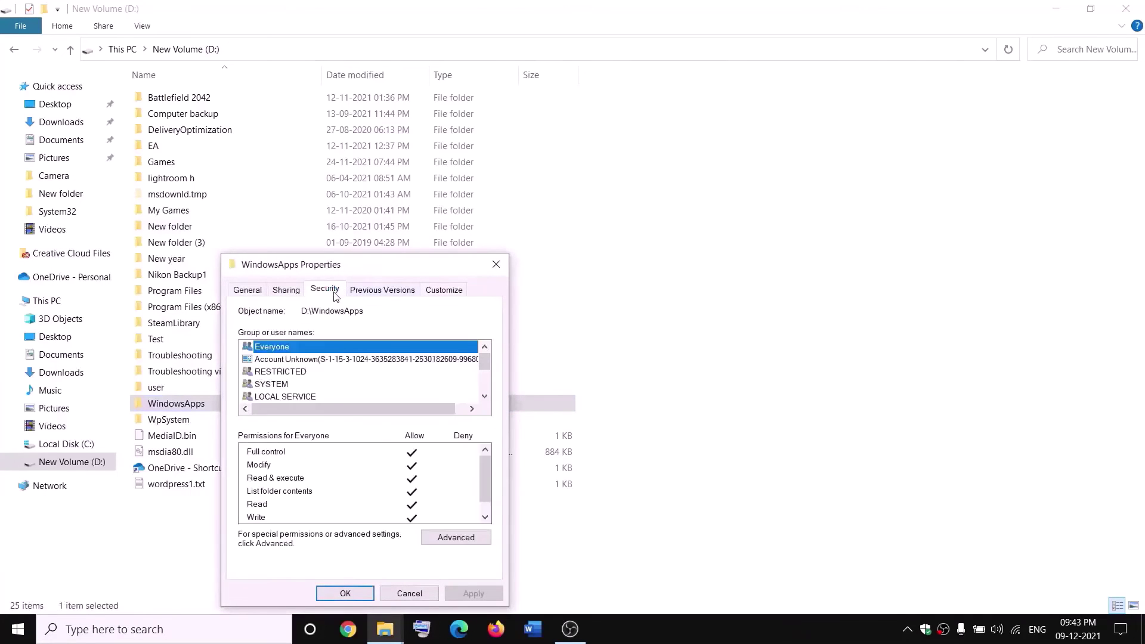
click(456, 537)
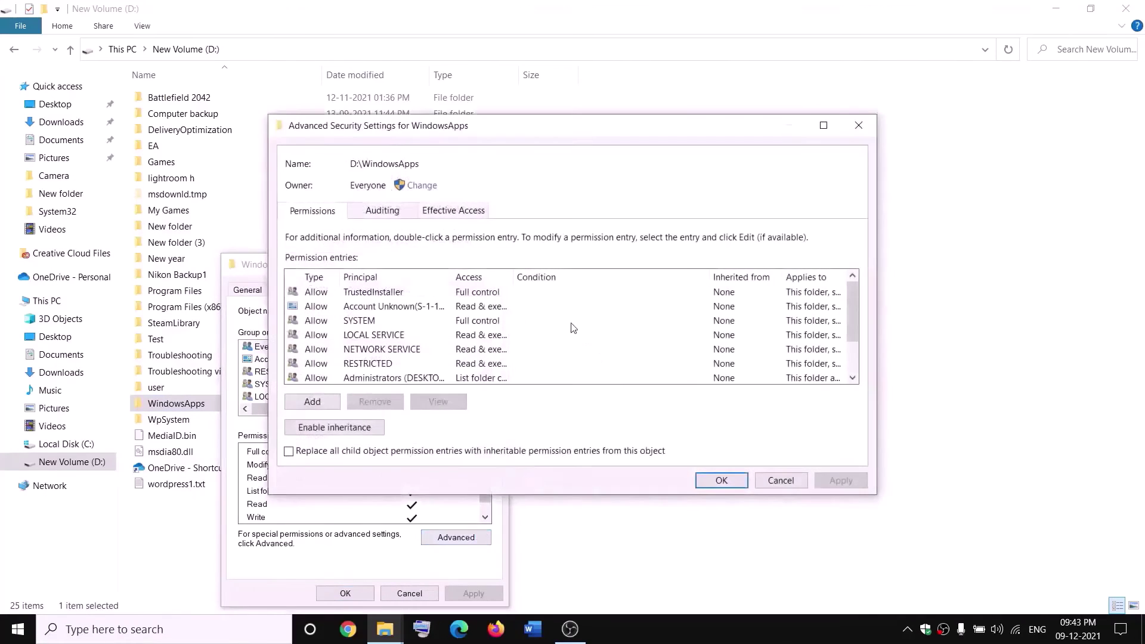
click(313, 403)
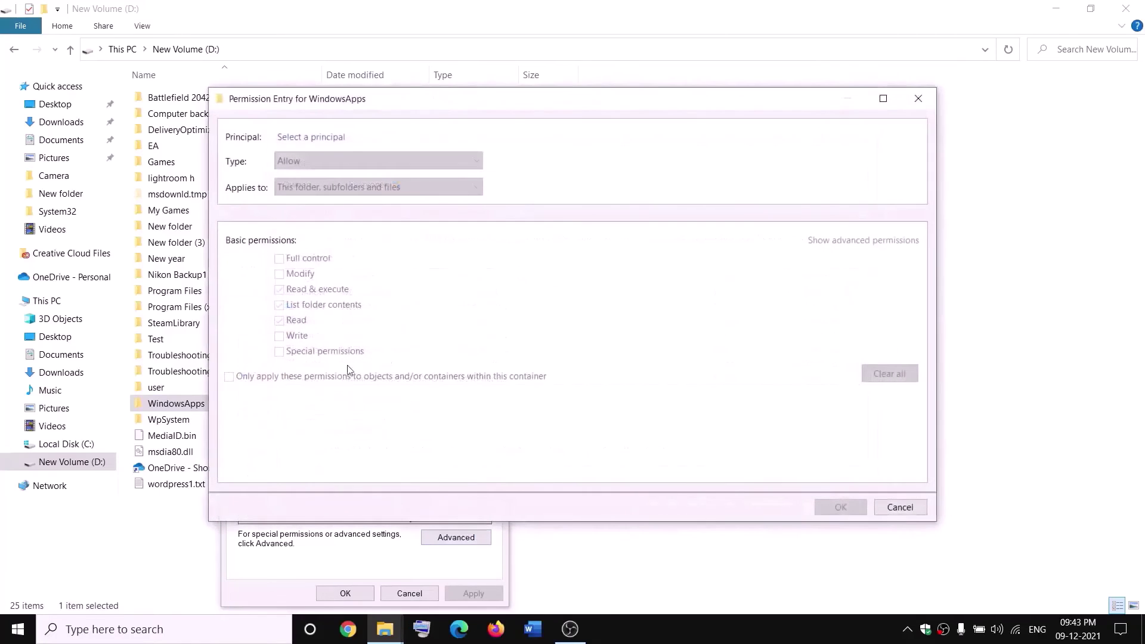
click(306, 138)
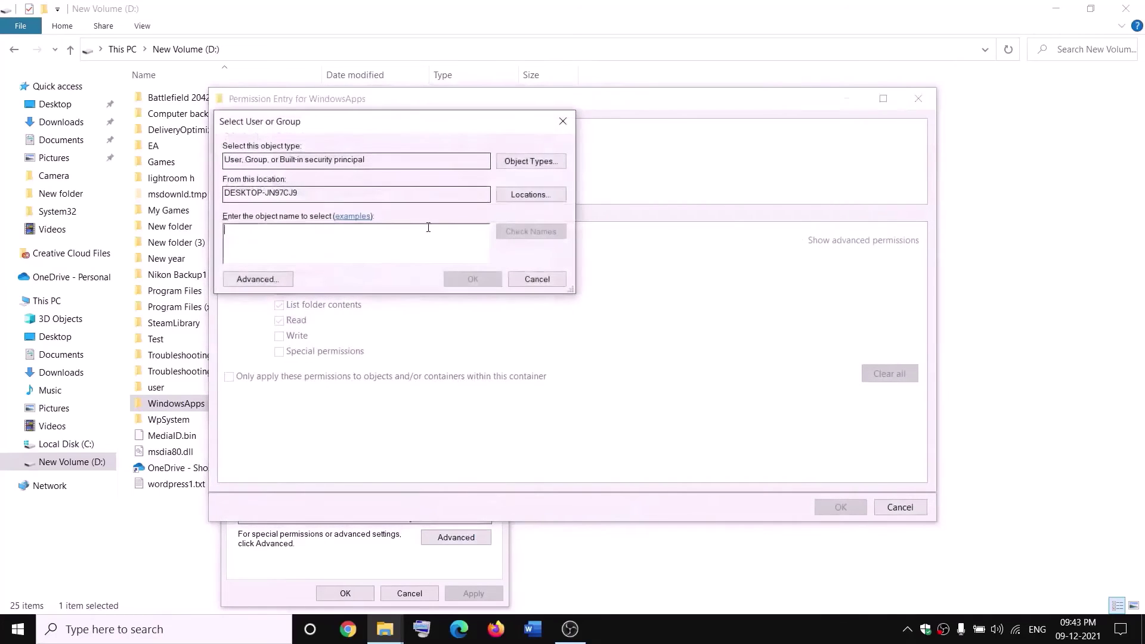
text(every)
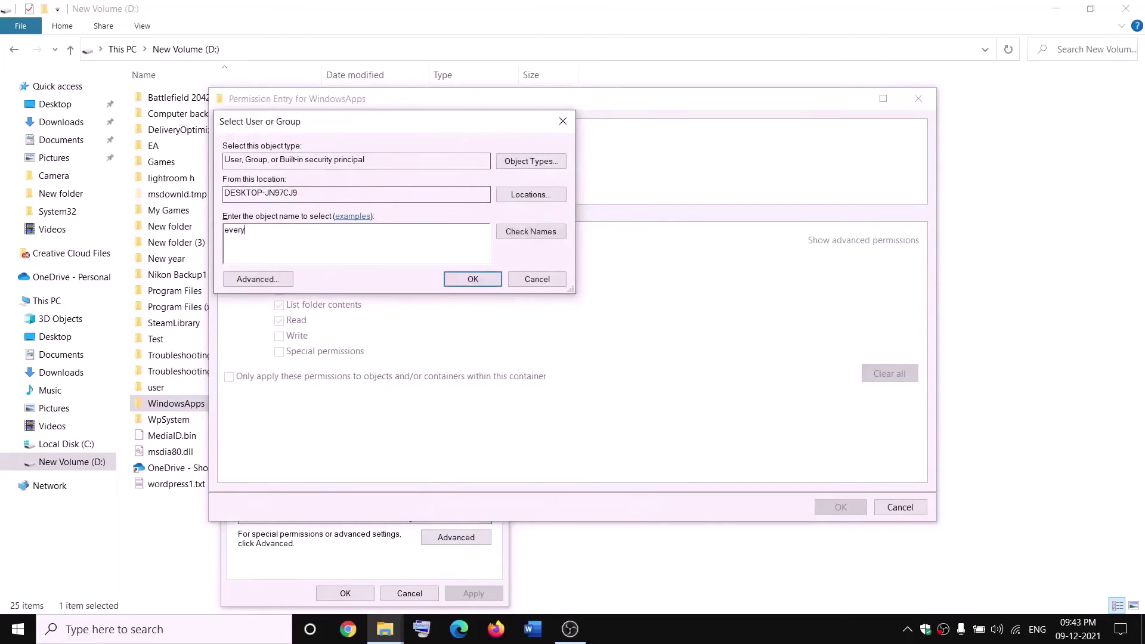
text(one)
click(551, 231)
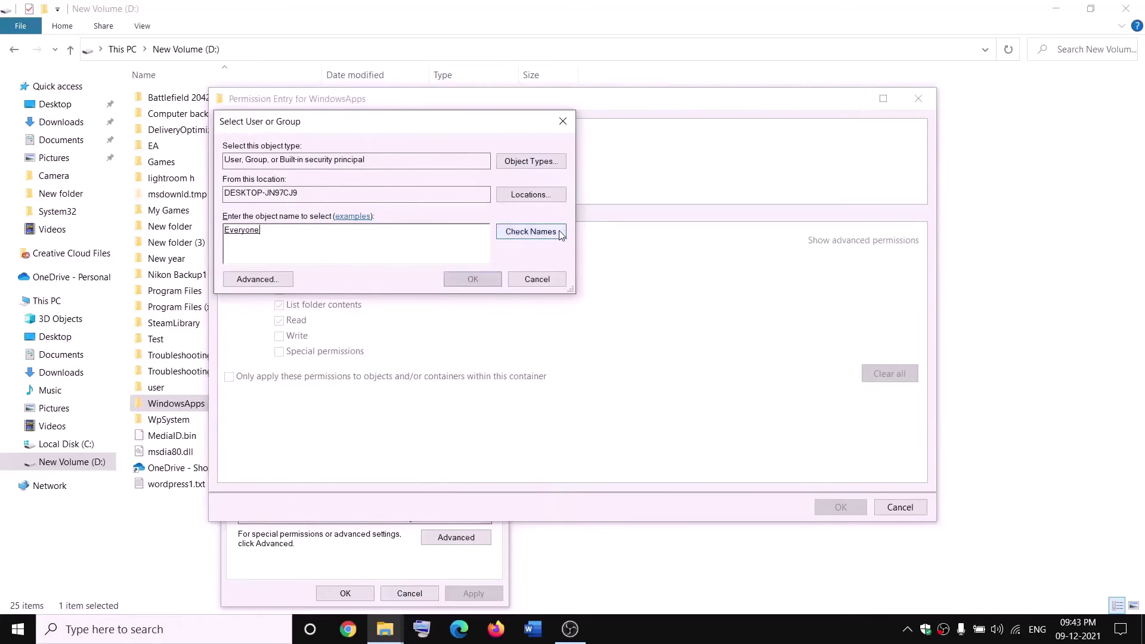
click(473, 280)
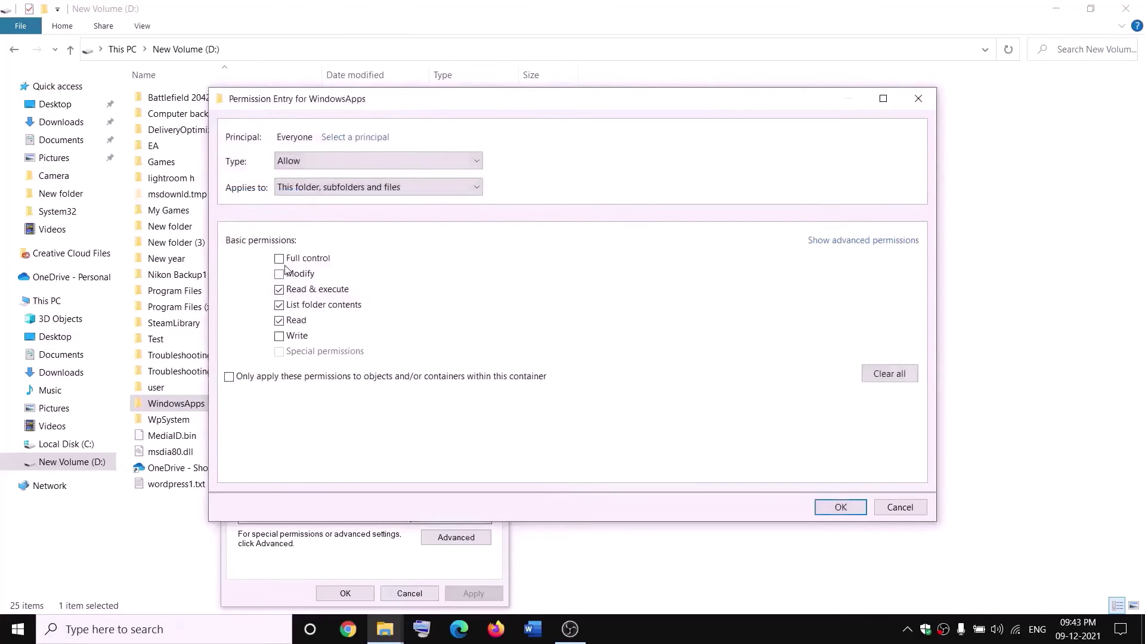
click(854, 508)
click(840, 482)
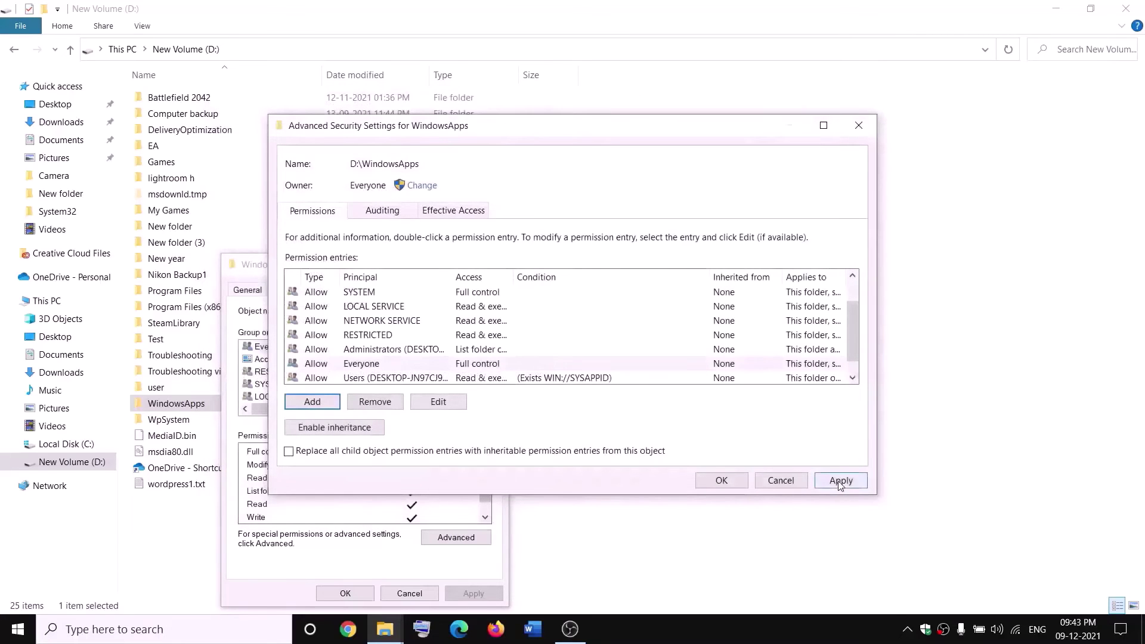
click(718, 484)
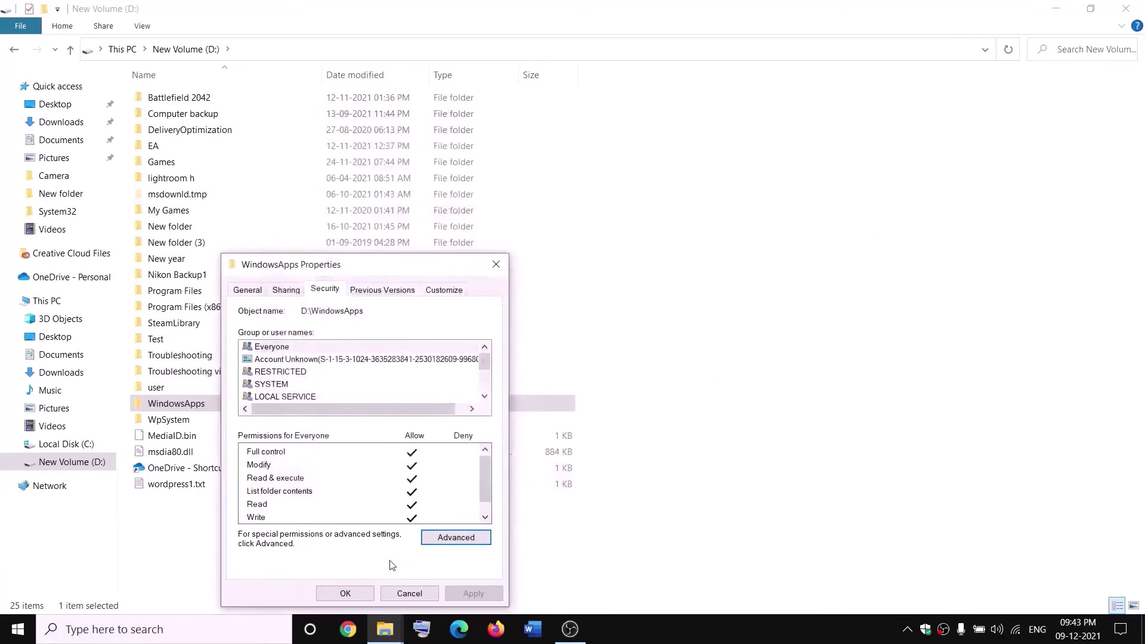
click(346, 594)
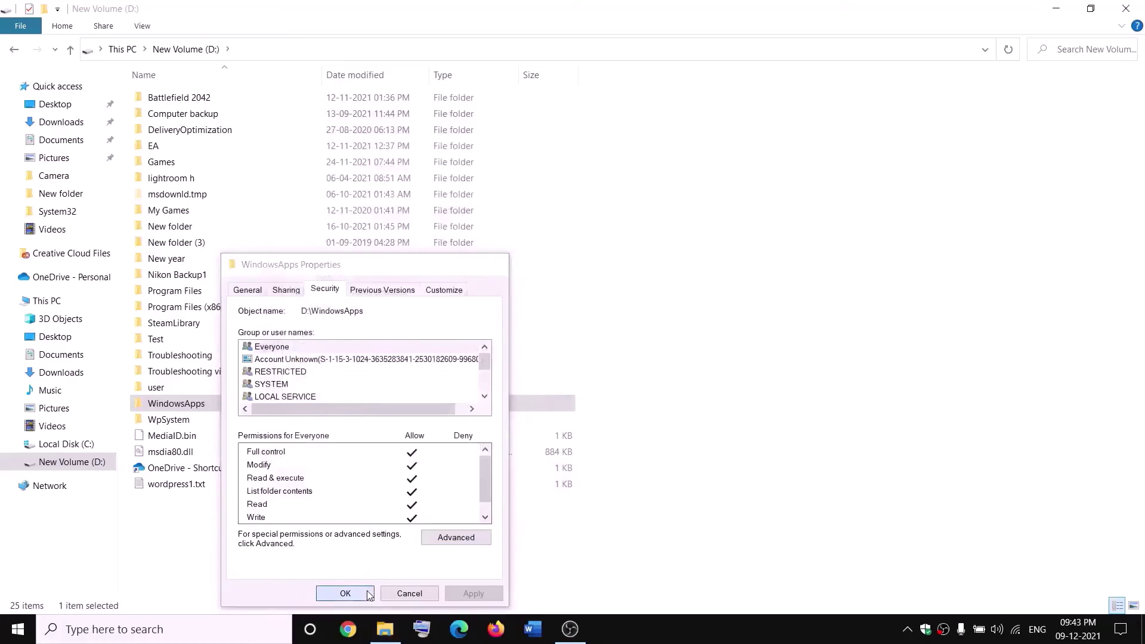
Append .old to the WindowsApps folder name, making it WindowsApps.old.
right_click(218, 409)
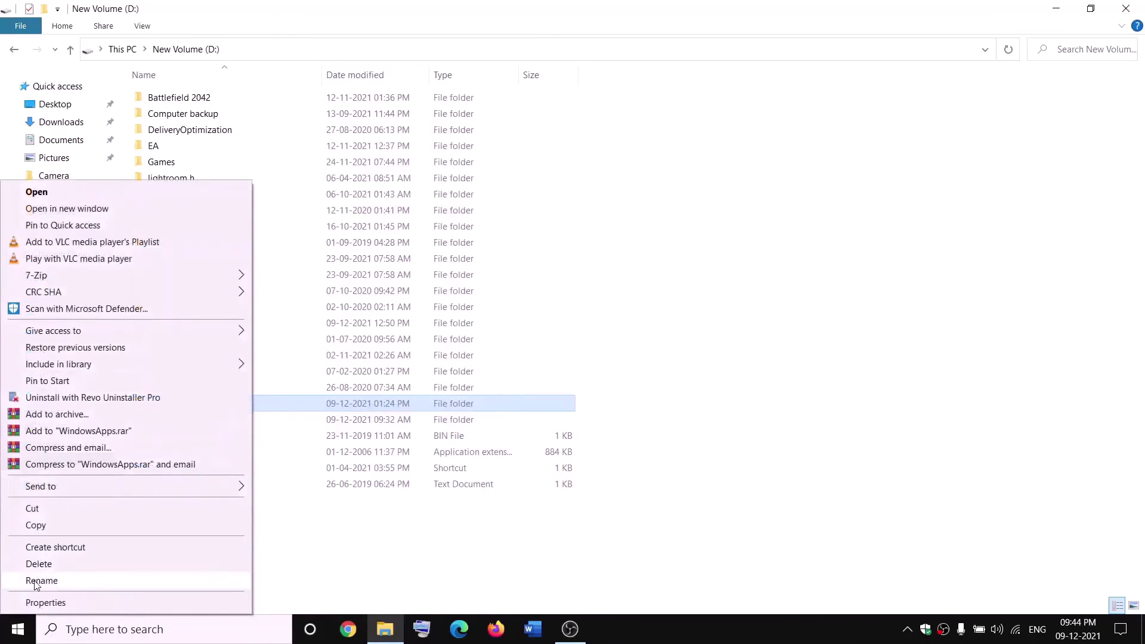
click(35, 585)
click(214, 401)
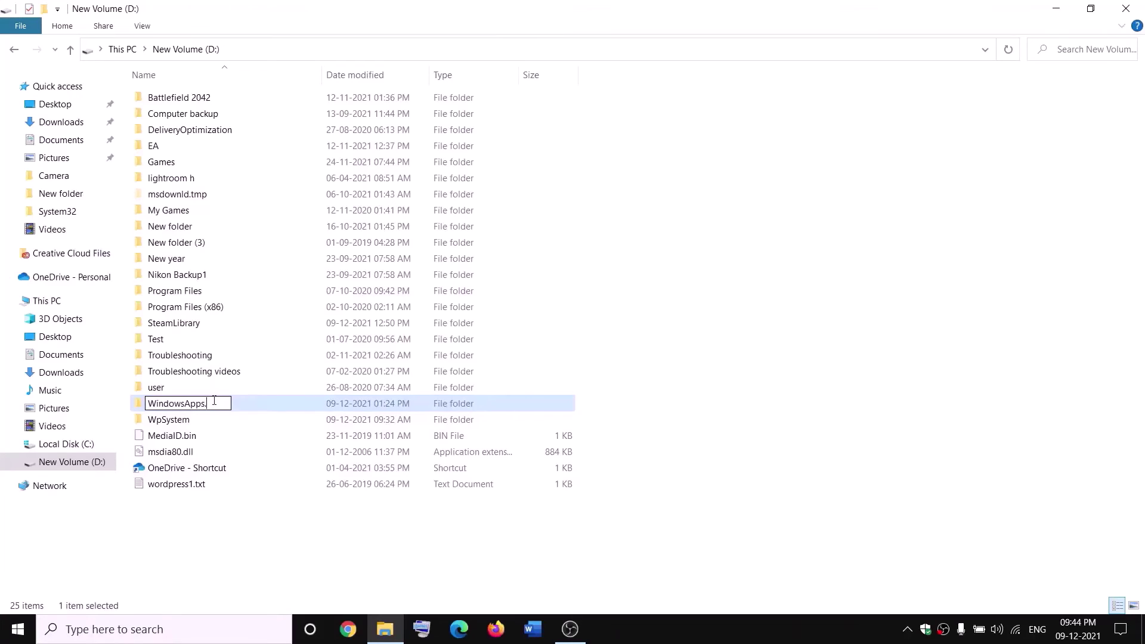
text(.old)
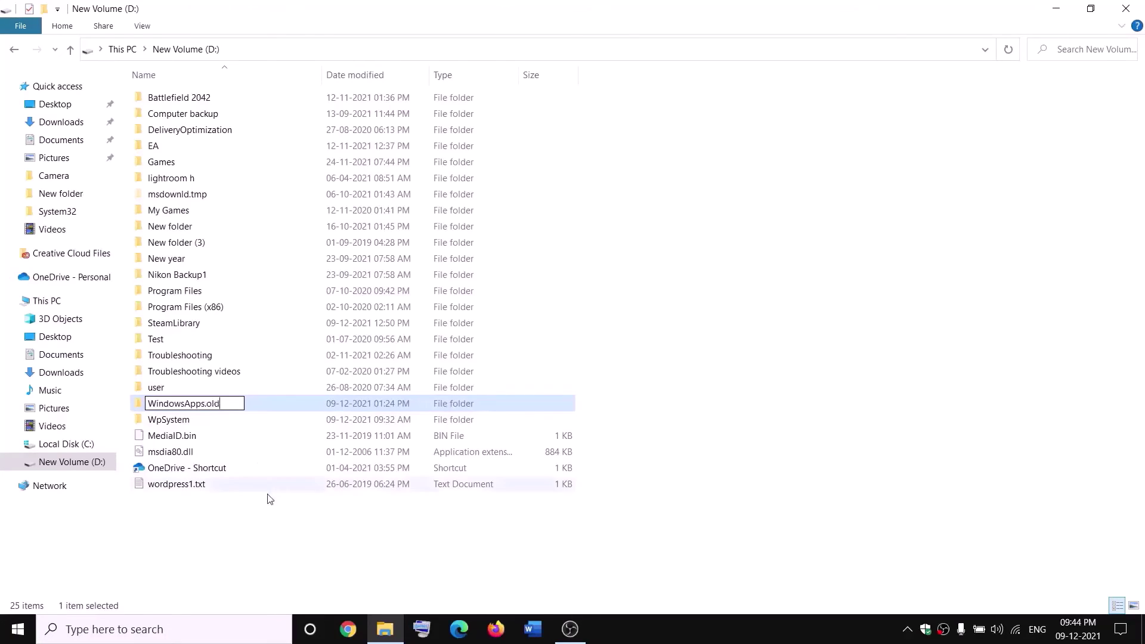
click(261, 520)
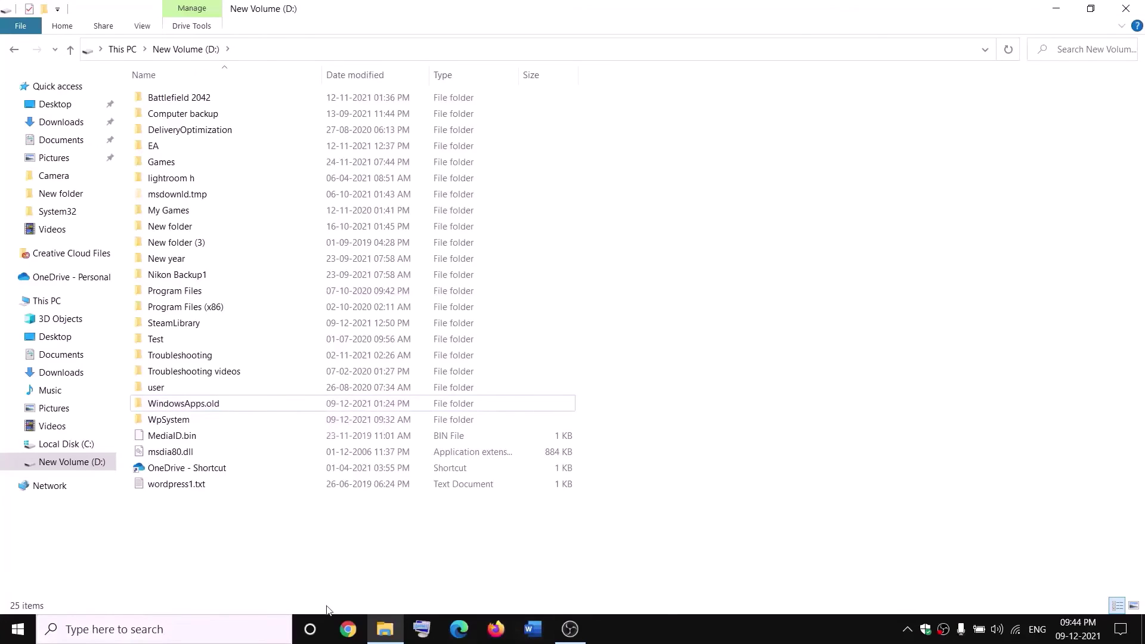
right_click(18, 629)
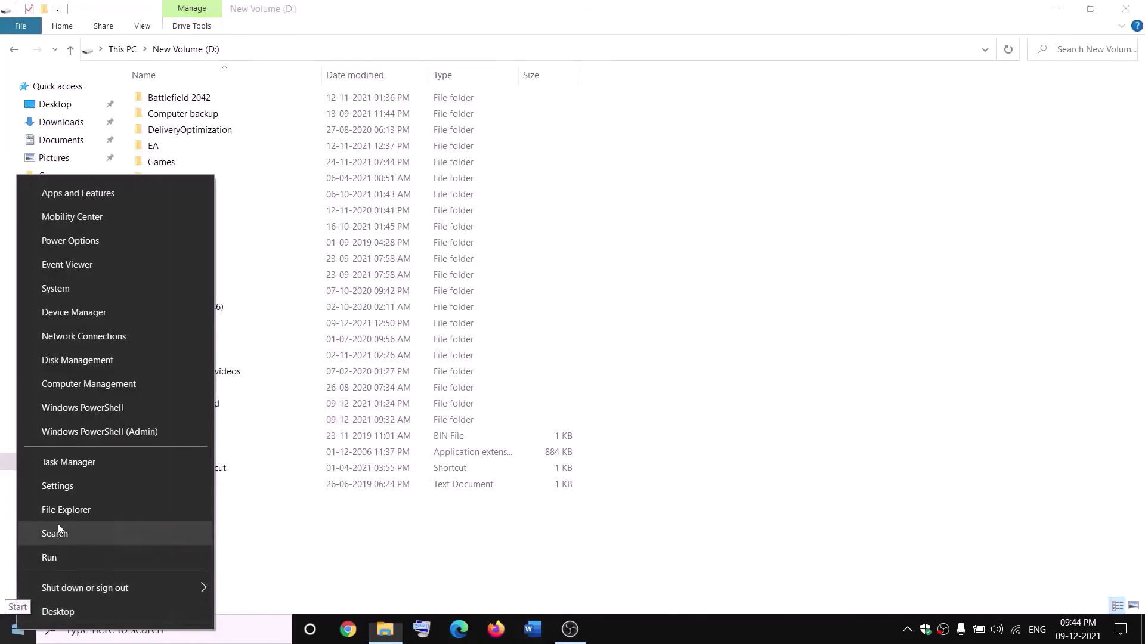
End the Gaming Services background process in Task Manager, then close Task Manager.
click(62, 467)
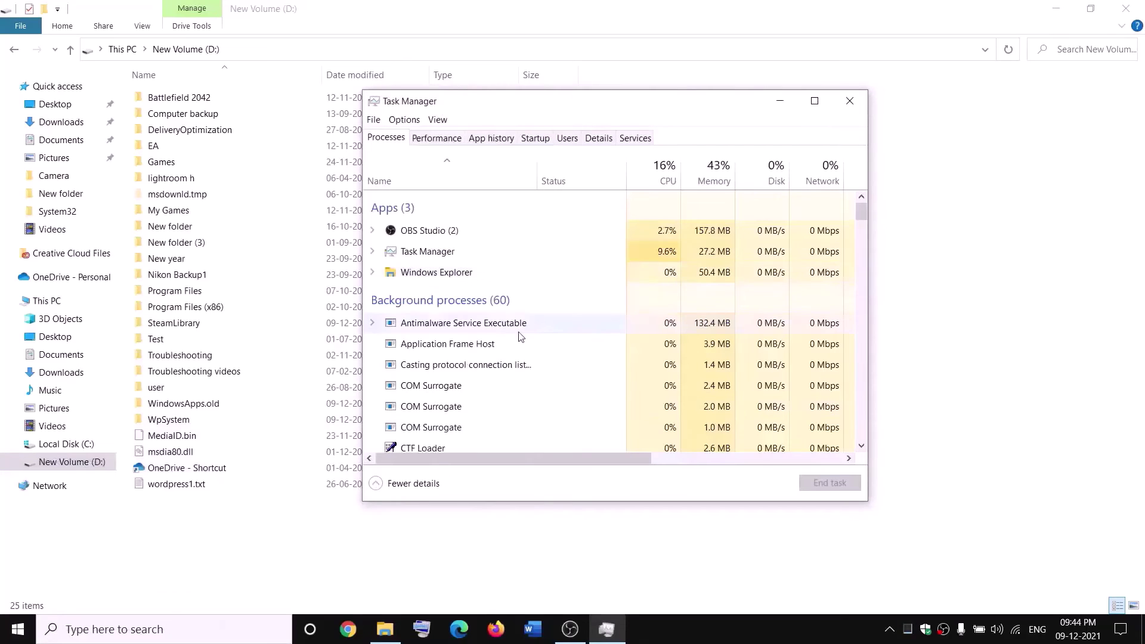
scroll(520, 337, down, 3)
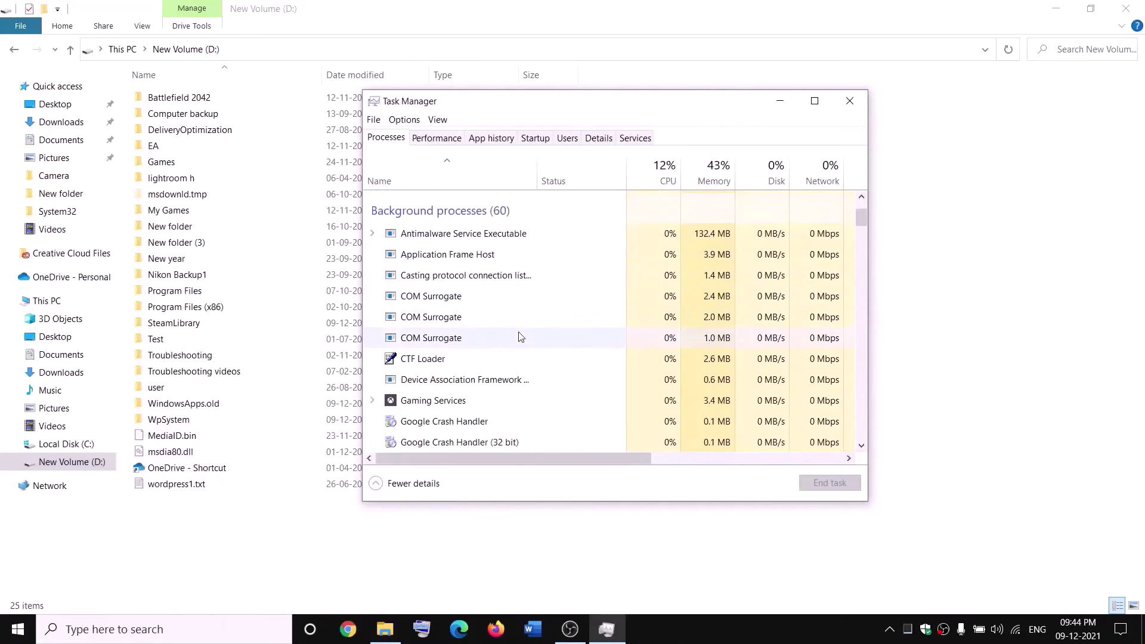
click(416, 404)
right_click(416, 405)
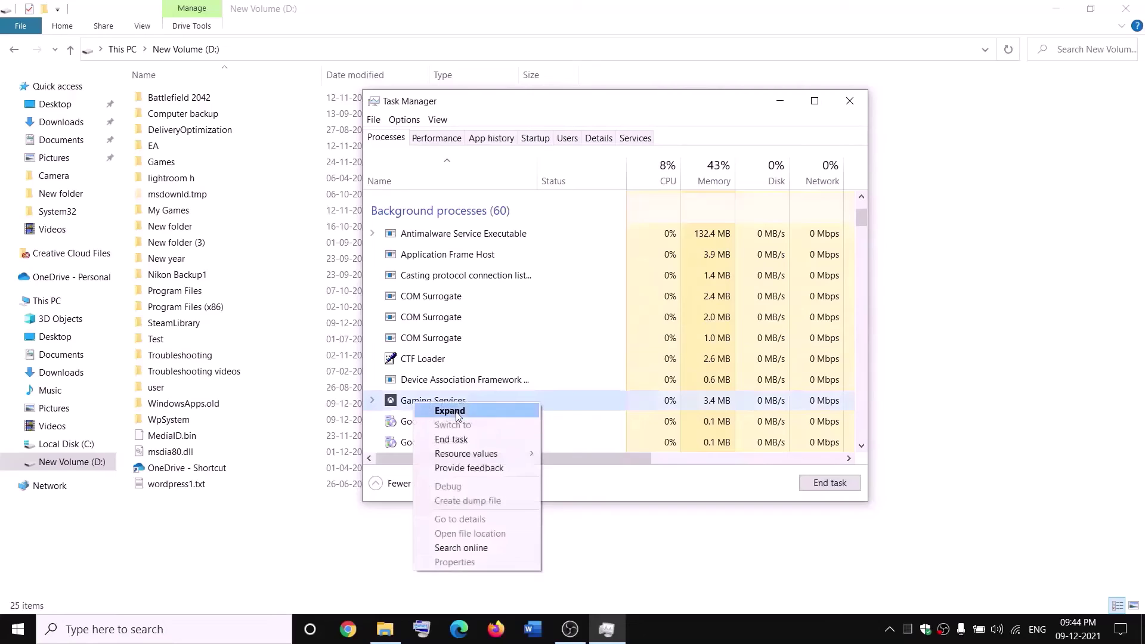
click(457, 441)
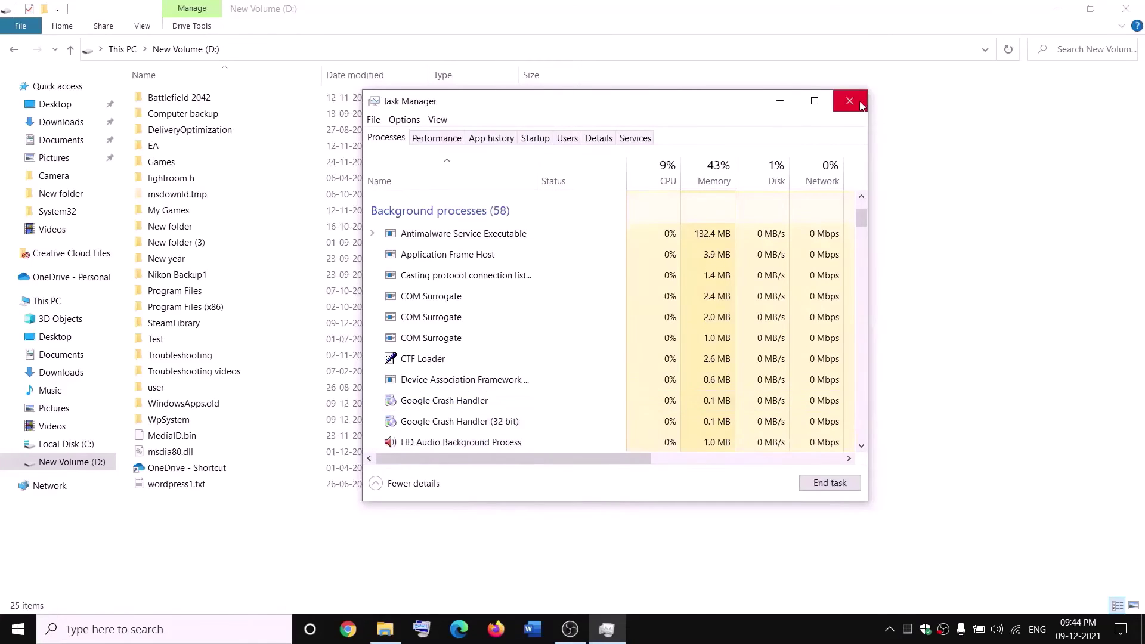
click(861, 105)
Open Services, jump to the Gaming Services entries and start the first one.
click(252, 626)
text(se)
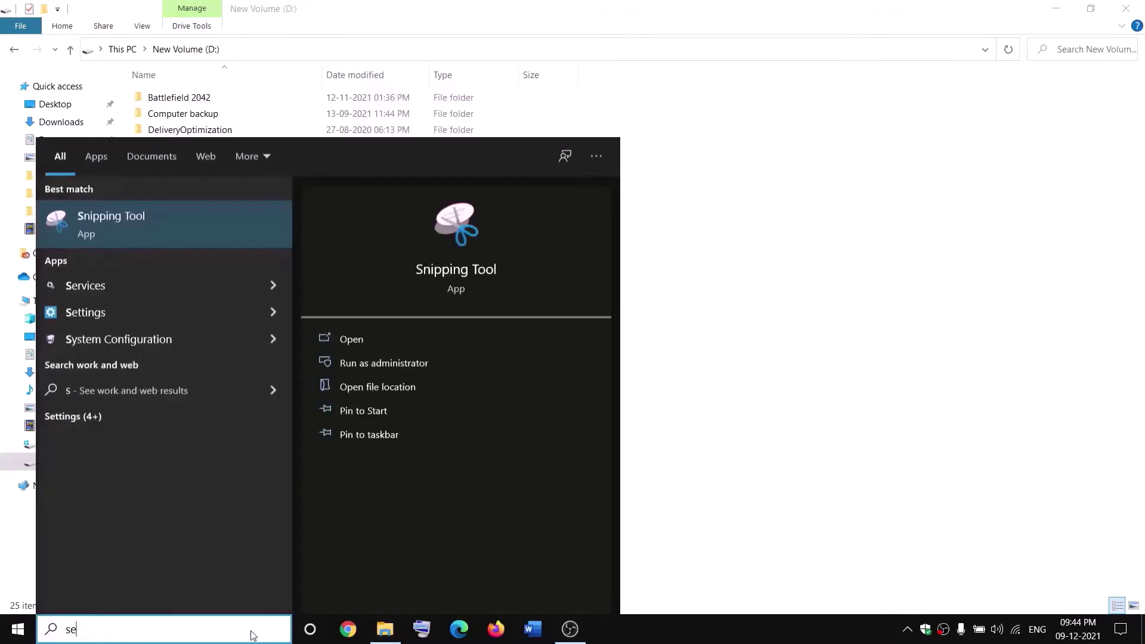
text(rvic)
key(Return)
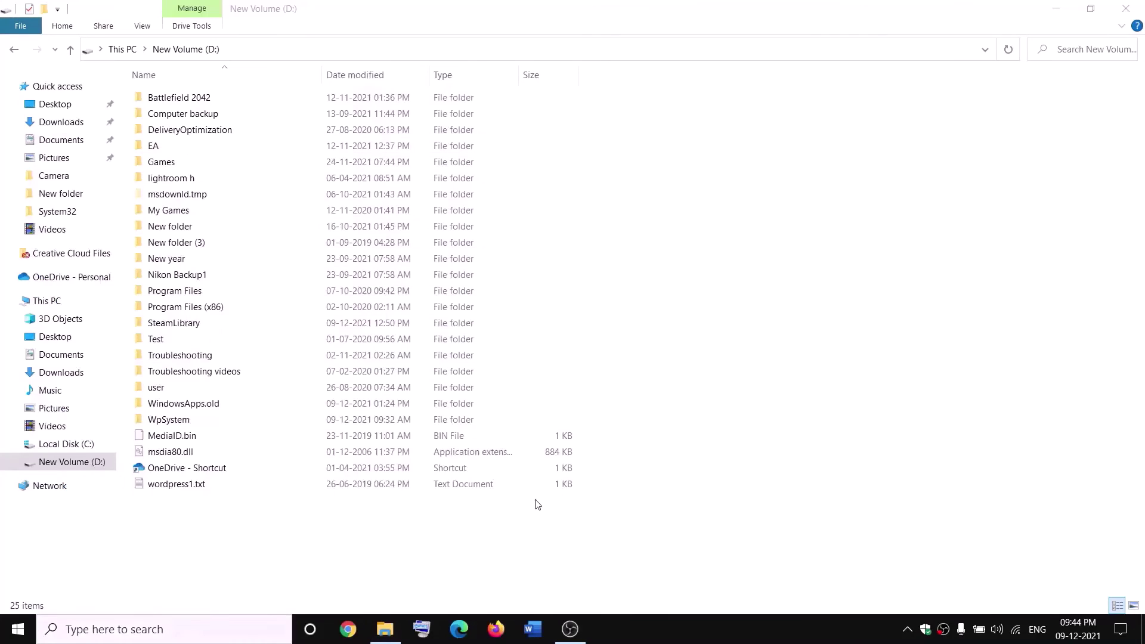
click(492, 319)
key(g)
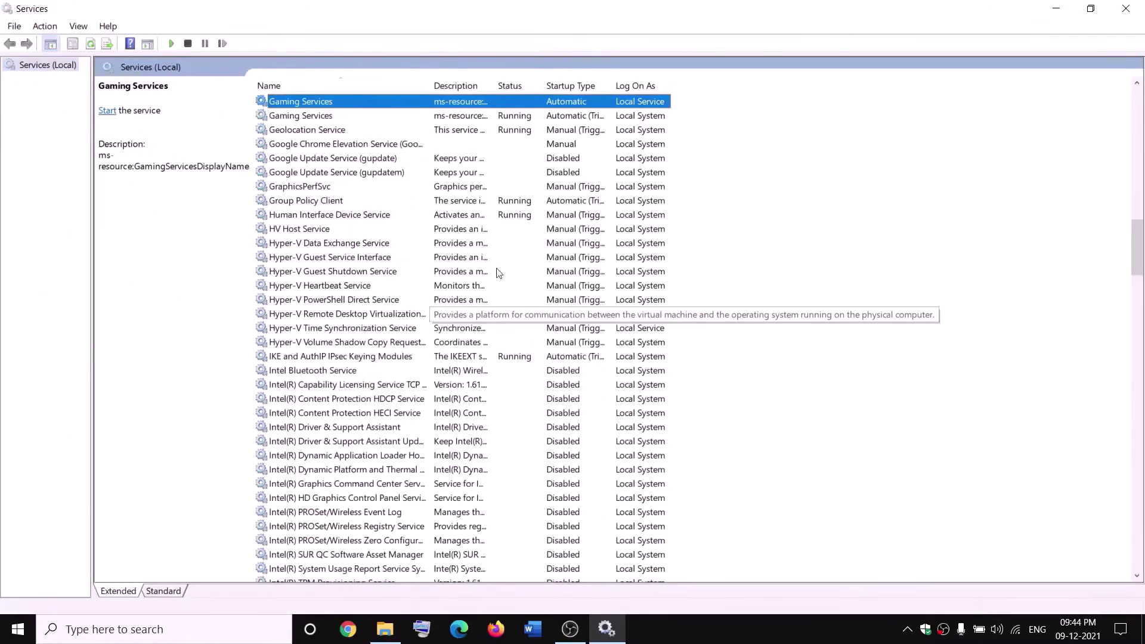
click(507, 160)
click(476, 104)
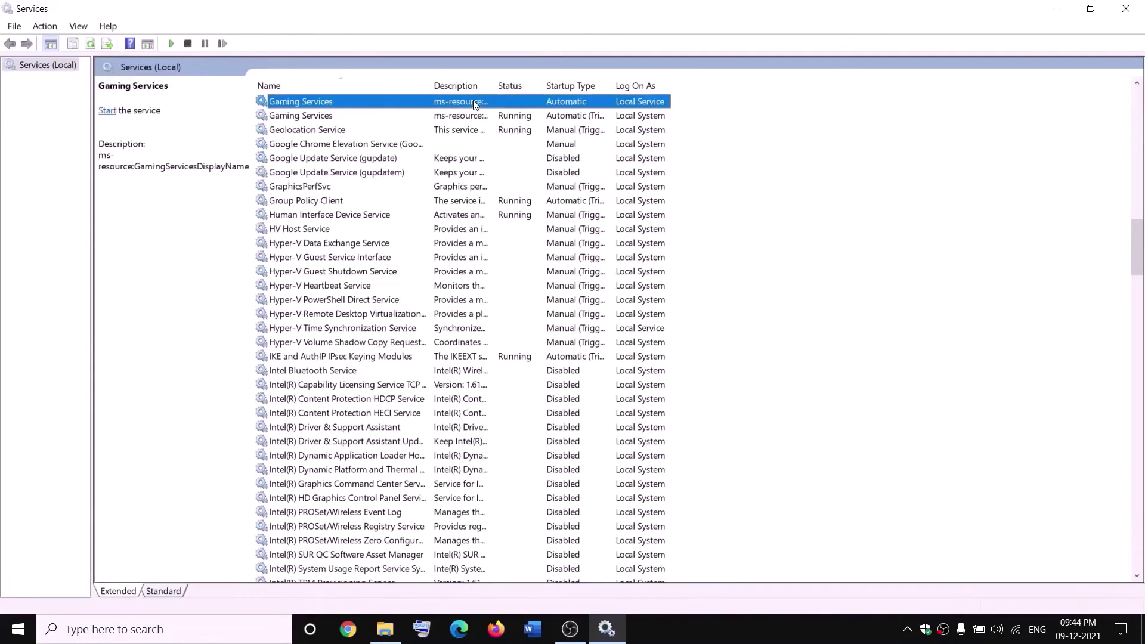
right_click(475, 102)
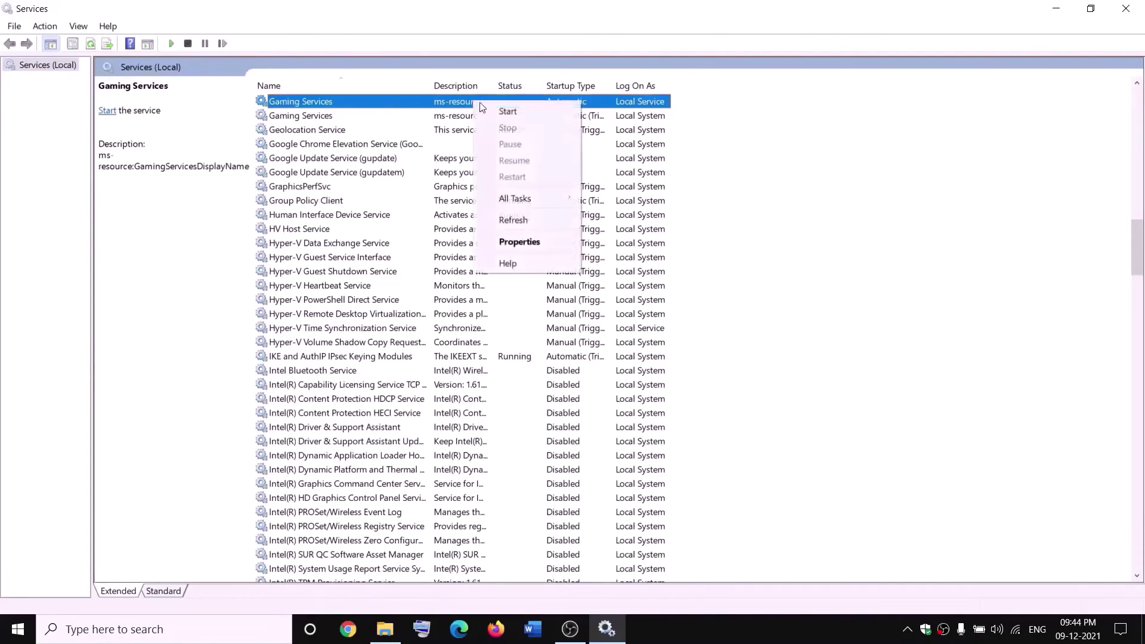
click(511, 112)
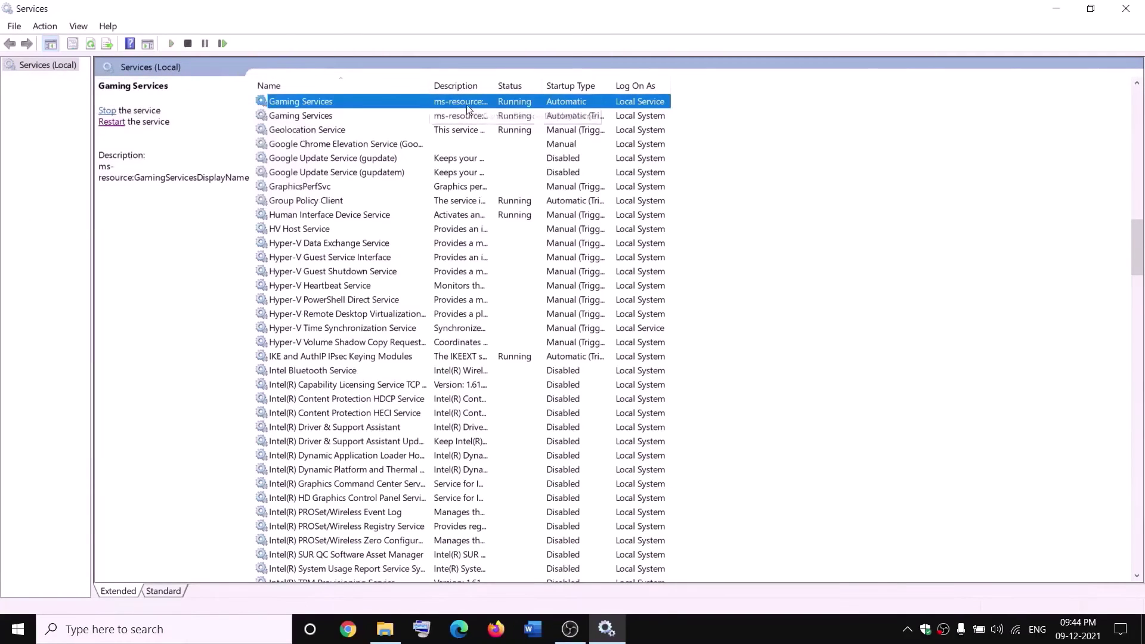
Stop both Gaming Services entries and check the WindowsApps.old folder on D:.
right_click(468, 105)
click(501, 131)
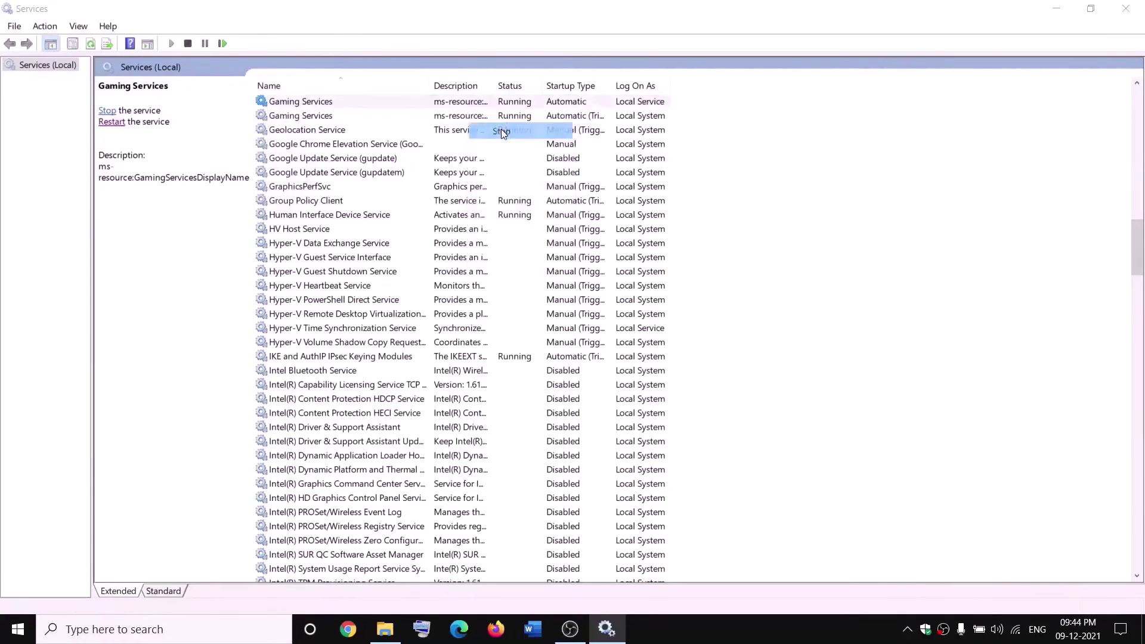
right_click(467, 117)
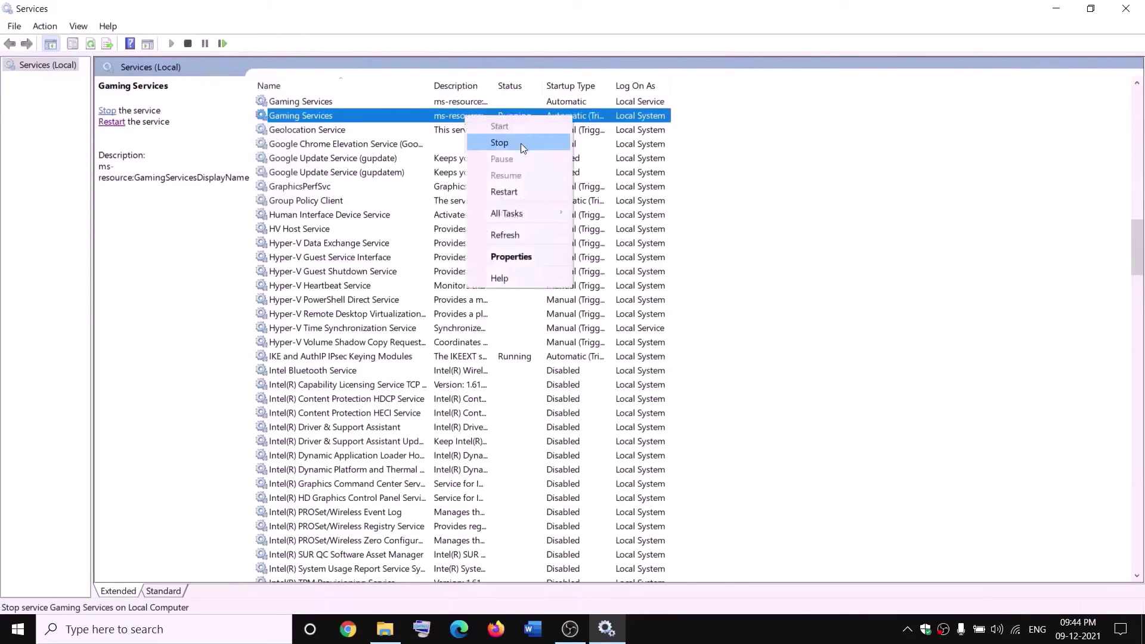
click(521, 143)
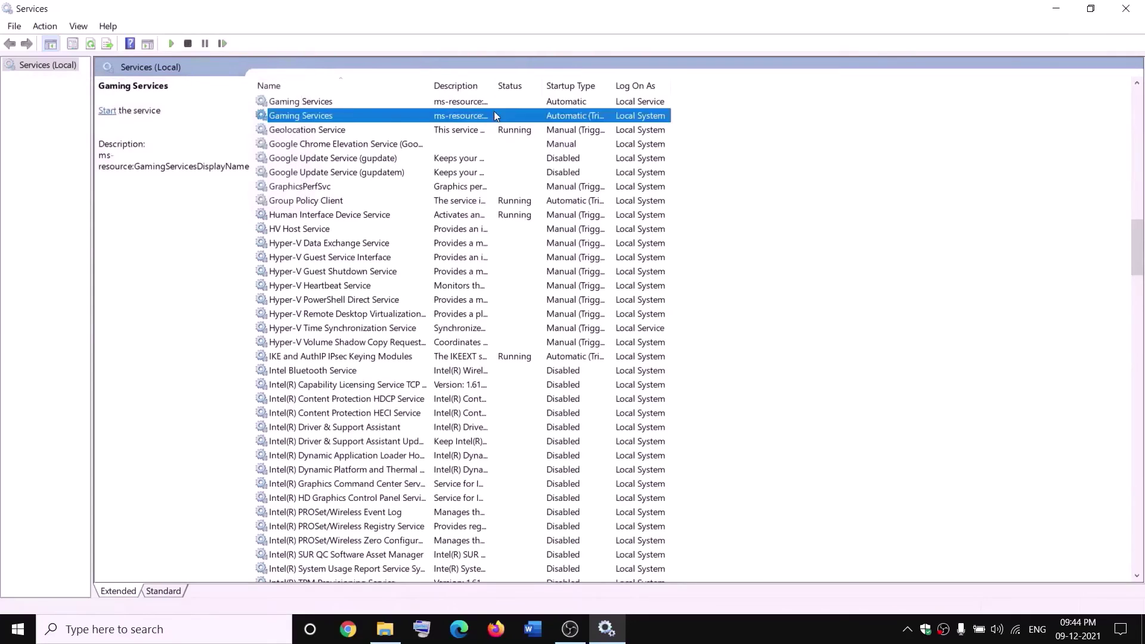
click(385, 629)
click(204, 408)
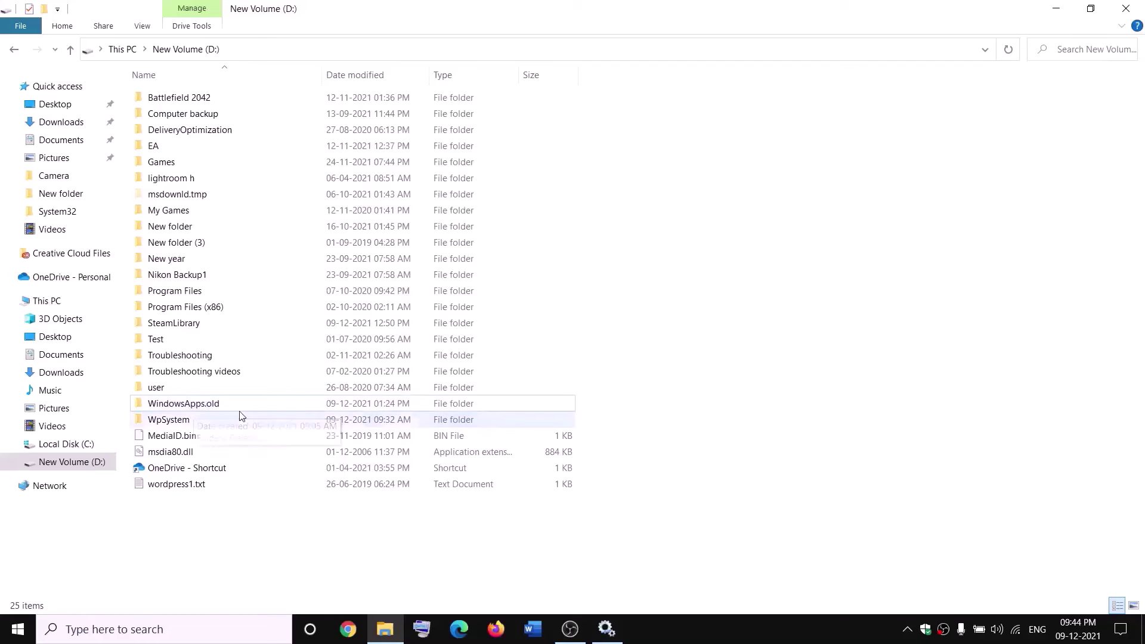
key(alt+Tab)
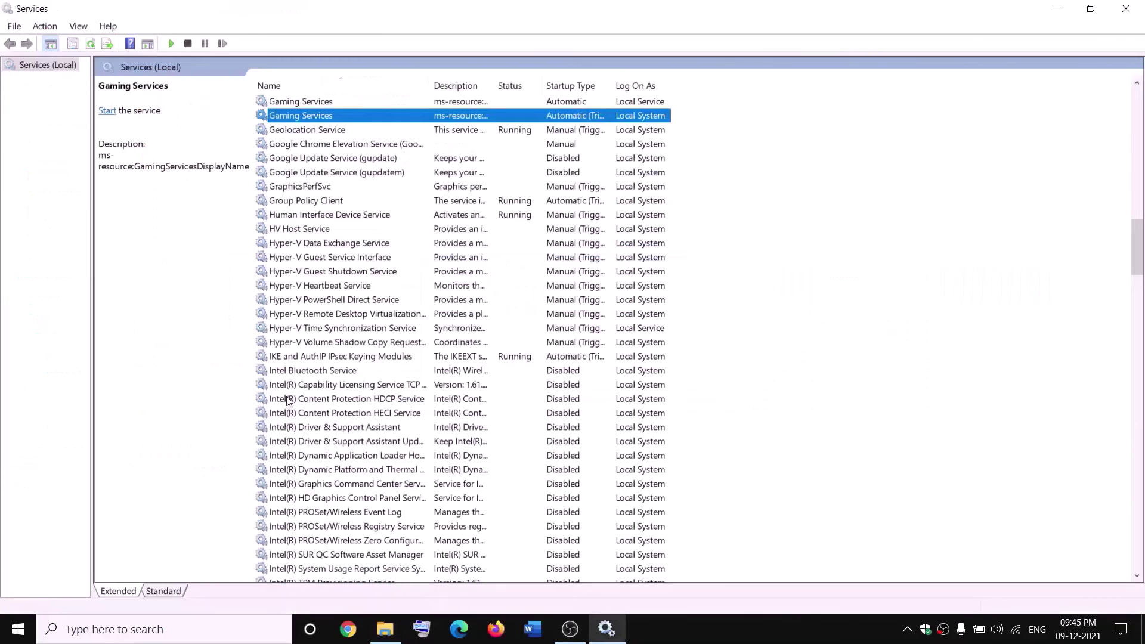
Start both Gaming Services entries again.
click(424, 102)
right_click(424, 103)
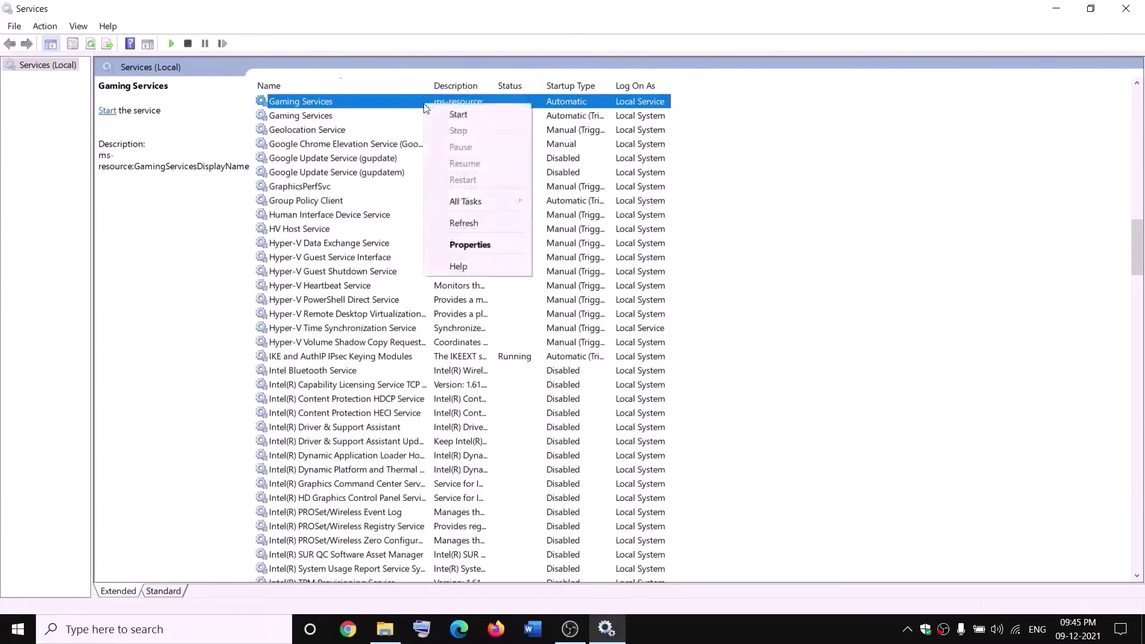
click(458, 114)
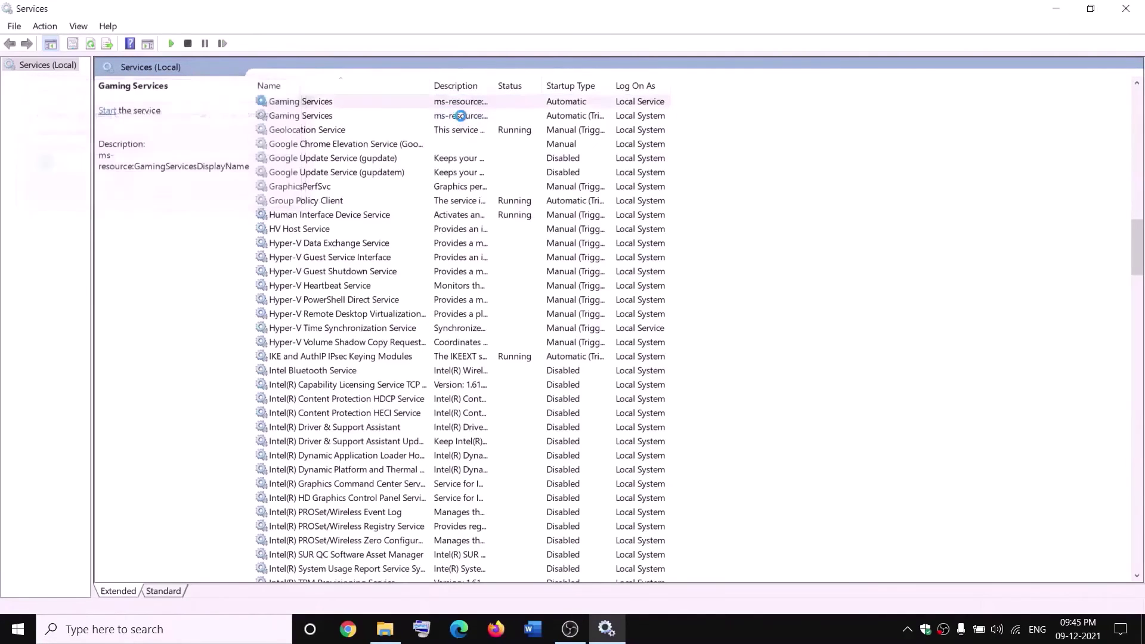
click(460, 116)
right_click(471, 116)
click(486, 125)
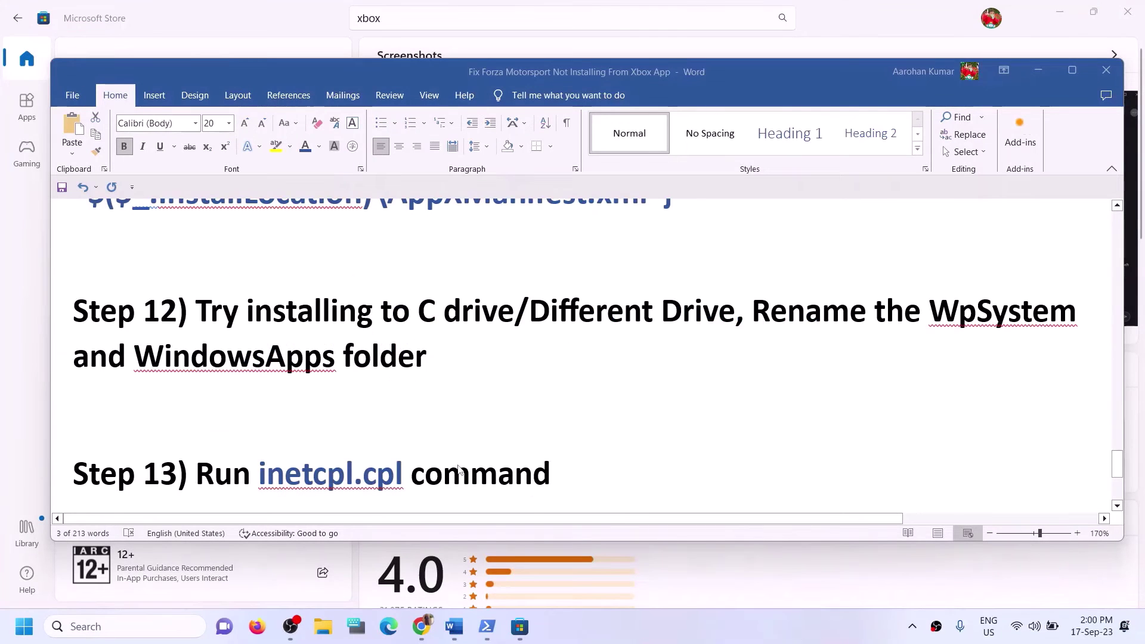
Copy inetcpl.cpl from Step 13 of the guide and paste it into Windows search.
scroll(299, 438, down, 1)
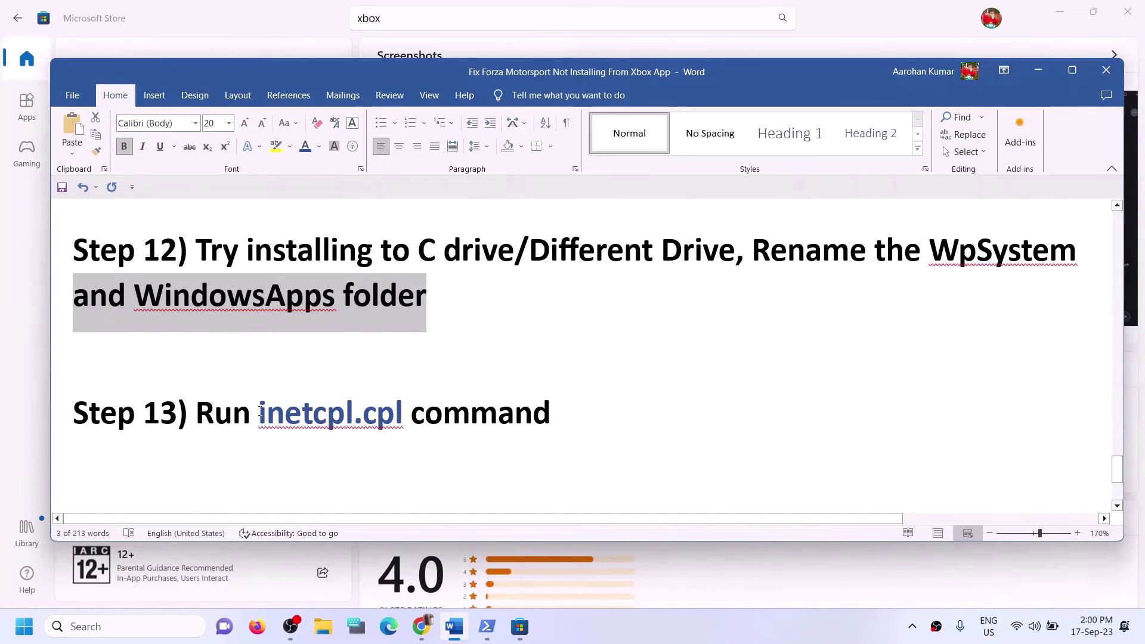
drag(274, 423, 380, 420)
key(ctrl+c)
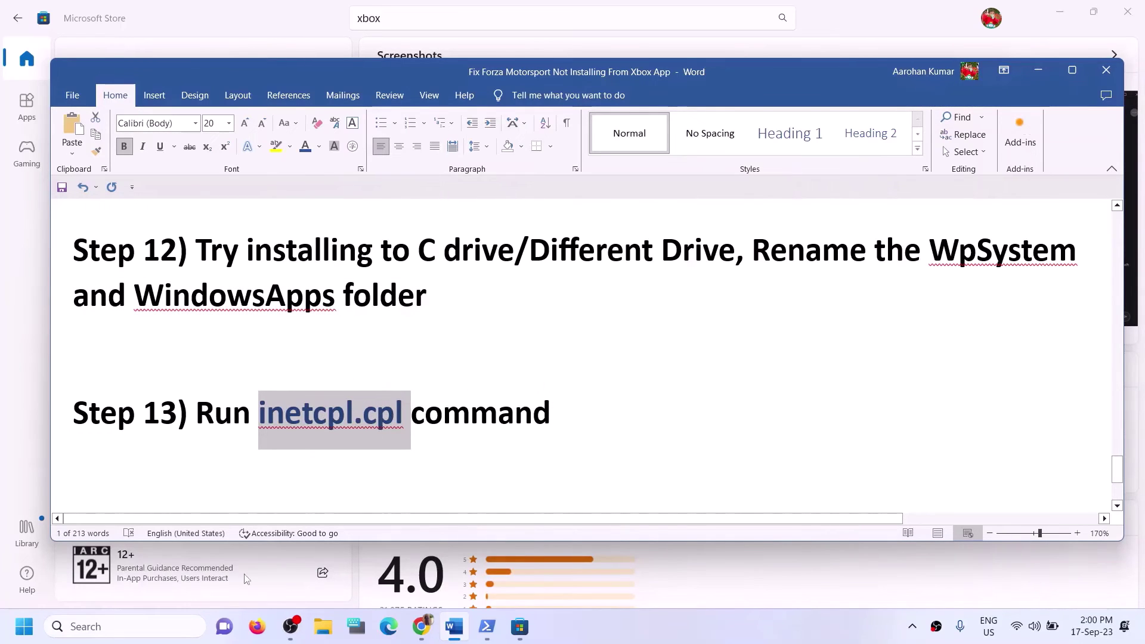
click(85, 626)
key(ctrl+v)
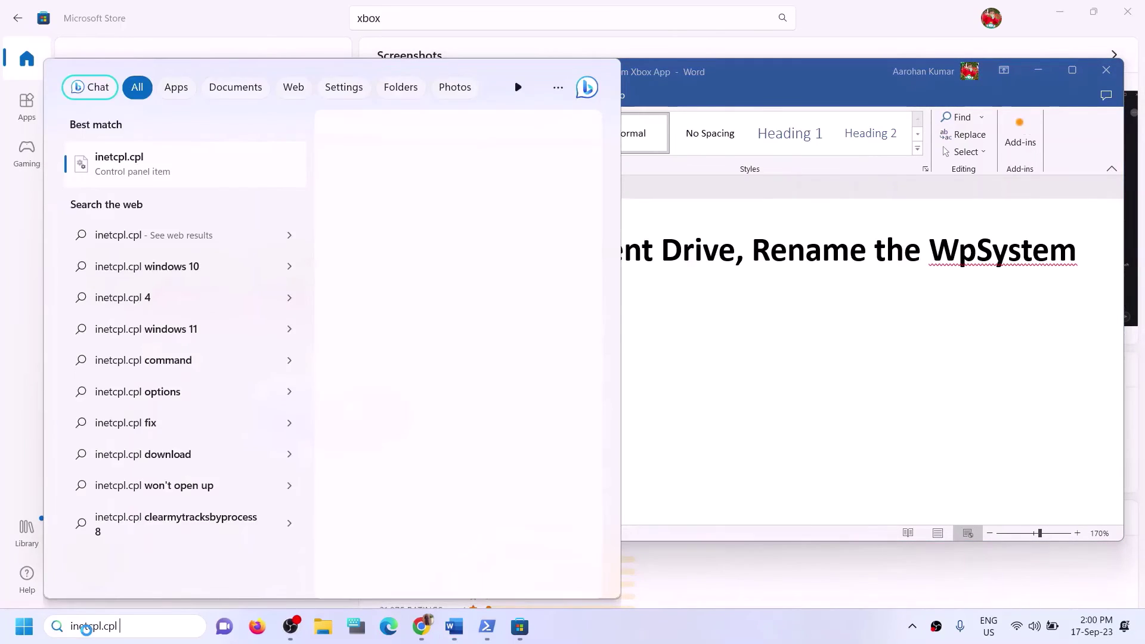
Review the TLS 1.0–1.3 options on Internet Properties' Advanced tab, then cancel without changes.
click(127, 175)
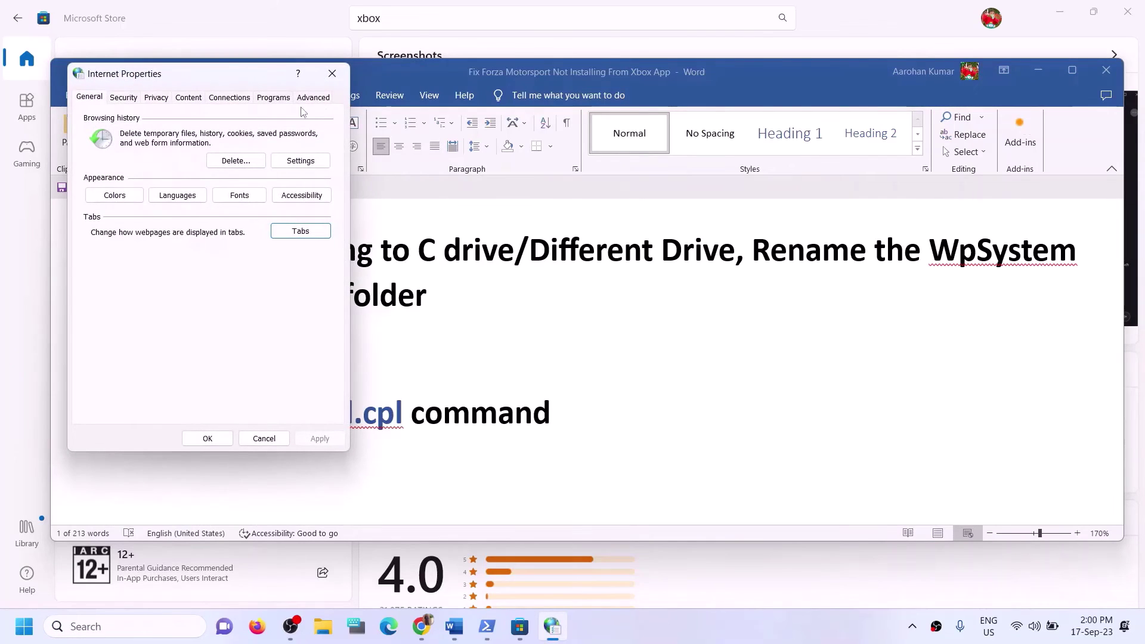
click(314, 98)
drag(245, 81, 431, 92)
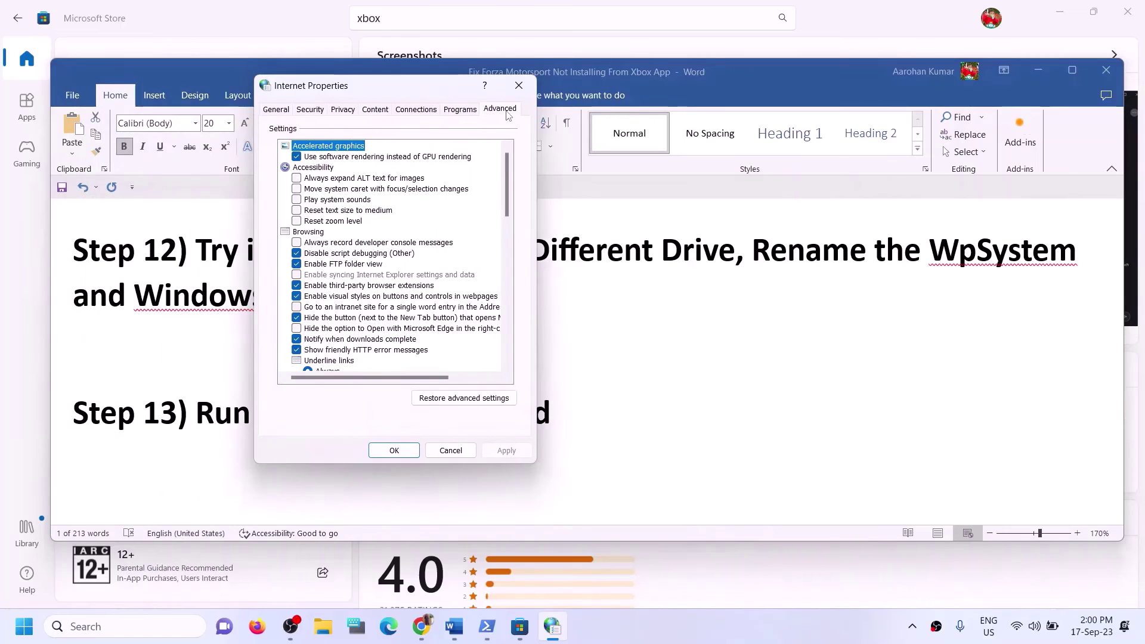
scroll(379, 274, down, 12)
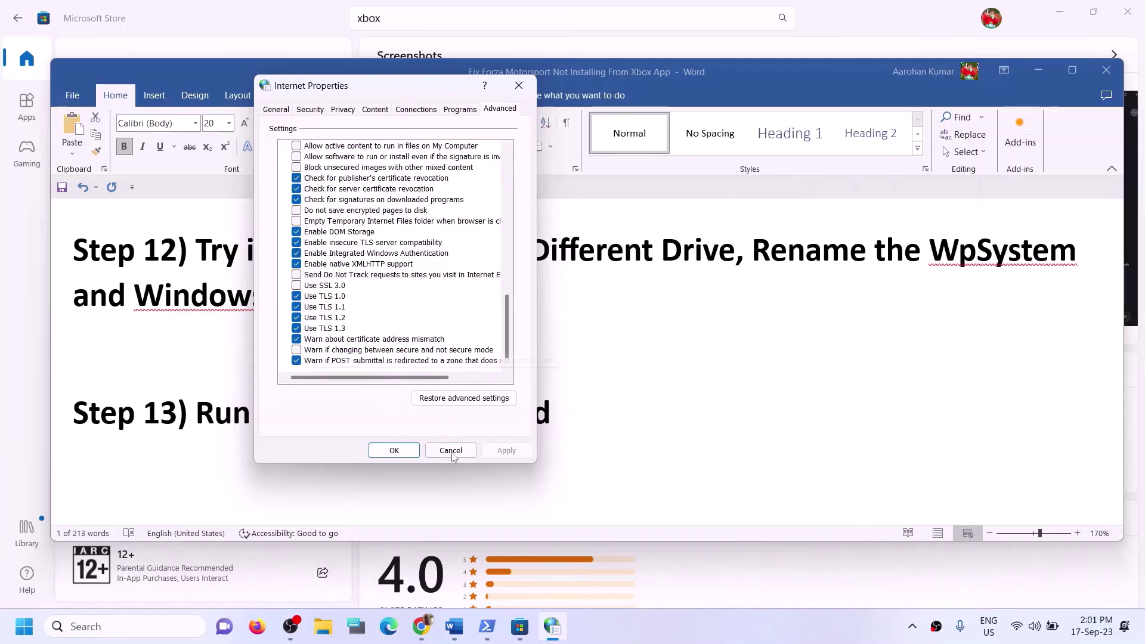
click(394, 451)
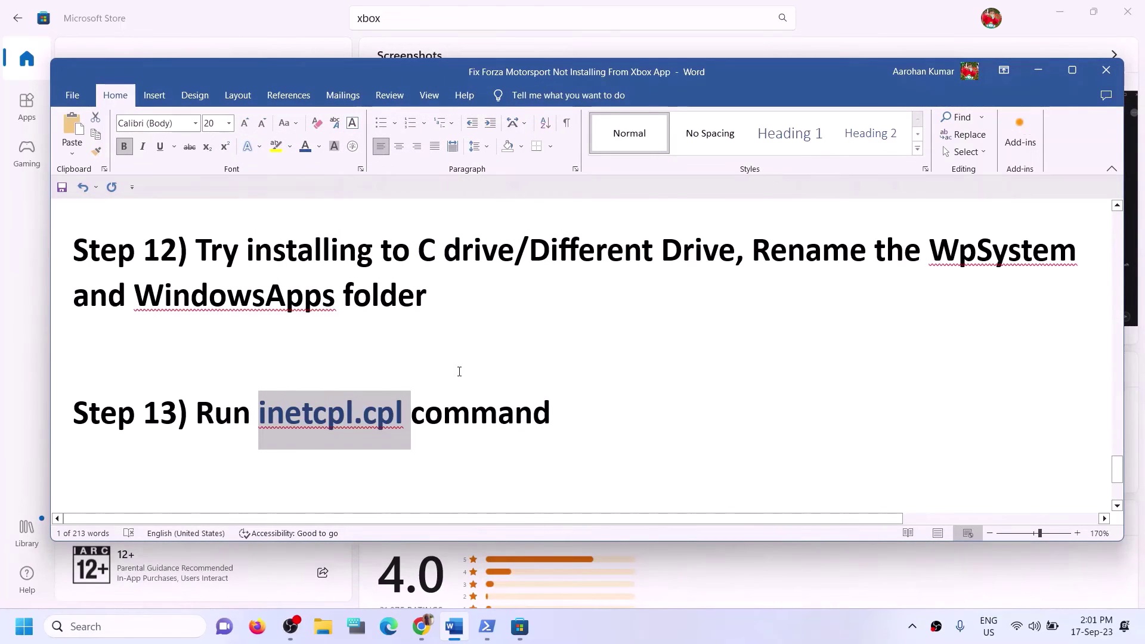
Select Step 14's heading and windows10/windows11 links, then open the Windows 10 download page.
scroll(460, 371, down, 3)
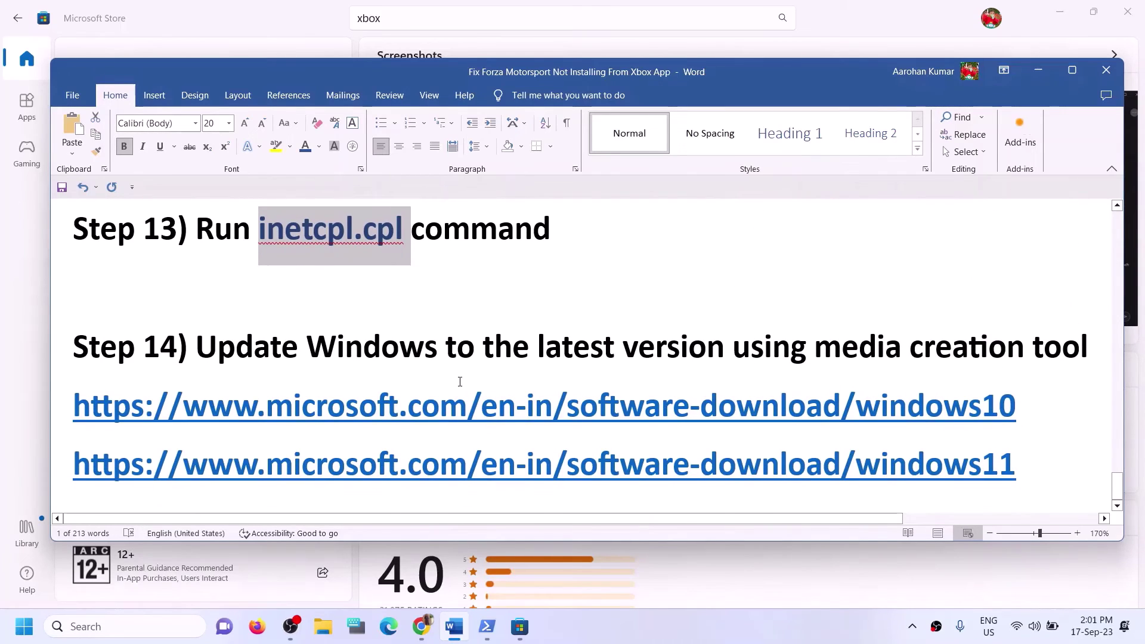
drag(267, 356, 1091, 360)
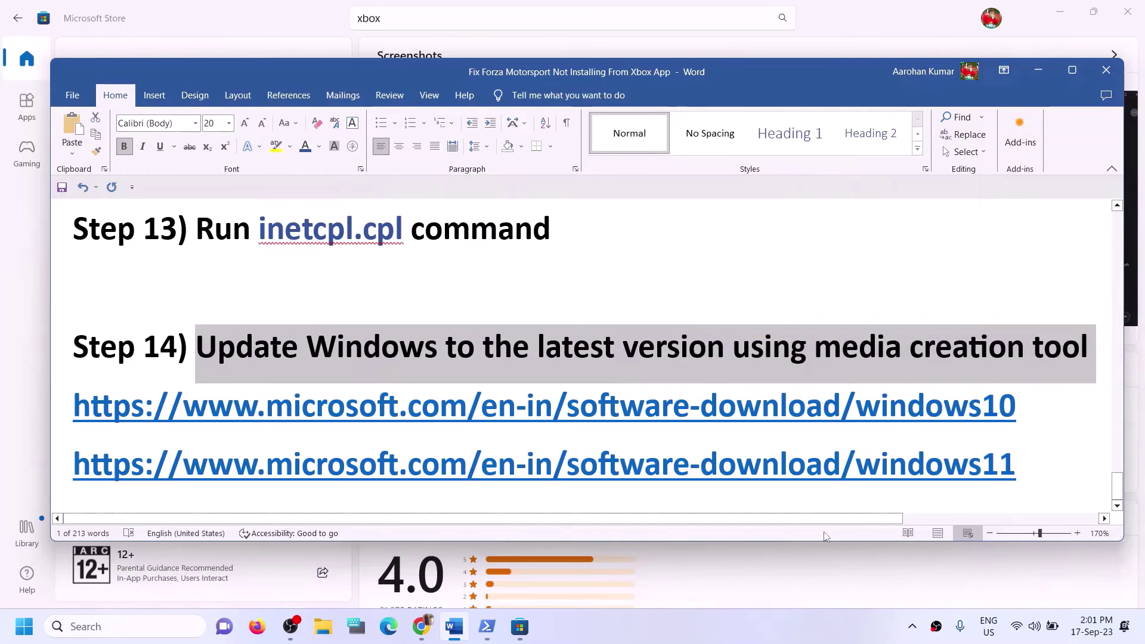
click(750, 638)
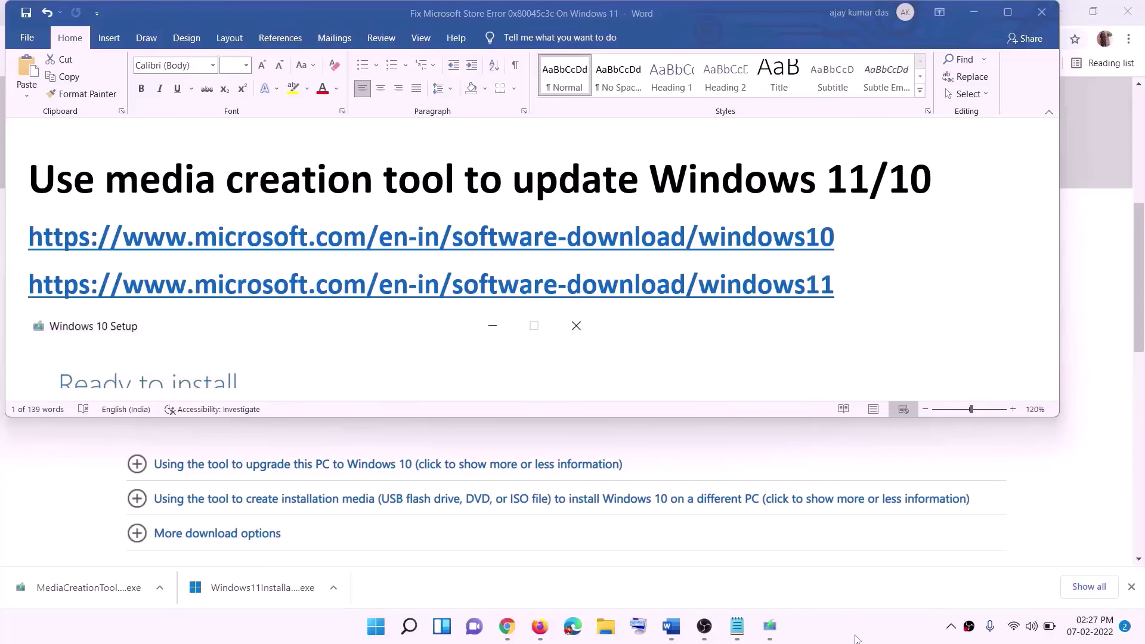
triple_click(843, 237)
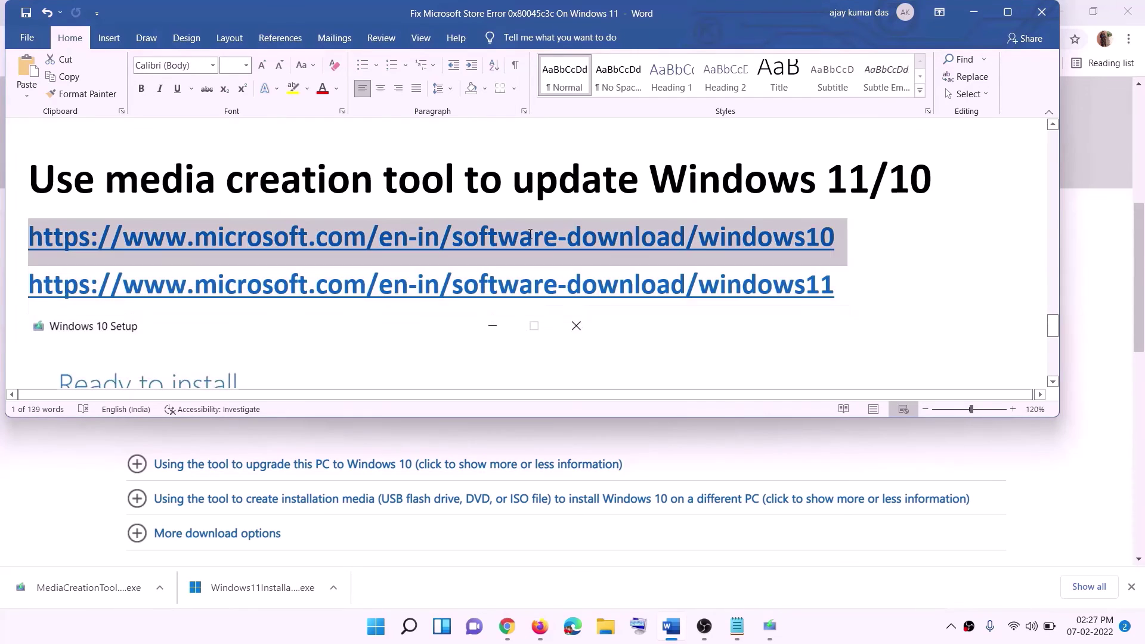
triple_click(836, 285)
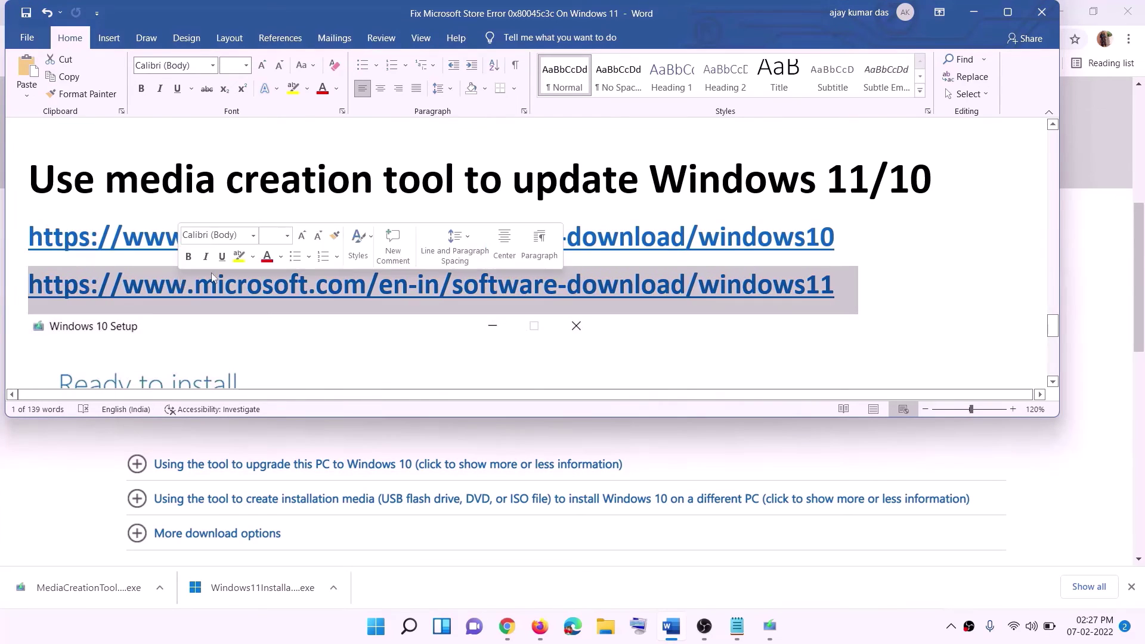
click(973, 12)
scroll(487, 306, up, 5)
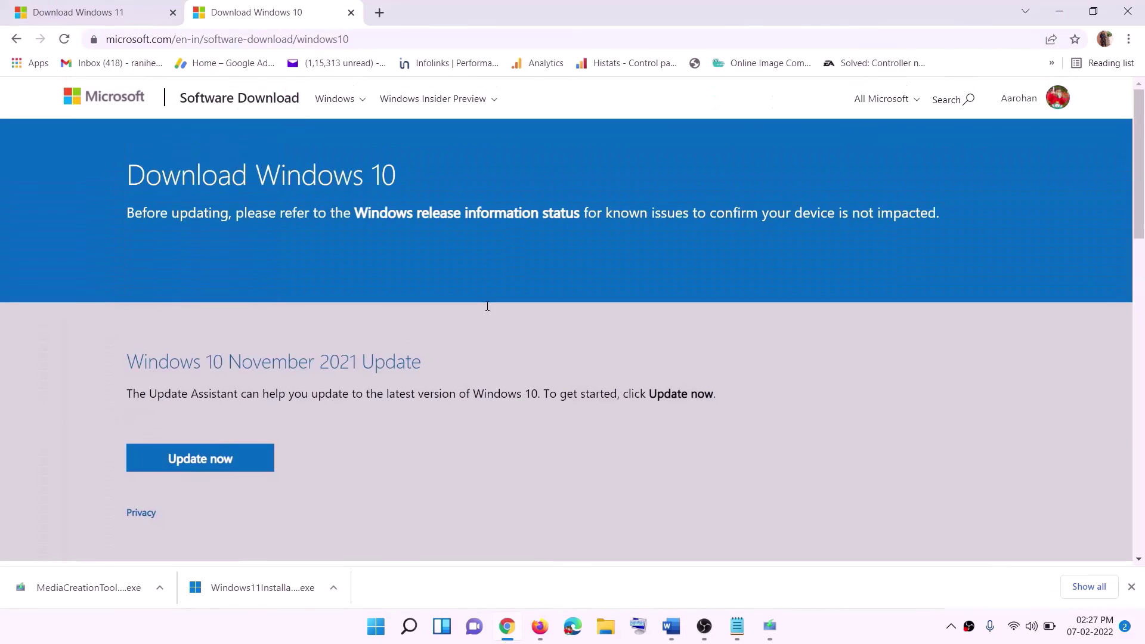
Run MediaCreationTool, accept the licence terms and choose Upgrade this PC now.
scroll(398, 210, down, 5)
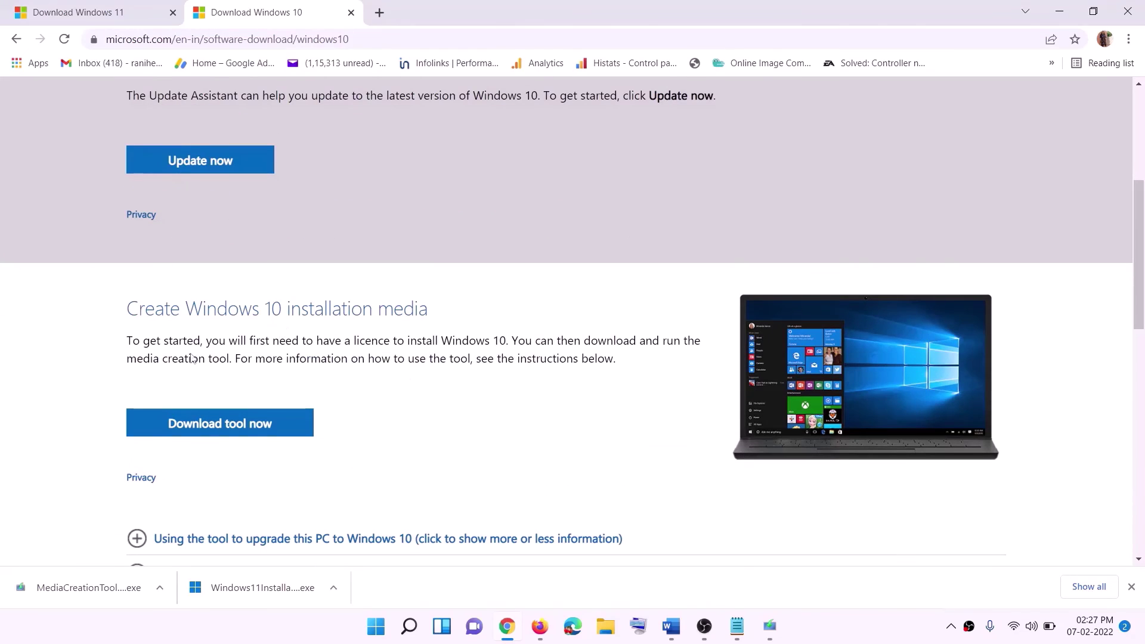
drag(136, 360, 277, 351)
scroll(383, 333, down, 3)
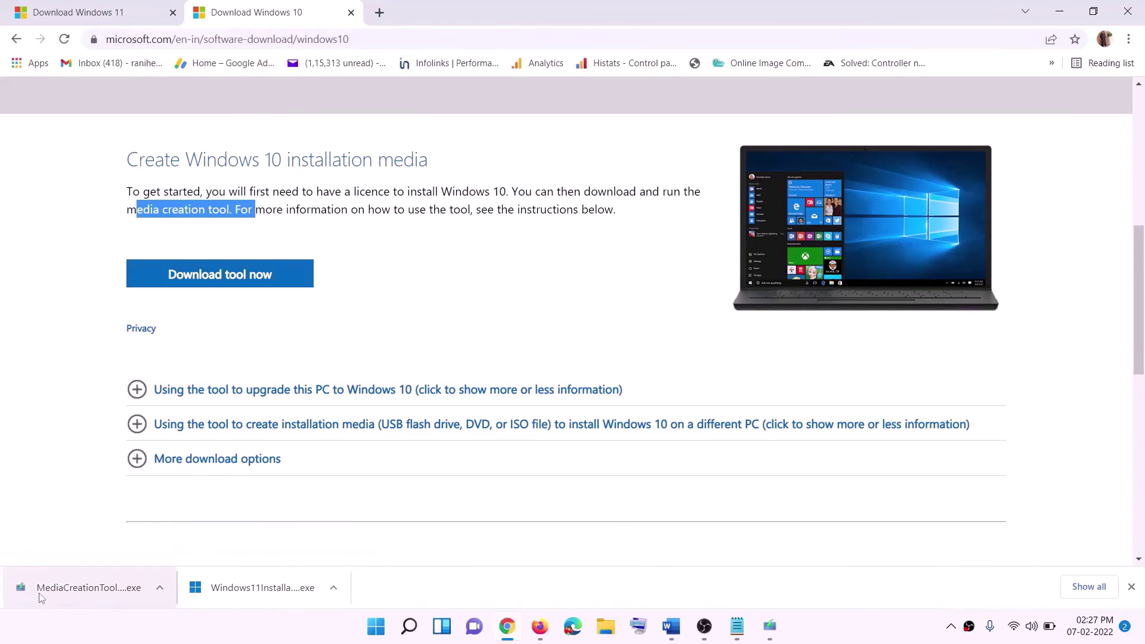
click(68, 593)
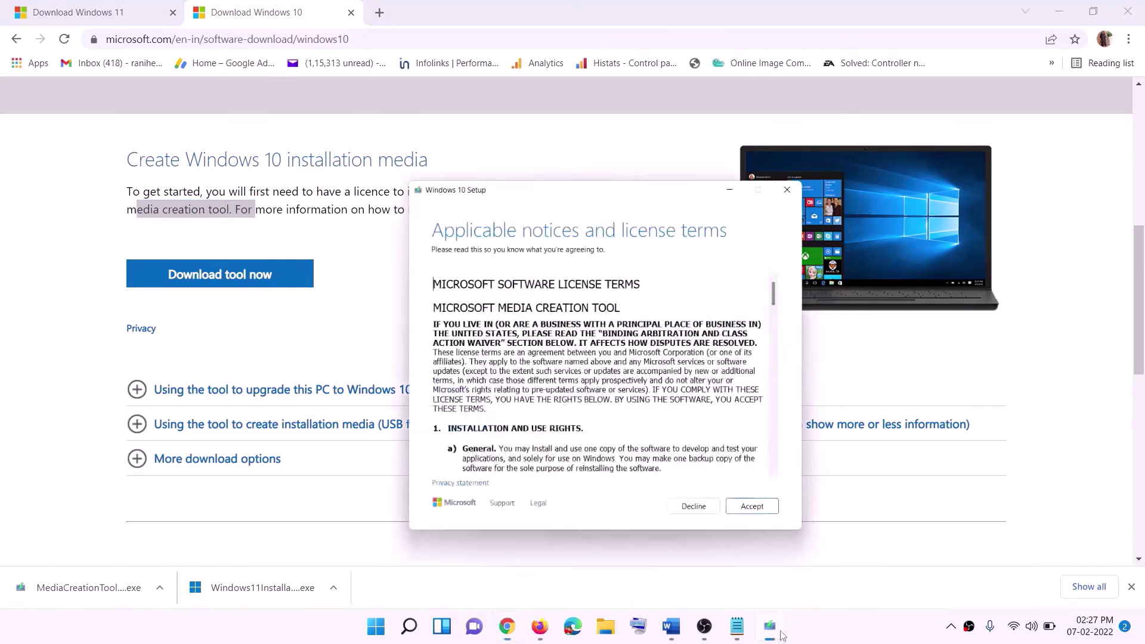
click(746, 486)
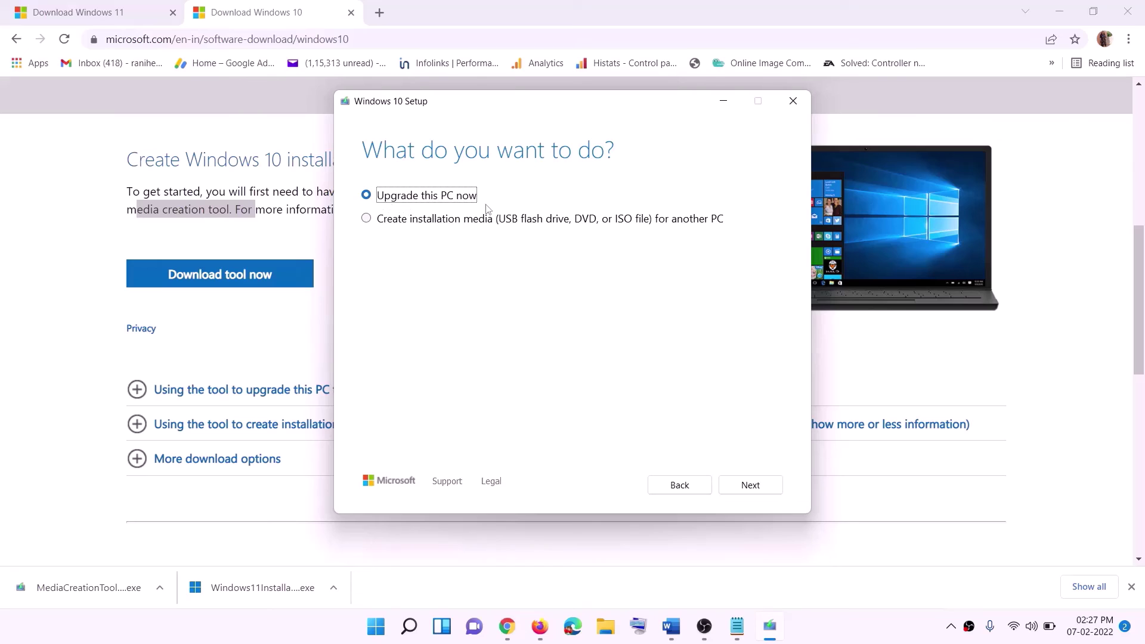
click(749, 487)
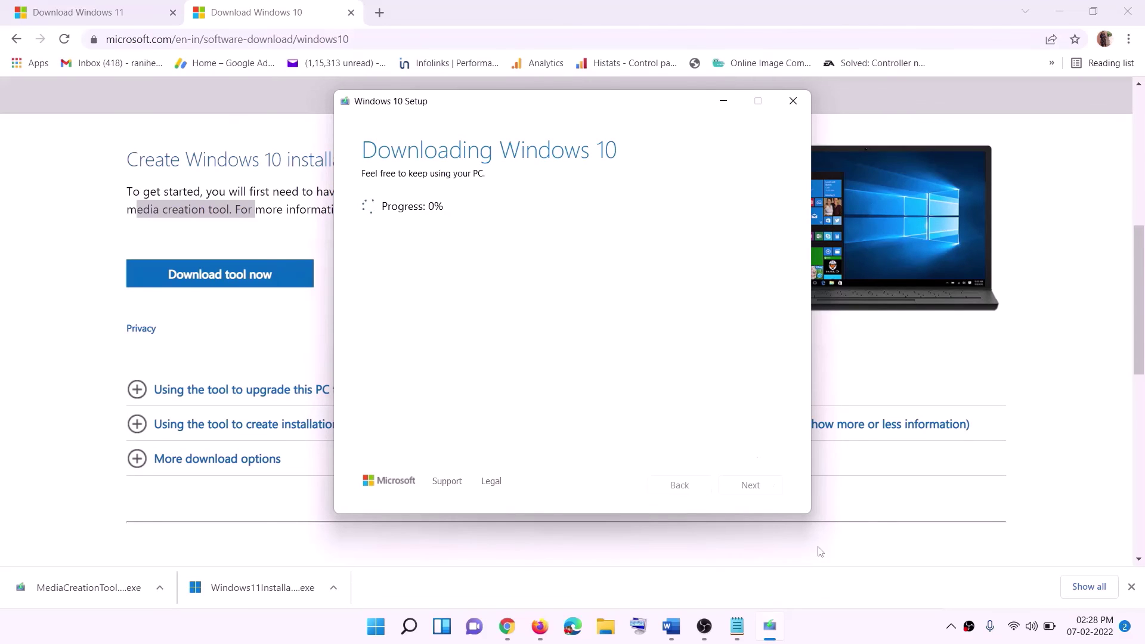
click(845, 638)
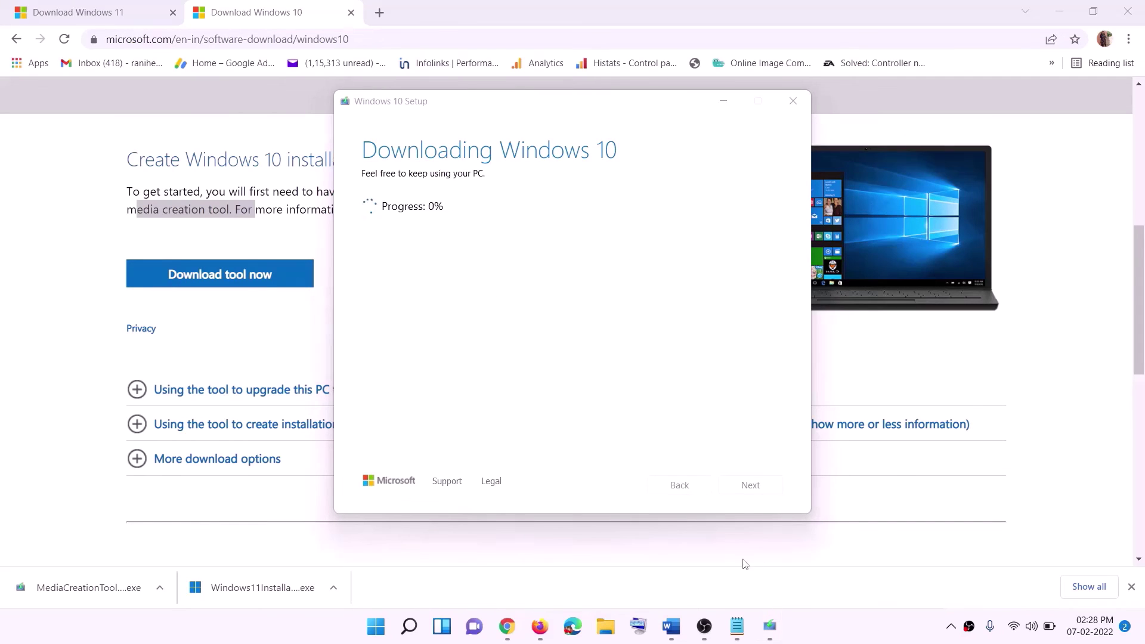
click(671, 626)
scroll(127, 289, down, 1)
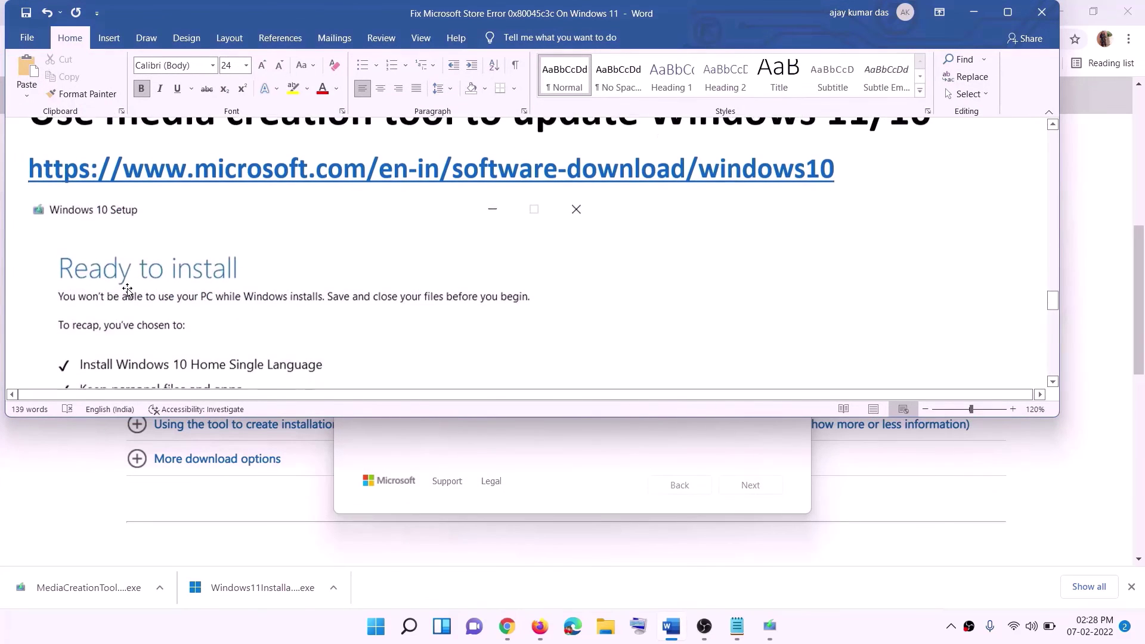
Maximise the Word guide, scroll through it, then switch to Chrome's Download Windows 11 page.
click(1008, 12)
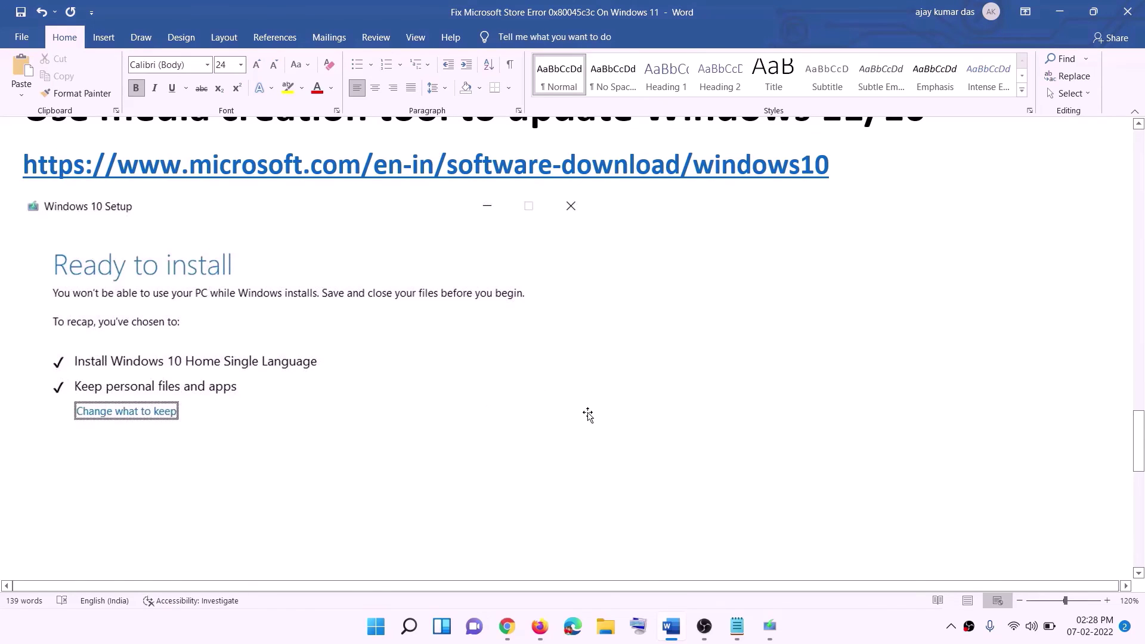
scroll(585, 413, down, 3)
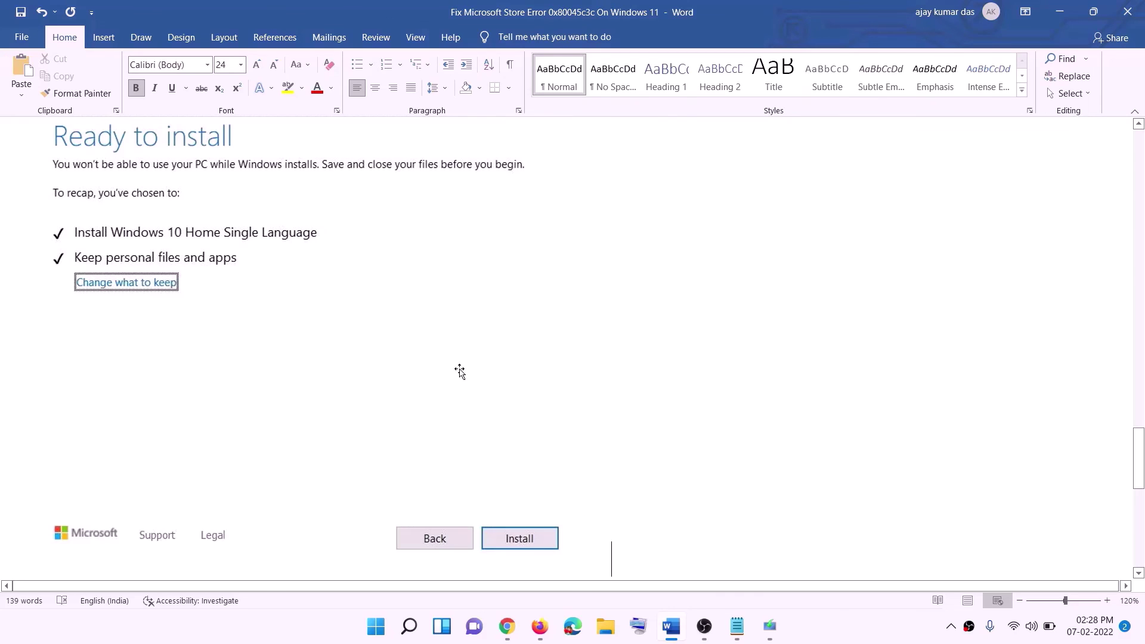
scroll(468, 369, up, 1)
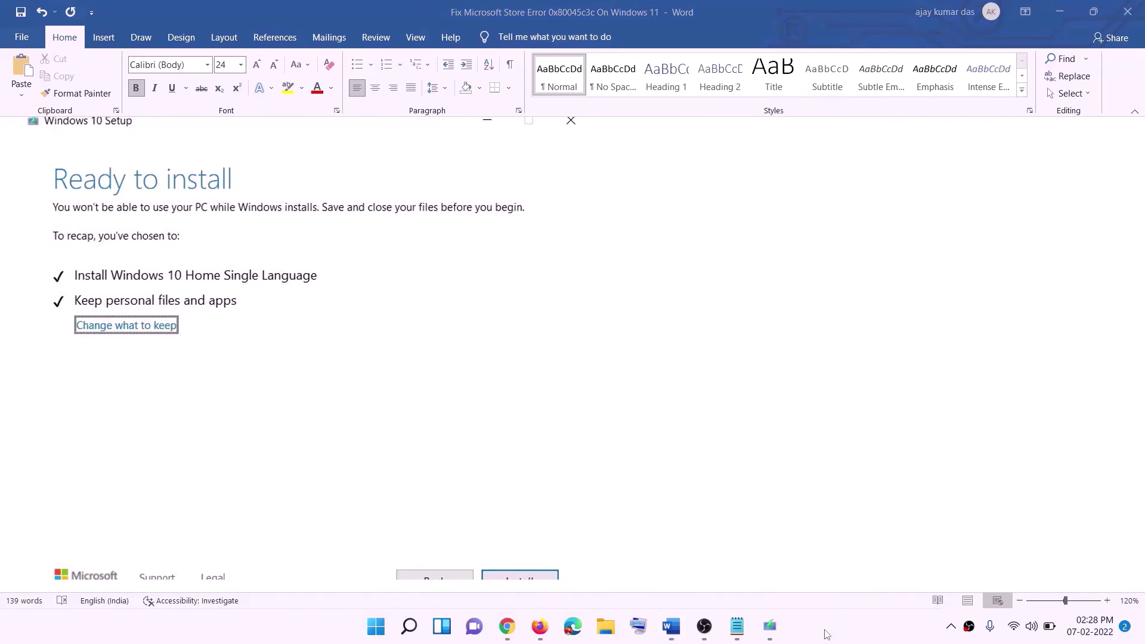
click(527, 630)
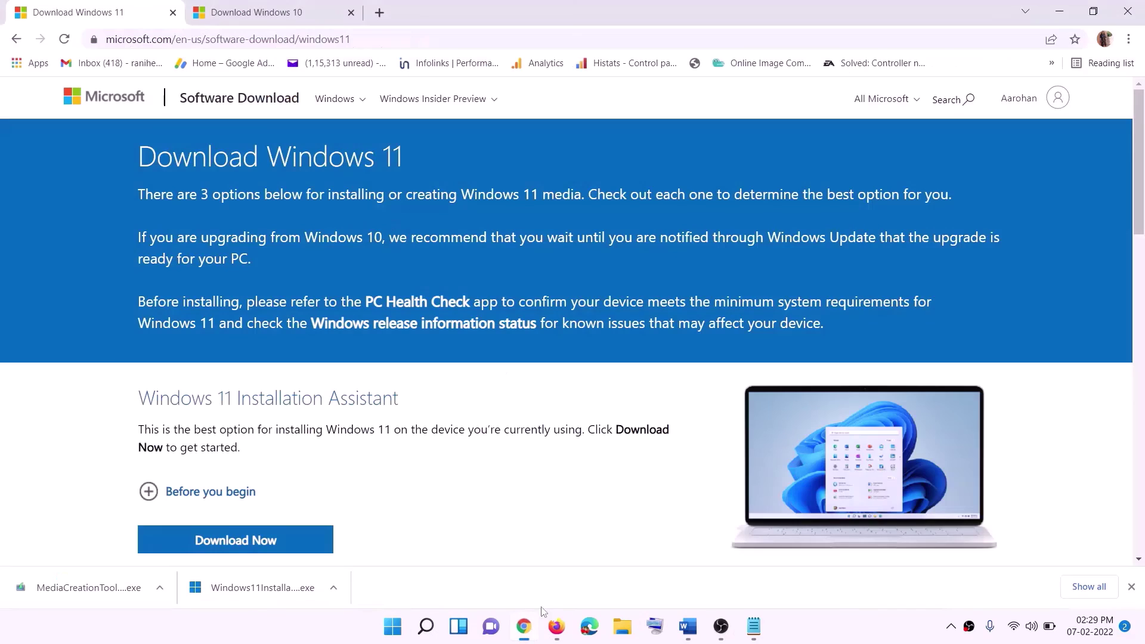
Download the Windows 11 MediaCreationTool.exe, run it, and approve the User Account Control prompt.
scroll(363, 403, down, 5)
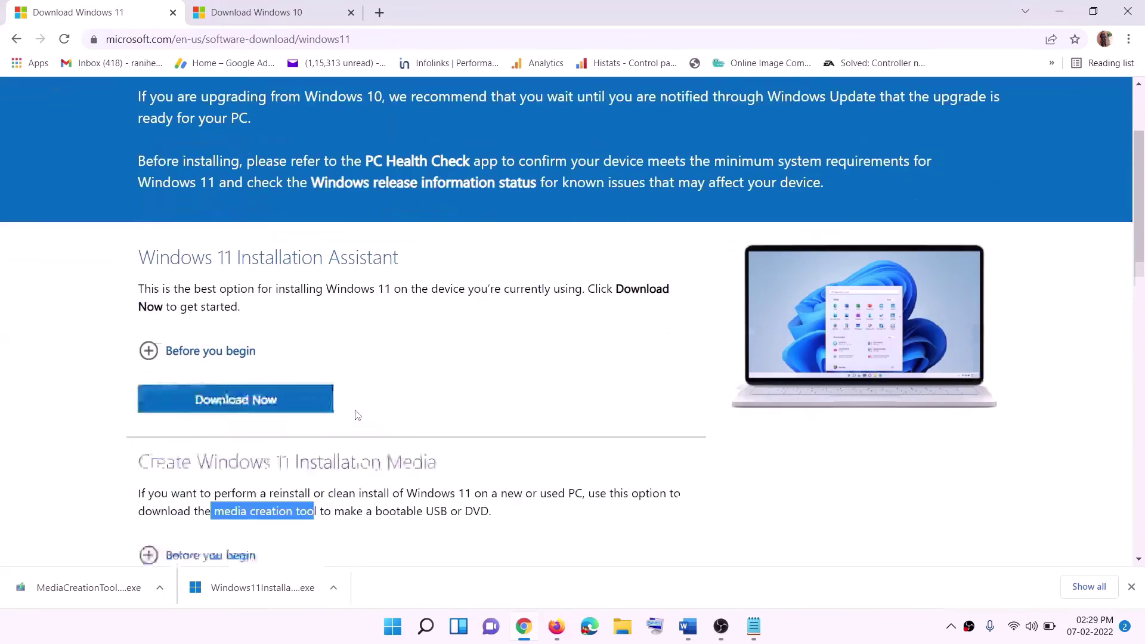
drag(216, 355, 330, 354)
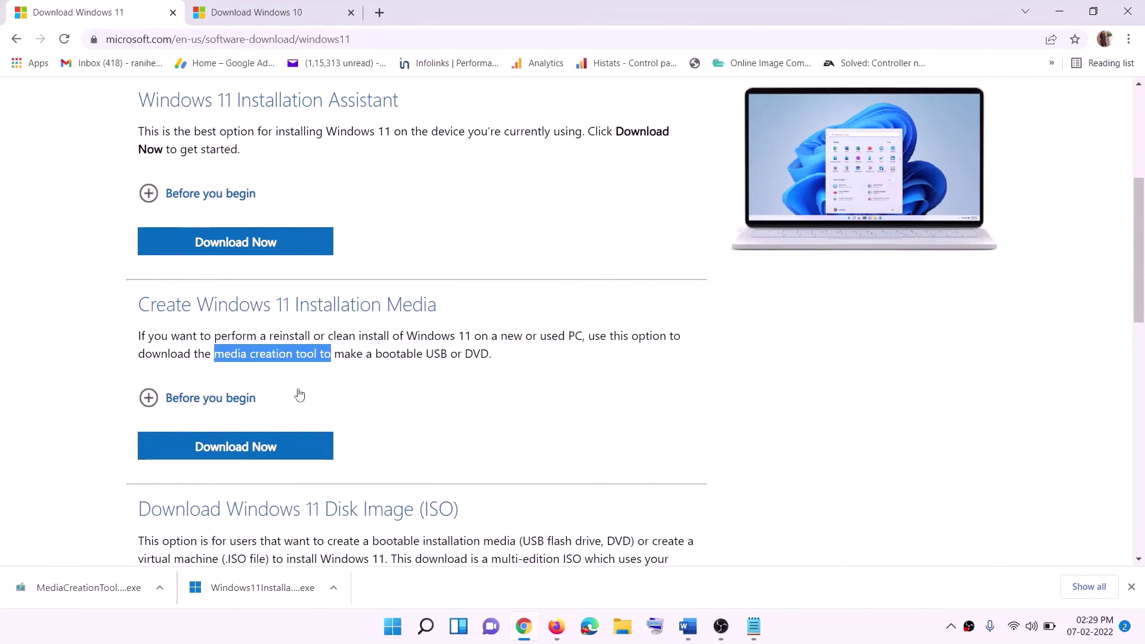
click(227, 453)
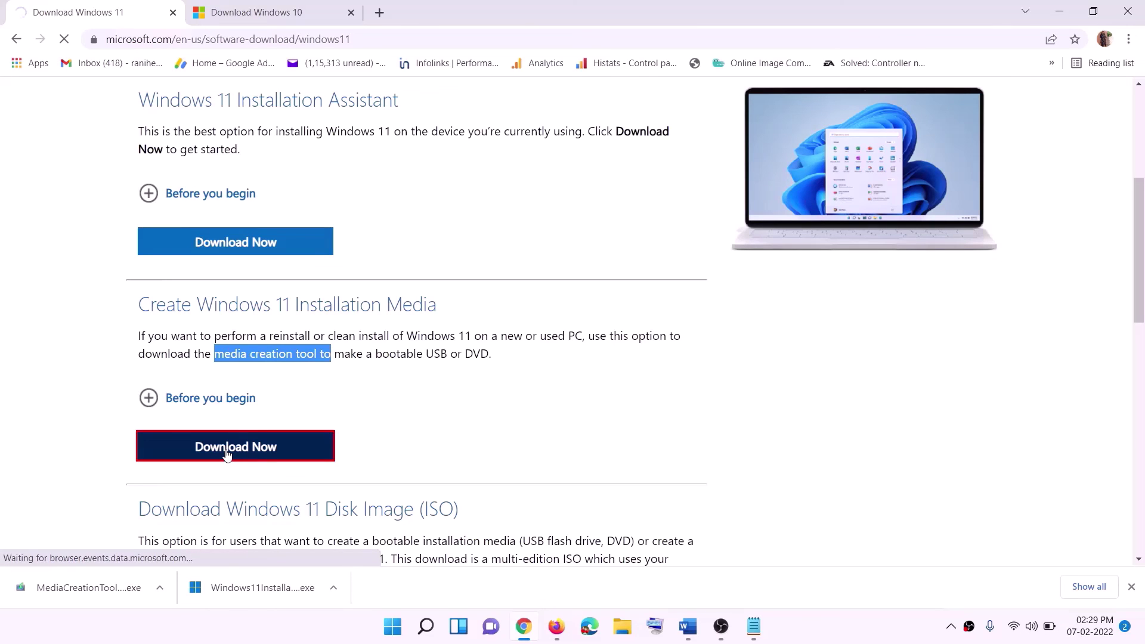
click(80, 595)
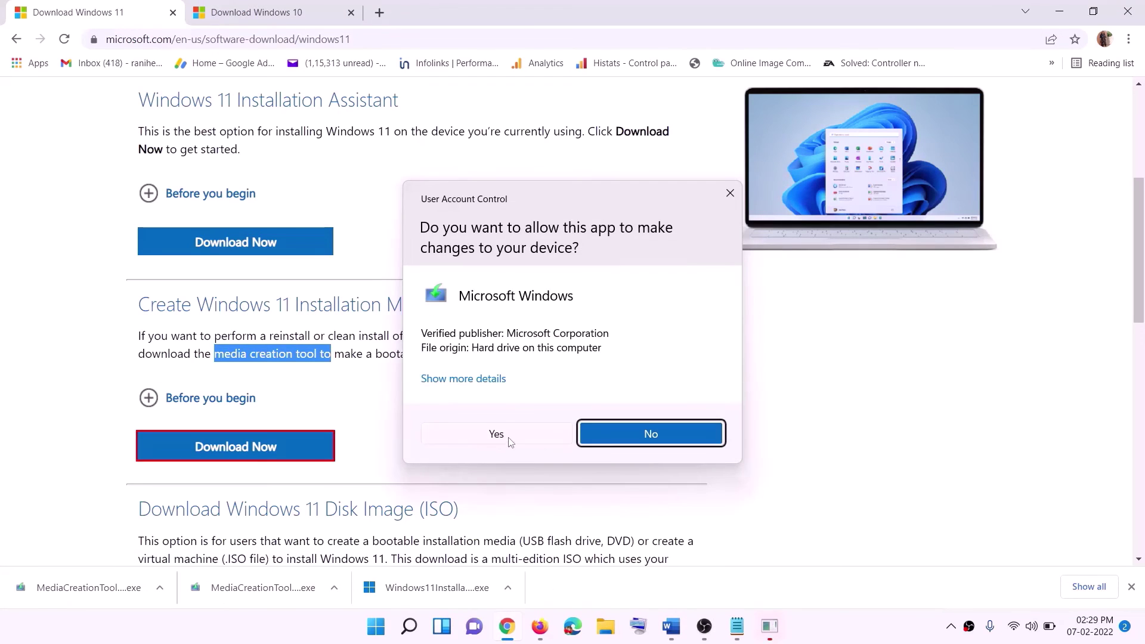
click(509, 441)
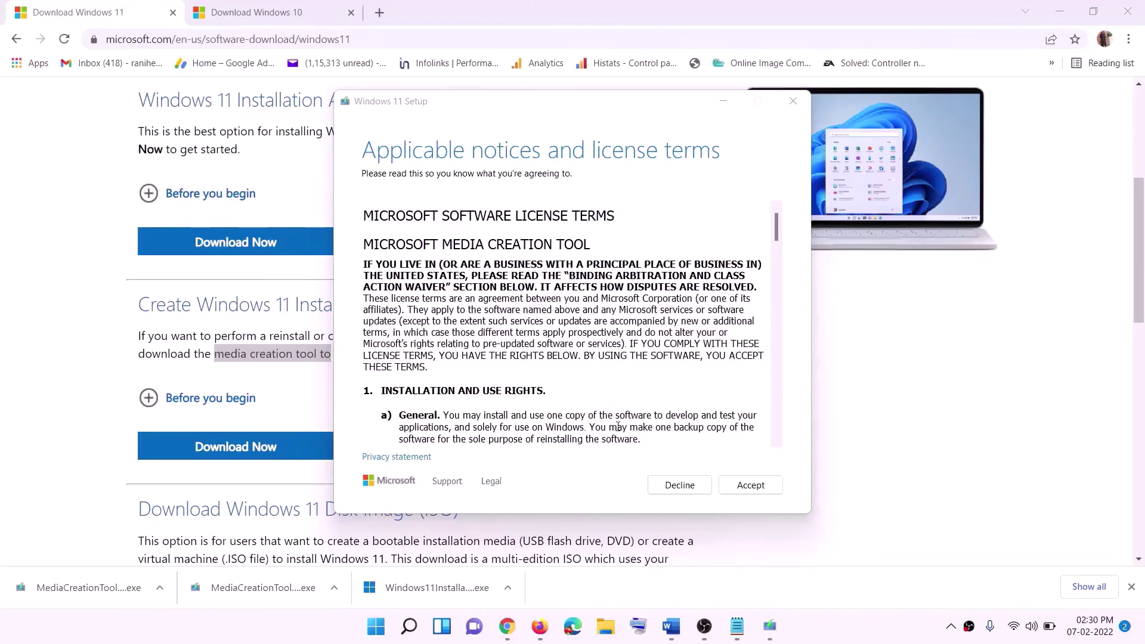
Accept the license, keep the recommended edition, and save an ISO file named Windows to the Desktop.
click(748, 484)
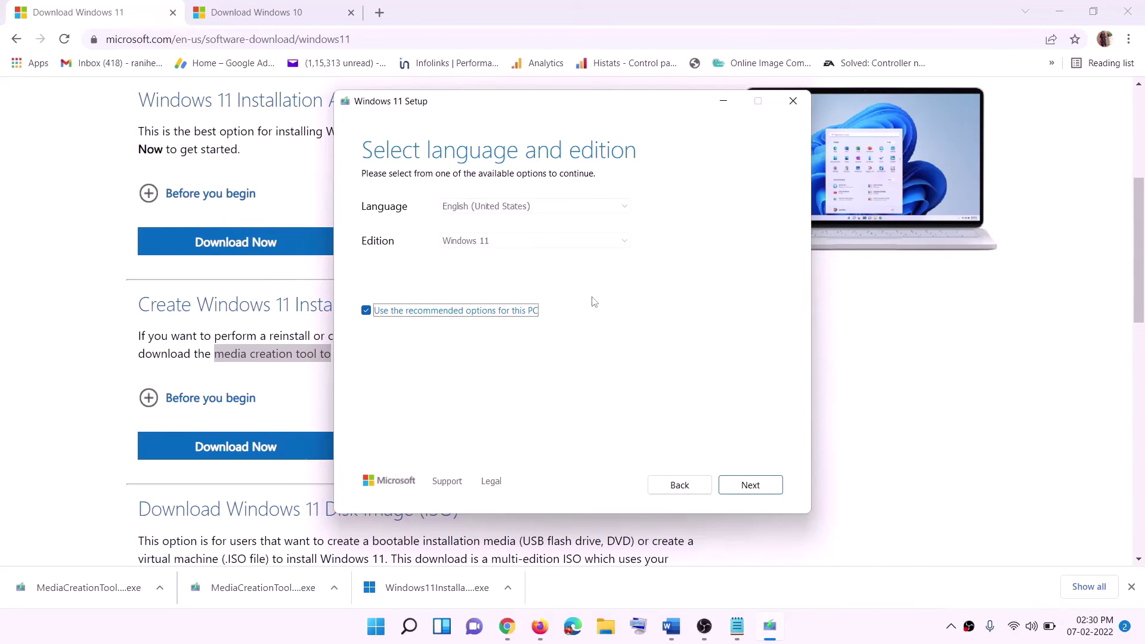
click(742, 484)
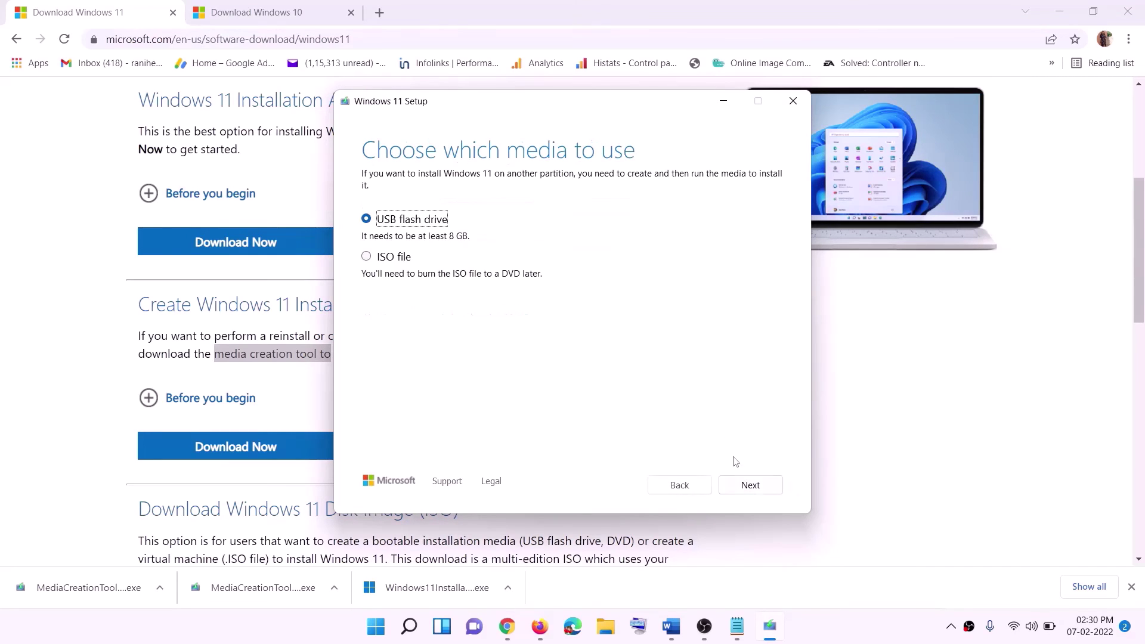
click(382, 260)
click(750, 484)
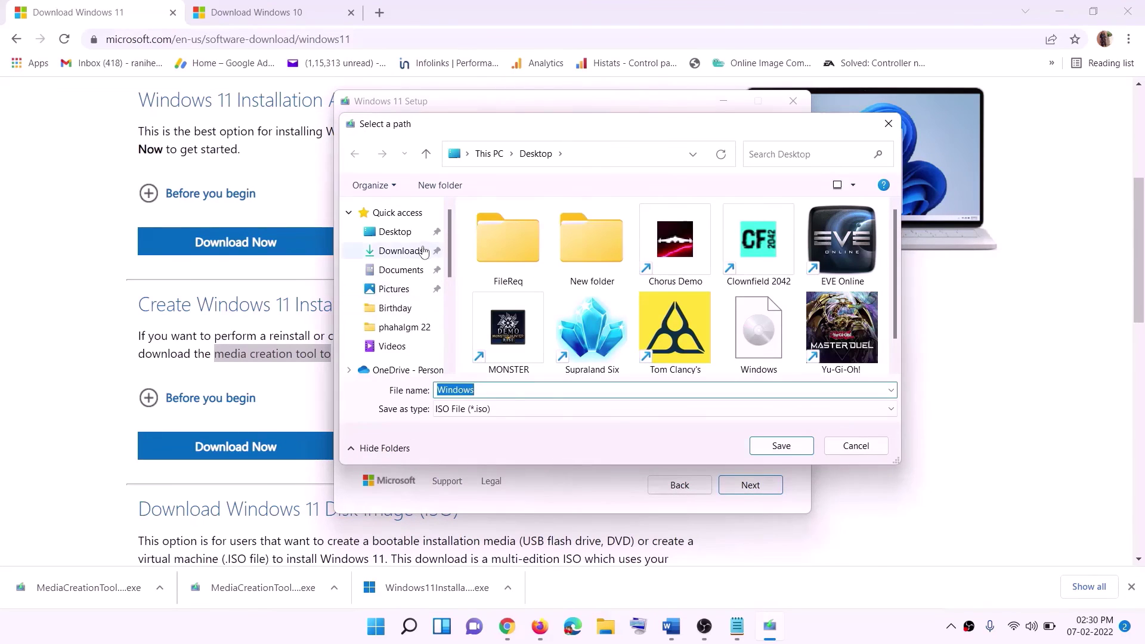
click(392, 235)
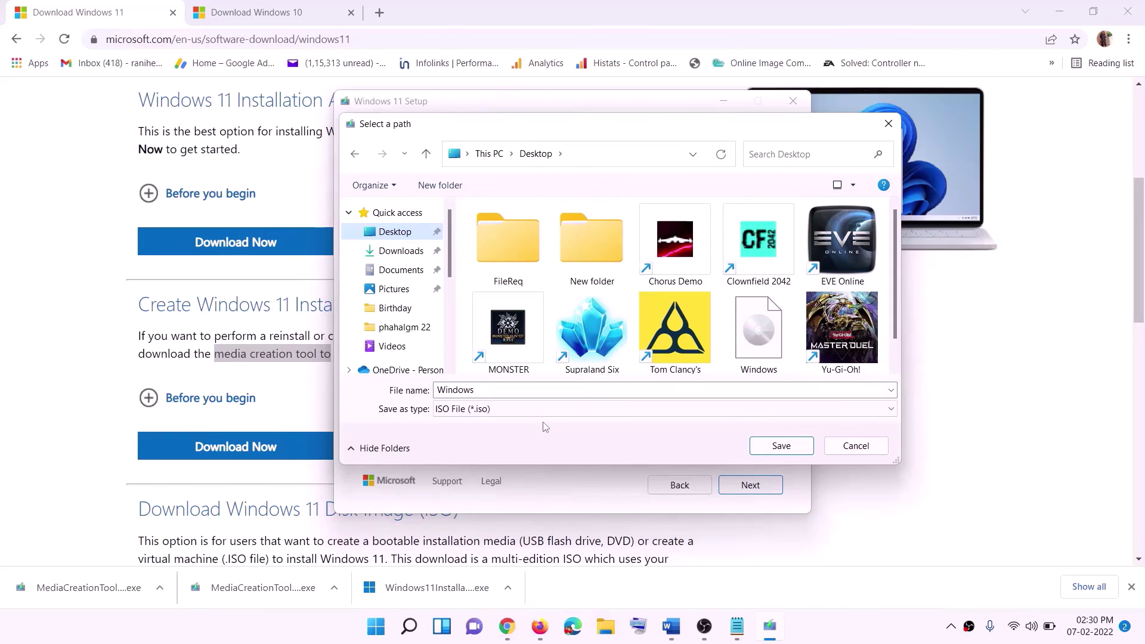
click(785, 447)
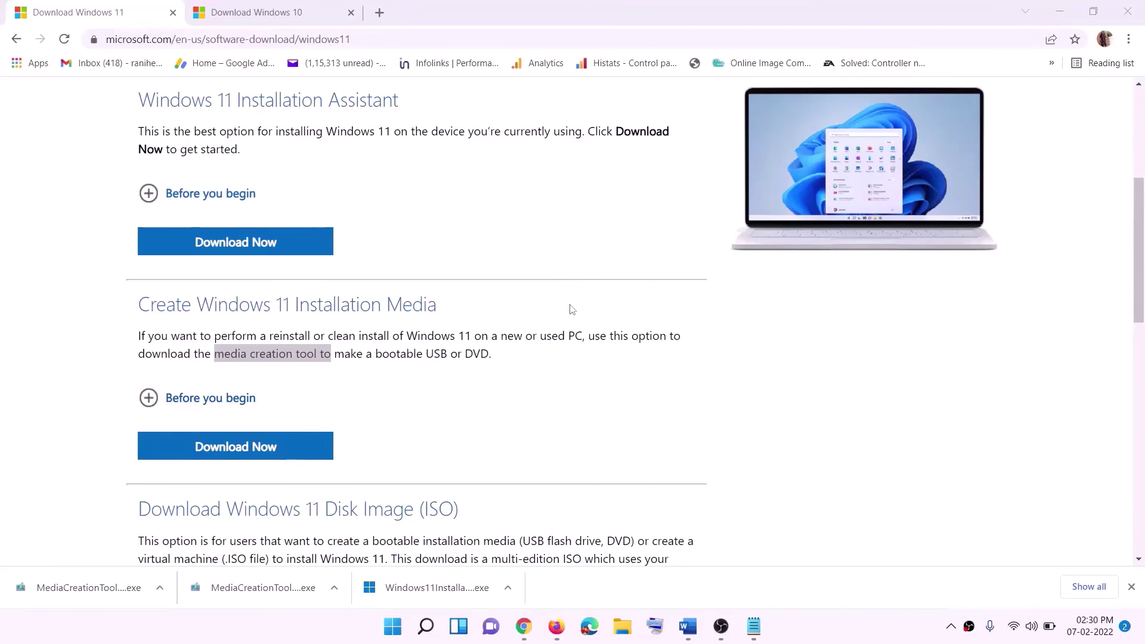
Show the desktop and mount the Windows ISO disc image.
key(super+d)
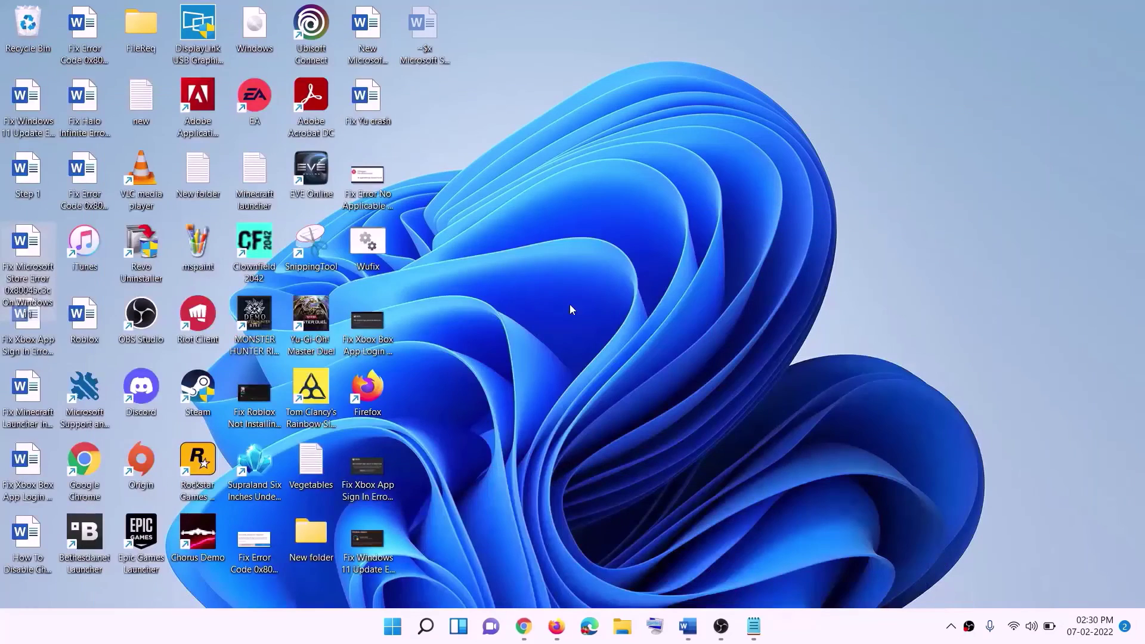
drag(260, 30, 465, 357)
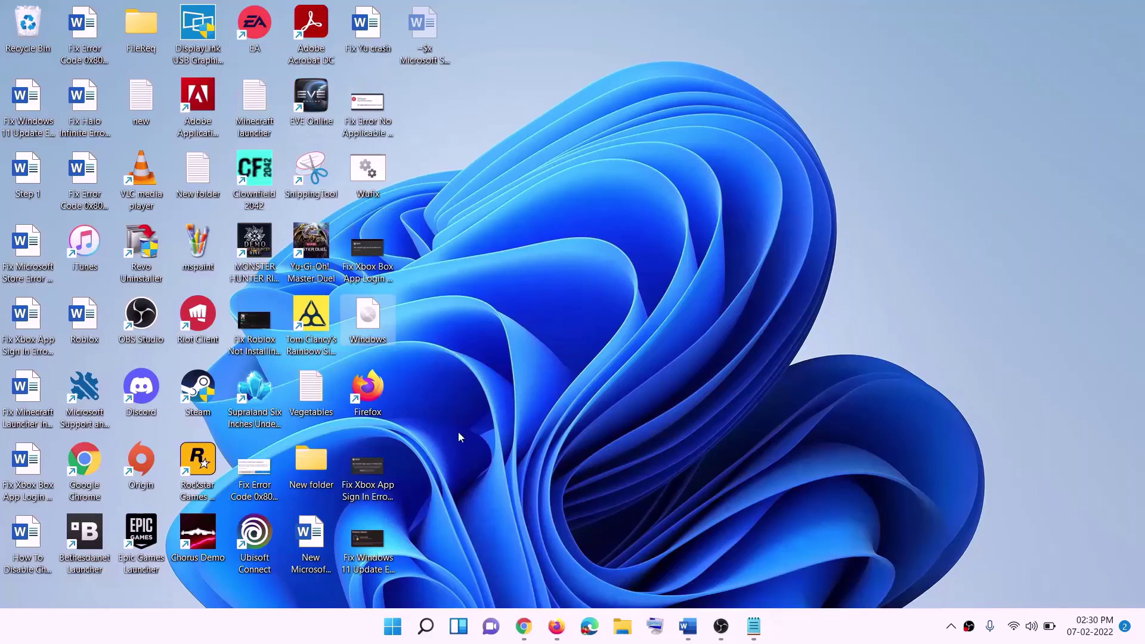
double_click(373, 325)
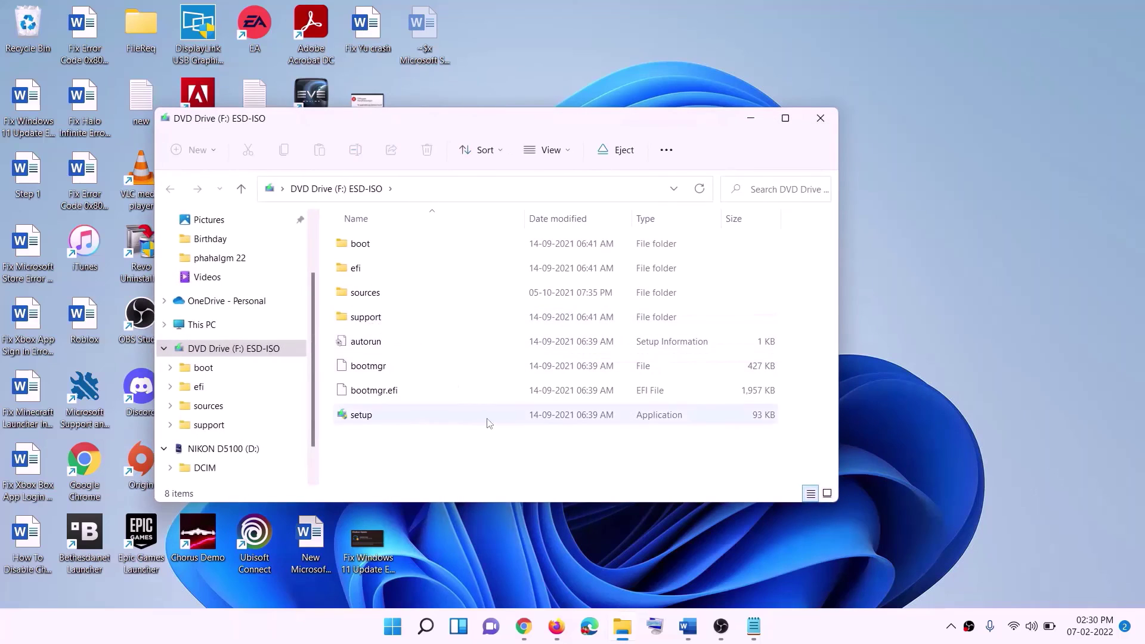
Run setup from the mounted drive, allow it through UAC, and continue to the update check.
click(364, 417)
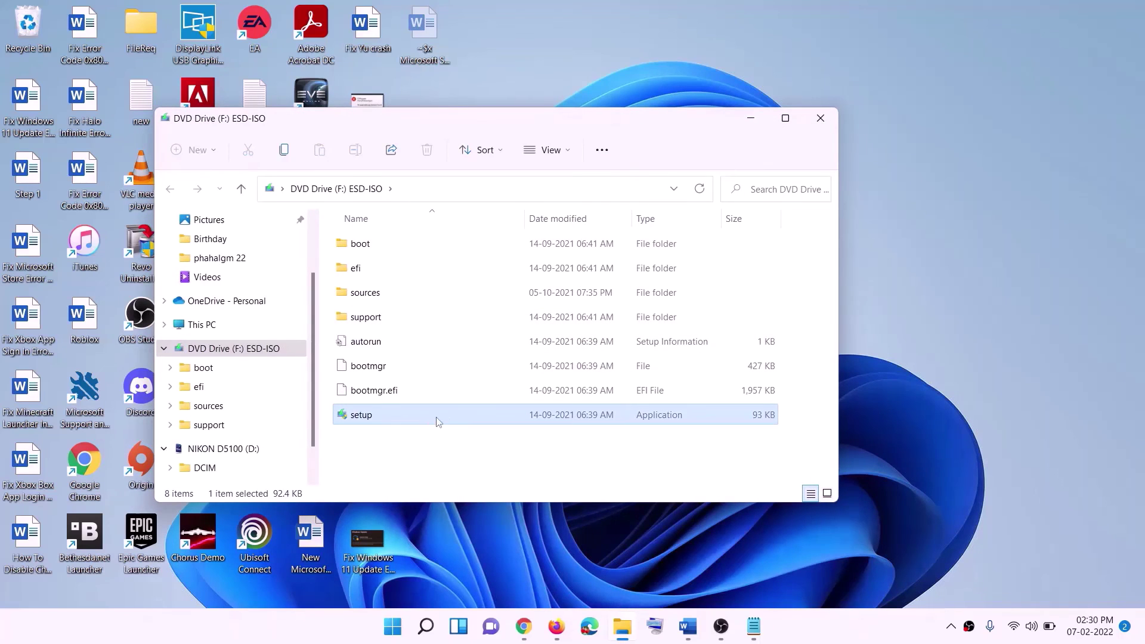
double_click(389, 413)
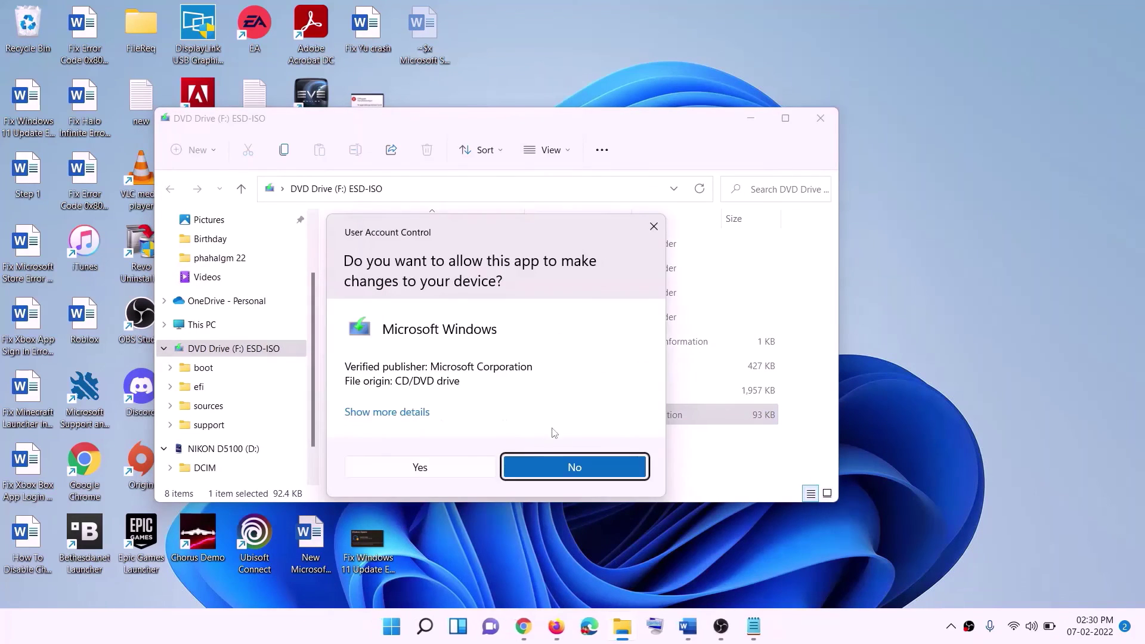
click(455, 465)
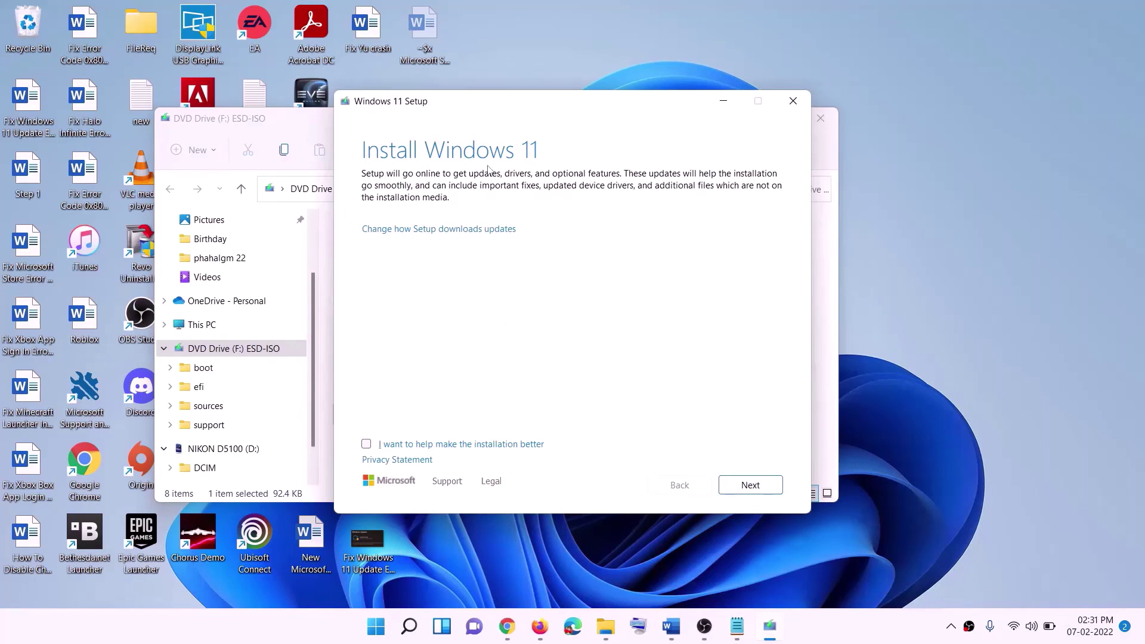
click(750, 485)
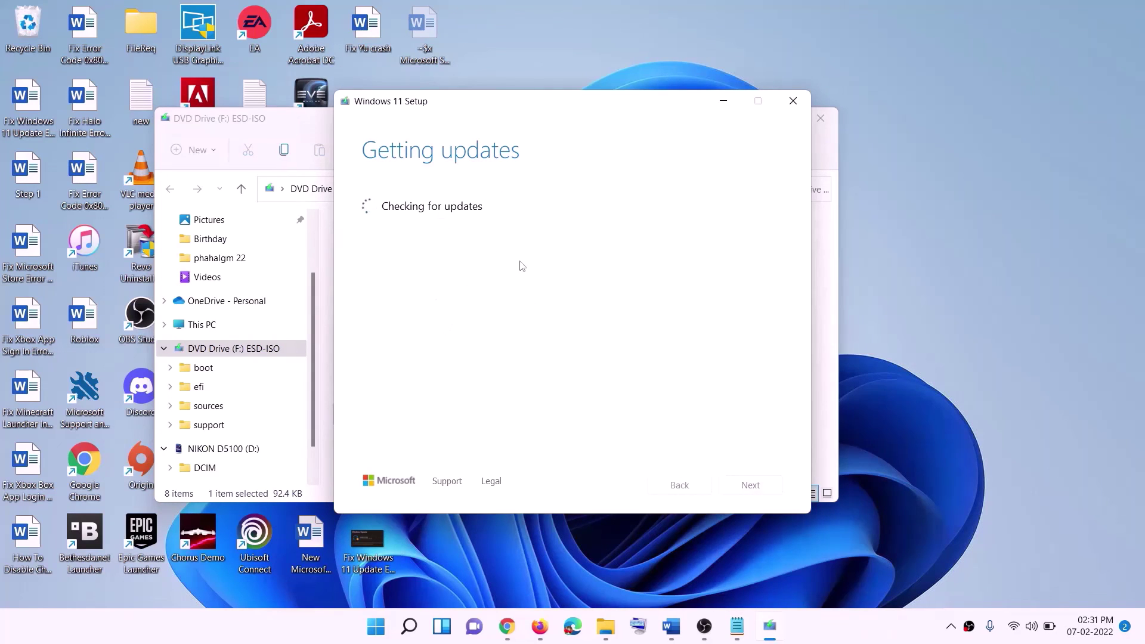
key(alt+Tab)
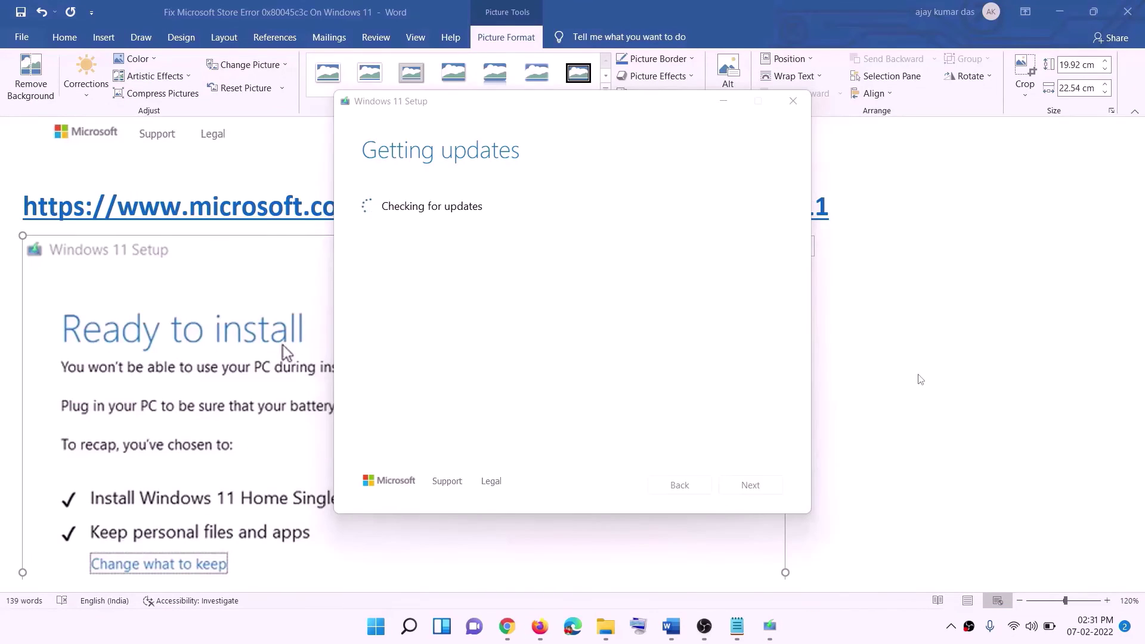
Bring the Word guide in front of Setup and scroll to its Ready to install screenshot.
click(912, 373)
scroll(264, 297, down, 1)
scroll(265, 297, down, 2)
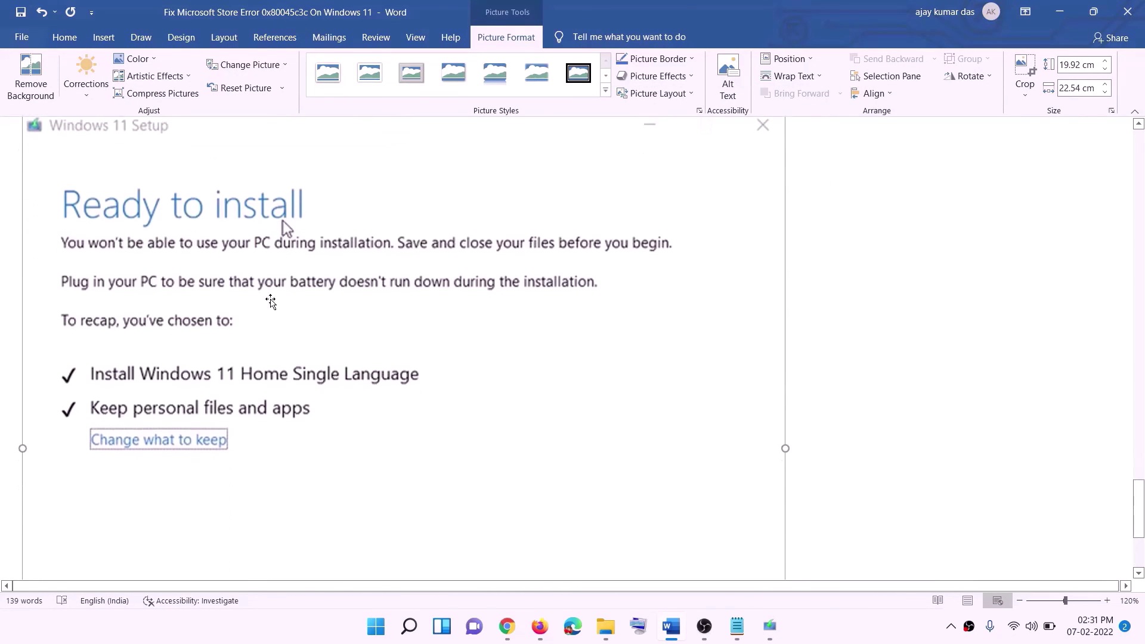
scroll(316, 234, down, 1)
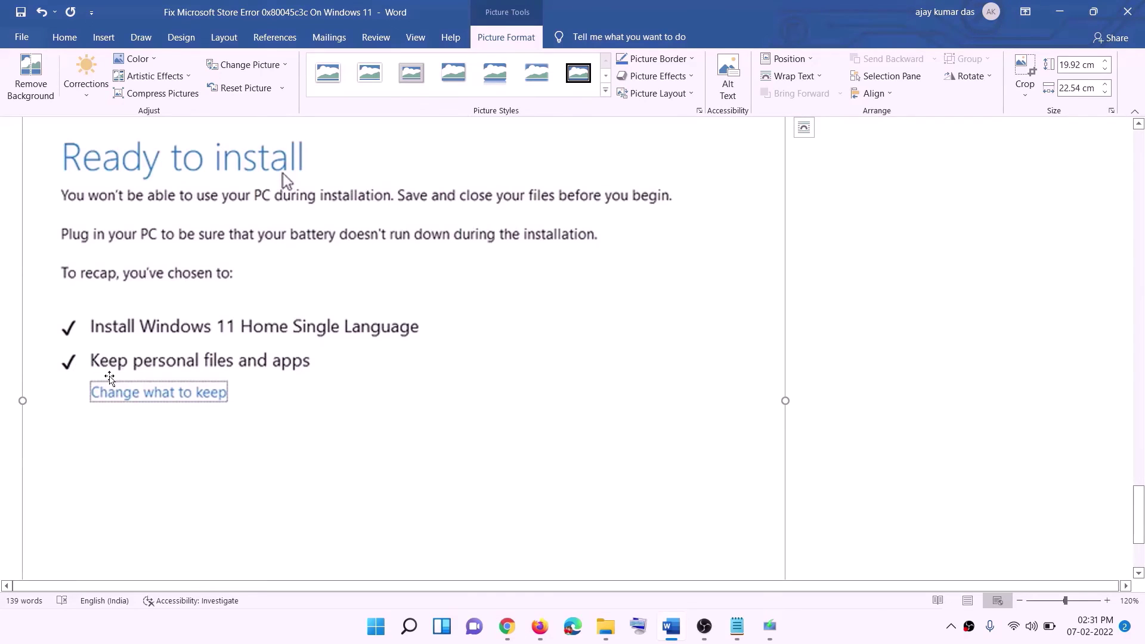
scroll(540, 414, down, 2)
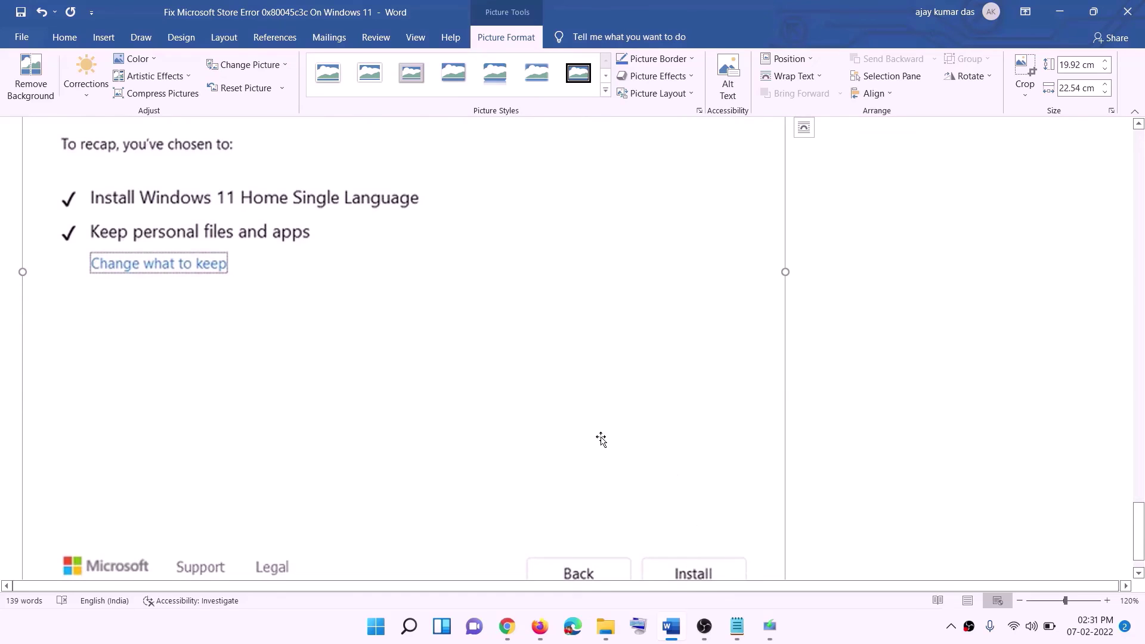
scroll(602, 442, up, 5)
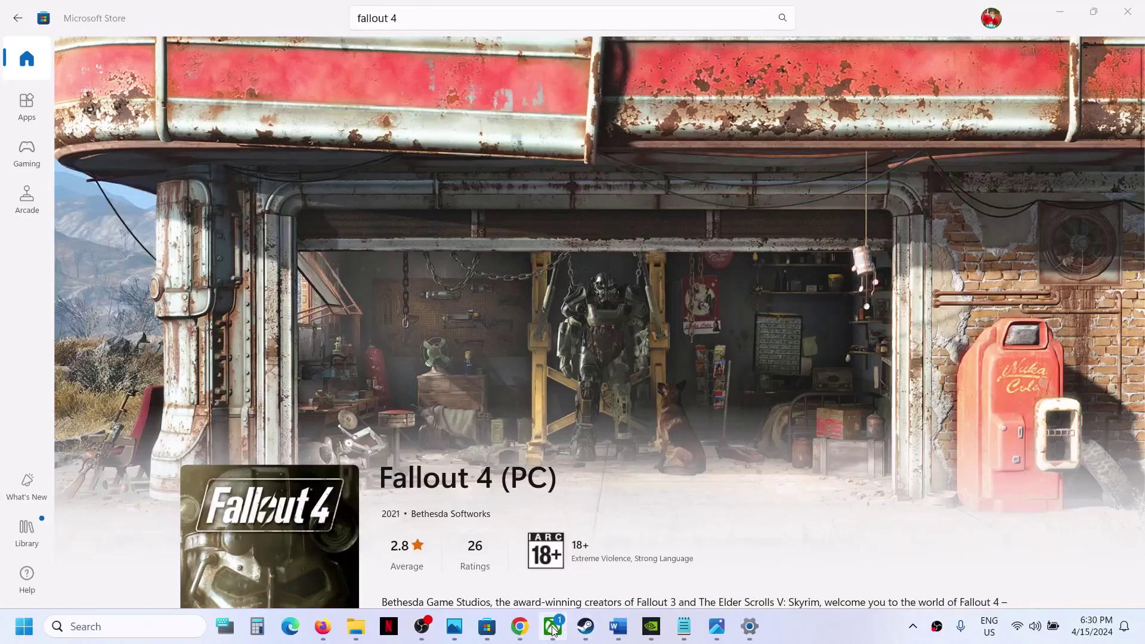
click(552, 626)
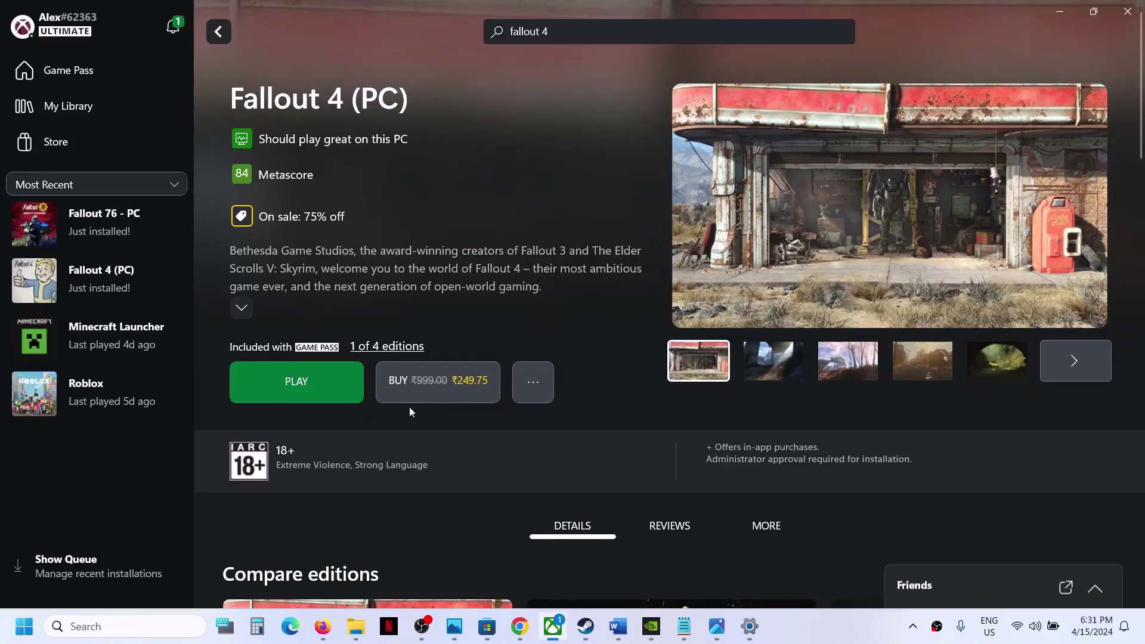
click(487, 633)
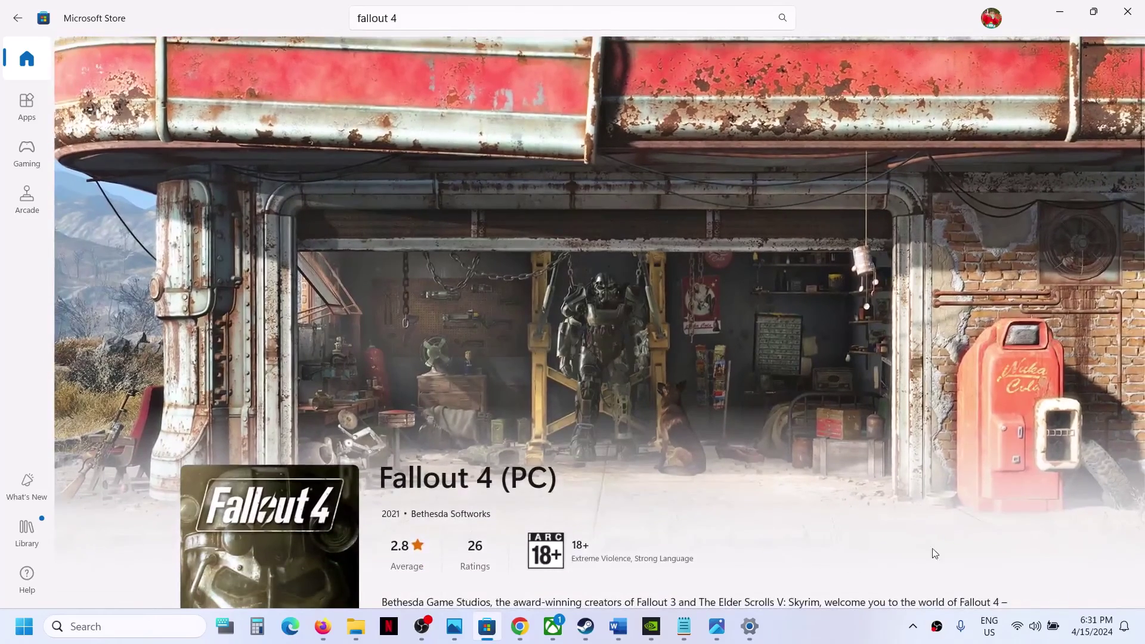
click(840, 636)
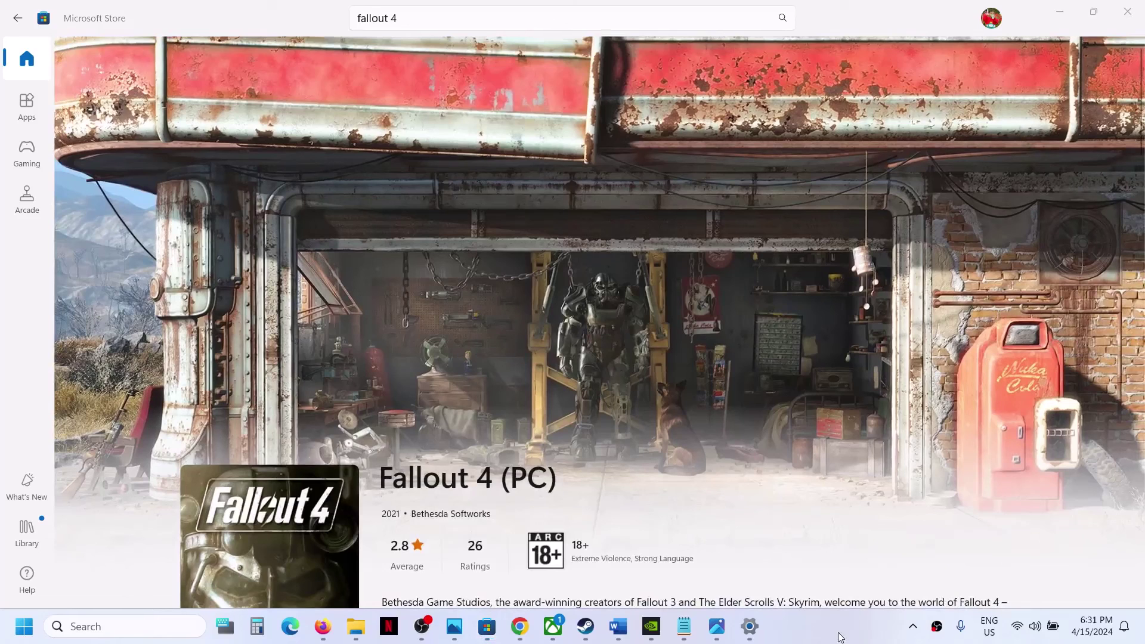